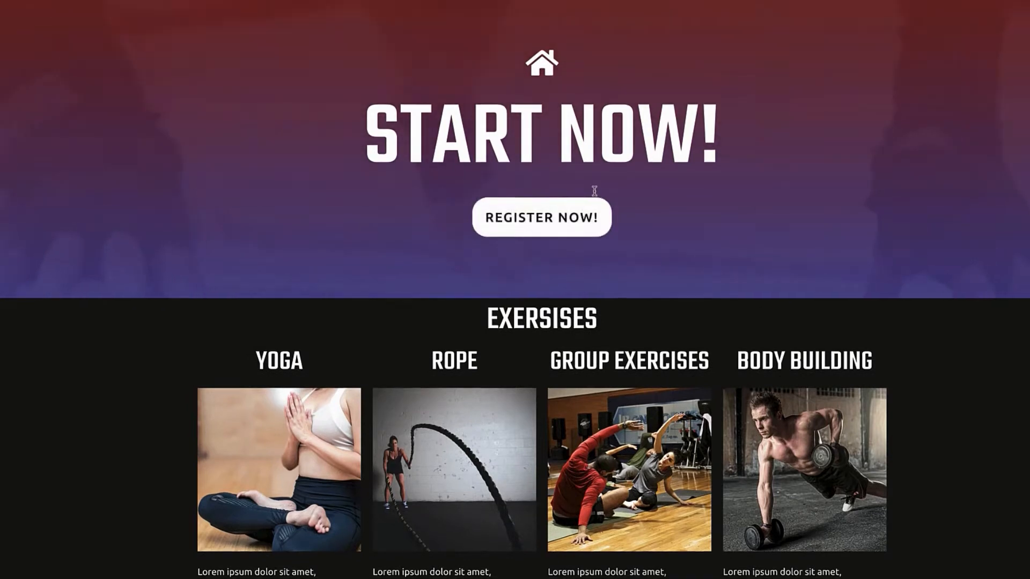
pyautogui.scroll(-3, 593, 191)
pyautogui.scroll(3, 593, 191)
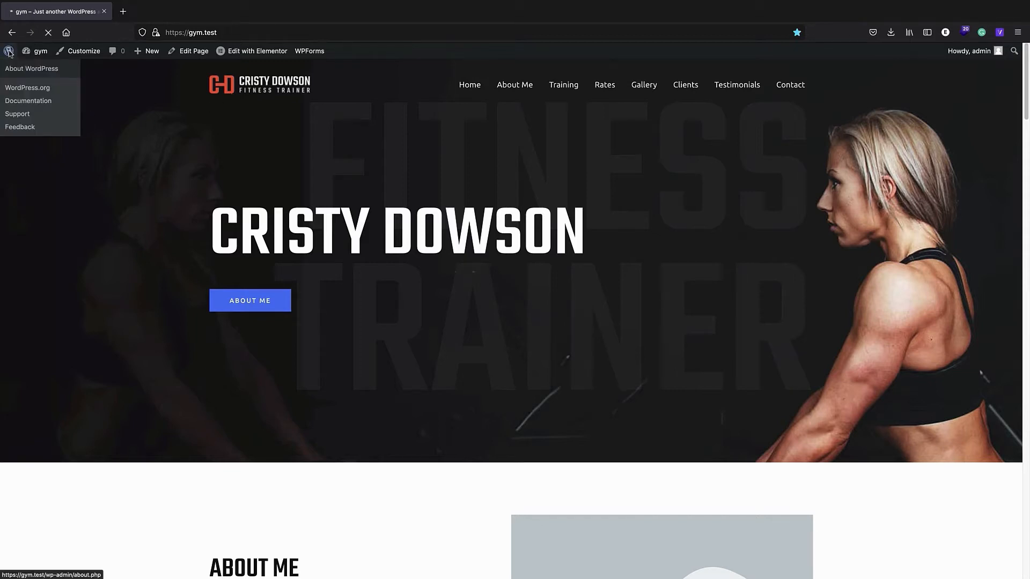
# - Go to the WordPress admin's permalink settings, choose the Post name structure and save the changes
pyautogui.click(25, 65)
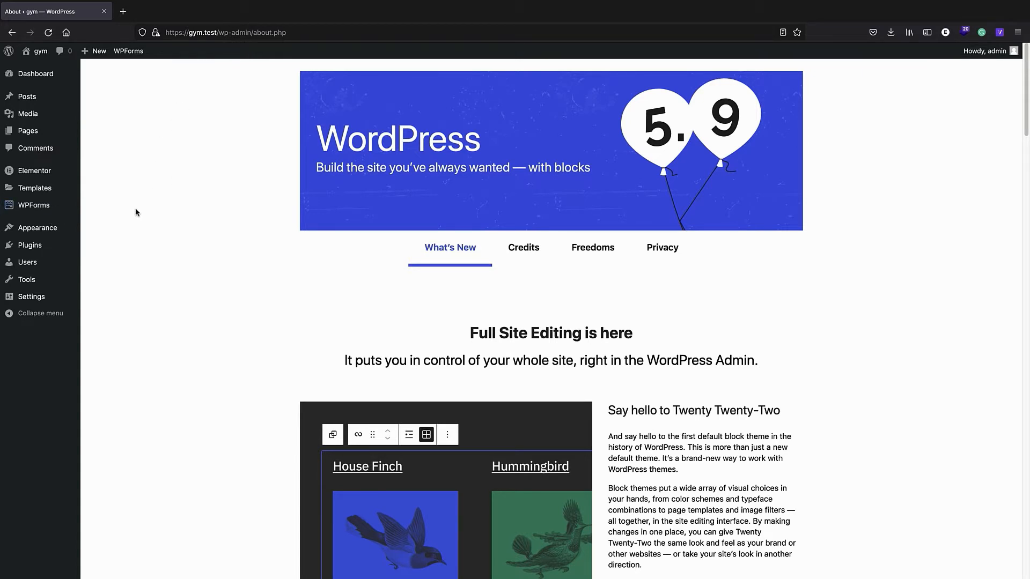
pyautogui.moveTo(59, 296)
pyautogui.click(93, 368)
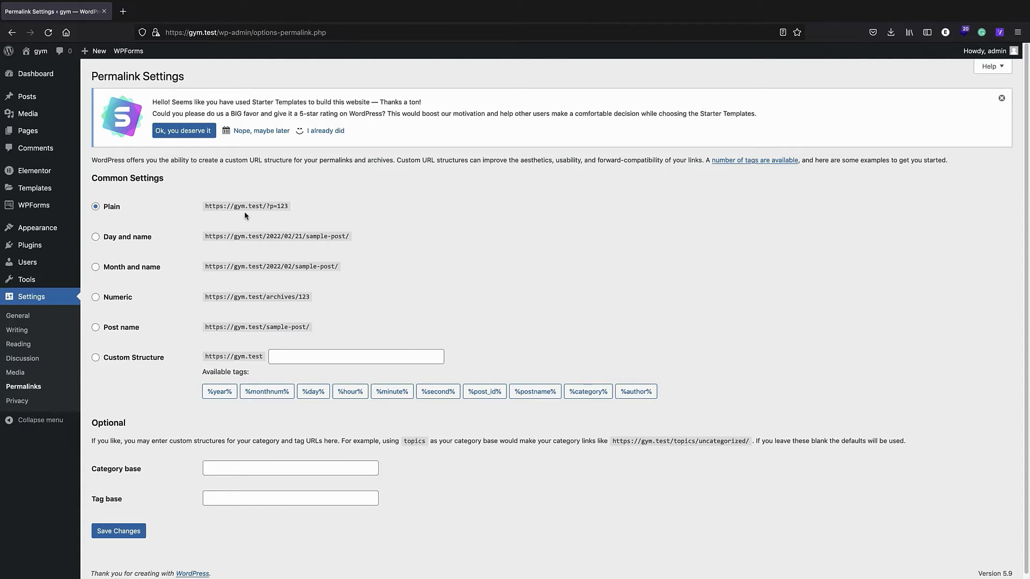
pyautogui.click(96, 329)
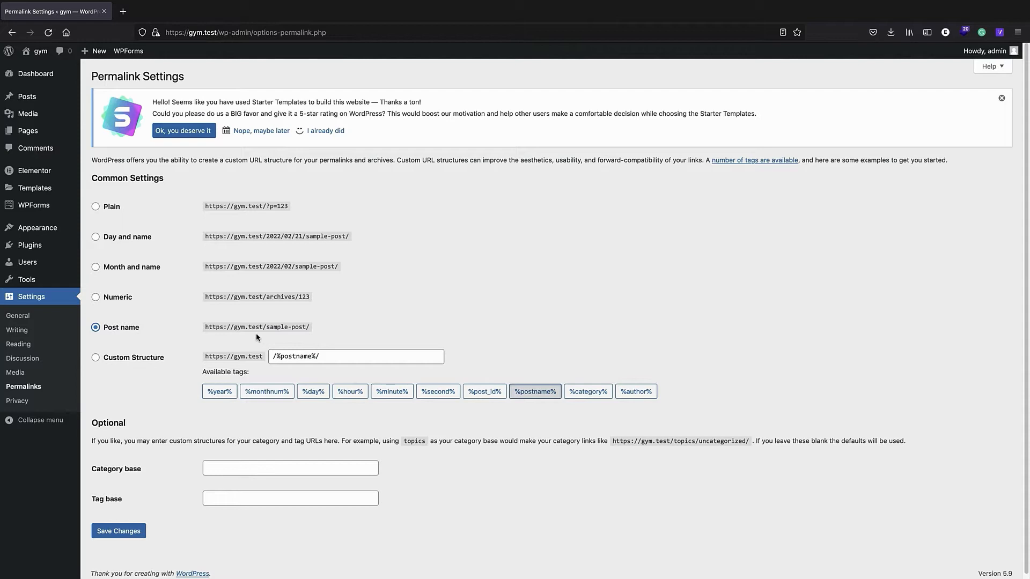
pyautogui.click(119, 531)
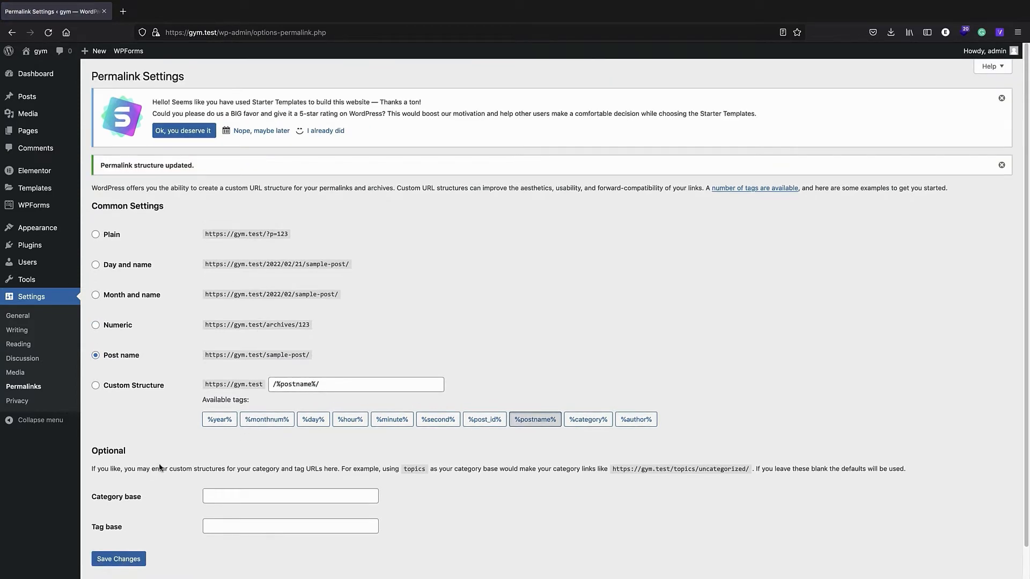
# - Visit the gym site's home page, return to the admin area and add a new page titled "start now"
pyautogui.click(38, 53)
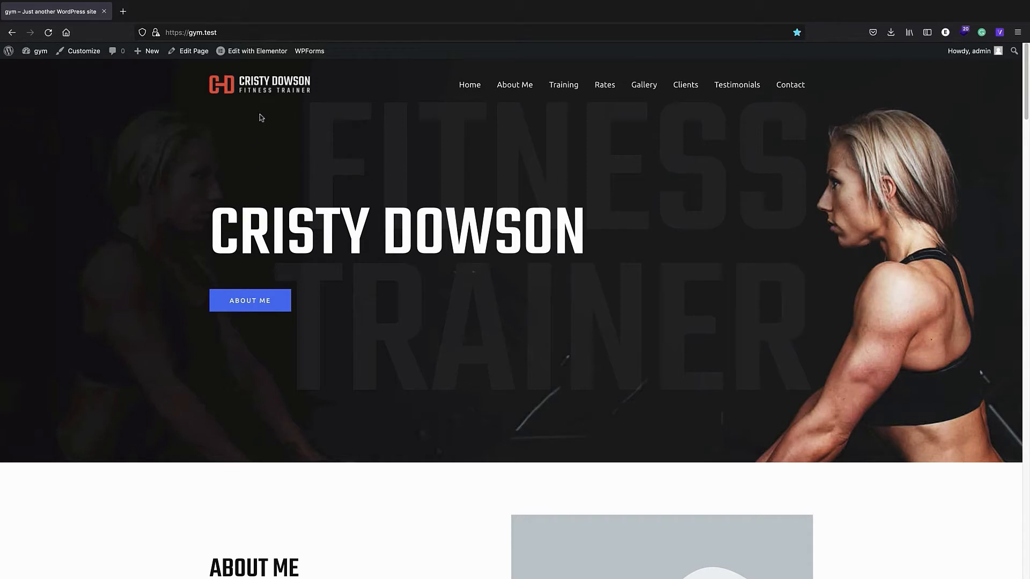
pyautogui.click(13, 63)
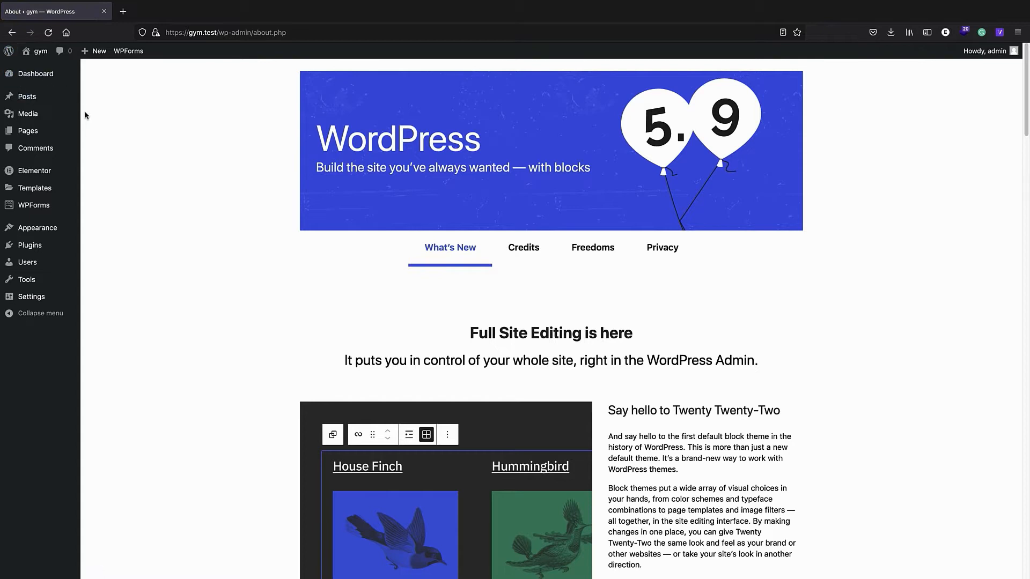
pyautogui.moveTo(80, 132)
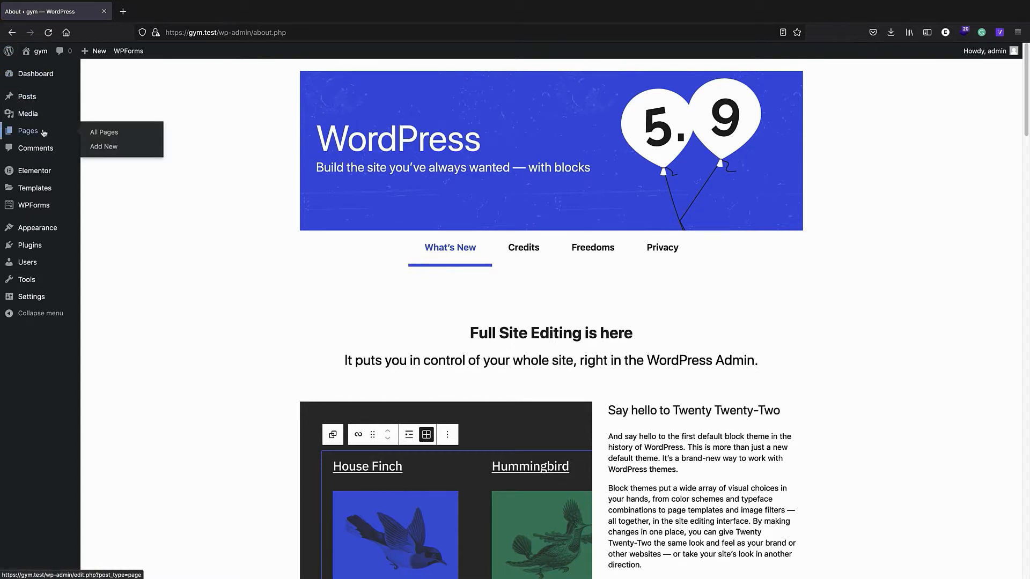
pyautogui.click(111, 150)
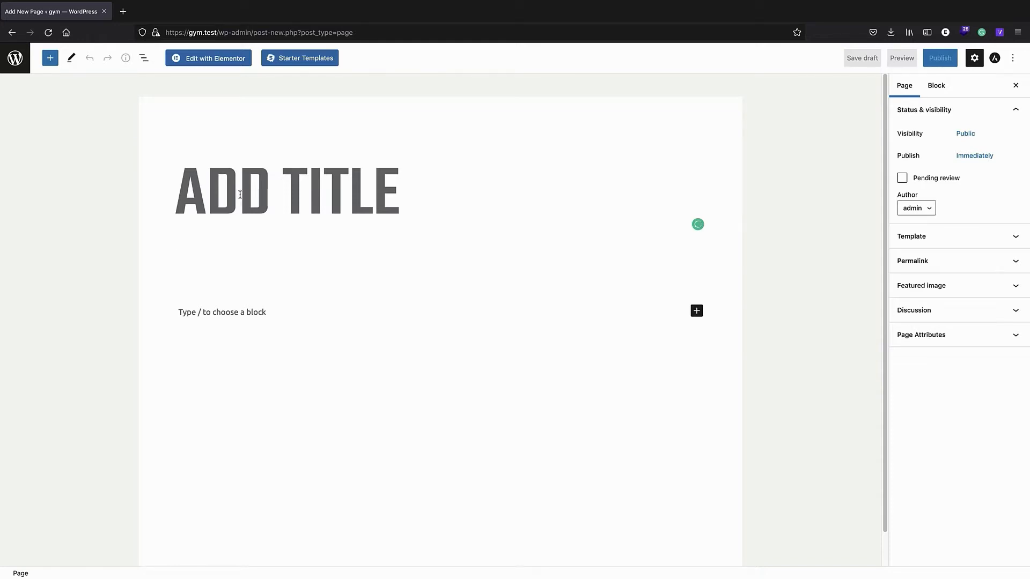
pyautogui.write('ST')
pyautogui.doubleClick(214, 184)
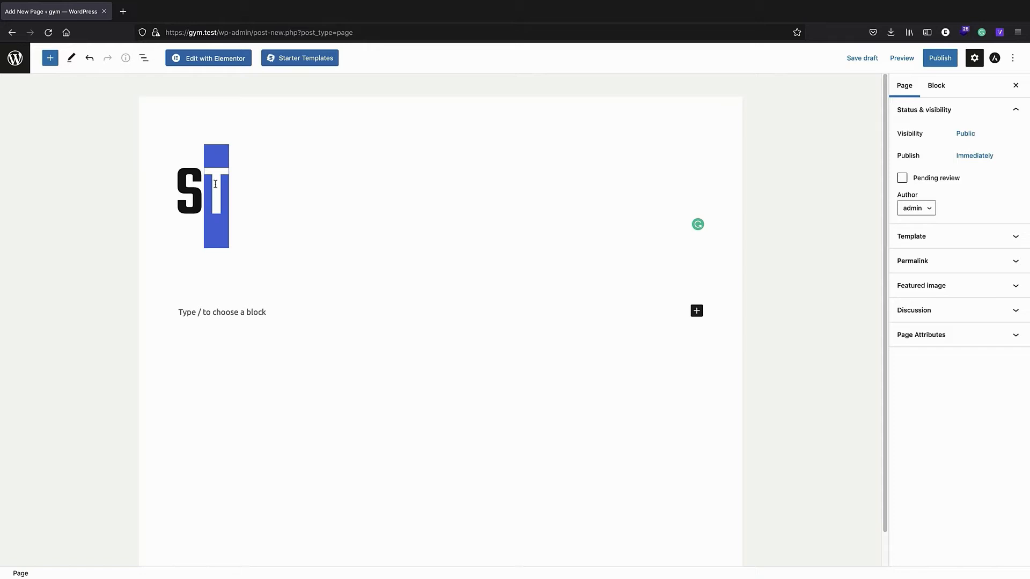
pyautogui.write('TART N')
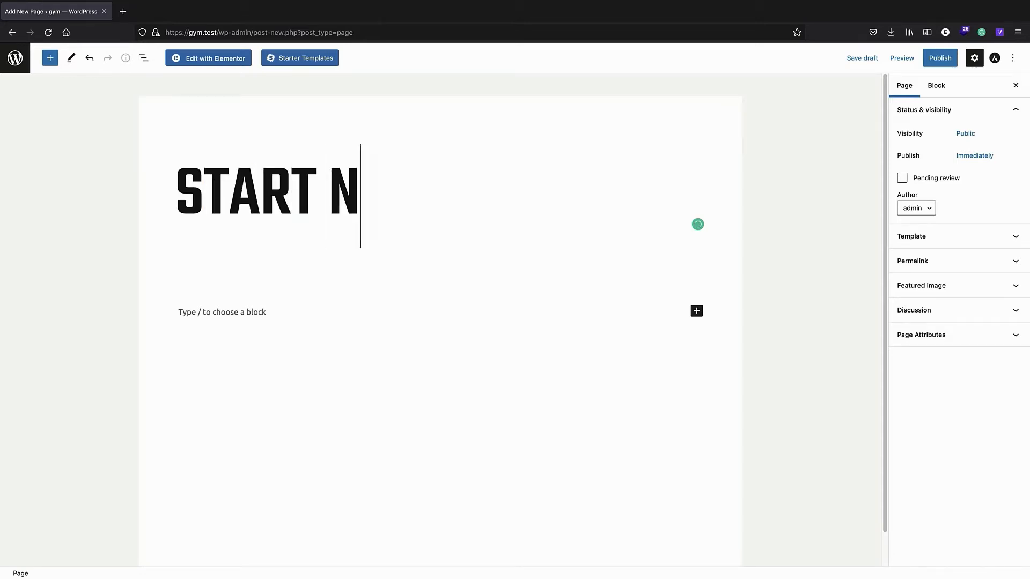
pyautogui.write('OW')
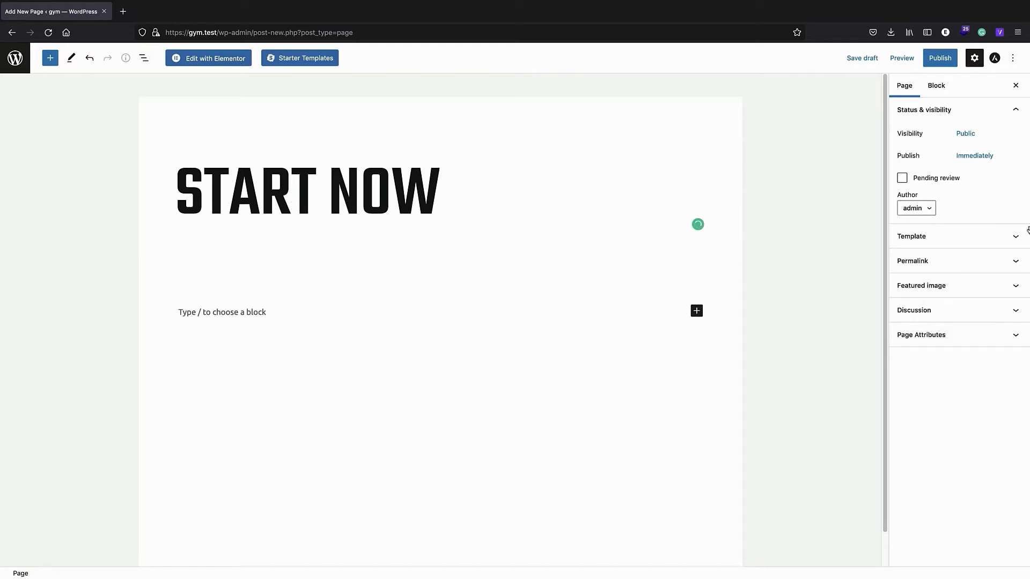
# - Review the new page's permalink slug and Astra settings, and publish the page
pyautogui.click(1006, 260)
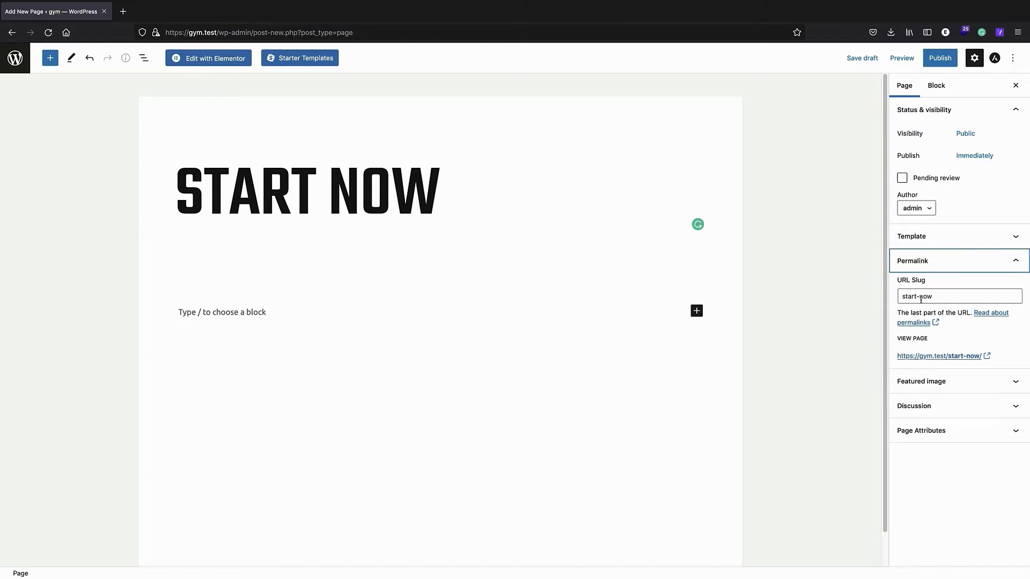
pyautogui.click(1015, 58)
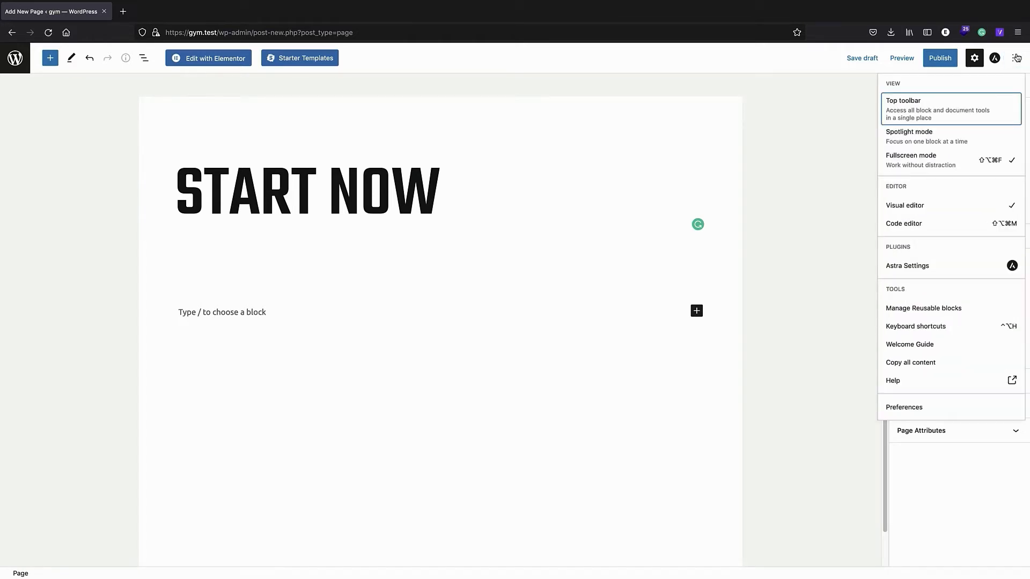
pyautogui.click(943, 266)
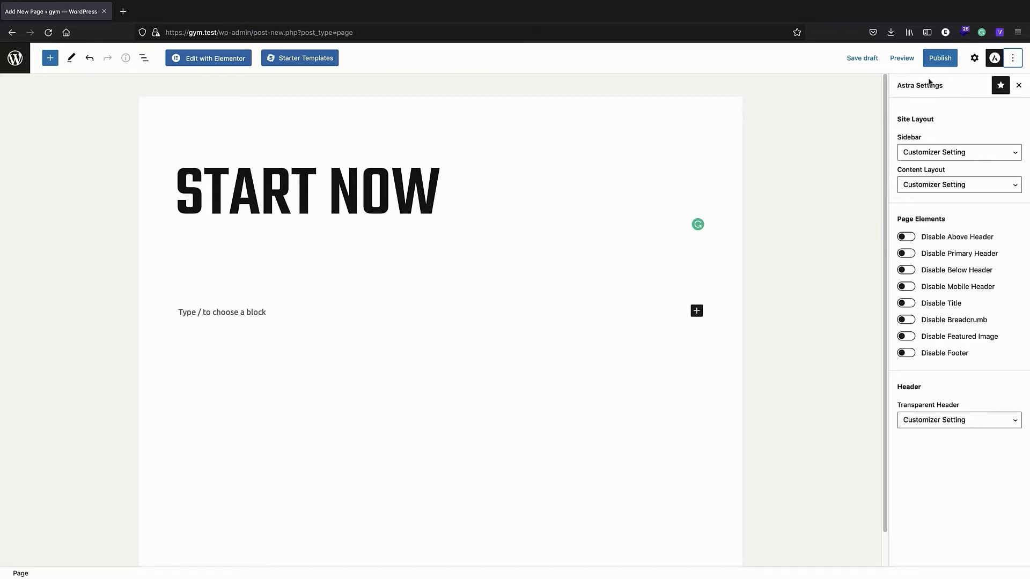
pyautogui.click(938, 57)
pyautogui.click(938, 58)
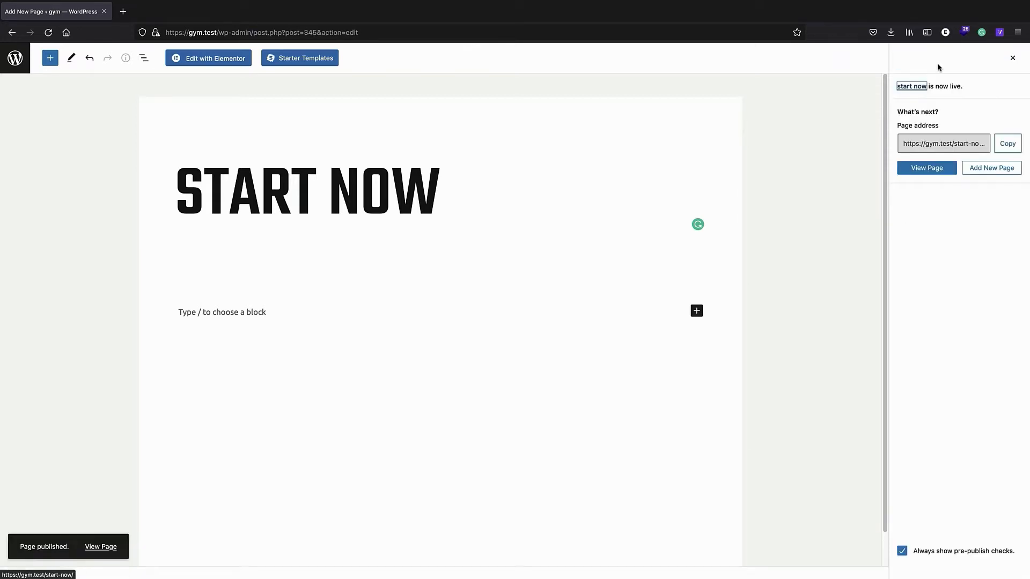
pyautogui.click(1014, 59)
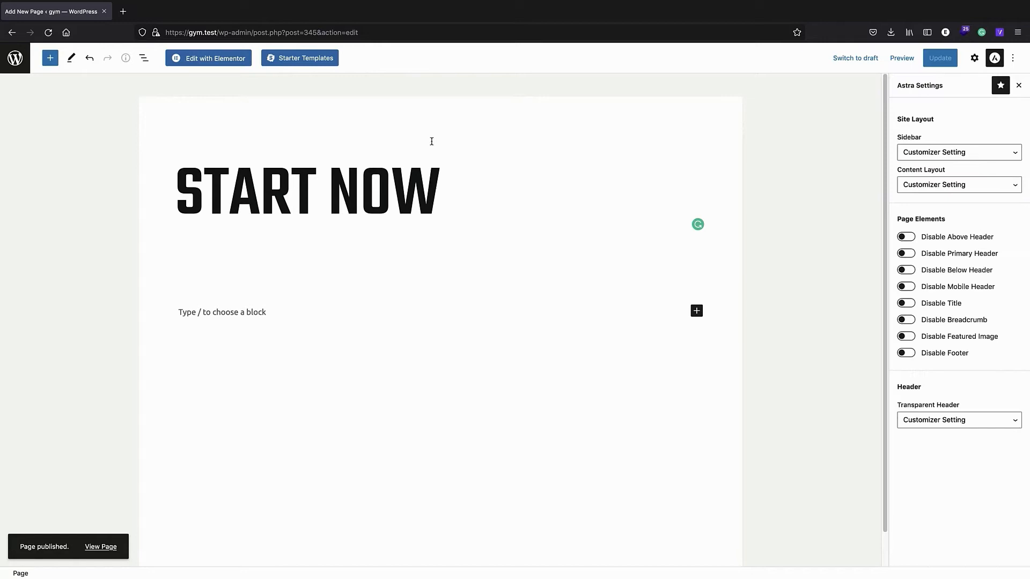
# - Open the page in Elementor, set its page layout to Elementor Canvas and update the page
pyautogui.click(198, 63)
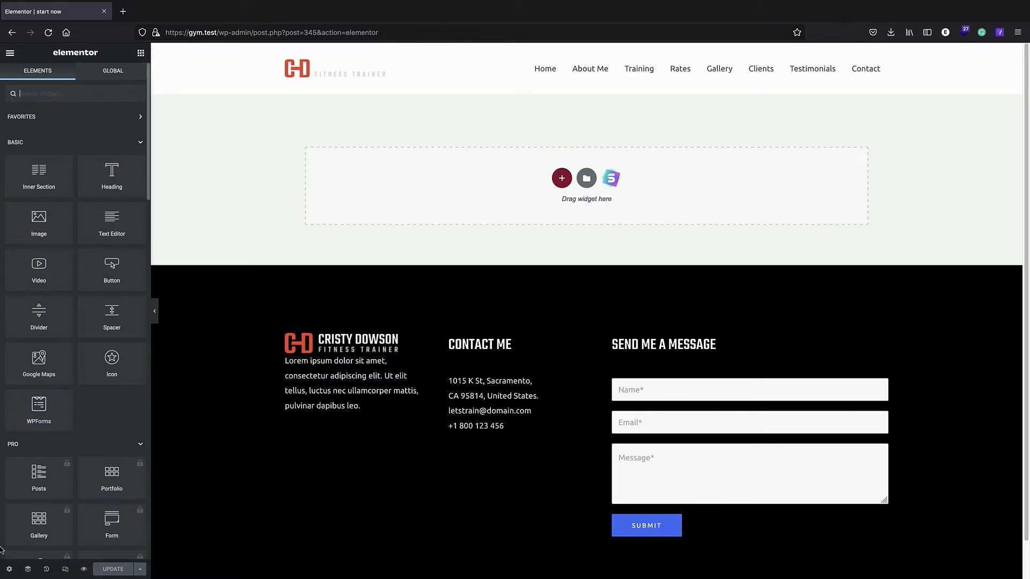
pyautogui.click(8, 570)
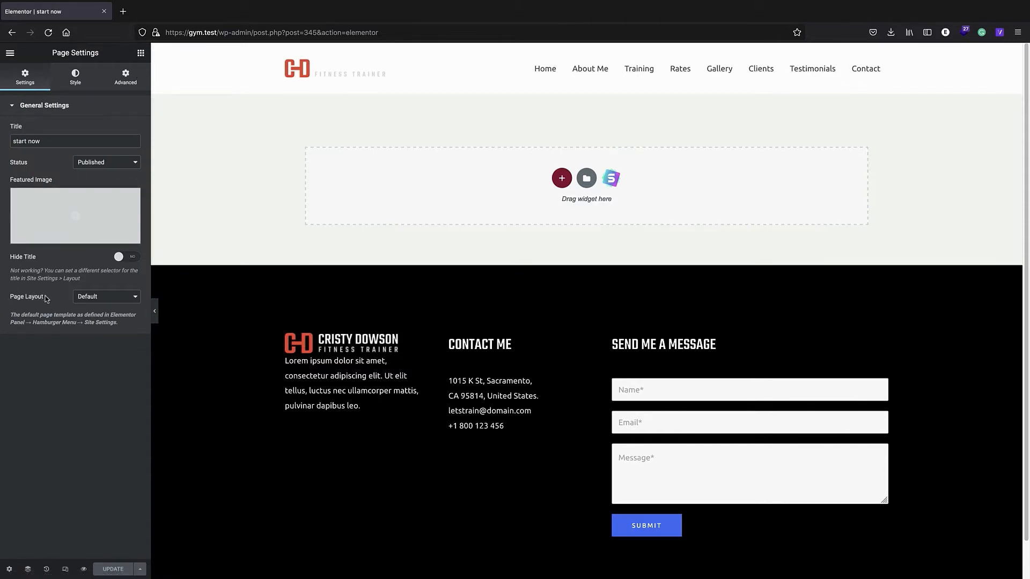
pyautogui.click(86, 297)
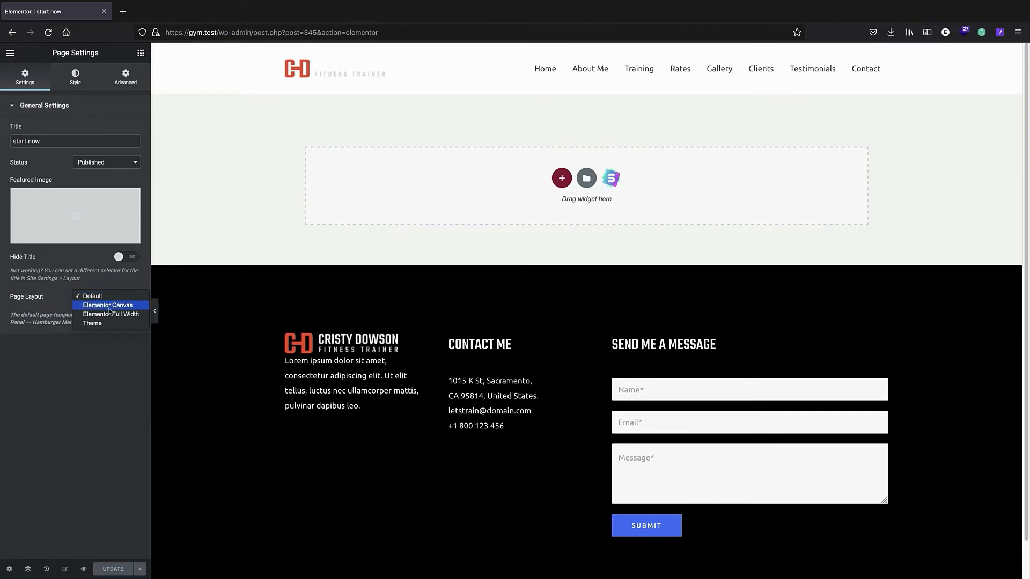
pyautogui.click(108, 307)
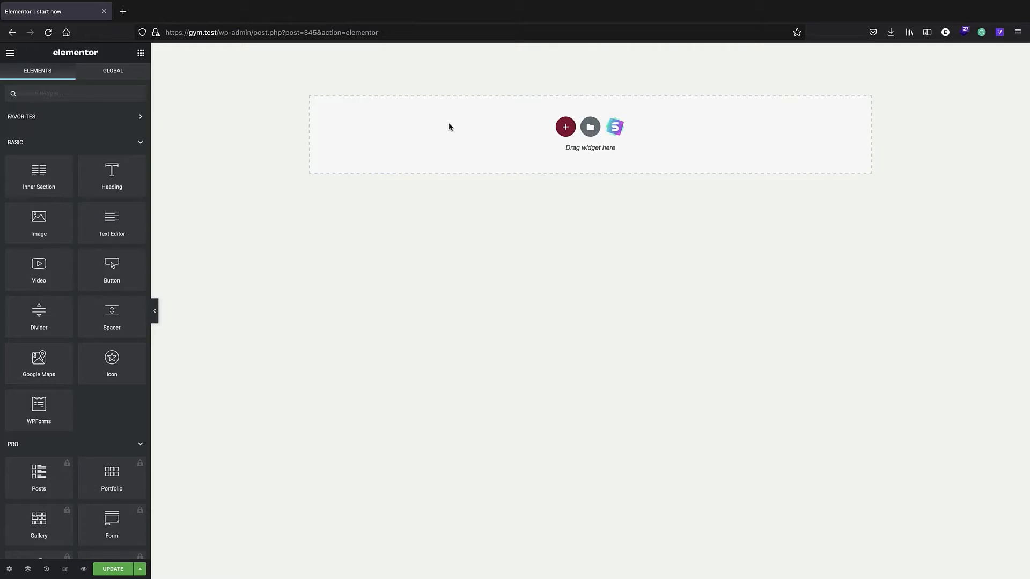
pyautogui.click(113, 569)
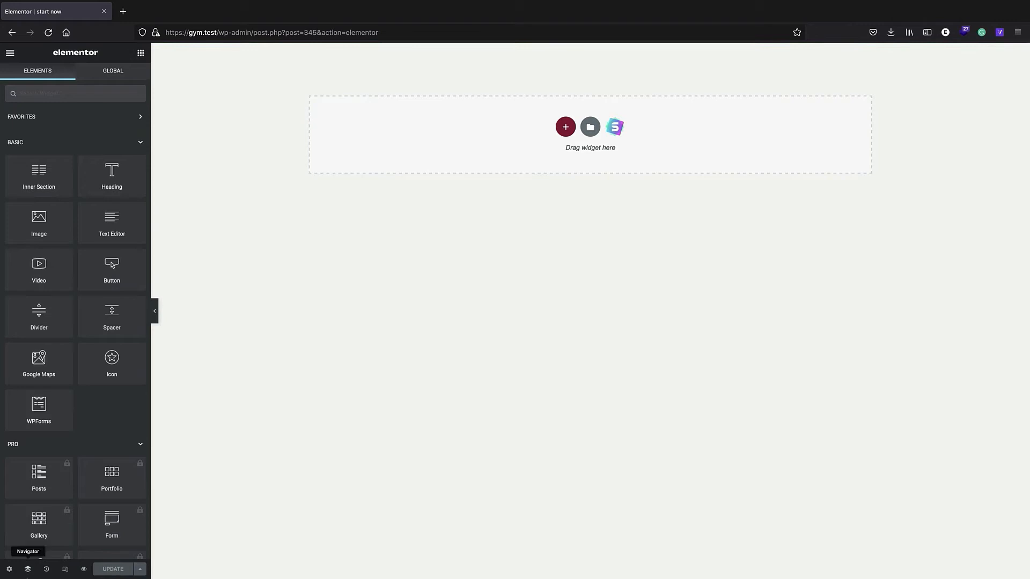
# - Show the Navigator and dock it beside the page canvas
pyautogui.click(28, 569)
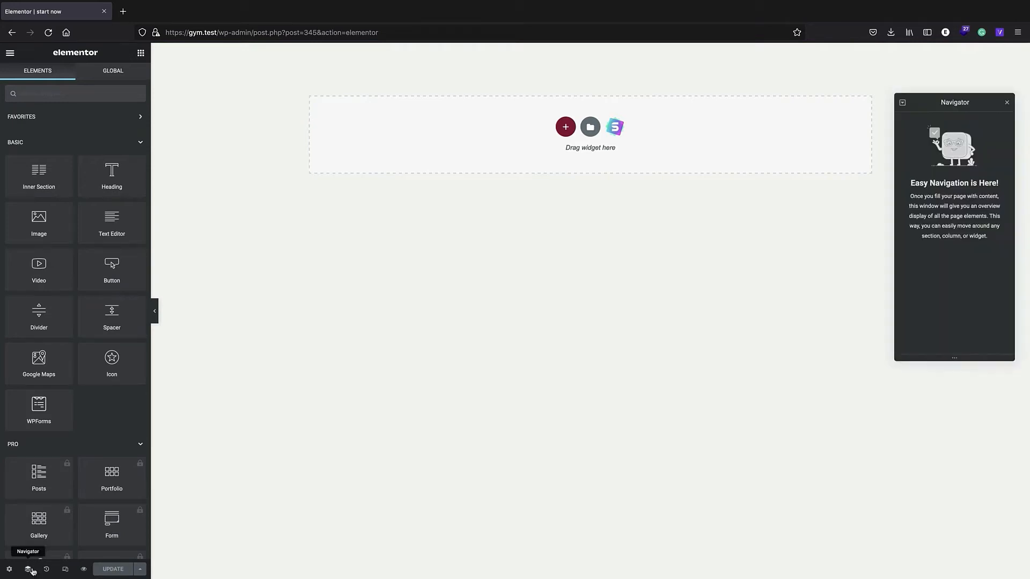
pyautogui.moveTo(923, 106)
pyautogui.mouseDown()
pyautogui.moveTo(952, 76)
pyautogui.moveTo(973, 72)
pyautogui.moveTo(940, 99)
pyautogui.mouseUp()
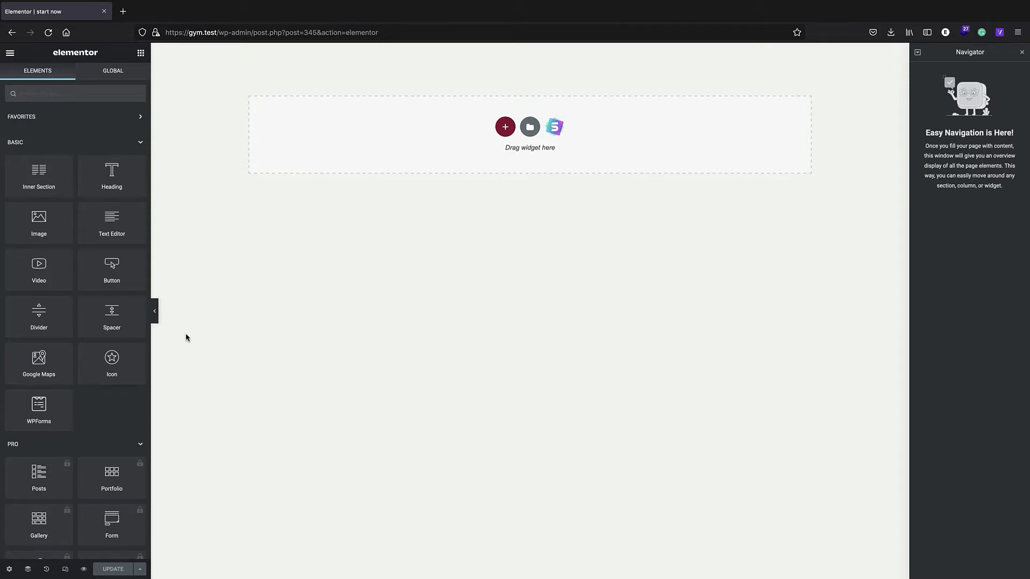
# - Give the page body a classic background in colour #131313 and update the page
pyautogui.click(9, 570)
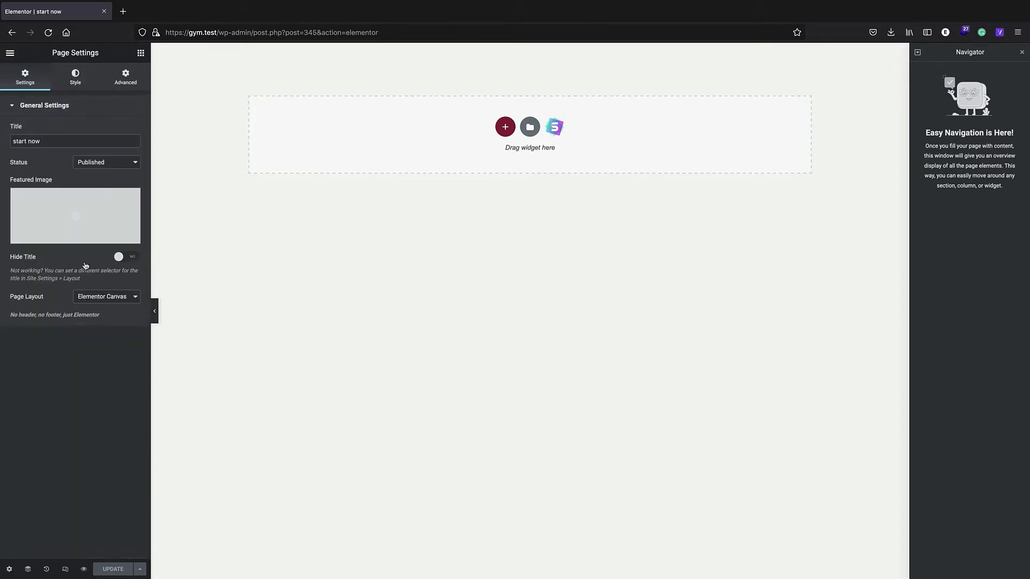
pyautogui.click(87, 88)
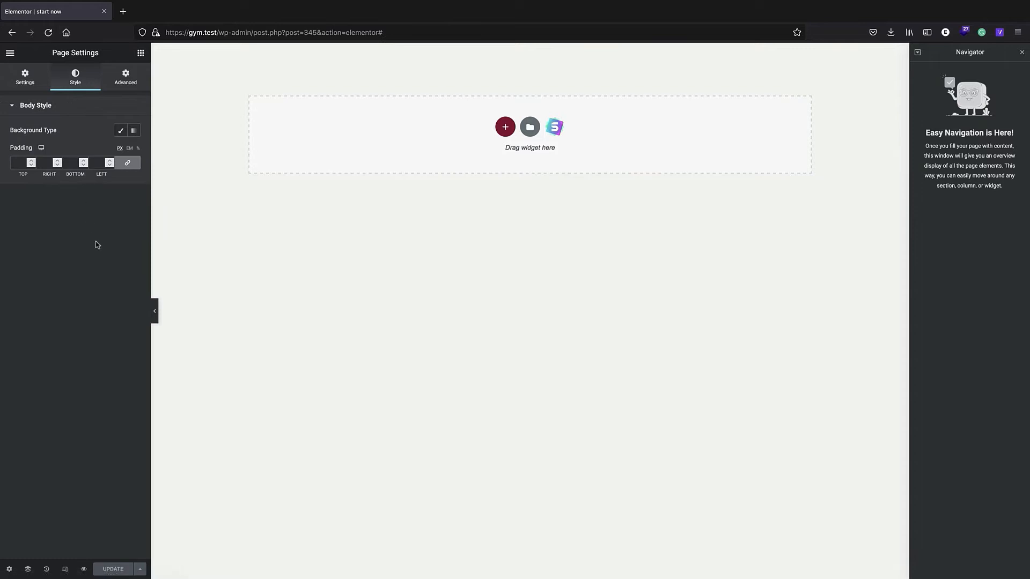
pyautogui.click(121, 132)
pyautogui.click(133, 152)
pyautogui.click(69, 252)
pyautogui.moveTo(68, 252); pyautogui.dragTo(12, 274)
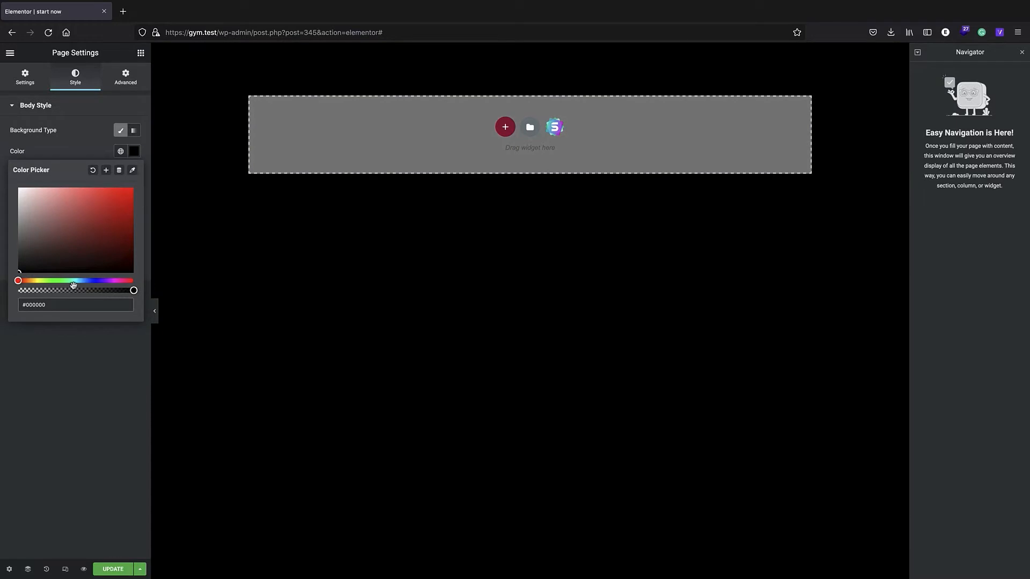
pyautogui.moveTo(19, 274); pyautogui.dragTo(8, 269)
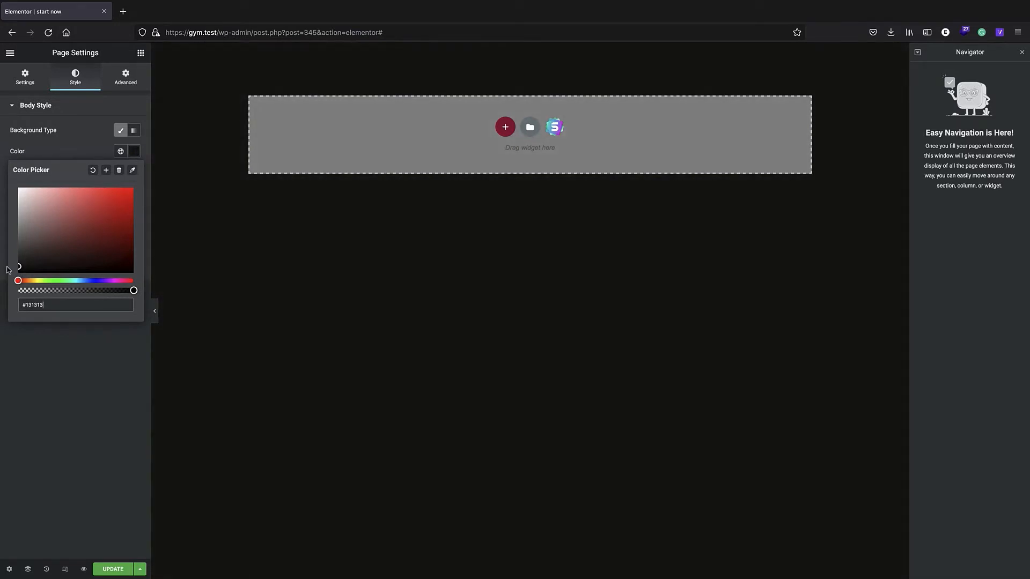
pyautogui.click(75, 413)
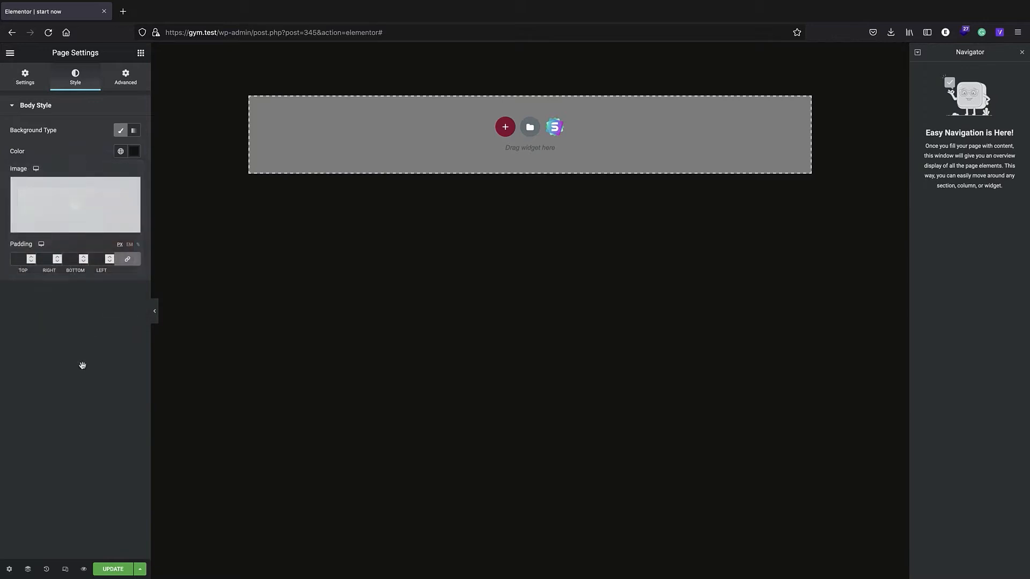
pyautogui.click(107, 567)
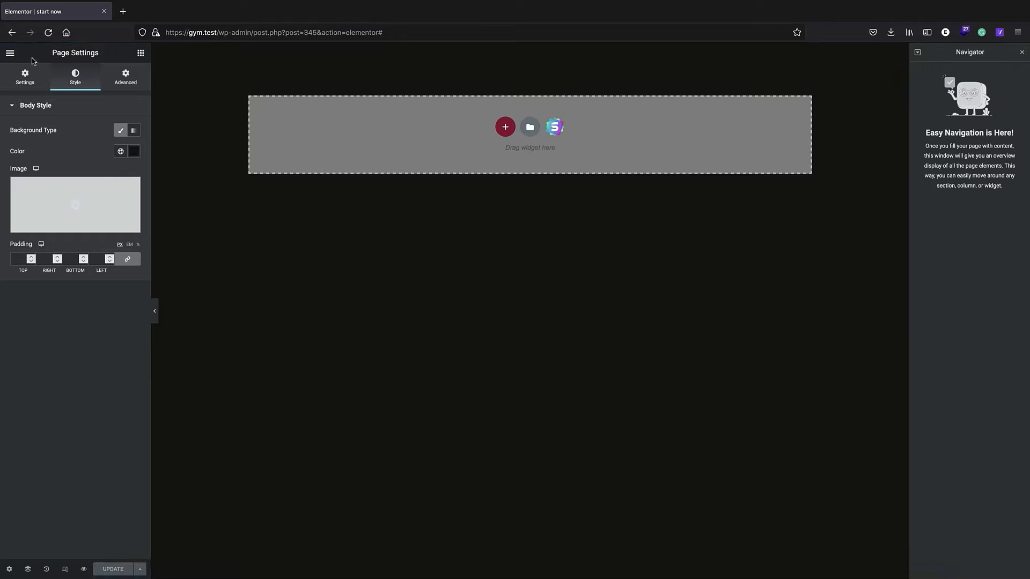
# - Add a single-column section to the page and rename it "hero" in the Navigator
pyautogui.click(138, 56)
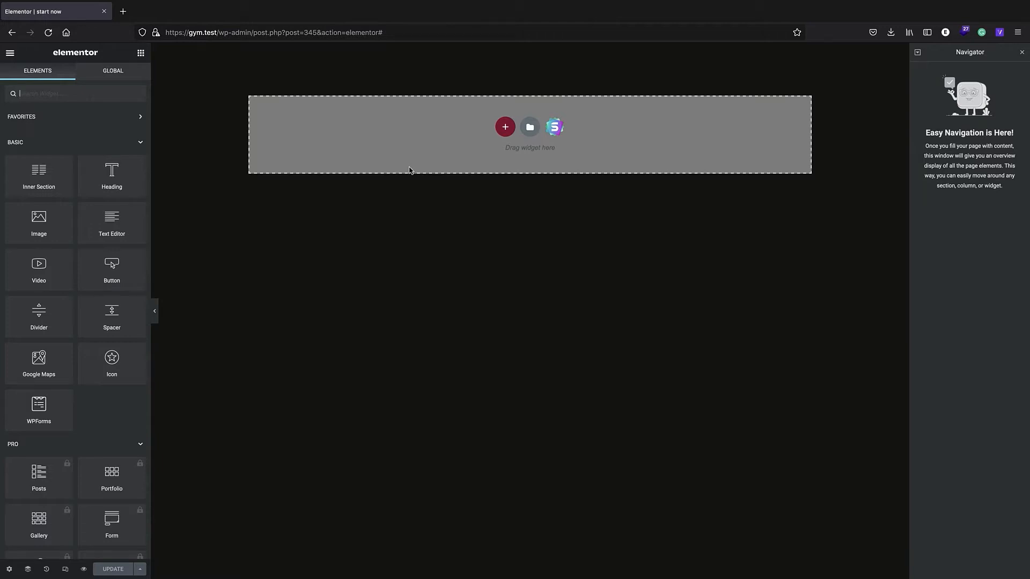
pyautogui.click(512, 127)
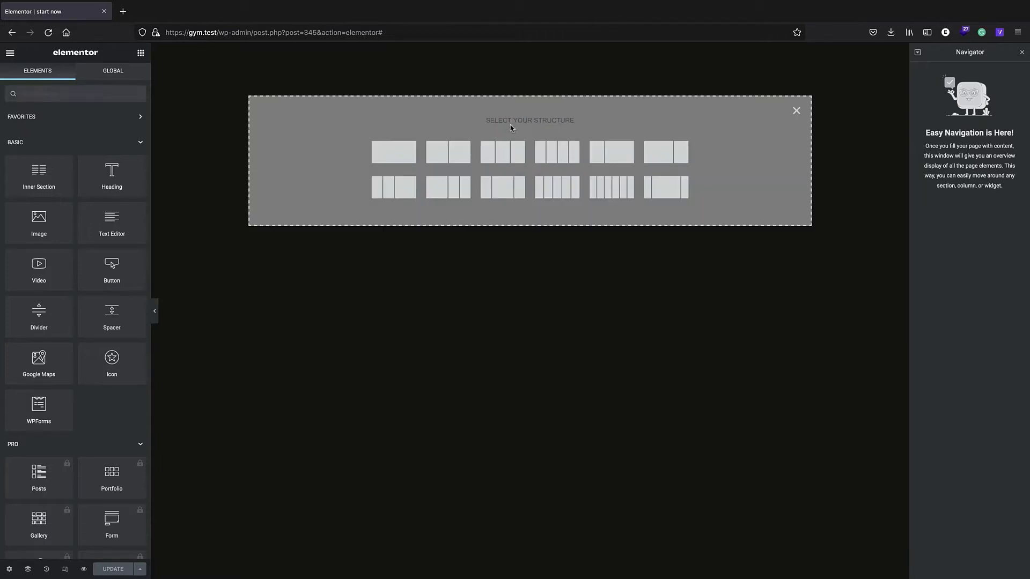
pyautogui.click(417, 149)
pyautogui.doubleClick(933, 70)
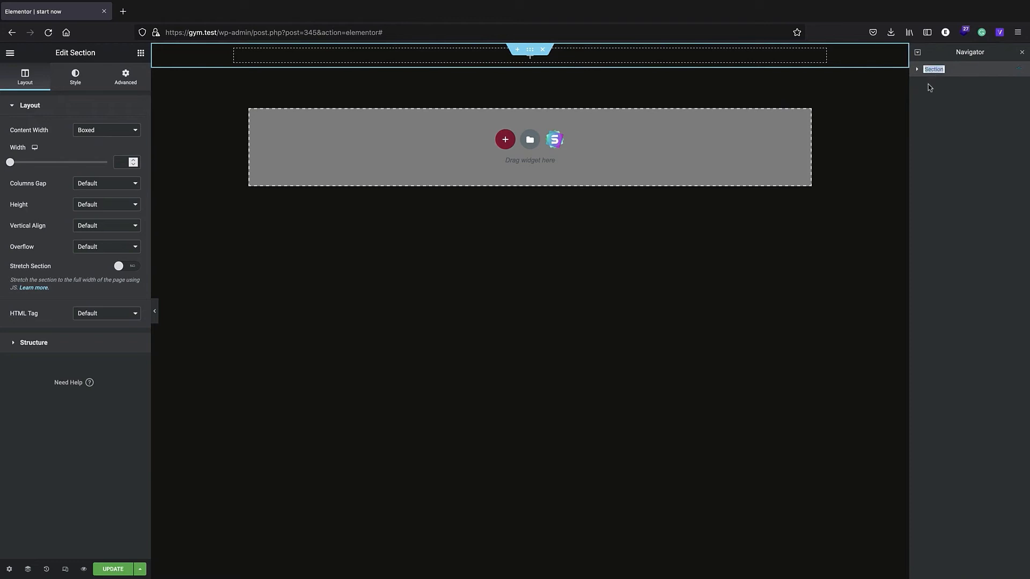
pyautogui.write('hero')
pyautogui.press('Return')
# - Make the hero section's content full width and give the section a minimum height of 50 VH
pyautogui.click(86, 134)
pyautogui.click(91, 139)
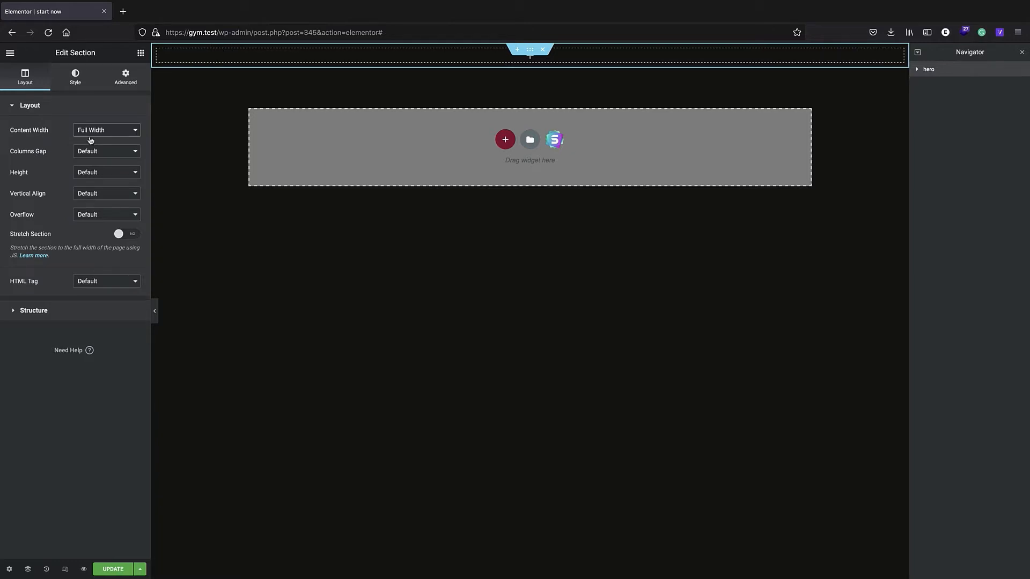
pyautogui.click(100, 172)
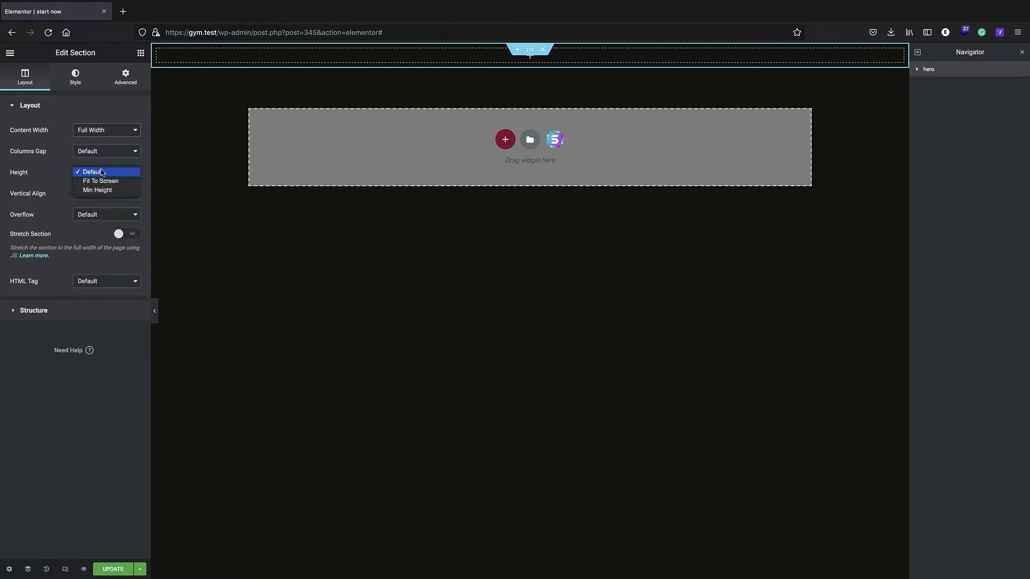
pyautogui.click(97, 190)
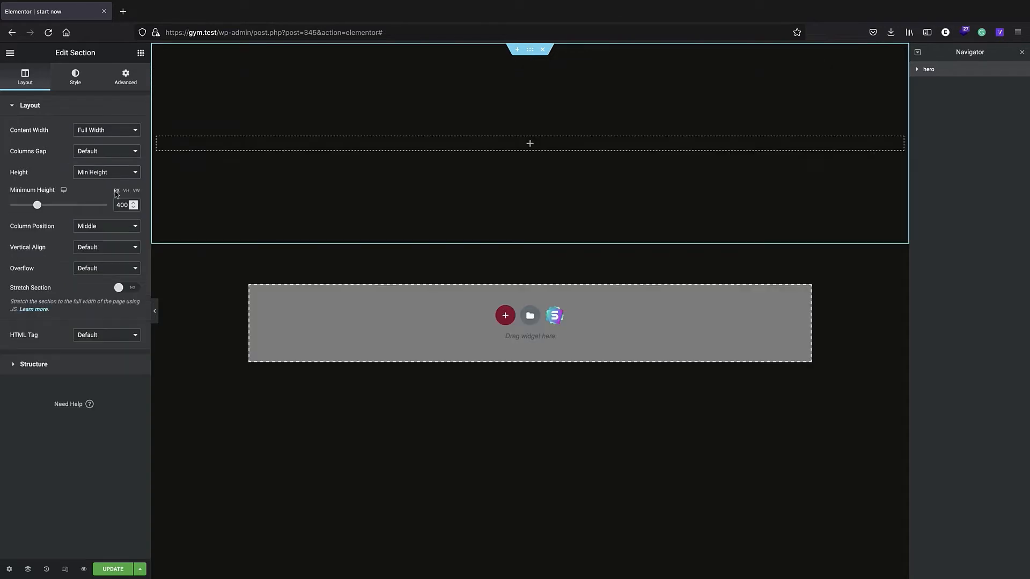
pyautogui.click(126, 190)
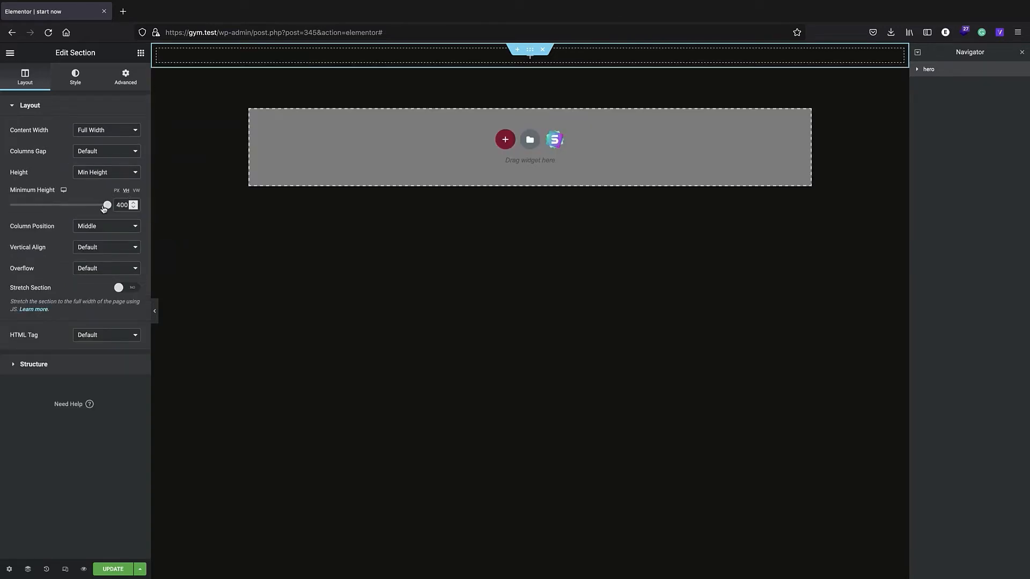
pyautogui.moveTo(106, 205); pyautogui.dragTo(47, 217)
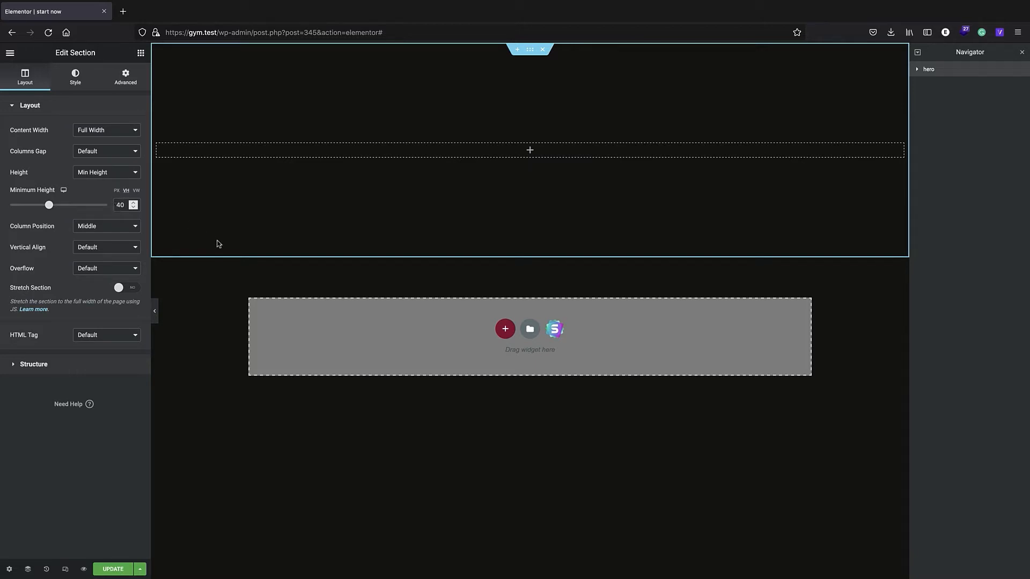
pyautogui.click(54, 209)
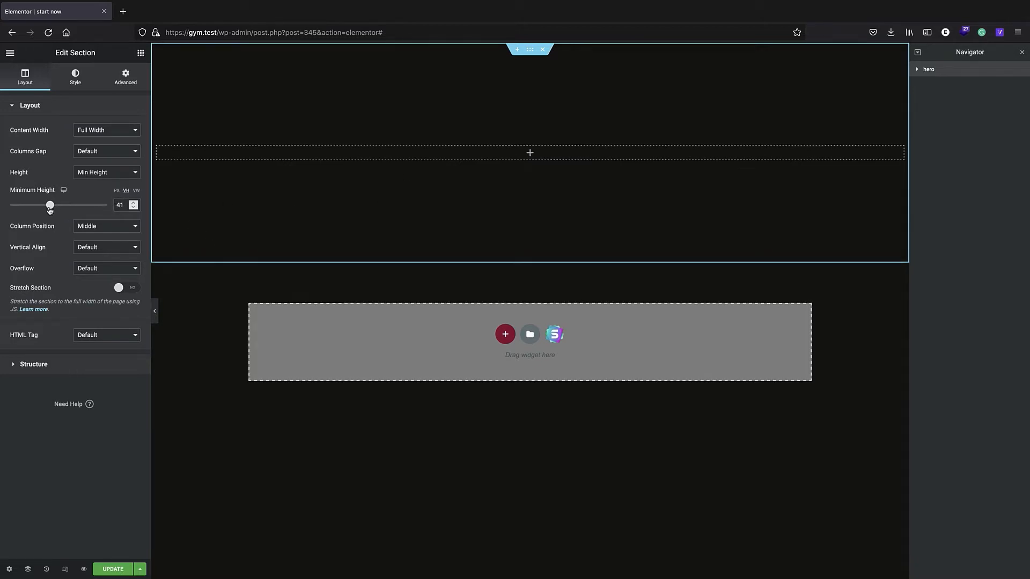
pyautogui.moveTo(54, 210); pyautogui.dragTo(59, 213)
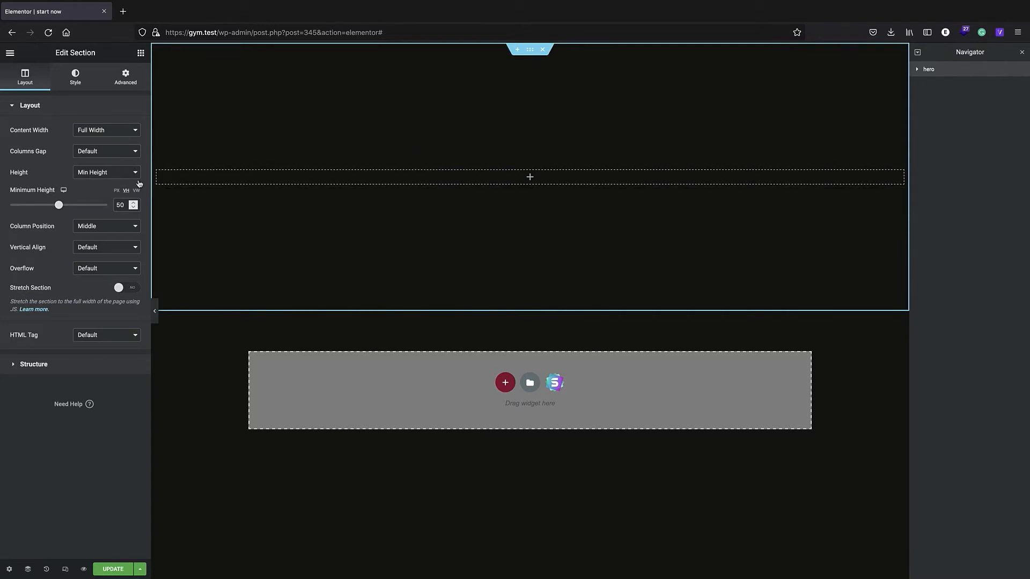
# - Switch the hero section's background type to video and open the gym.test/wp-admin dashboard in a new browser tab
pyautogui.click(77, 80)
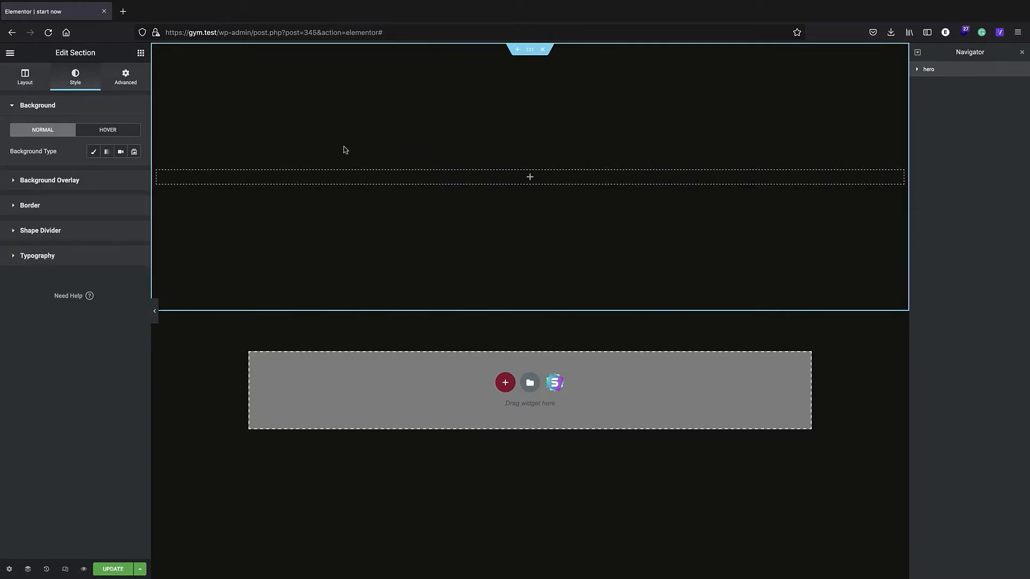
pyautogui.click(121, 153)
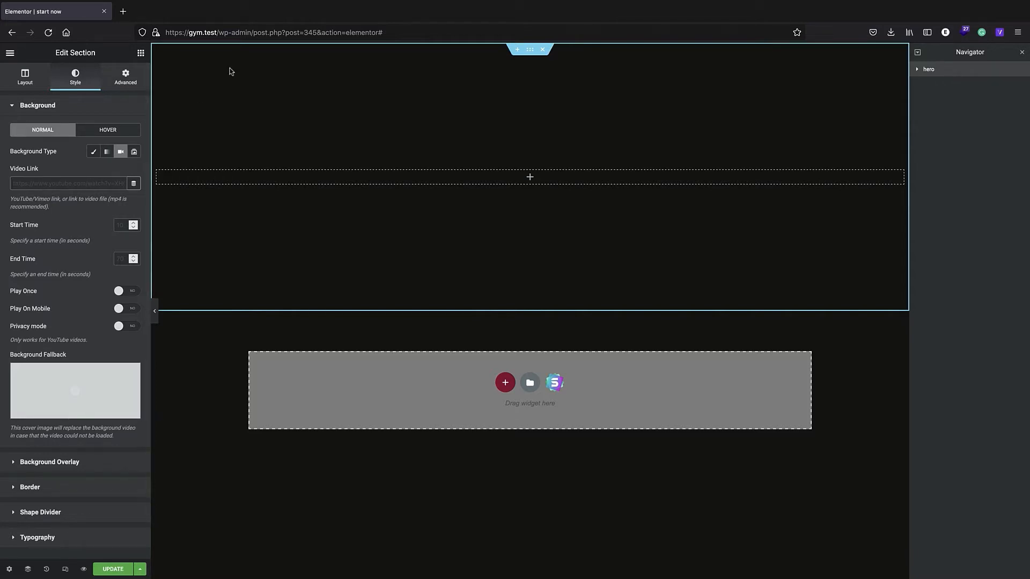
pyautogui.click(221, 33)
pyautogui.hotkey('ctrl', 'c')
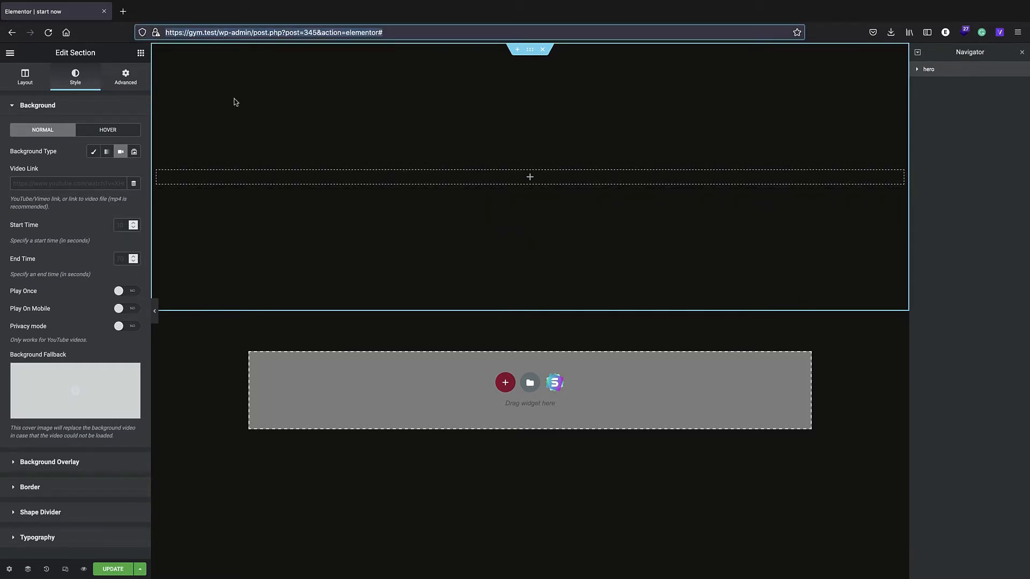
pyautogui.hotkey('ctrl', 't')
pyautogui.hotkey('ctrl', 'v')
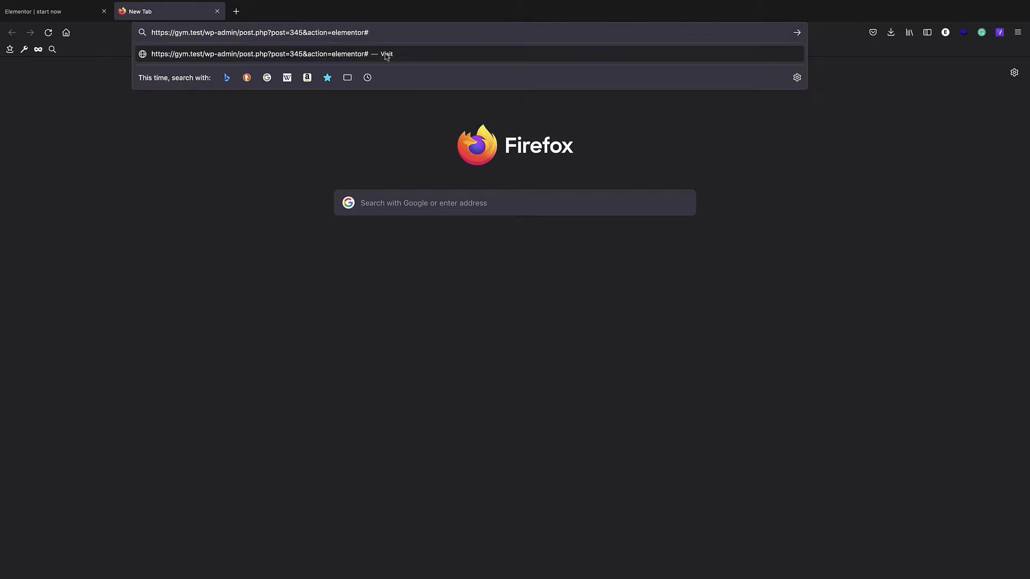
pyautogui.keyDown('shift'); pyautogui.click(206, 33); pyautogui.keyUp('shift')
pyautogui.moveTo(204, 33); pyautogui.dragTo(235, 38)
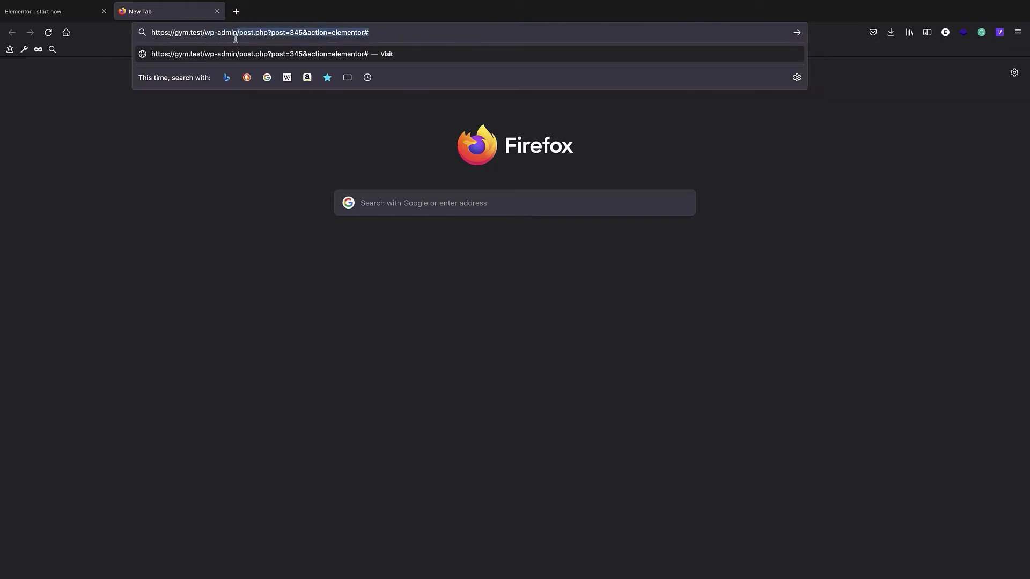
pyautogui.press('BackSpace')
pyautogui.press('Return')
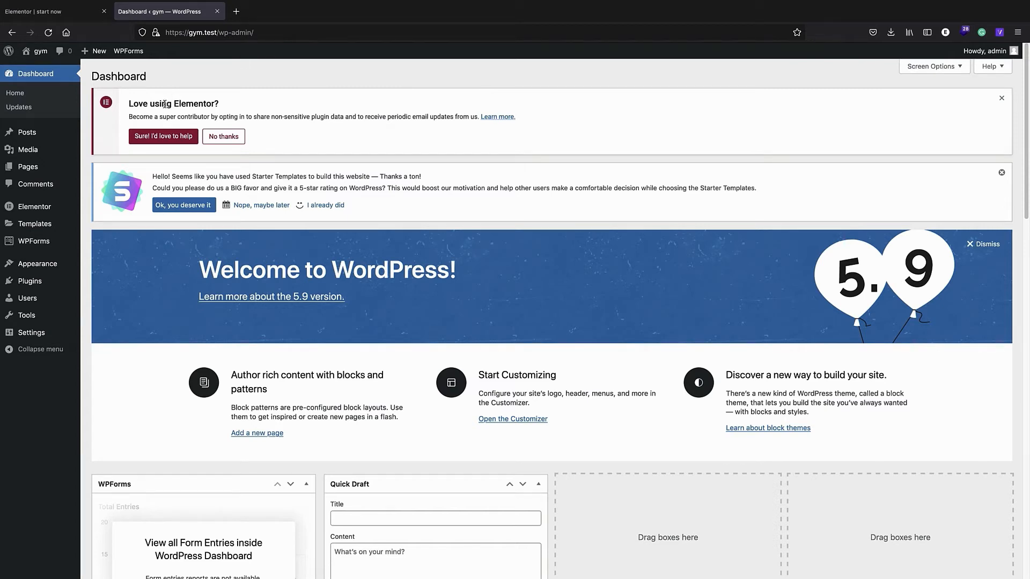
# - Upload "bodybuilder_-_58984 (Original).mp4" from the Gym folder to the media library and copy its URL
pyautogui.moveTo(42, 150)
pyautogui.click(110, 161)
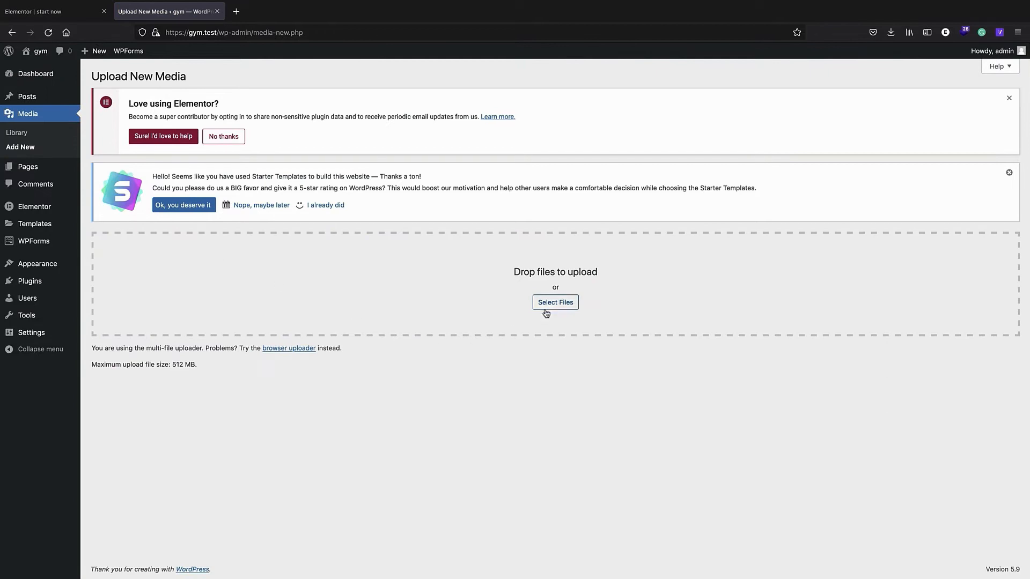
pyautogui.click(545, 308)
pyautogui.doubleClick(325, 97)
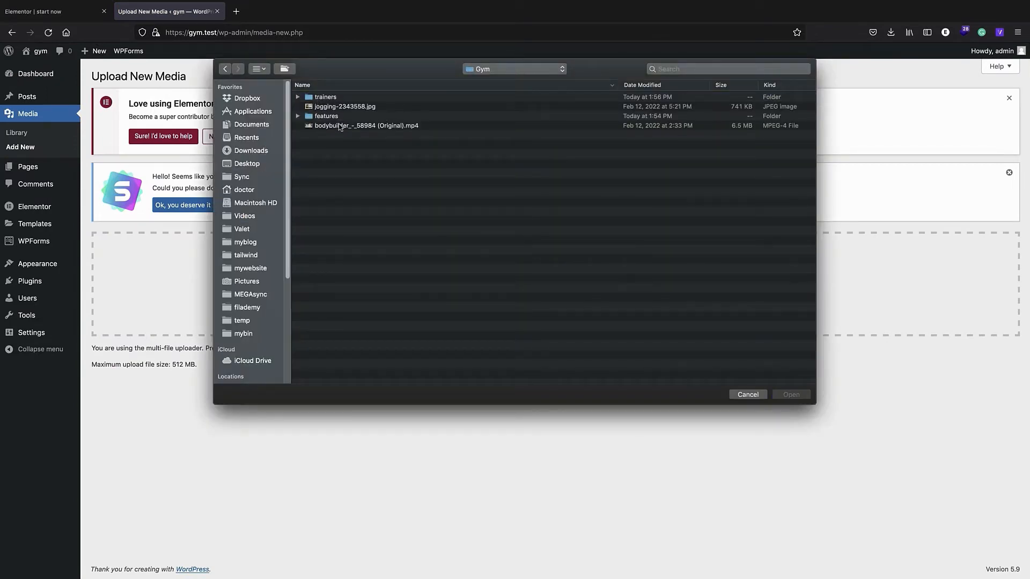
pyautogui.click(339, 126)
pyautogui.click(791, 395)
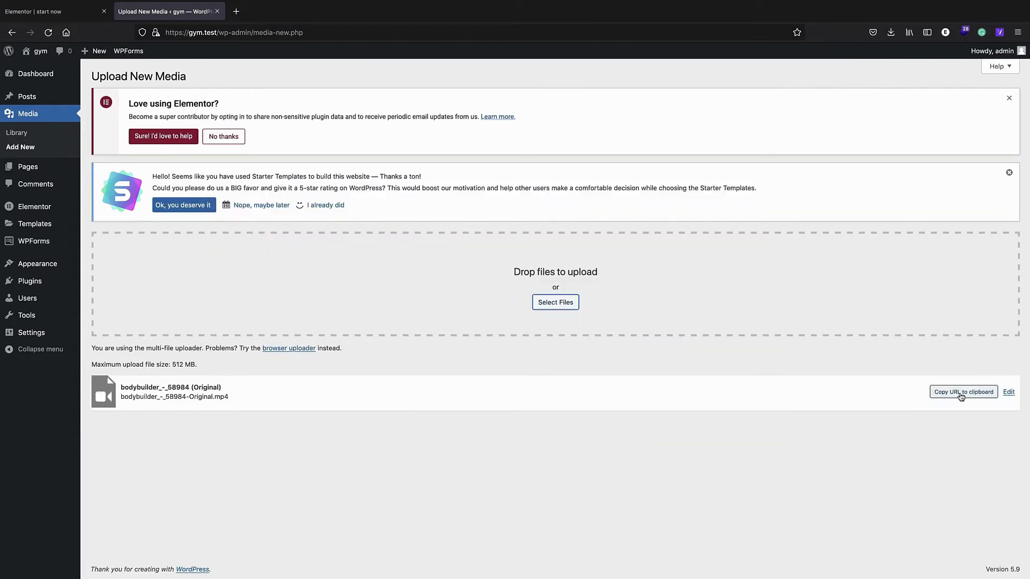
pyautogui.click(961, 395)
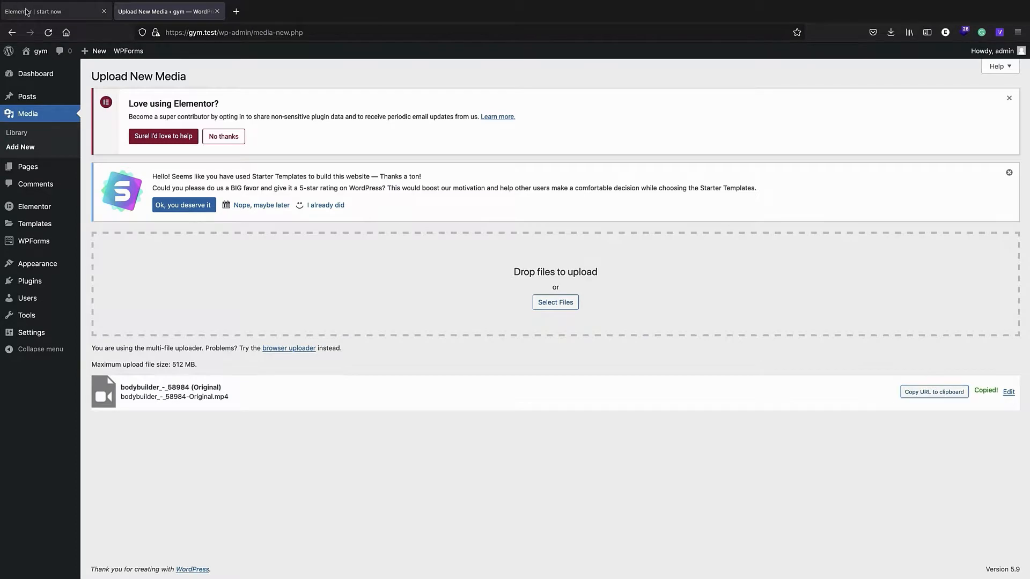
# - Return to the Elementor editor and paste the copied URL as the hero section's background video link
pyautogui.click(54, 11)
pyautogui.click(55, 184)
pyautogui.hotkey('ctrl', 'v')
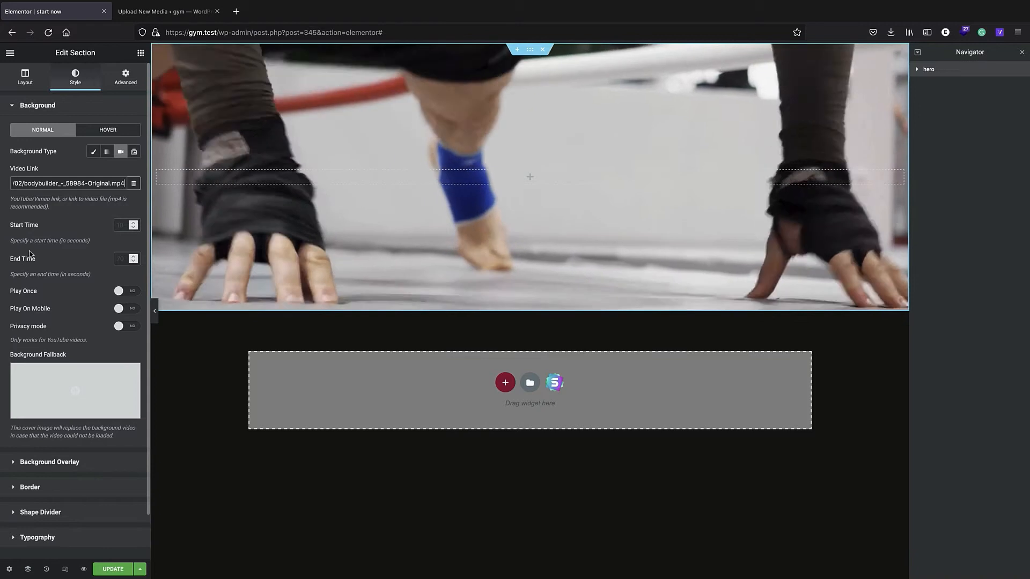
pyautogui.scroll(-1, 78, 296)
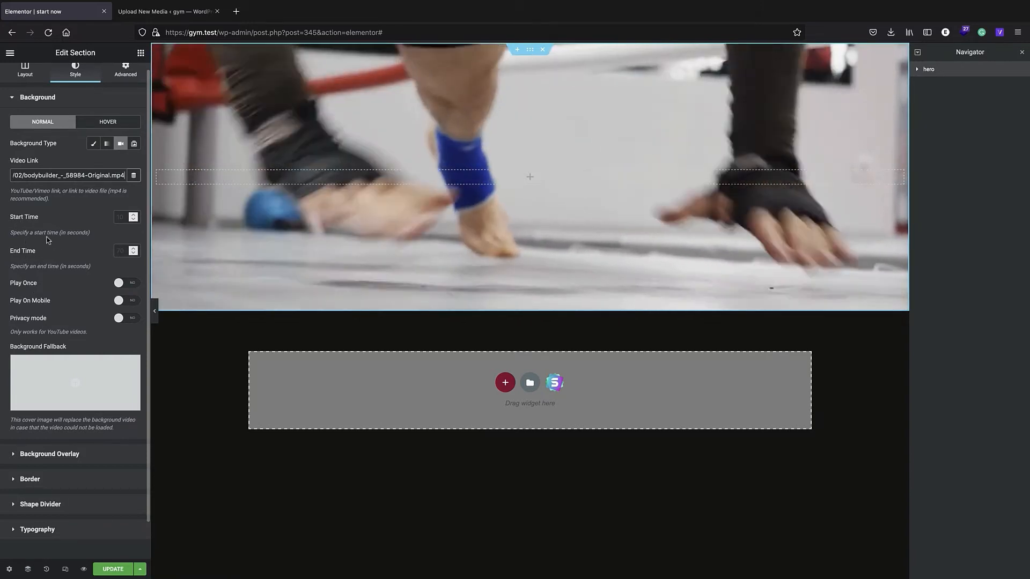
pyautogui.scroll(-3, 43, 252)
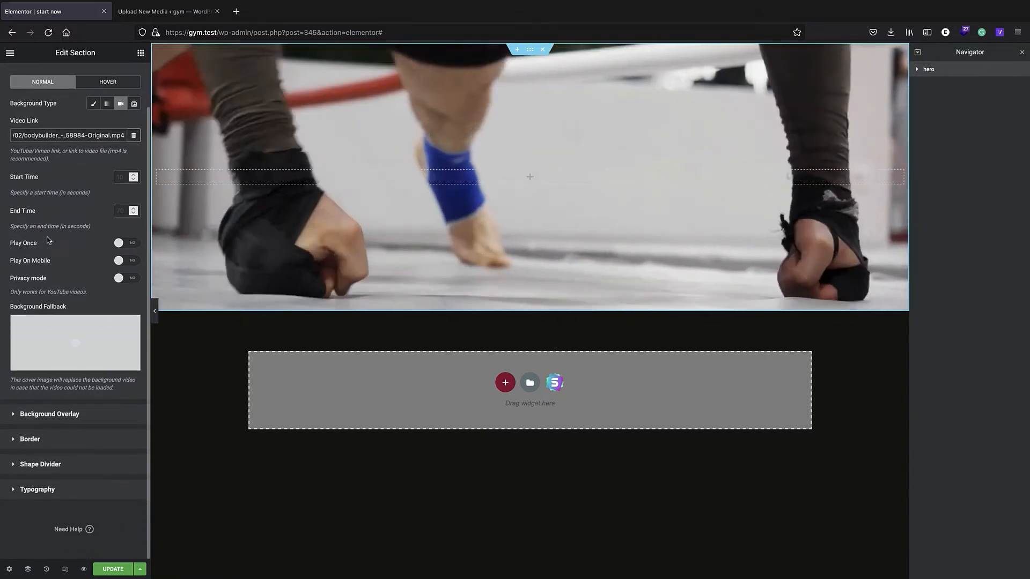
pyautogui.scroll(3, 47, 239)
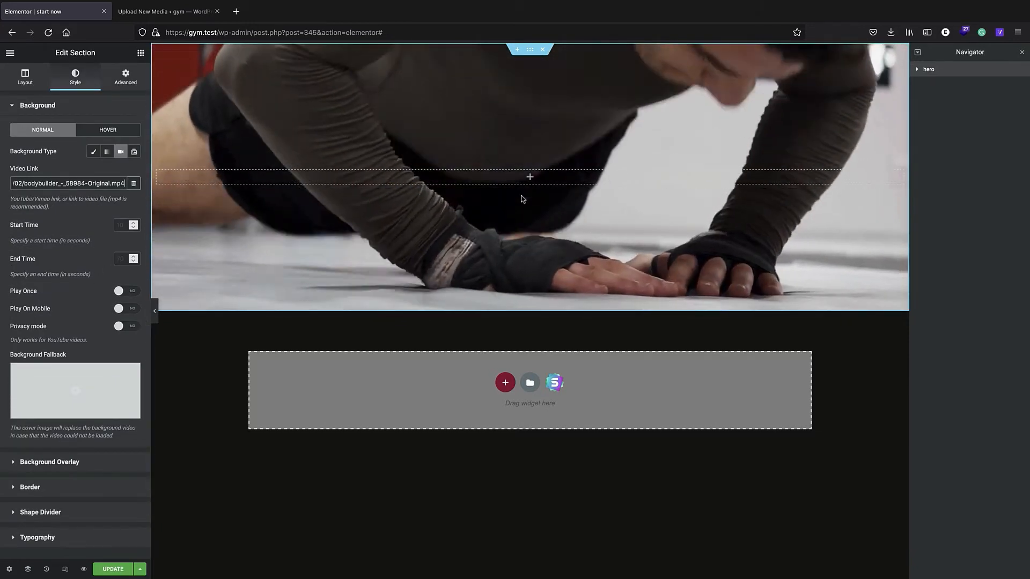
# - Add a Heading widget to the hero section's column with the text "Start Now!"
pyautogui.click(530, 177)
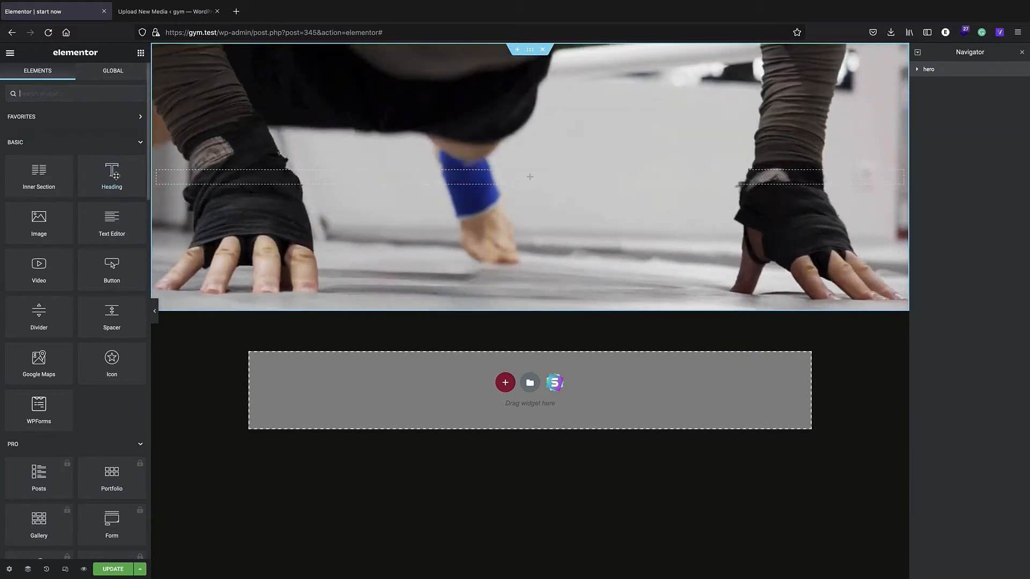
pyautogui.moveTo(111, 174); pyautogui.dragTo(536, 184)
pyautogui.tripleClick(370, 169)
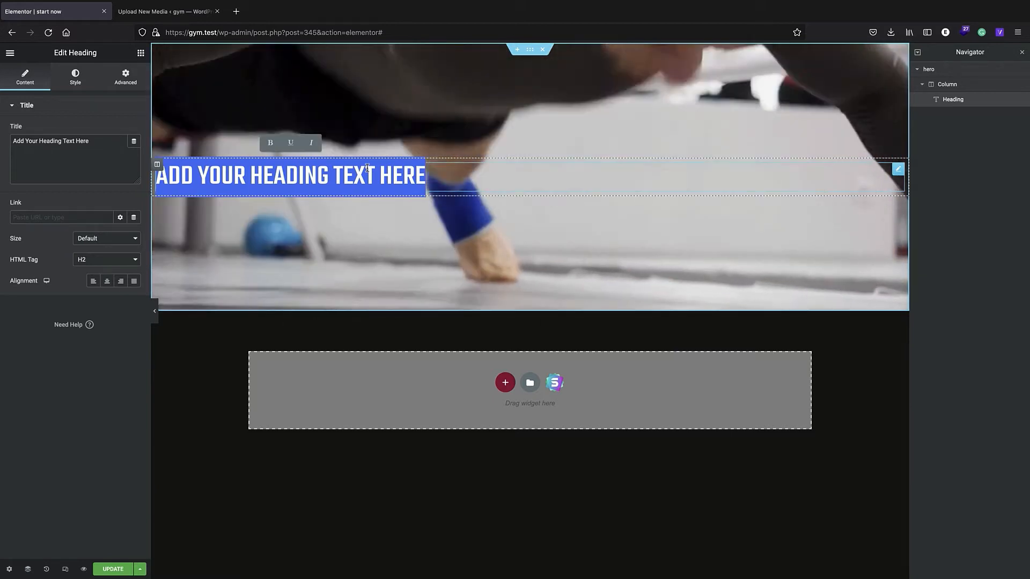
pyautogui.write('Start')
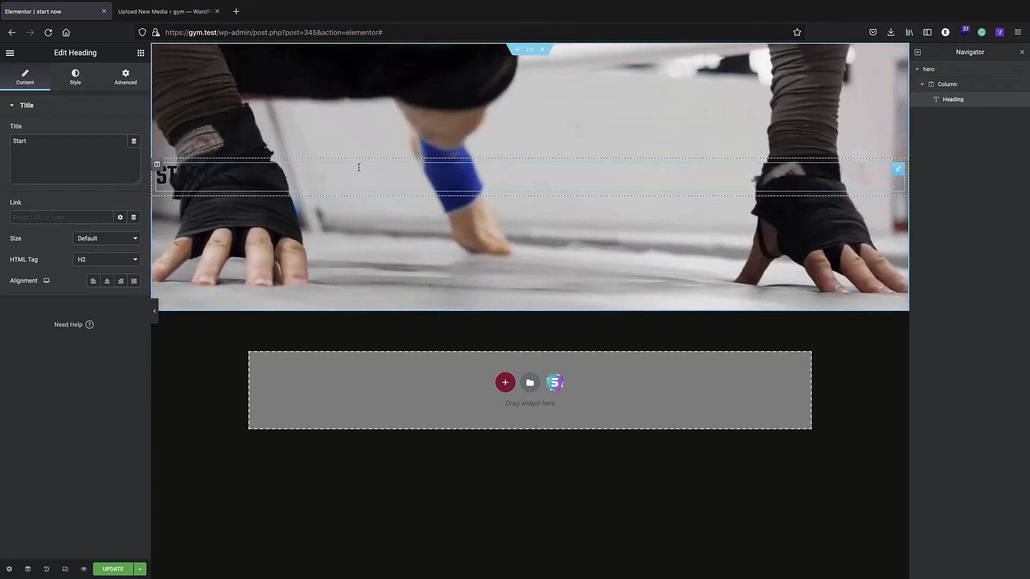
pyautogui.write(' Now!')
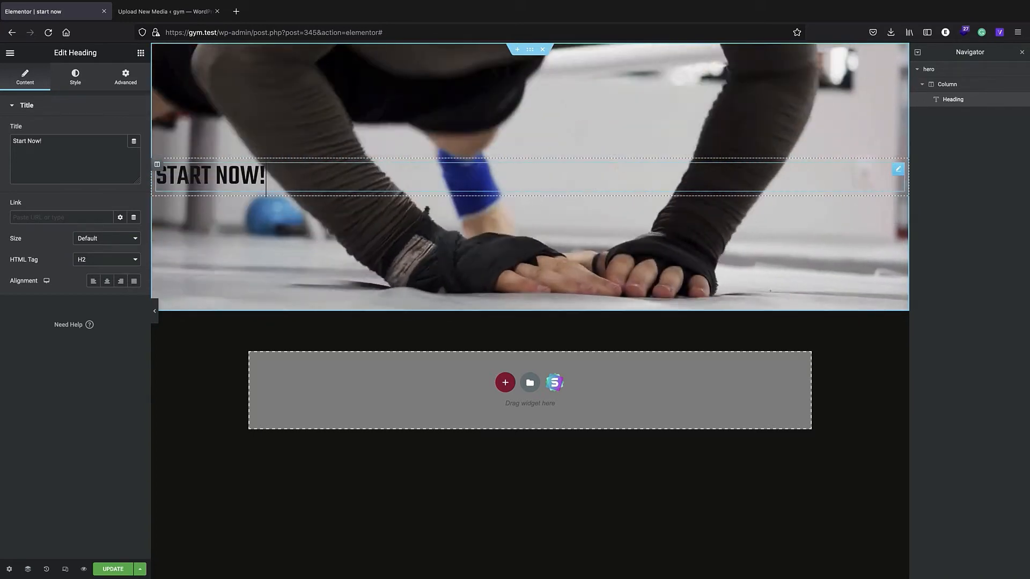
# - Set the "Start Now!" heading's text colour to #FFFFFF
pyautogui.tripleClick(248, 172)
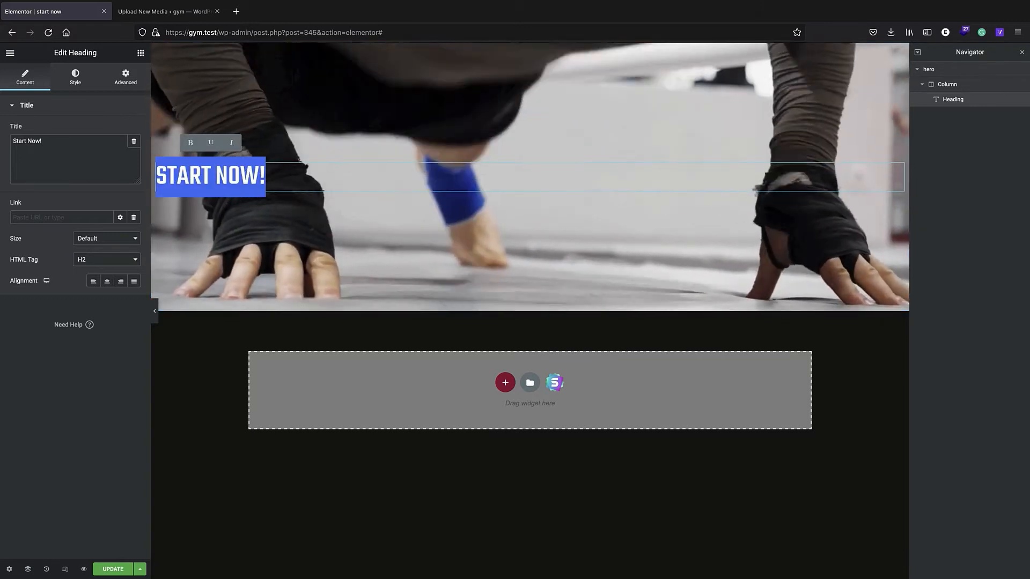
pyautogui.click(76, 78)
pyautogui.click(134, 131)
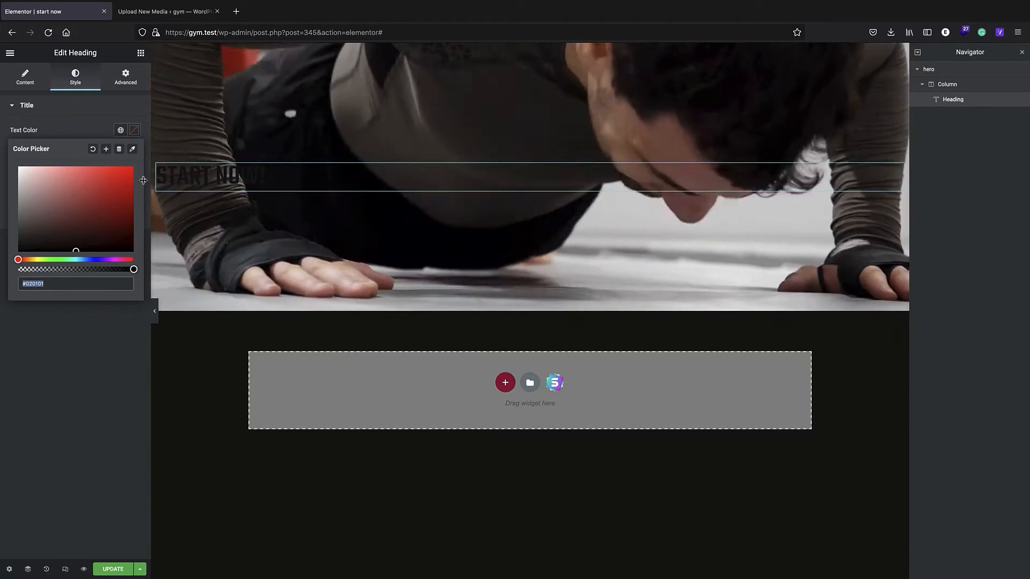
pyautogui.click(18, 178)
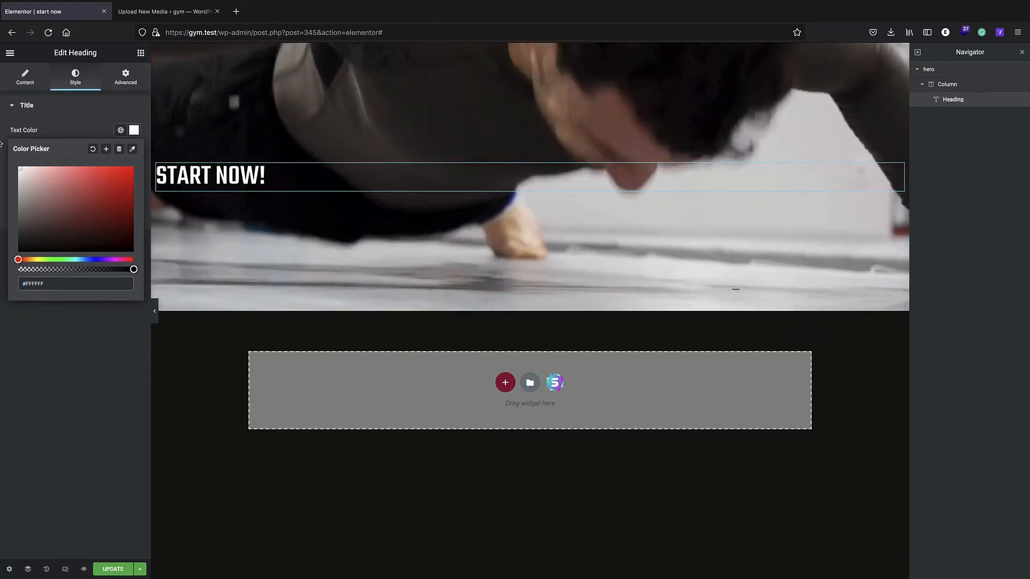
pyautogui.click(44, 125)
pyautogui.click(47, 106)
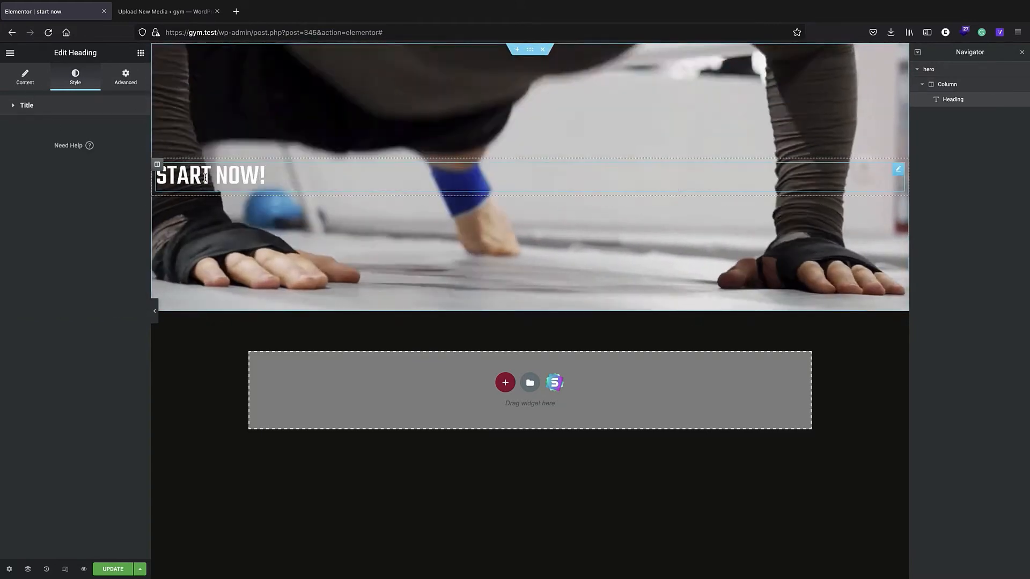
# - Centre the "Start Now!" heading and enlarge its font size to about 9.6 em
pyautogui.click(43, 85)
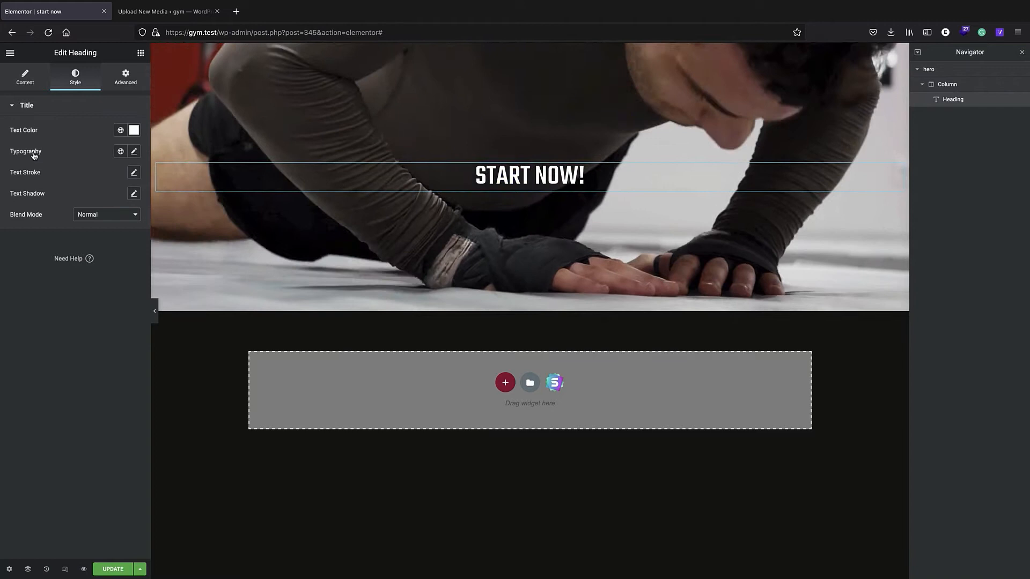
pyautogui.click(133, 152)
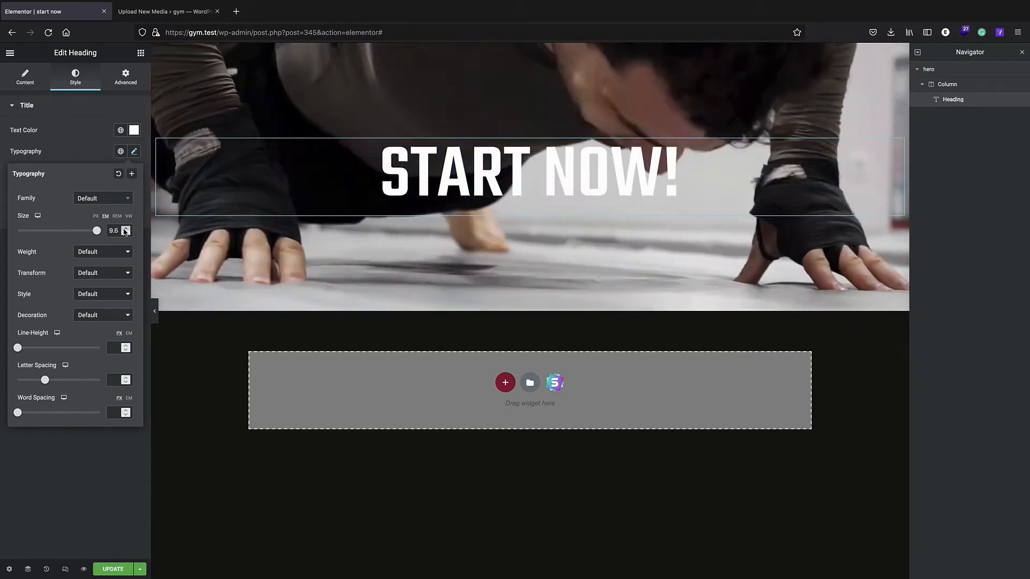
pyautogui.click(100, 465)
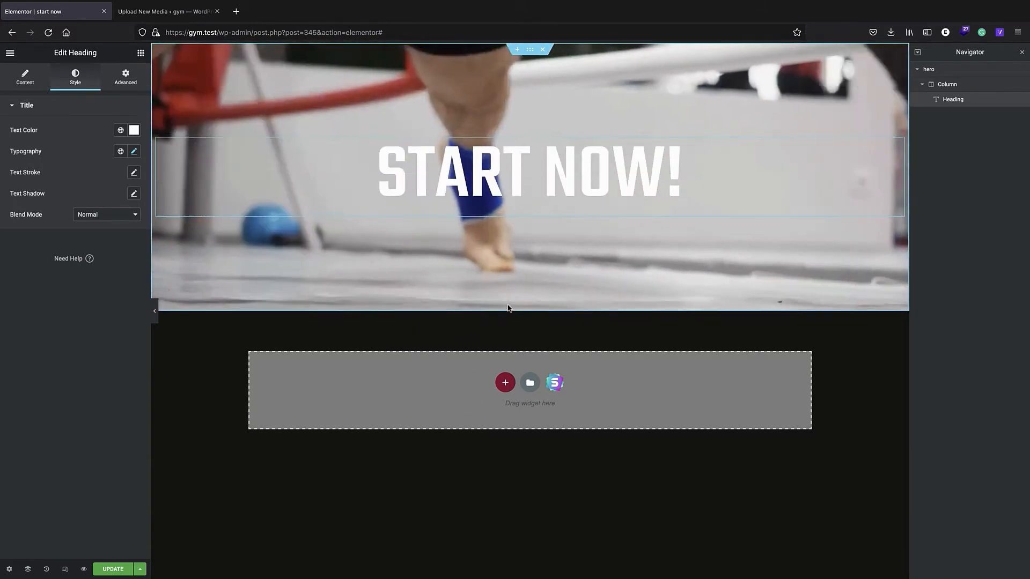
# - Find the Button widget and add it below the "Start Now!" heading in the hero section
pyautogui.click(23, 78)
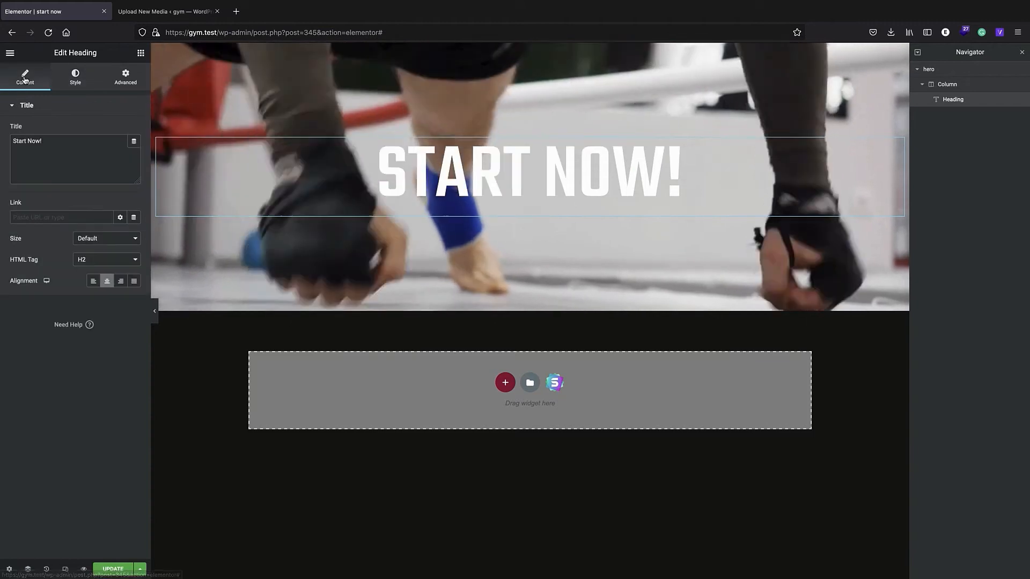
pyautogui.click(140, 54)
pyautogui.click(61, 94)
pyautogui.write('button')
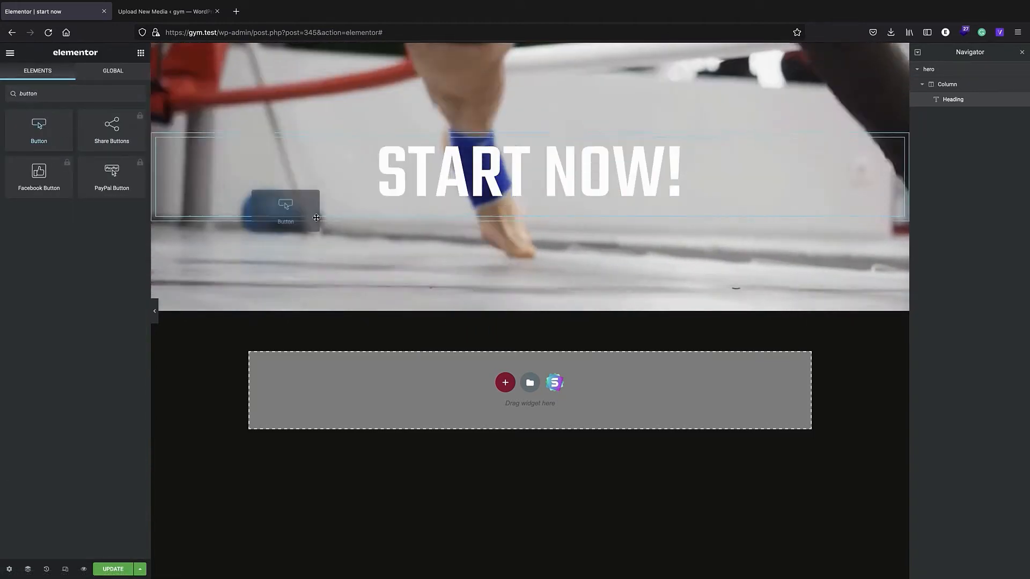
pyautogui.moveTo(551, 220); pyautogui.dragTo(224, 248)
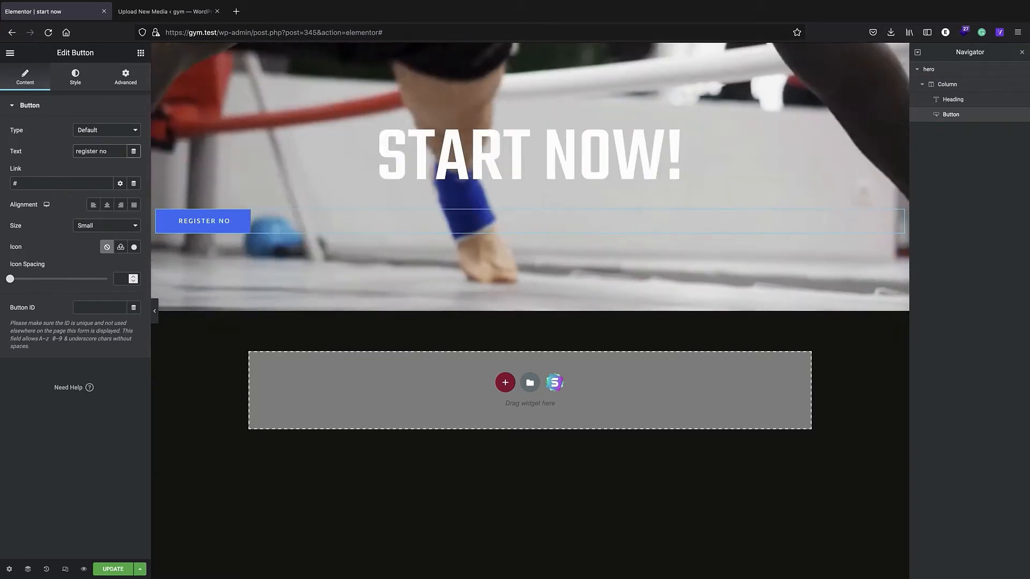
# - Label the hero button "register now!" and centre it below the heading
pyautogui.write('!')
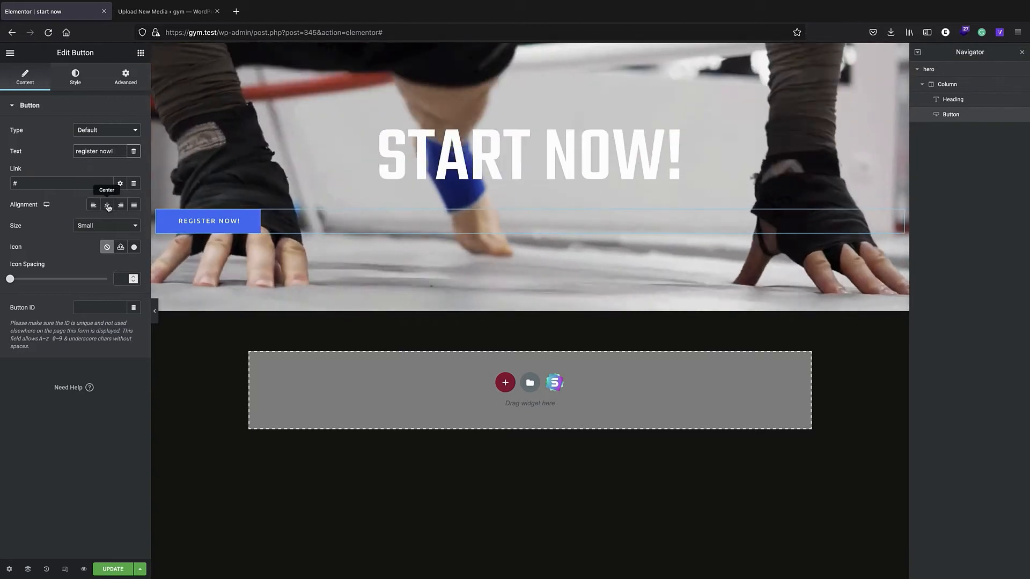
pyautogui.click(106, 206)
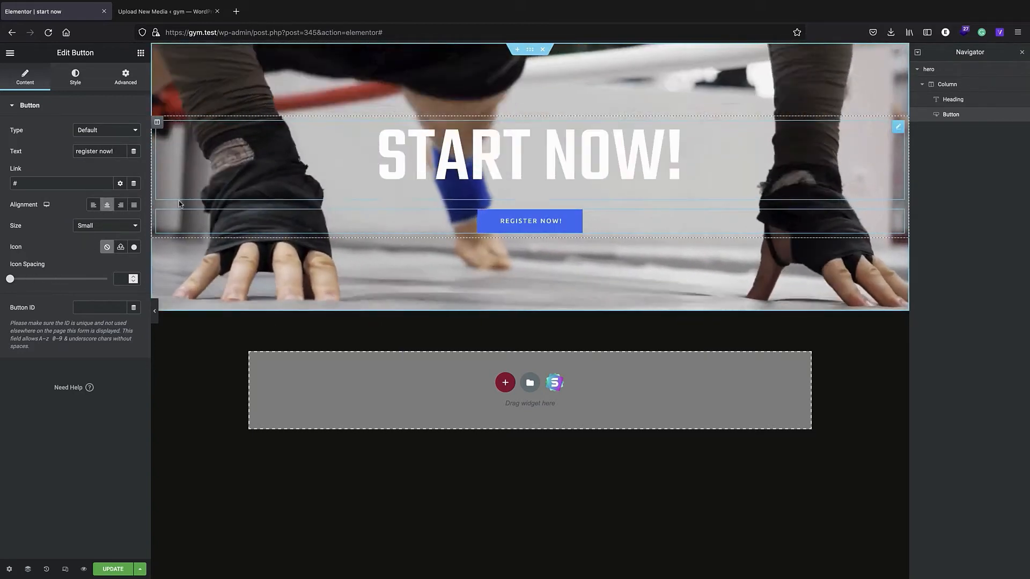
# - Set the register button's normal text colour to black
pyautogui.click(74, 81)
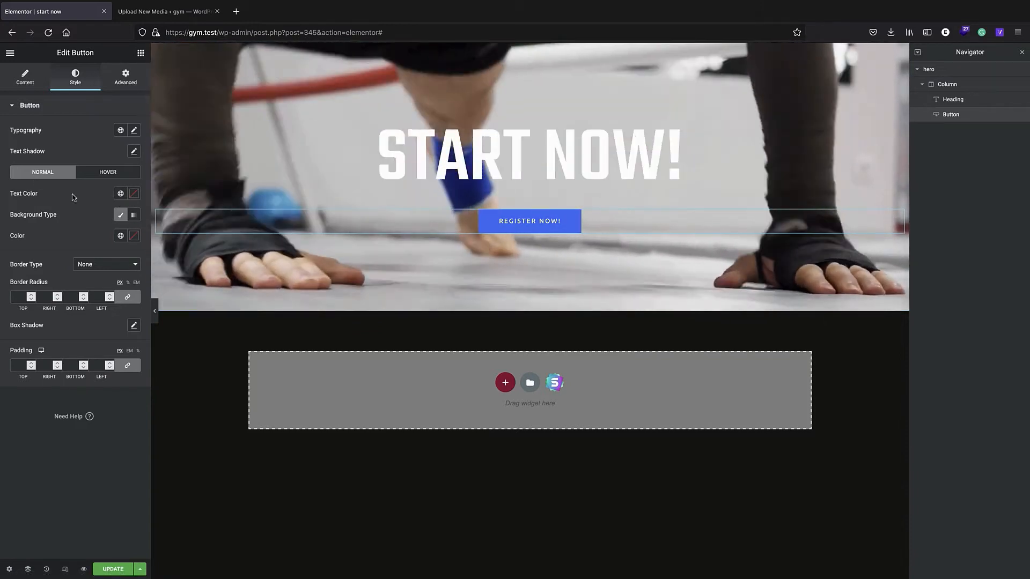
pyautogui.click(134, 193)
pyautogui.click(18, 231)
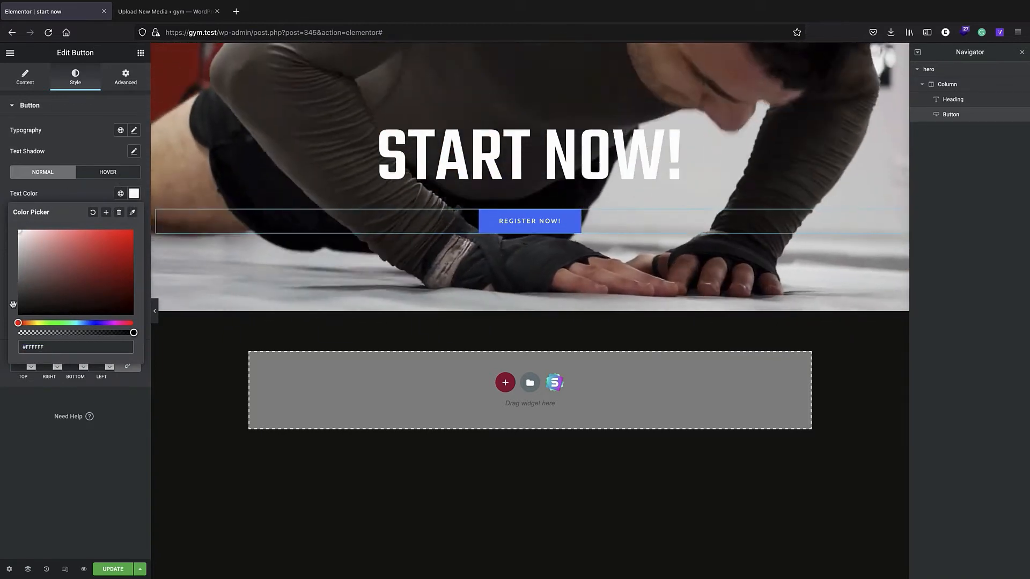
pyautogui.moveTo(13, 305); pyautogui.dragTo(11, 346)
pyautogui.click(66, 192)
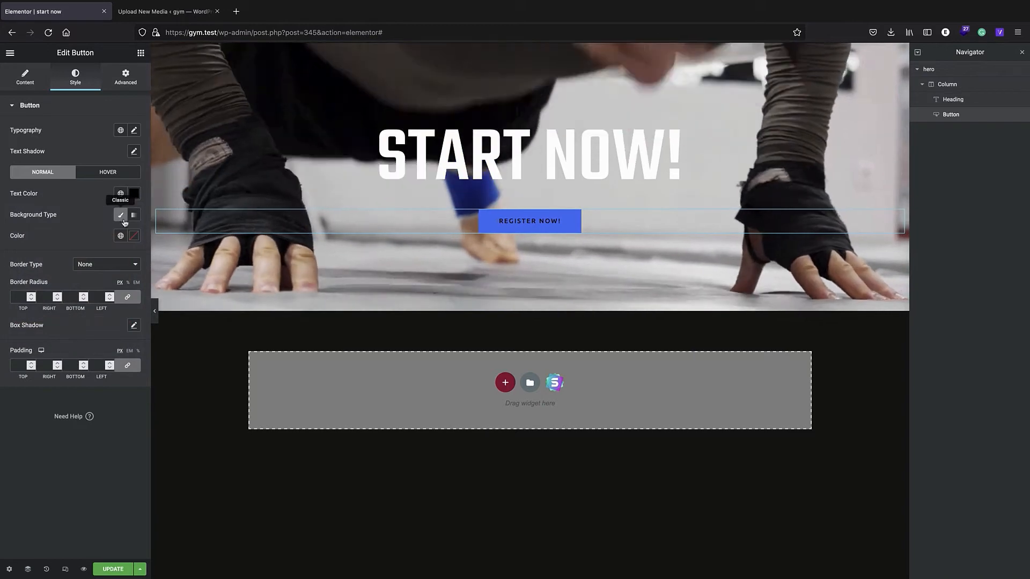
# - Give the register button a classic background in white, #FFFFFF
pyautogui.click(134, 215)
pyautogui.click(121, 215)
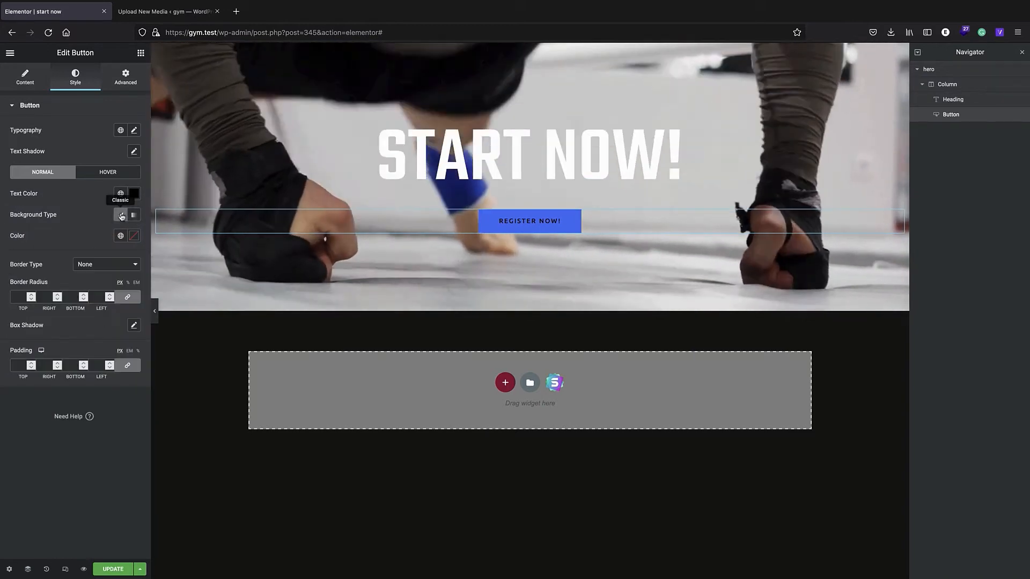
pyautogui.click(134, 237)
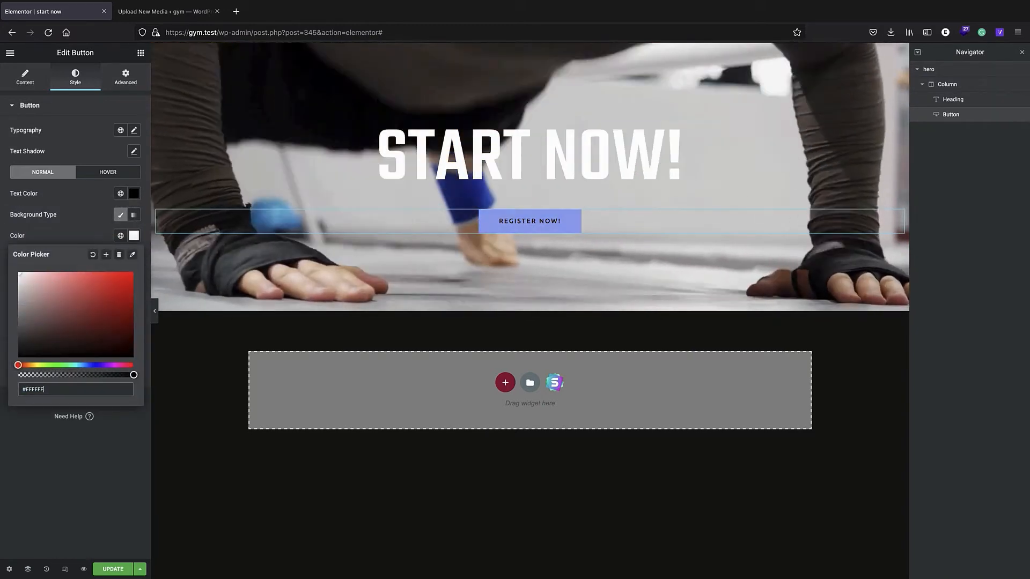
pyautogui.click(73, 200)
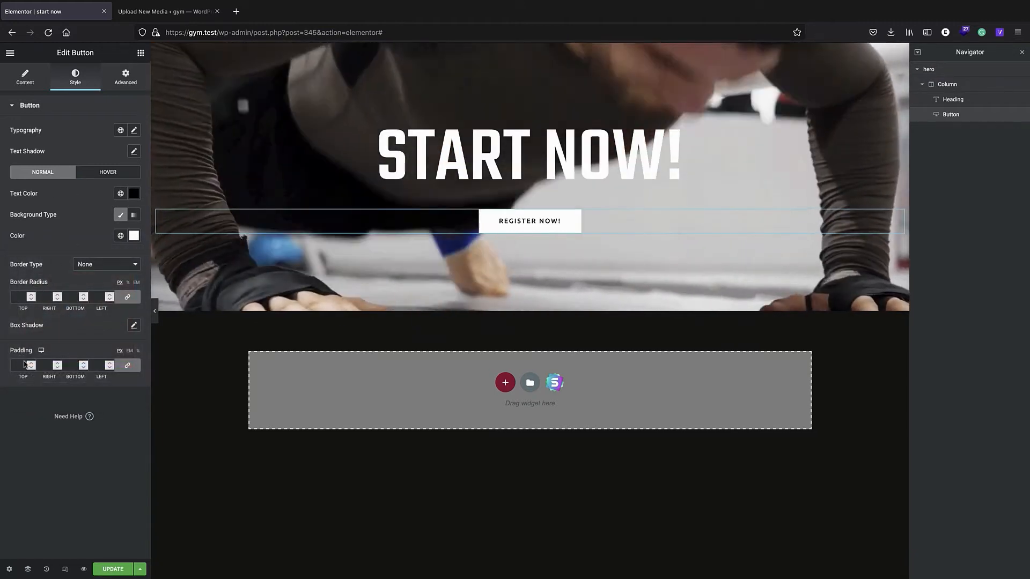
# - Set the register button's border radius to 26 px and its padding to 1 em on all sides
pyautogui.click(31, 295)
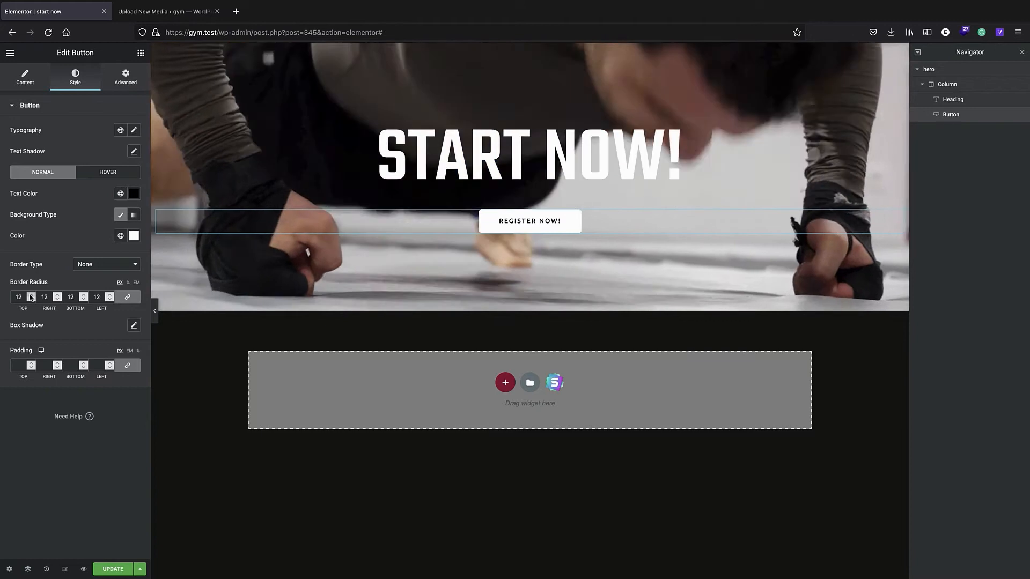
pyautogui.click(31, 295)
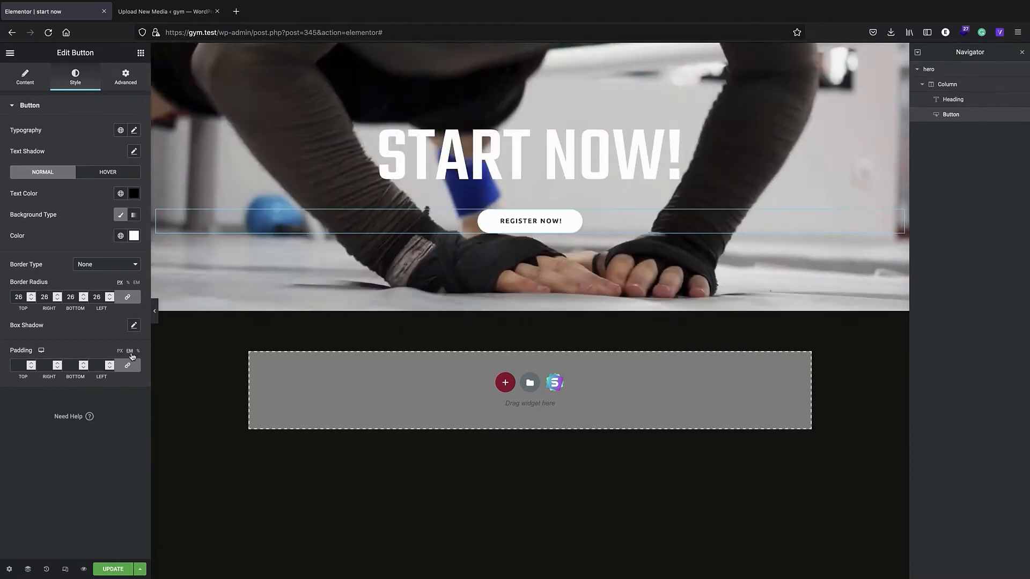
pyautogui.click(30, 364)
pyautogui.click(30, 363)
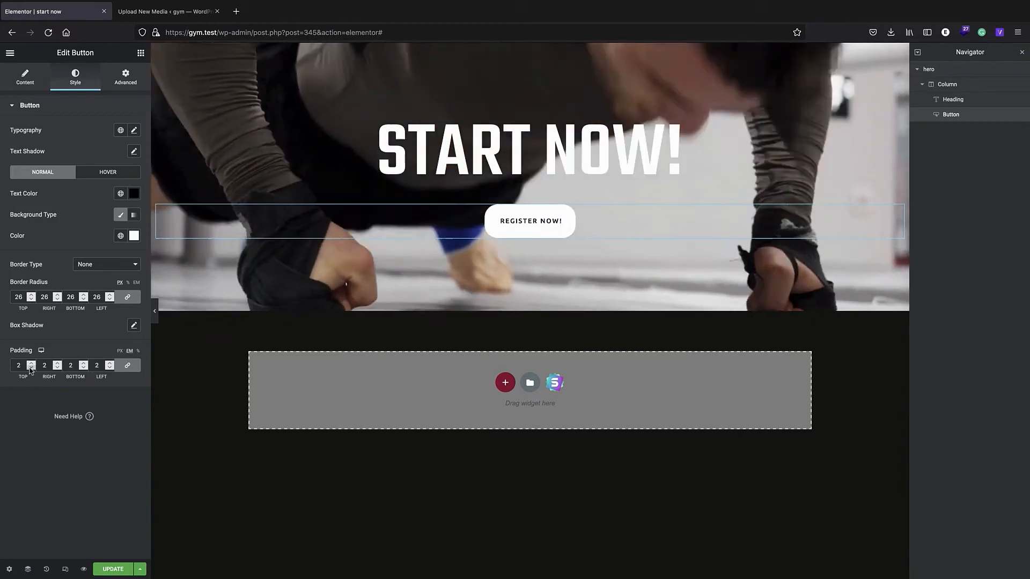
pyautogui.click(30, 368)
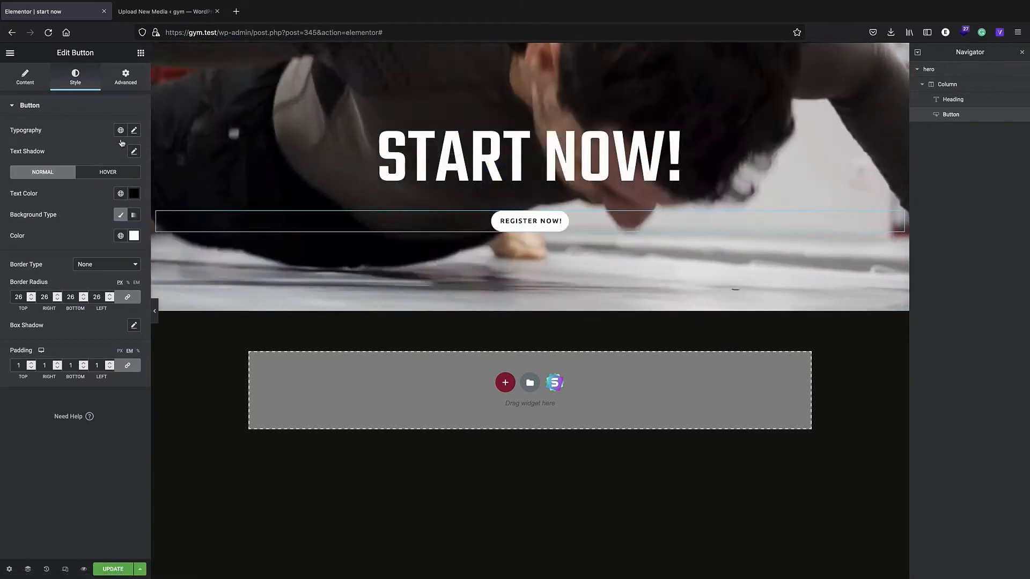
# - Set the register button's typography size to 1.4 em
pyautogui.click(134, 130)
pyautogui.click(92, 132)
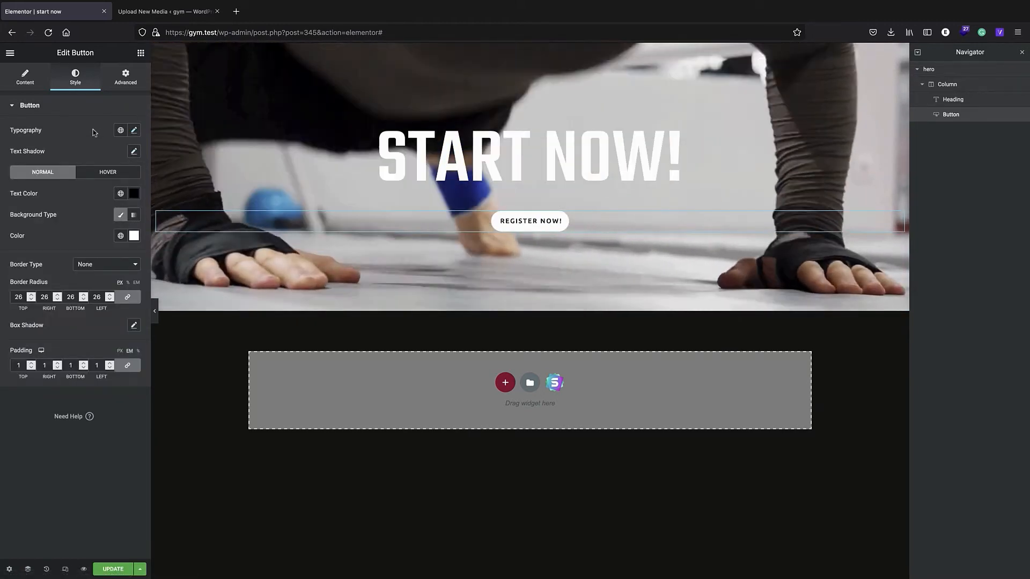
pyautogui.click(134, 131)
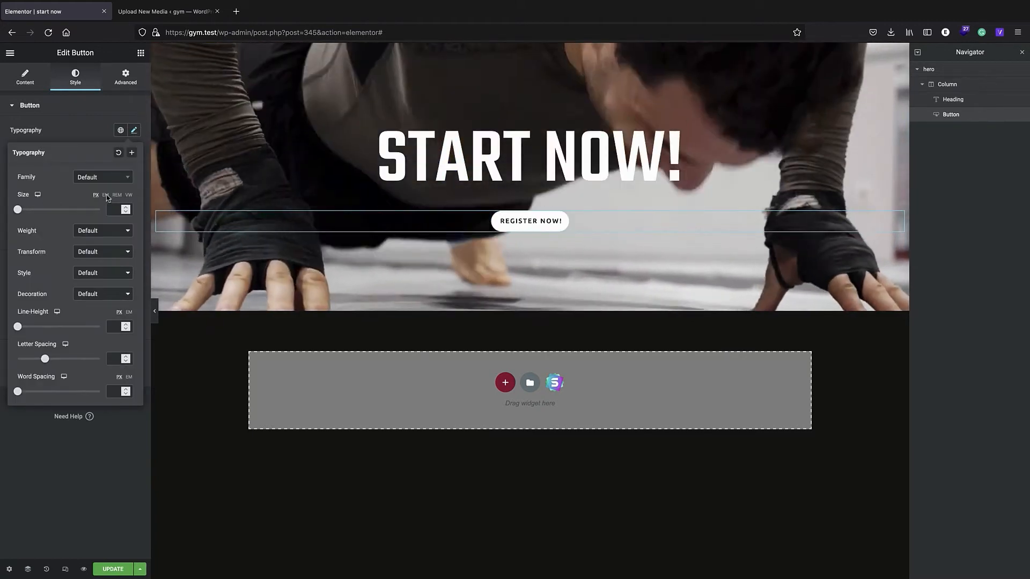
pyautogui.click(105, 195)
pyautogui.moveTo(18, 209); pyautogui.dragTo(28, 210)
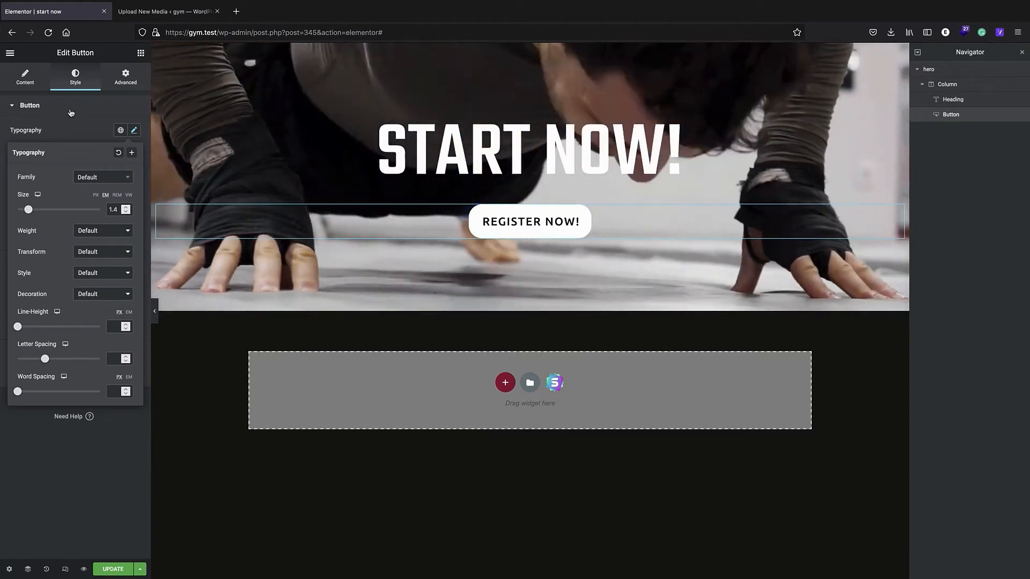
pyautogui.click(70, 110)
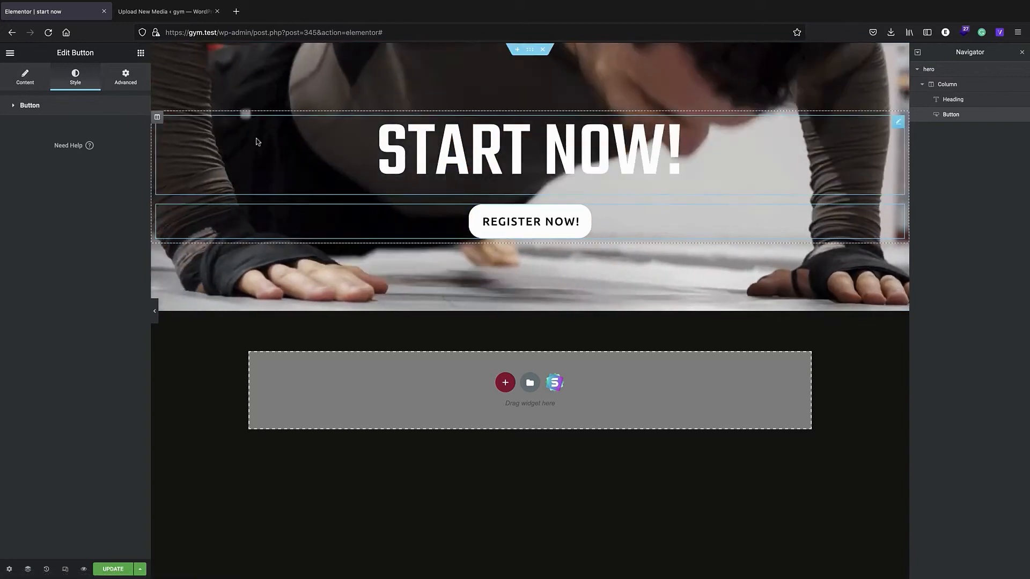
# - Set the register button's hover state to white text on a black background and update the page
pyautogui.click(41, 79)
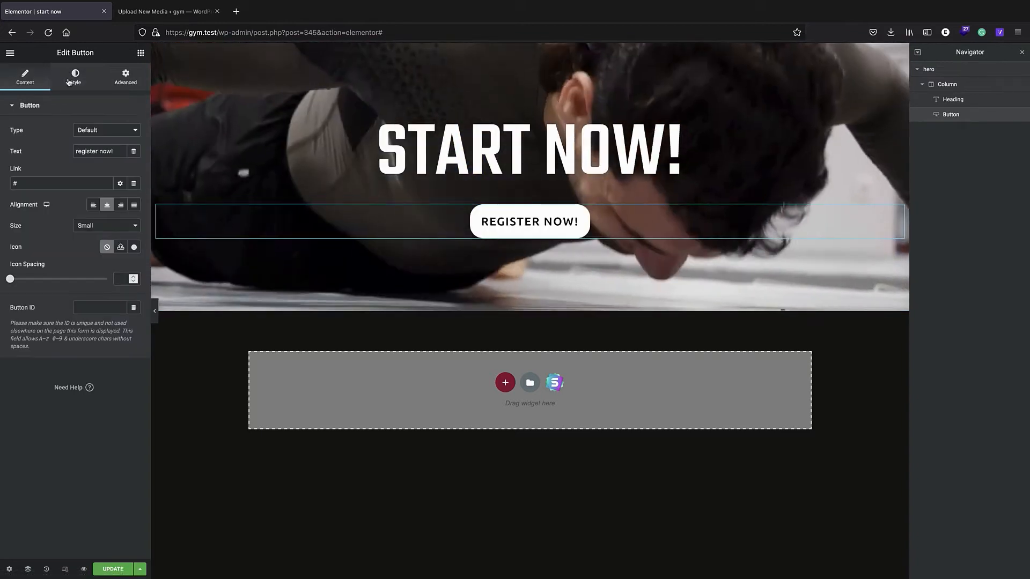
pyautogui.click(68, 81)
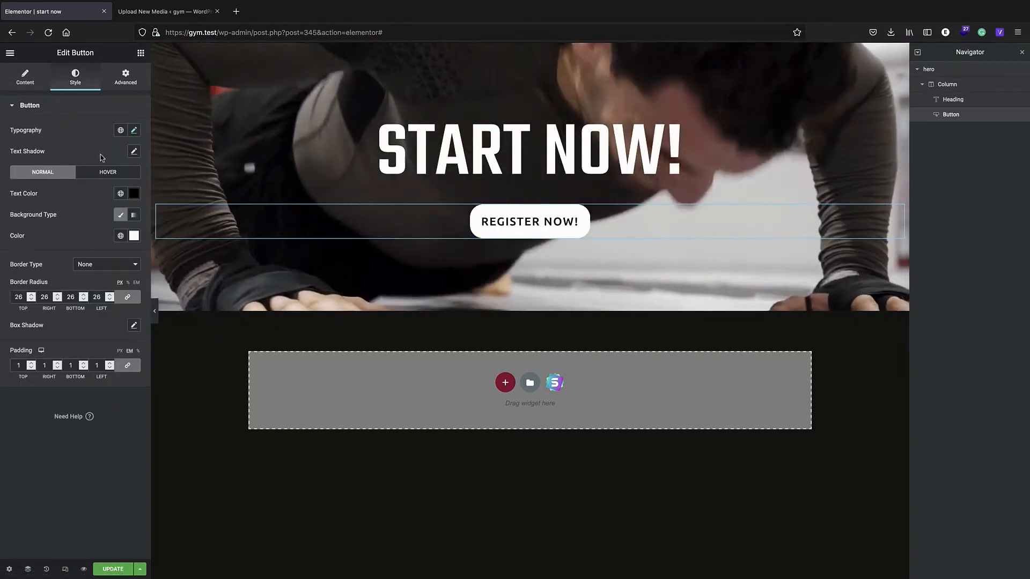
pyautogui.click(108, 173)
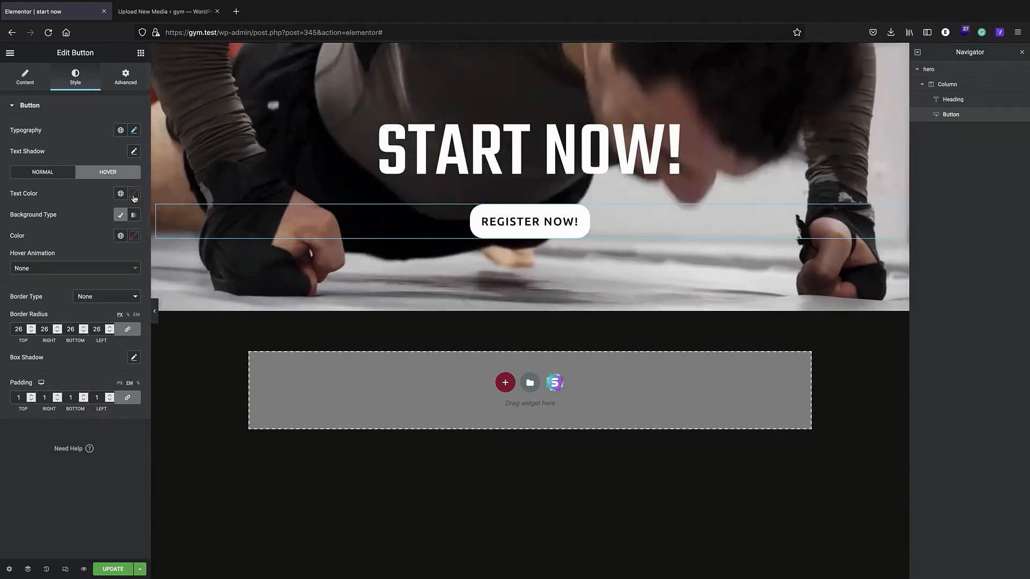
pyautogui.click(134, 196)
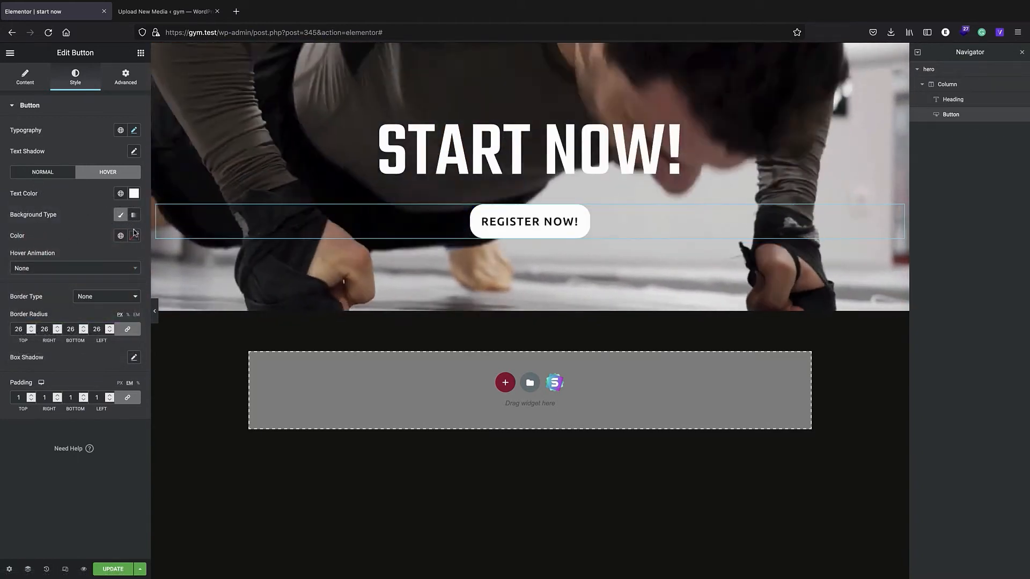
pyautogui.click(134, 235)
pyautogui.click(21, 354)
pyautogui.click(60, 238)
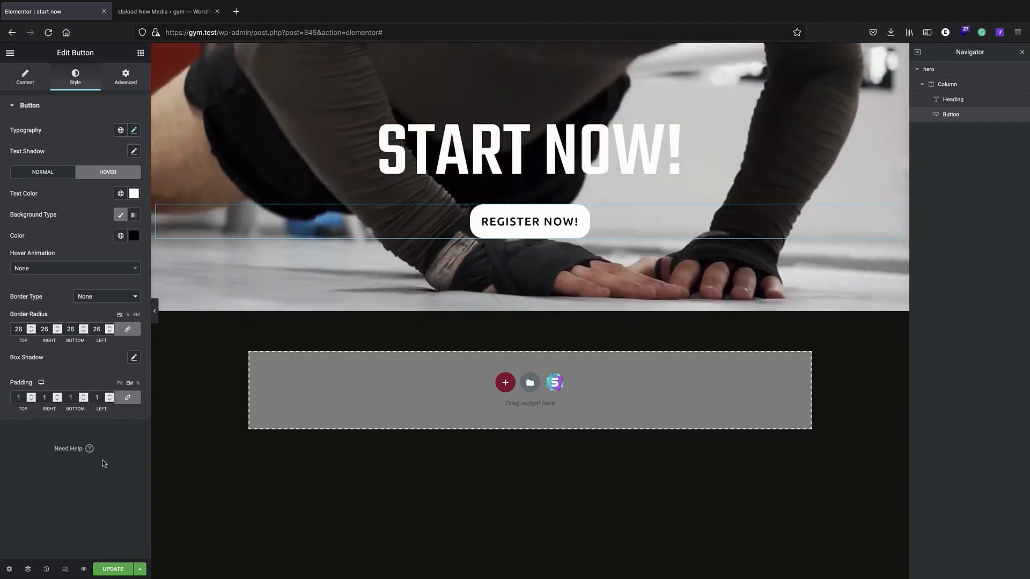
pyautogui.click(117, 570)
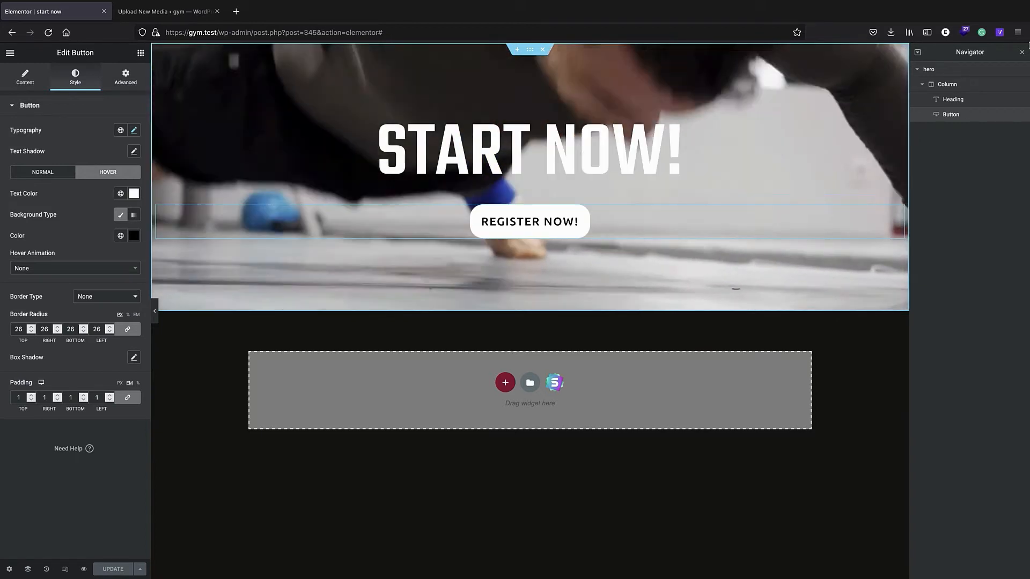
# - Add a gradient background overlay to the hero section with a dark red first colour
pyautogui.click(211, 108)
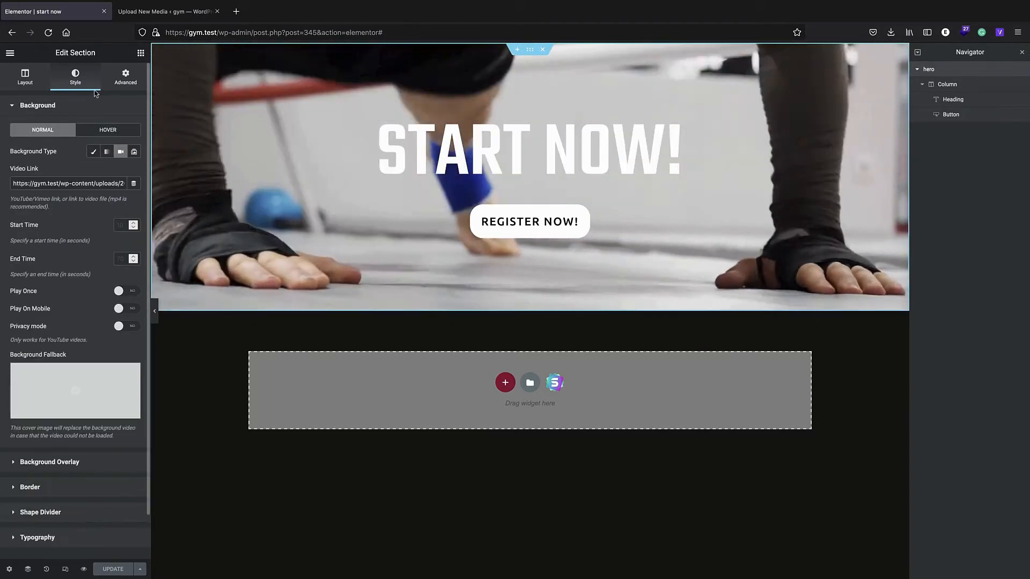
pyautogui.click(27, 105)
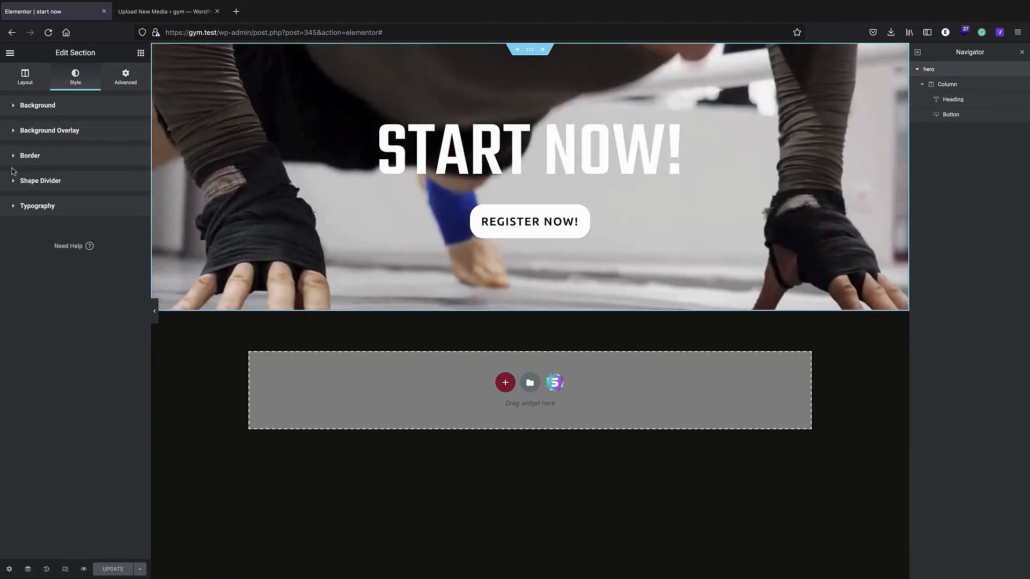
pyautogui.click(49, 131)
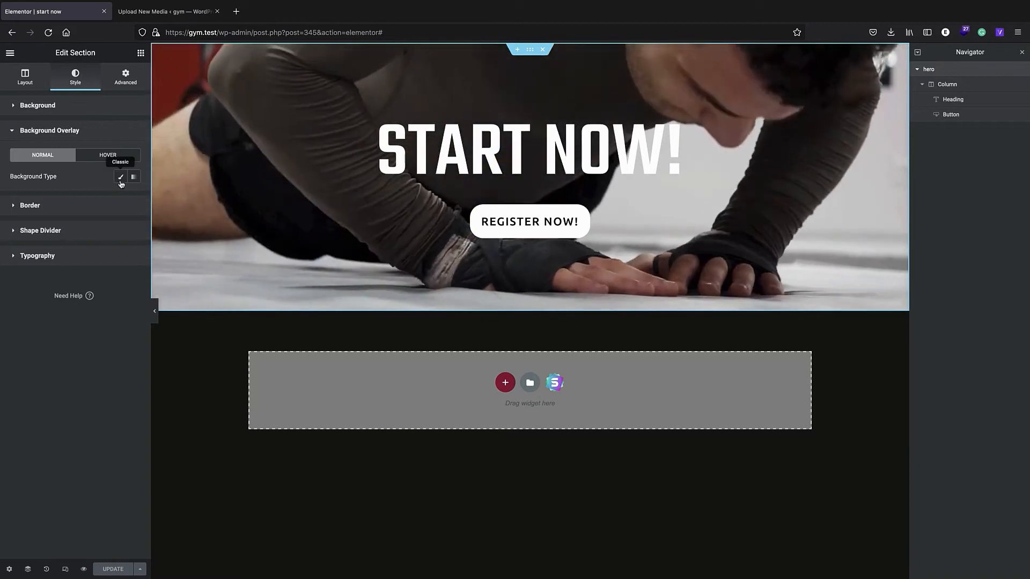
pyautogui.click(120, 177)
pyautogui.click(134, 177)
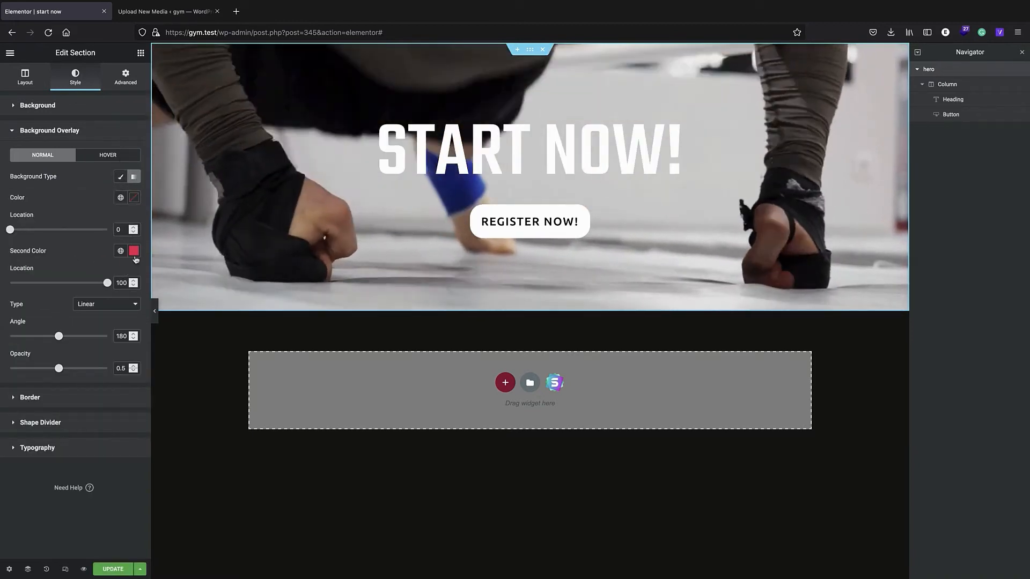
pyautogui.click(134, 198)
pyautogui.moveTo(99, 251)
pyautogui.mouseDown()
pyautogui.moveTo(91, 259)
pyautogui.moveTo(138, 252)
pyautogui.moveTo(102, 253)
pyautogui.mouseUp()
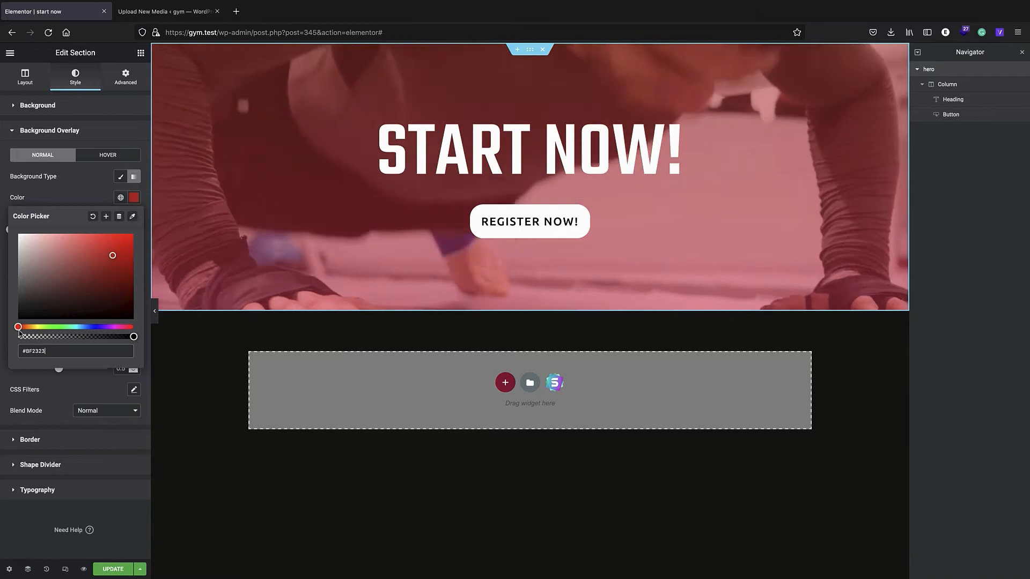
pyautogui.click(90, 197)
# - Set the overlay gradient's second colour to a muted indigo blue and the overlay opacity to 0.94
pyautogui.click(133, 251)
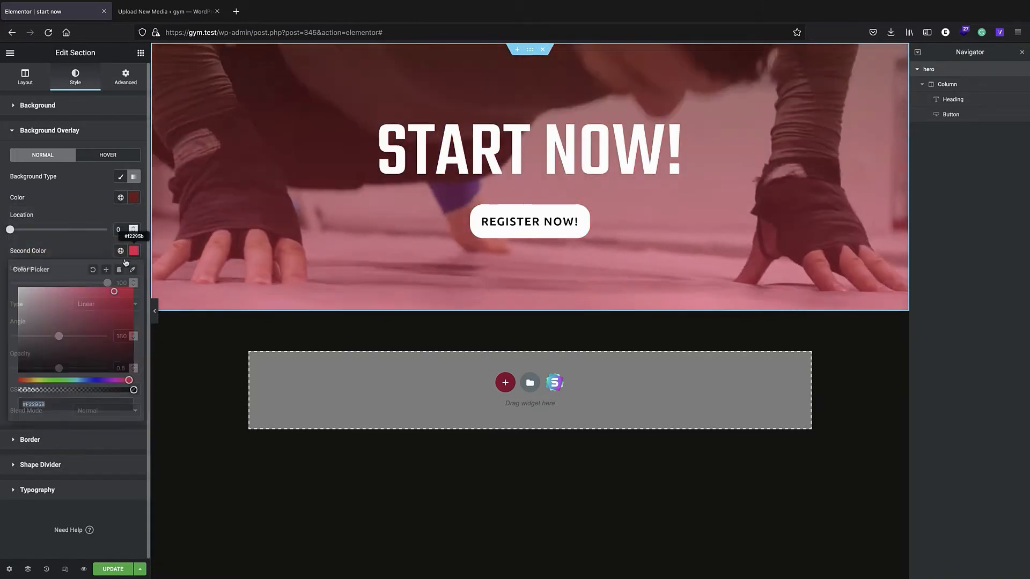
pyautogui.click(97, 381)
pyautogui.moveTo(97, 326)
pyautogui.mouseDown()
pyautogui.moveTo(108, 326)
pyautogui.moveTo(94, 338)
pyautogui.moveTo(82, 324)
pyautogui.mouseUp()
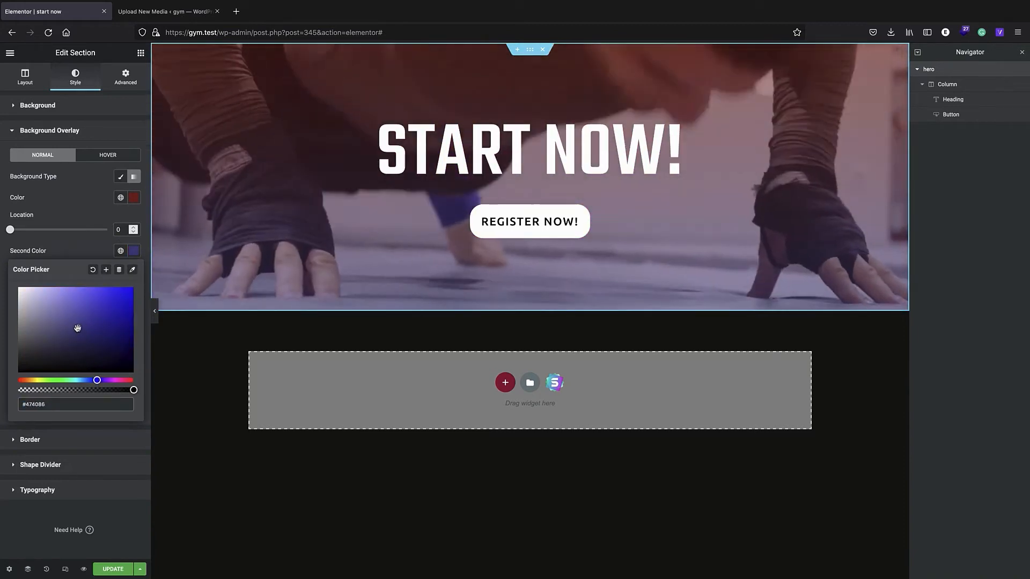
pyautogui.click(89, 213)
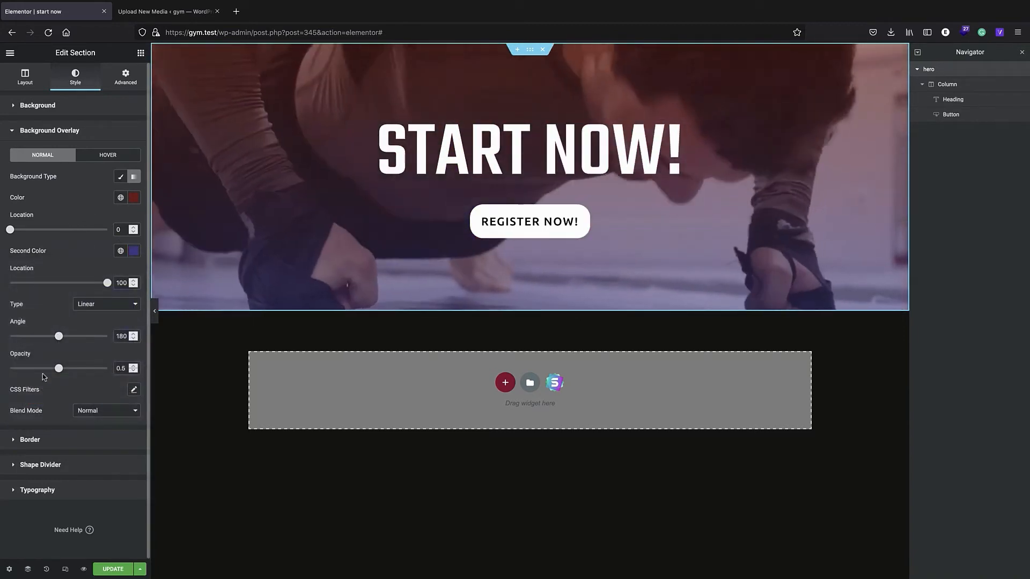
pyautogui.moveTo(59, 368); pyautogui.dragTo(101, 367)
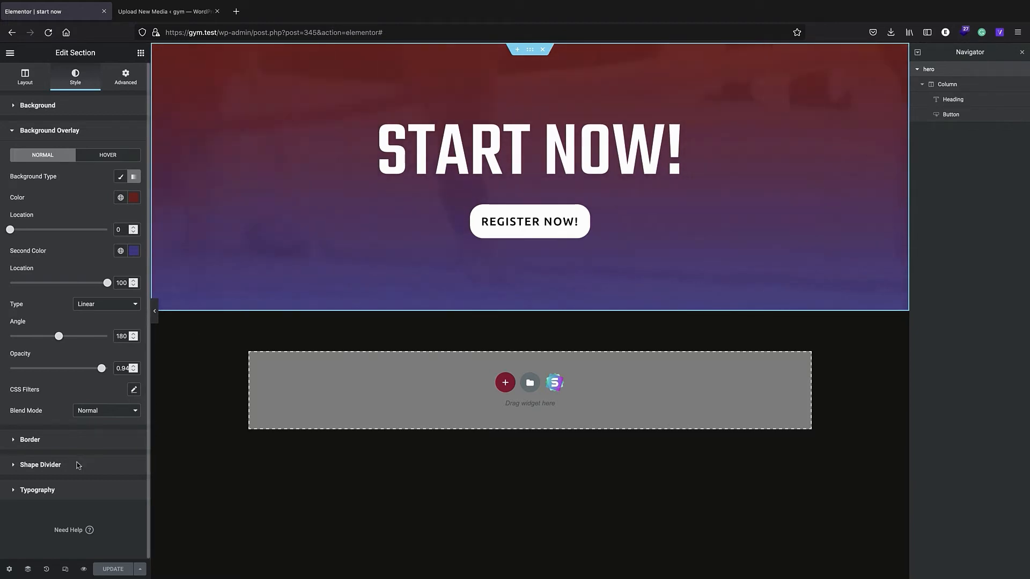
# - Preview the hero section's layout at tablet size and at mobile size in responsive mode
pyautogui.click(65, 571)
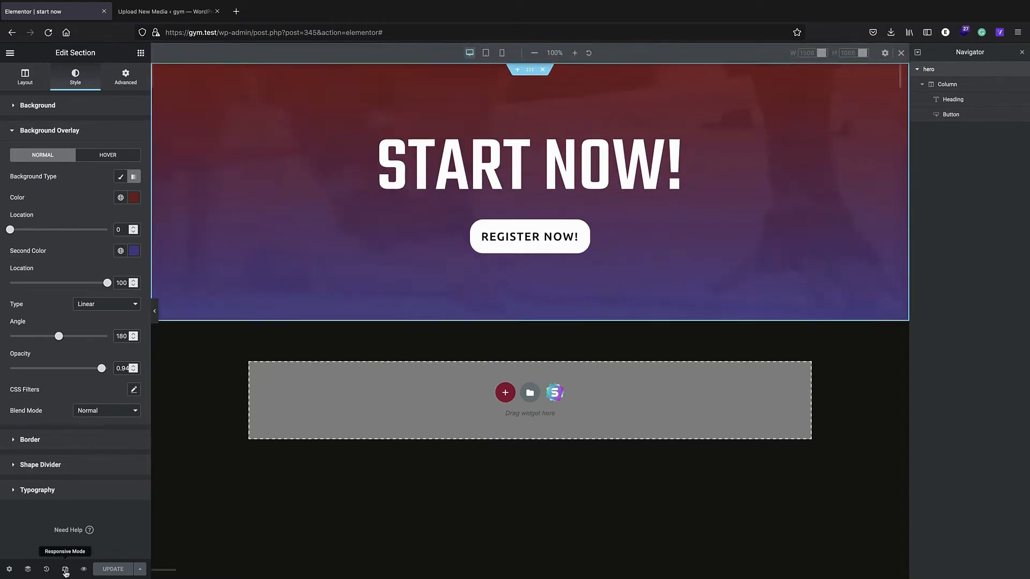
pyautogui.click(488, 56)
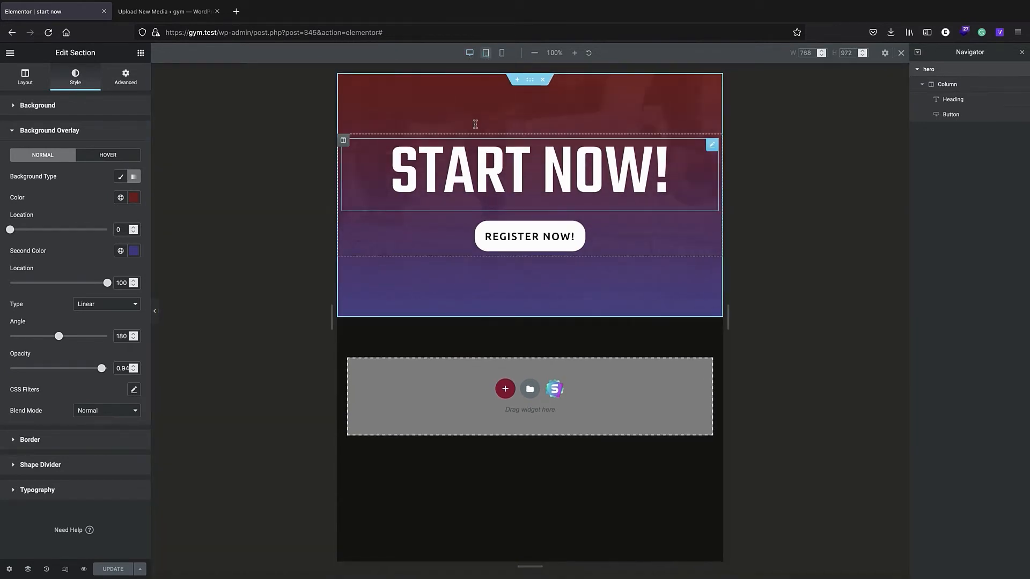
pyautogui.click(502, 53)
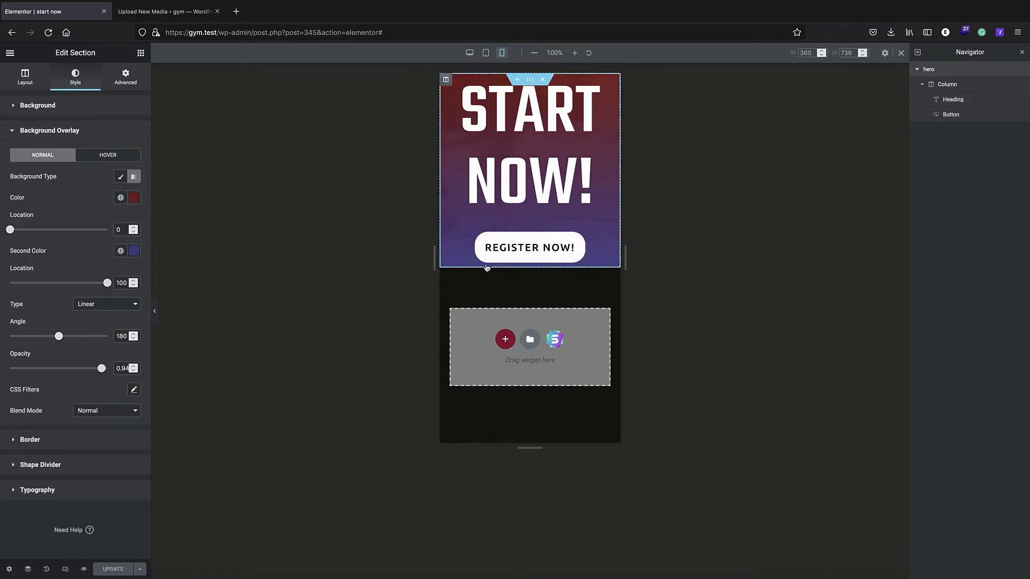
# - Slightly reduce the register button's typography size for the mobile layout
pyautogui.click(516, 261)
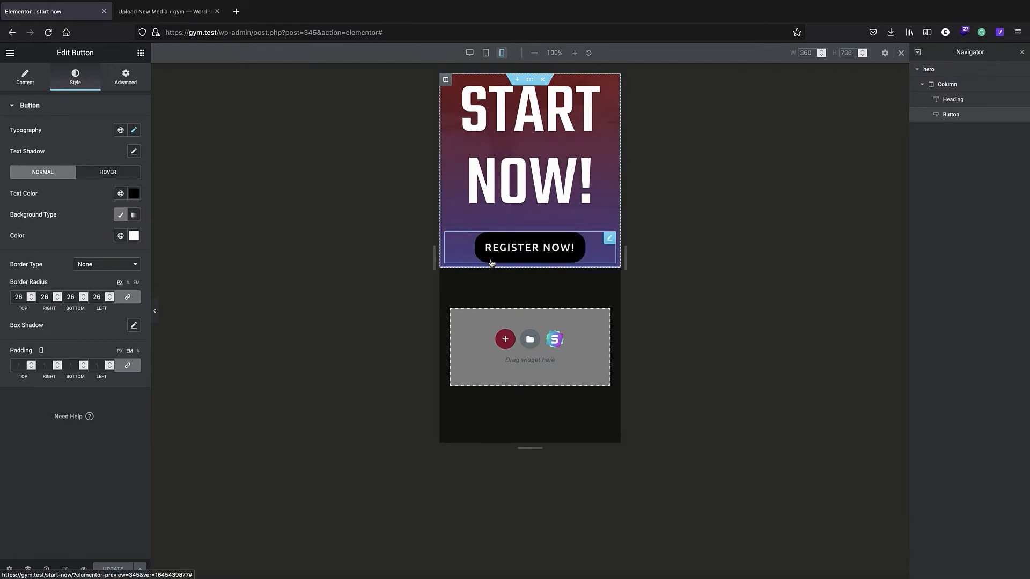
pyautogui.click(134, 130)
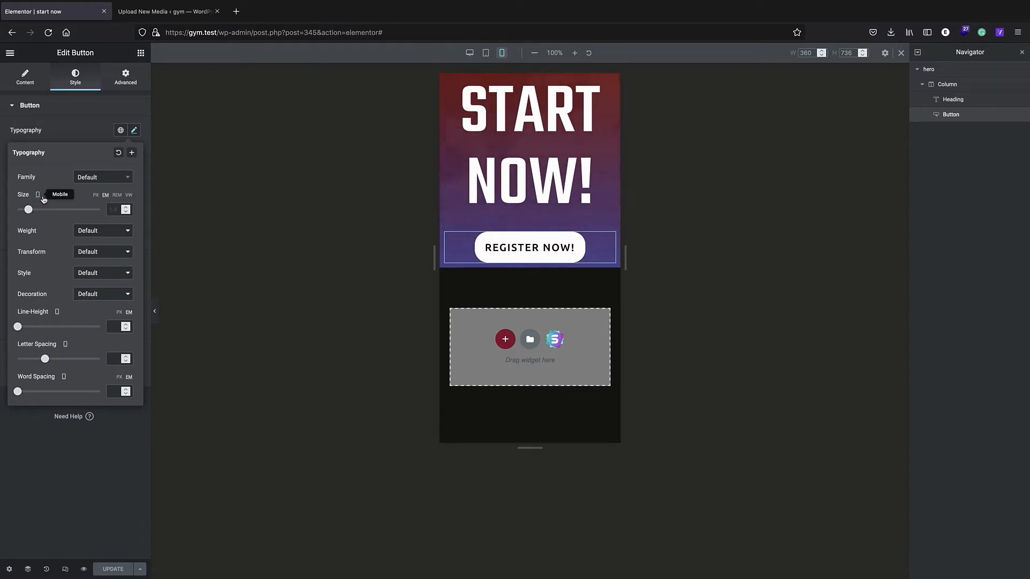
pyautogui.moveTo(29, 212); pyautogui.dragTo(28, 210)
pyautogui.click(74, 106)
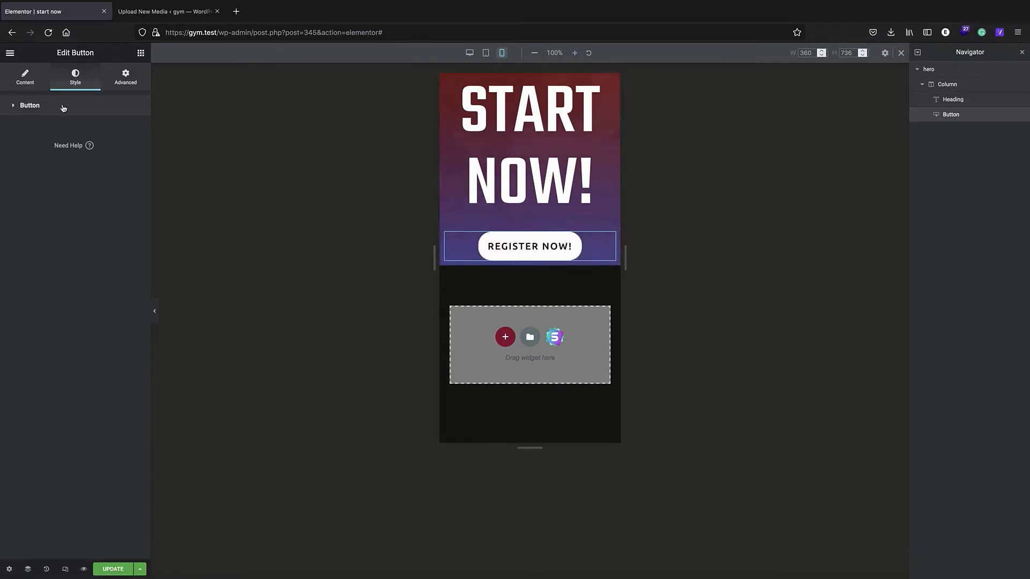
# - Set the register button's mobile margins to -13 px top, 22 right, 15 bottom and 22 left, then return to the desktop view
pyautogui.click(45, 81)
pyautogui.click(75, 77)
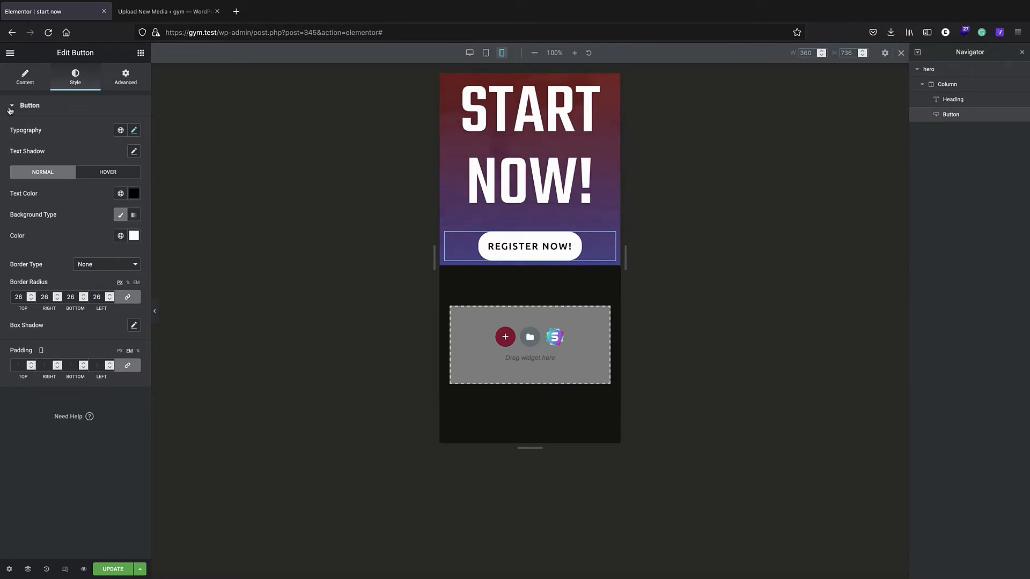
pyautogui.click(138, 84)
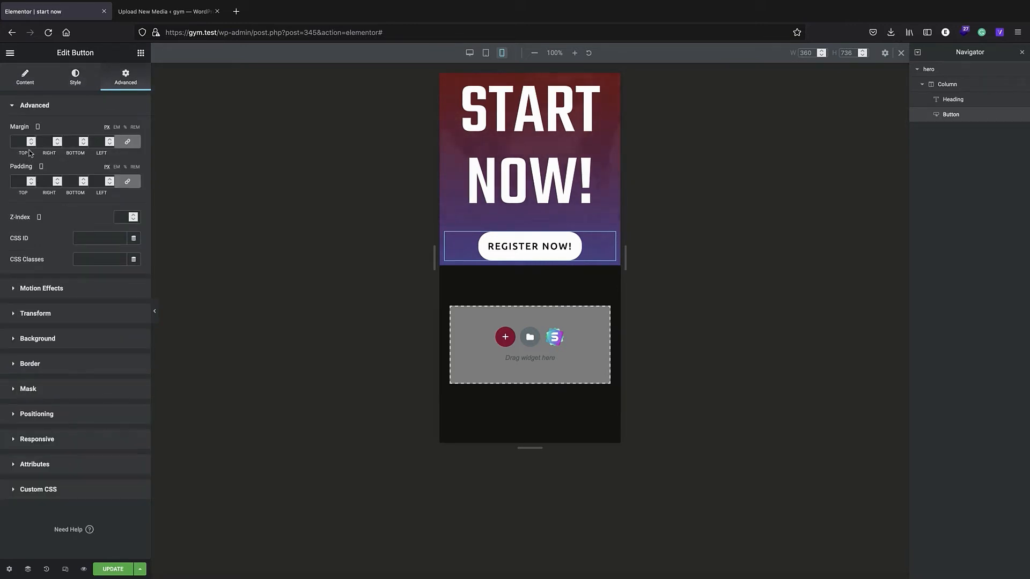
pyautogui.click(82, 141)
pyautogui.click(83, 140)
pyautogui.click(82, 141)
pyautogui.click(83, 140)
pyautogui.click(82, 141)
pyautogui.click(83, 140)
pyautogui.click(82, 140)
pyautogui.click(83, 140)
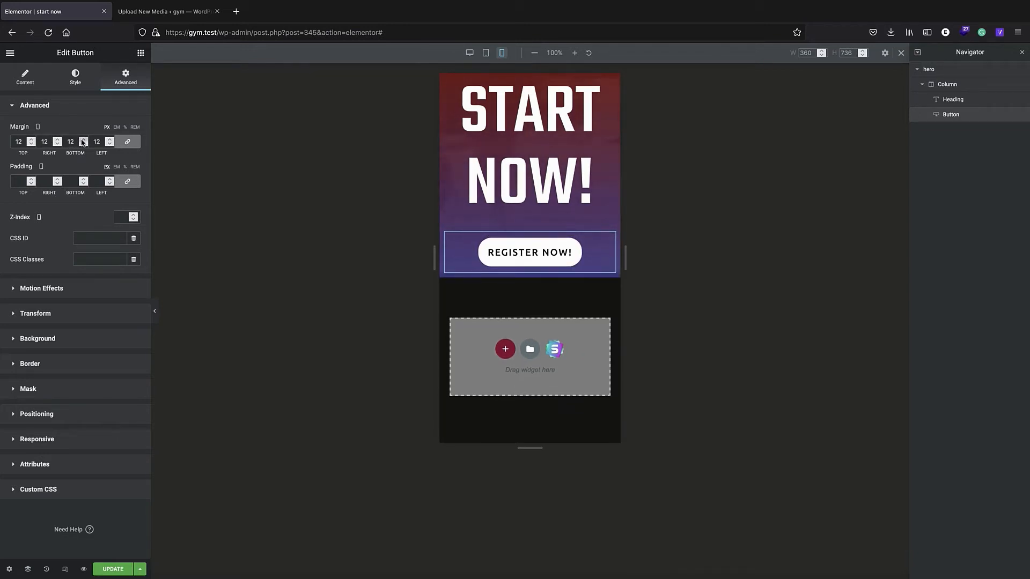
pyautogui.click(83, 140)
pyautogui.click(82, 141)
pyautogui.click(82, 141)
pyautogui.click(83, 140)
pyautogui.click(83, 140)
pyautogui.click(83, 140)
pyautogui.click(82, 141)
pyautogui.click(83, 141)
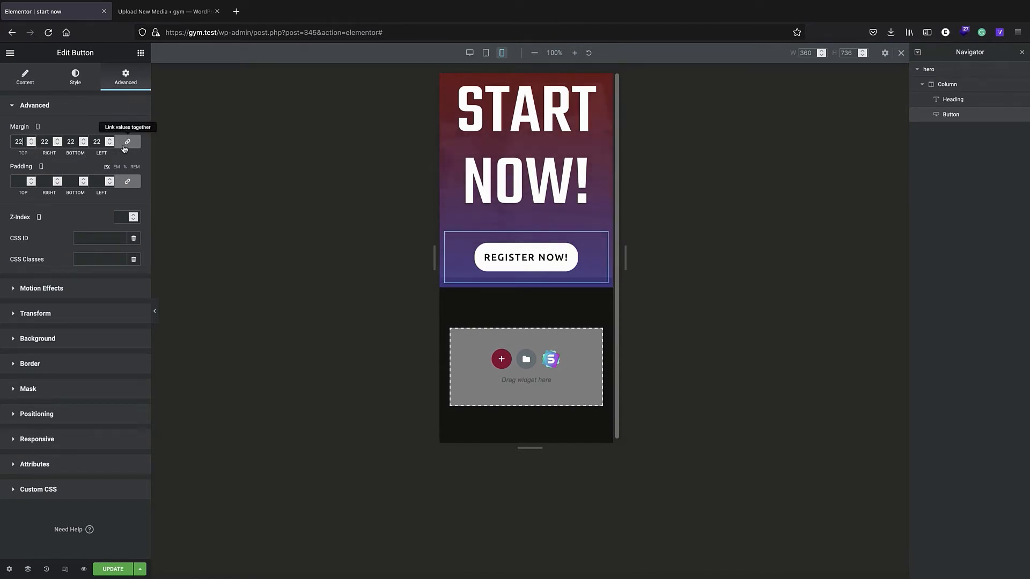
pyautogui.moveTo(32, 144); pyautogui.dragTo(32, 144)
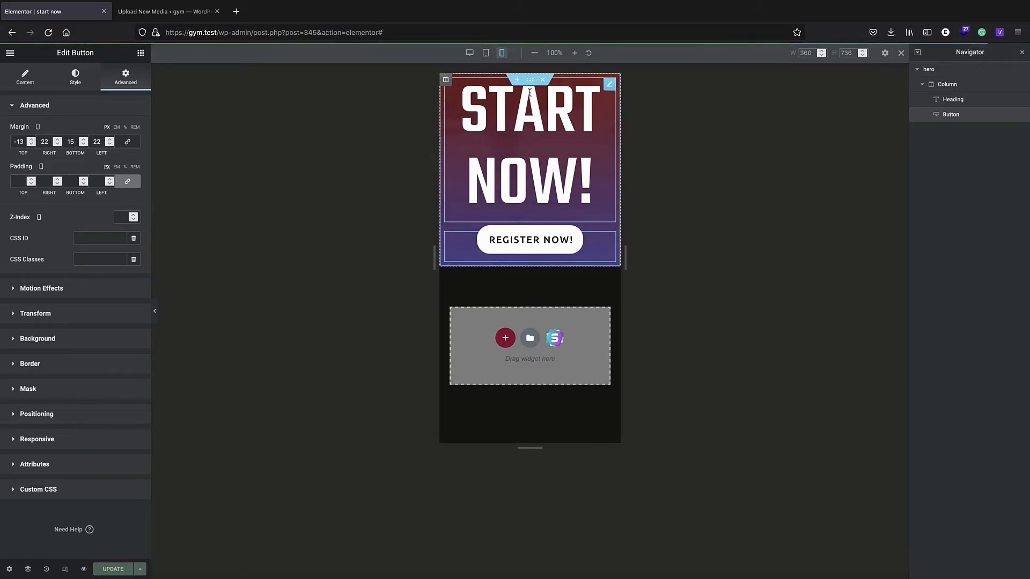
pyautogui.click(470, 53)
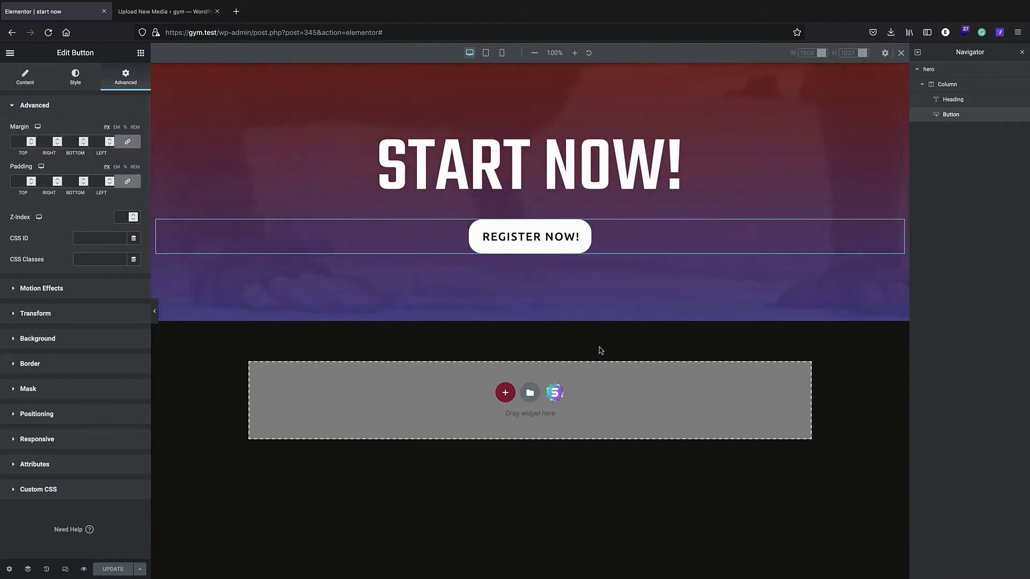
# - Add a single-column section below the hero and name it "exersises"
pyautogui.click(505, 393)
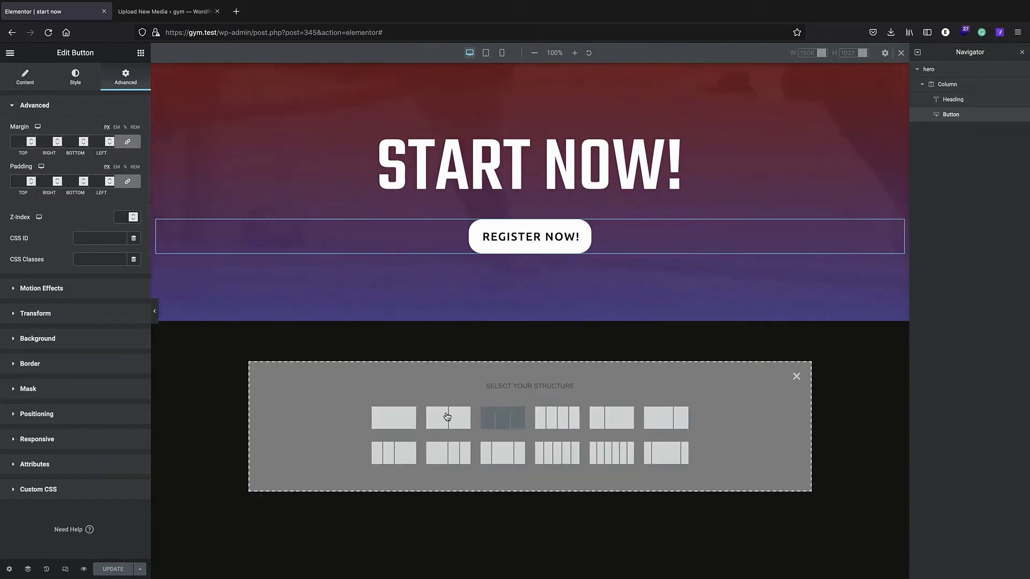
pyautogui.click(393, 414)
pyautogui.doubleClick(929, 132)
pyautogui.press('BackSpace')
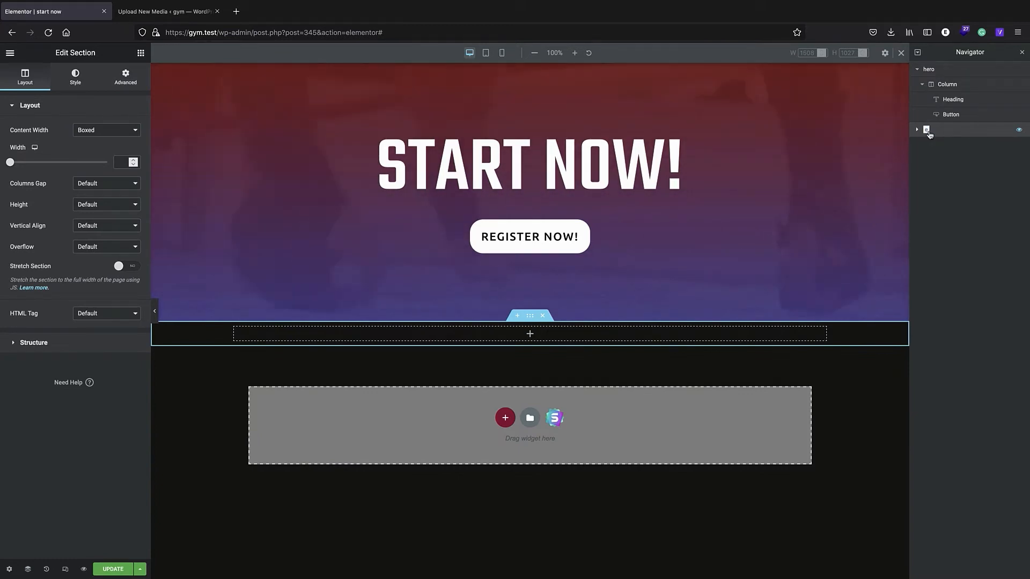
pyautogui.write('exersises')
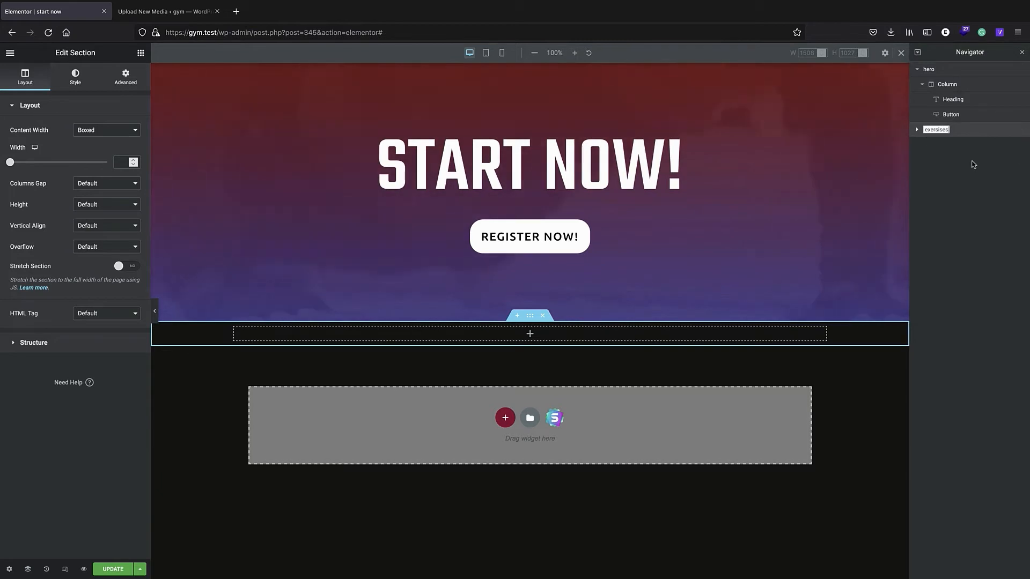
pyautogui.press('Return')
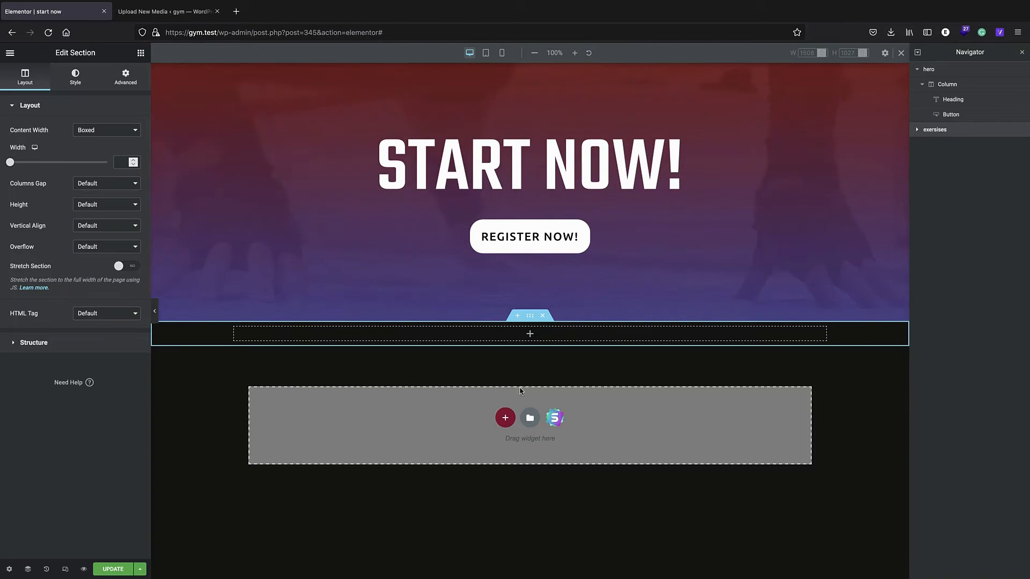
pyautogui.click(530, 337)
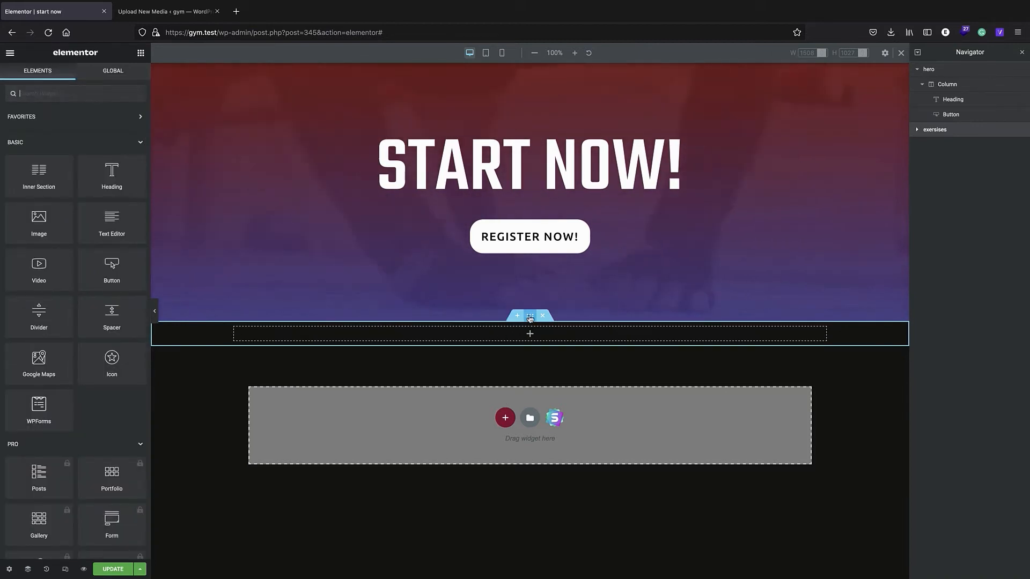
pyautogui.click(530, 317)
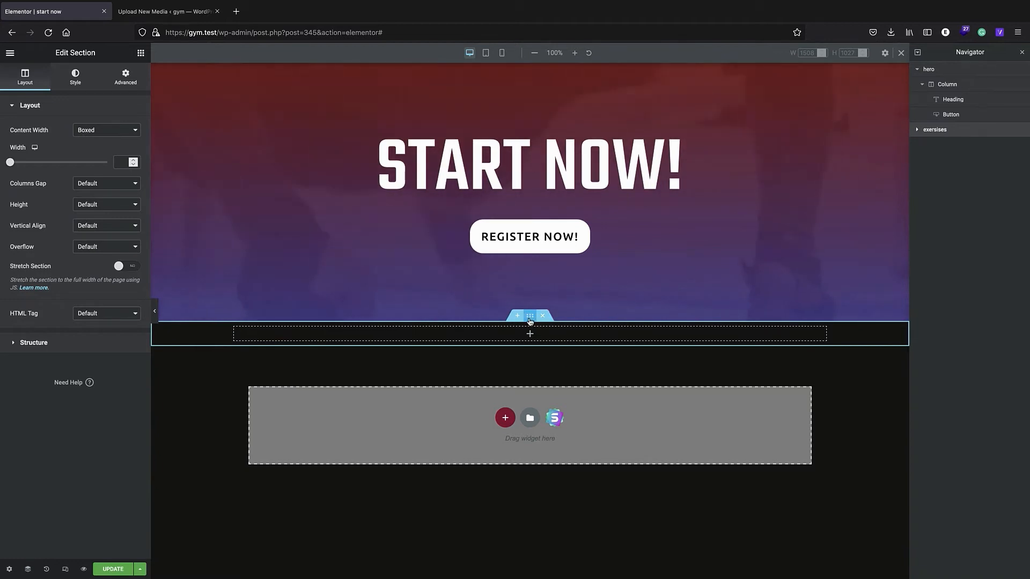
pyautogui.click(518, 317)
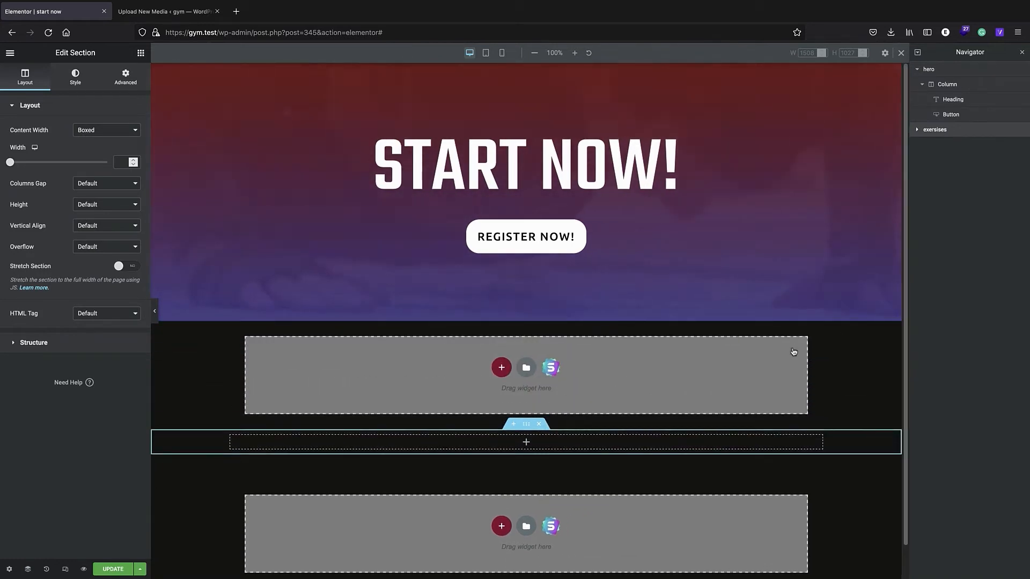
pyautogui.hotkey('ctrl', 'z')
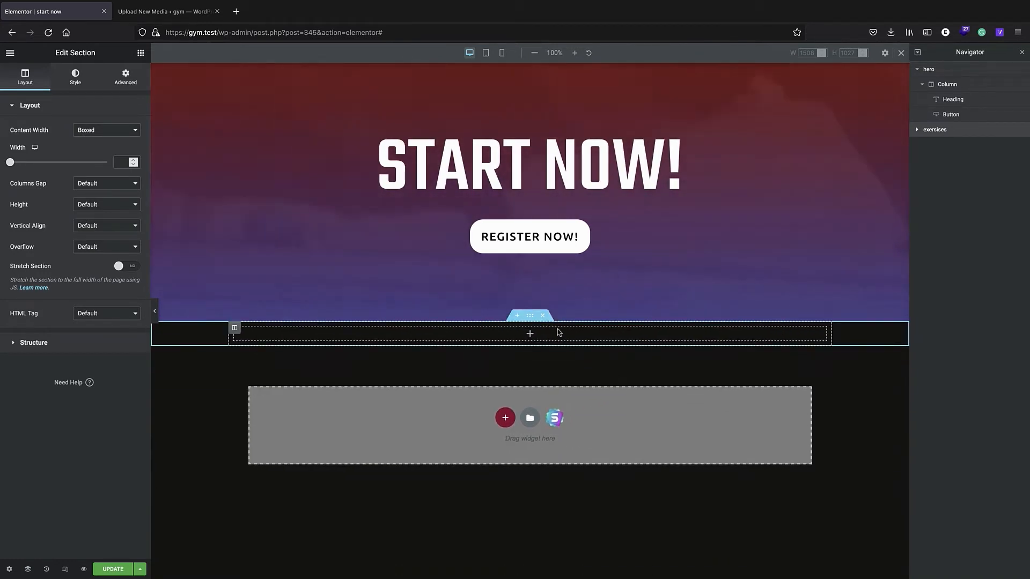
# - Delete the single-column "exersises" section
pyautogui.rightClick(933, 132)
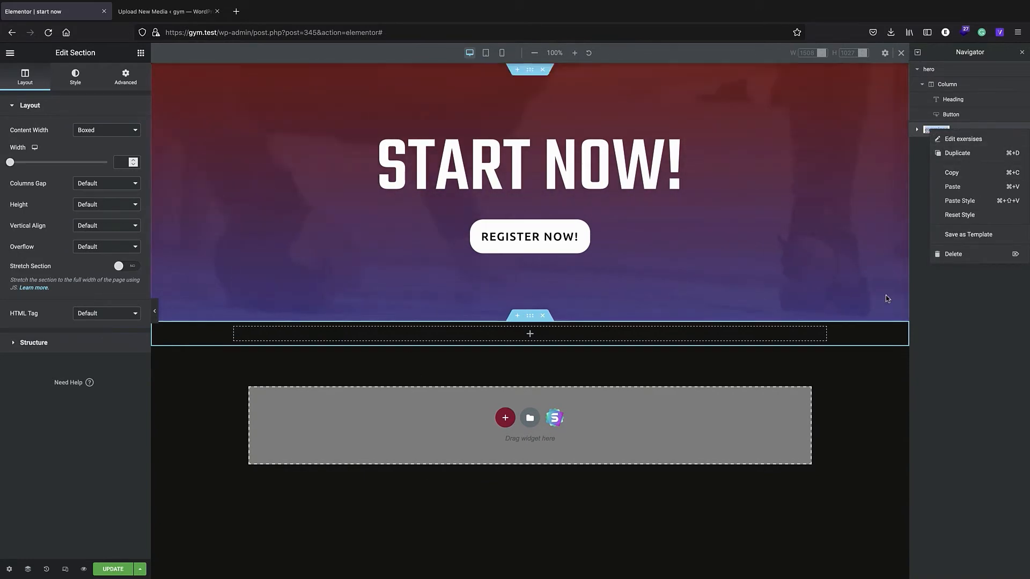
pyautogui.click(953, 186)
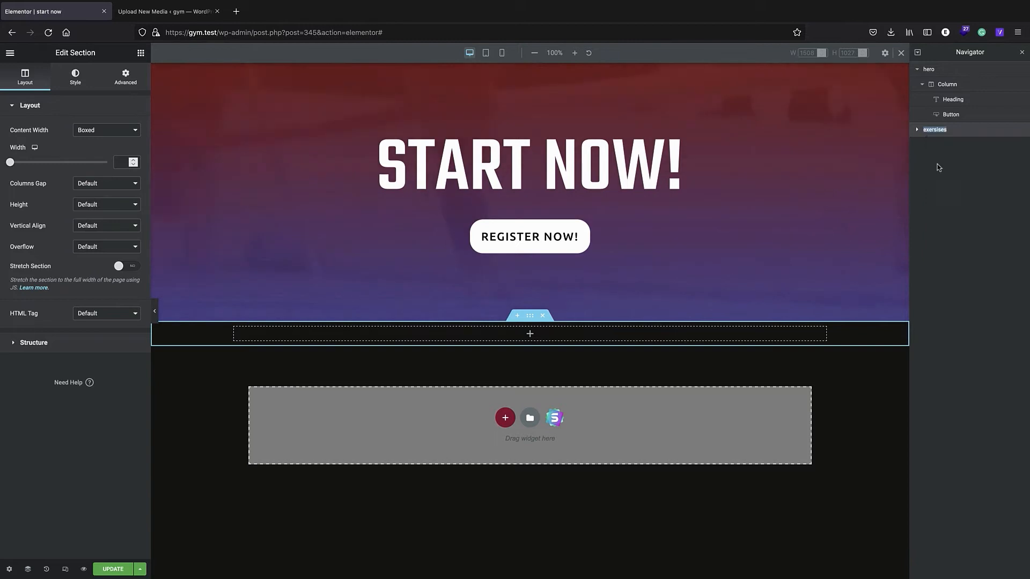
pyautogui.rightClick(934, 133)
pyautogui.click(953, 254)
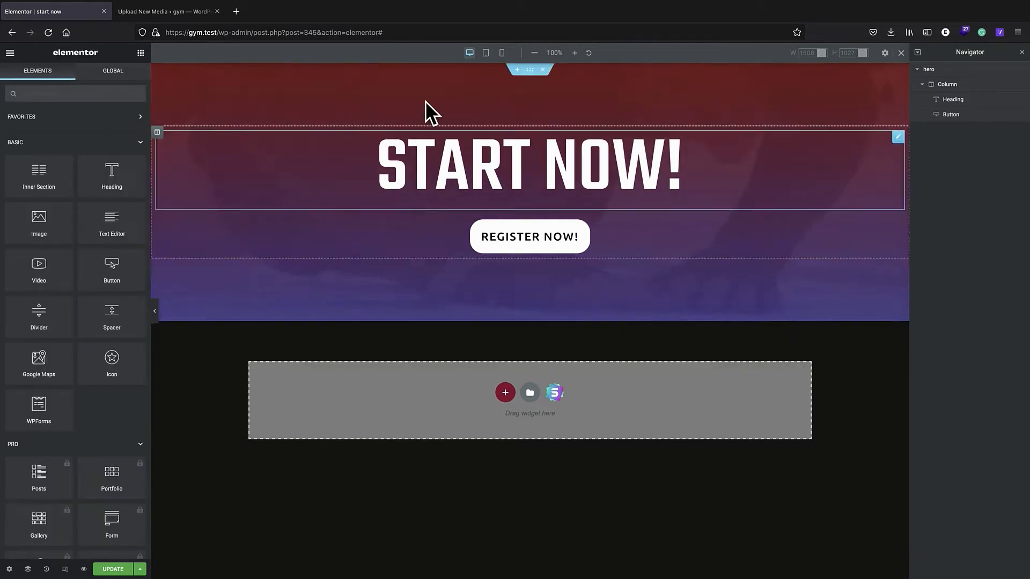
# - Add a section with four equal columns below the hero and name it "exersises"
pyautogui.click(504, 390)
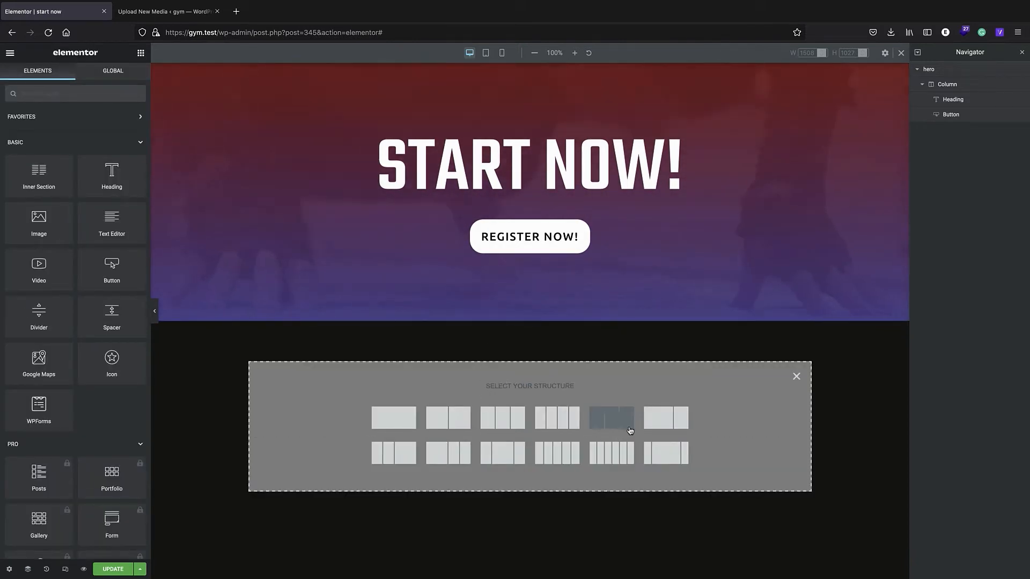
pyautogui.click(568, 416)
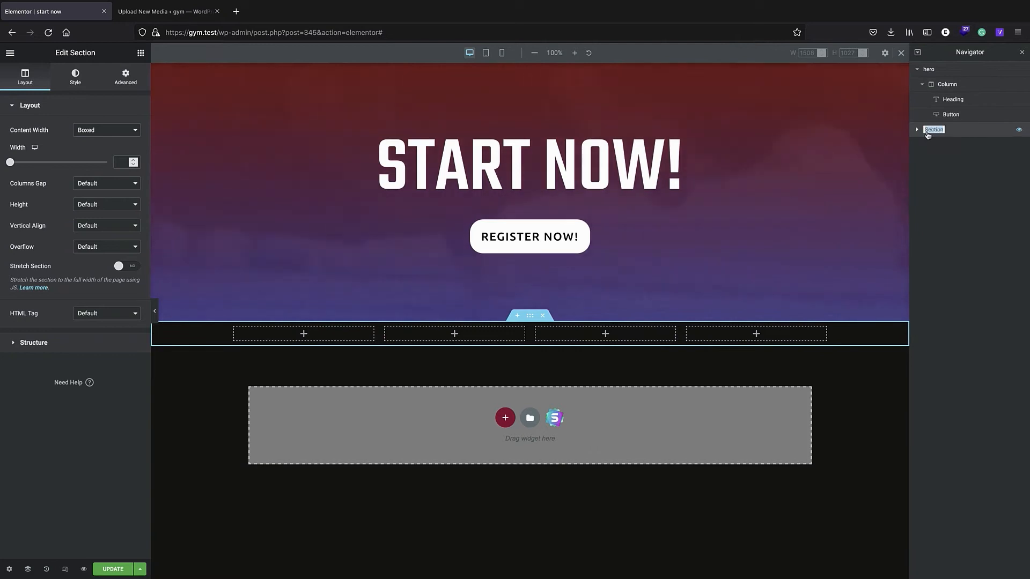
pyautogui.hotkey('ctrl', 'v')
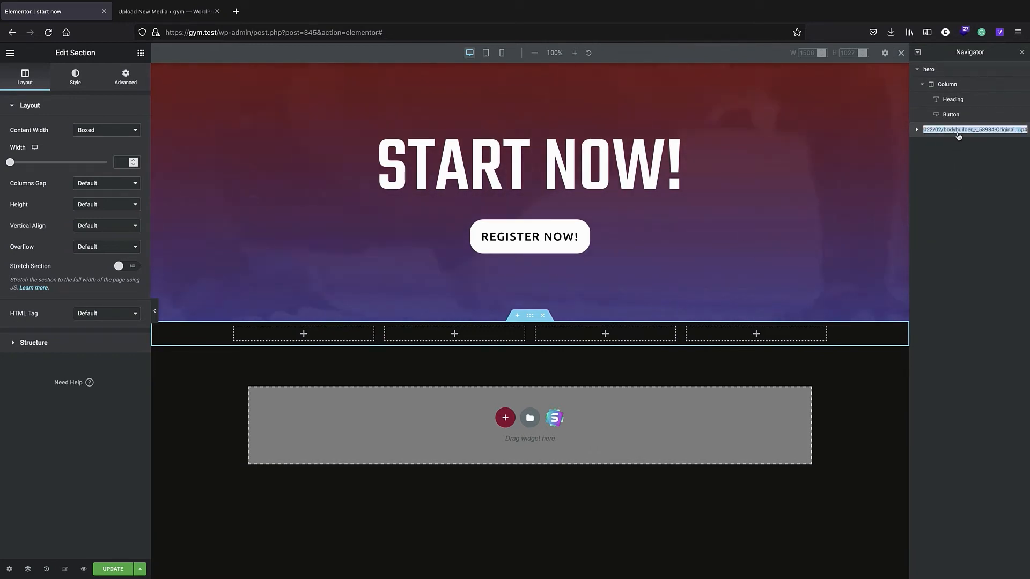
pyautogui.write('exers')
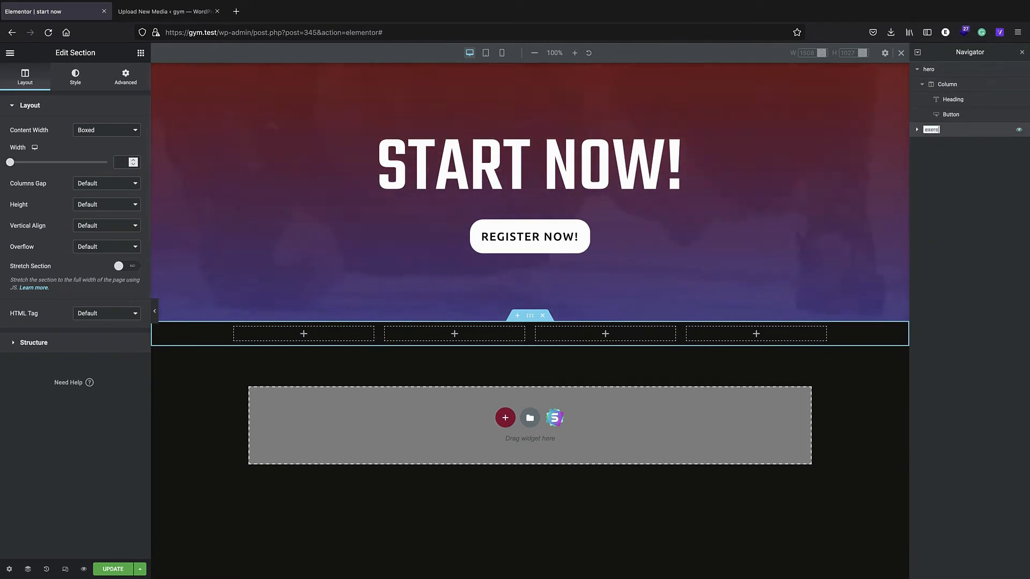
pyautogui.write('ises')
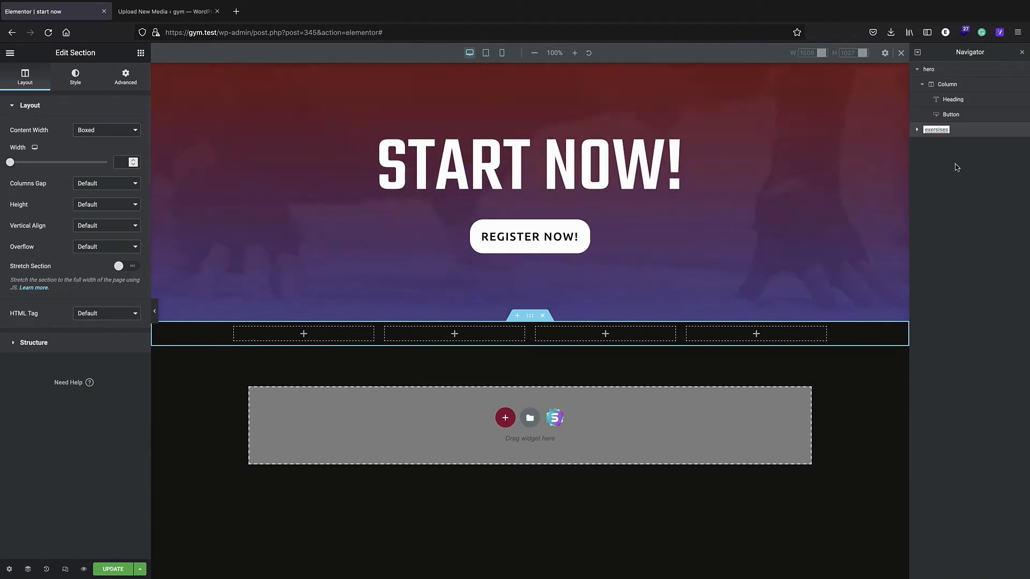
# - Add a centred heading to the first column of the exersises section and set its text color to white (#FFFFFF)
pyautogui.click(304, 335)
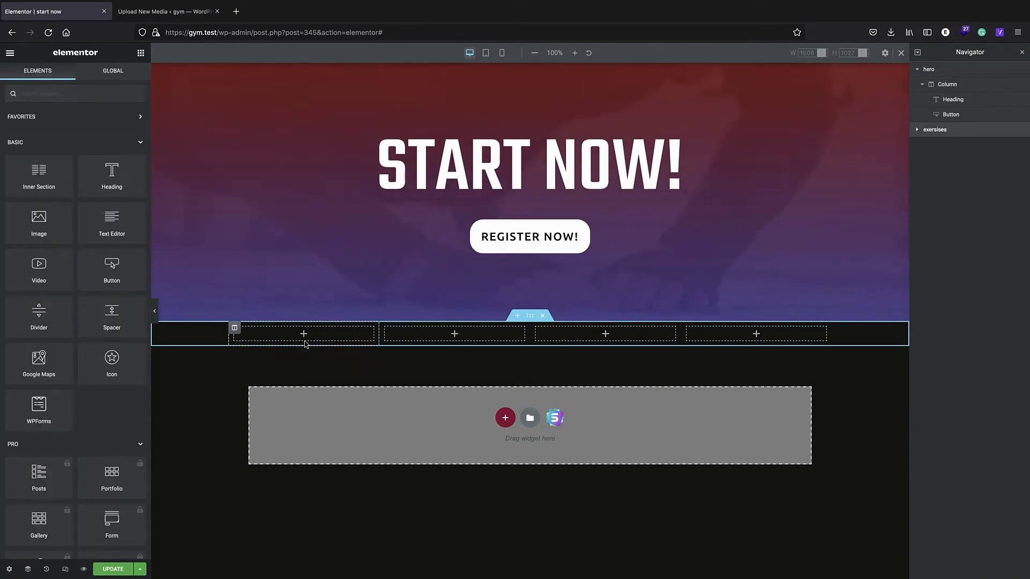
pyautogui.moveTo(101, 174); pyautogui.dragTo(308, 335)
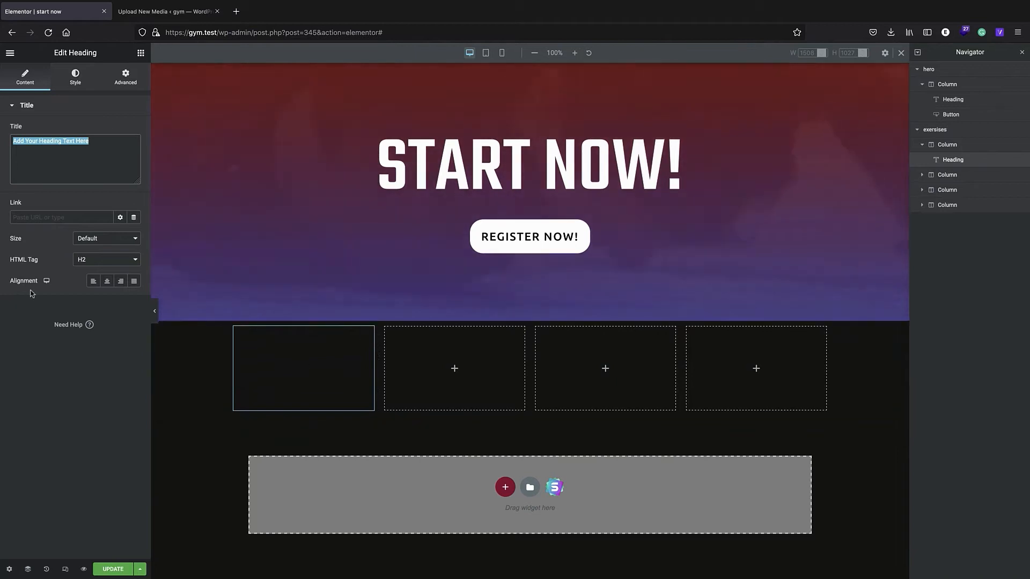
pyautogui.click(75, 77)
pyautogui.click(134, 131)
pyautogui.moveTo(91, 250); pyautogui.dragTo(4, 151)
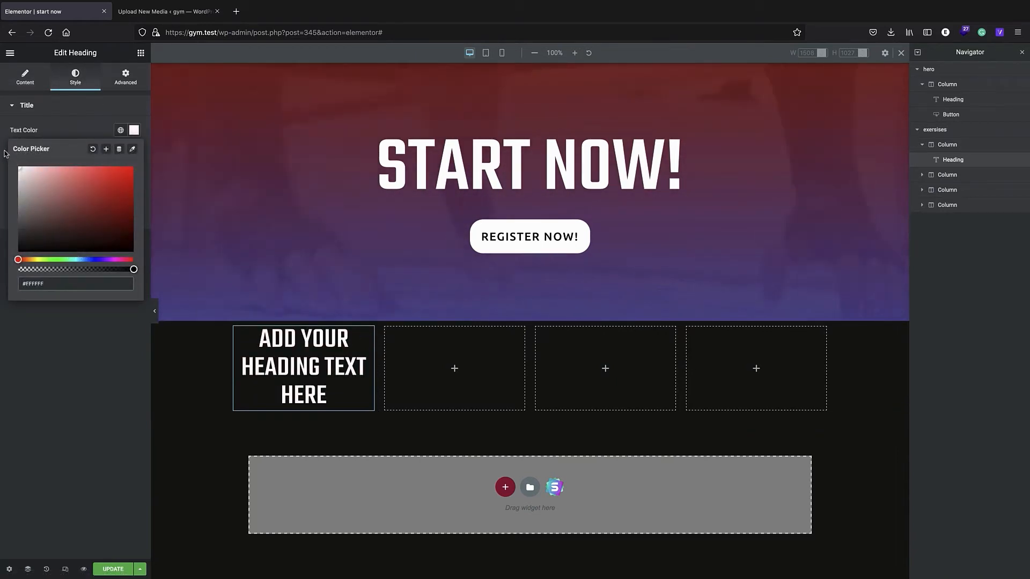
pyautogui.click(80, 126)
pyautogui.click(28, 79)
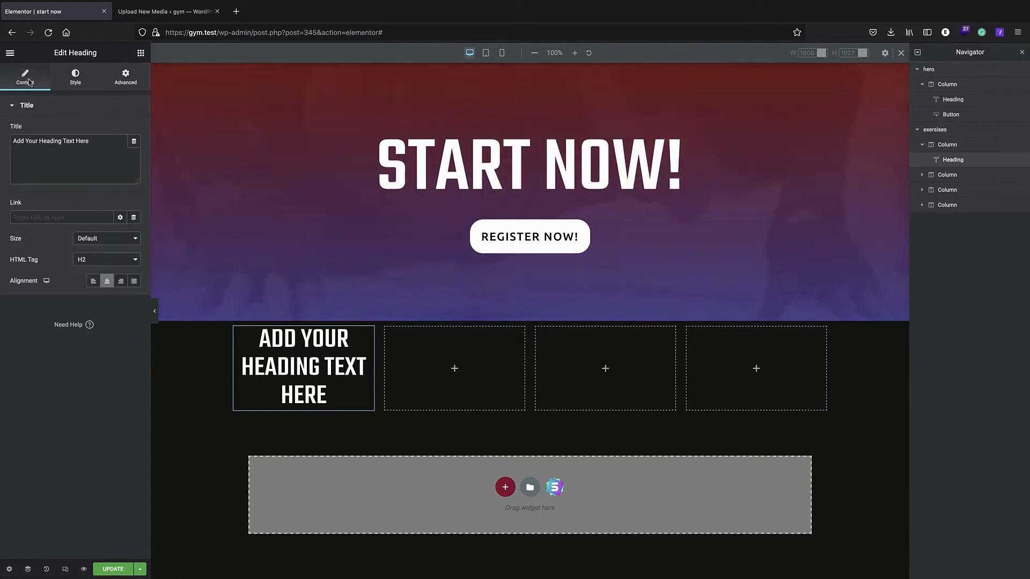
# - Add an image widget below the heading in the first column and a text editor widget beneath the image
pyautogui.click(142, 54)
pyautogui.write('image')
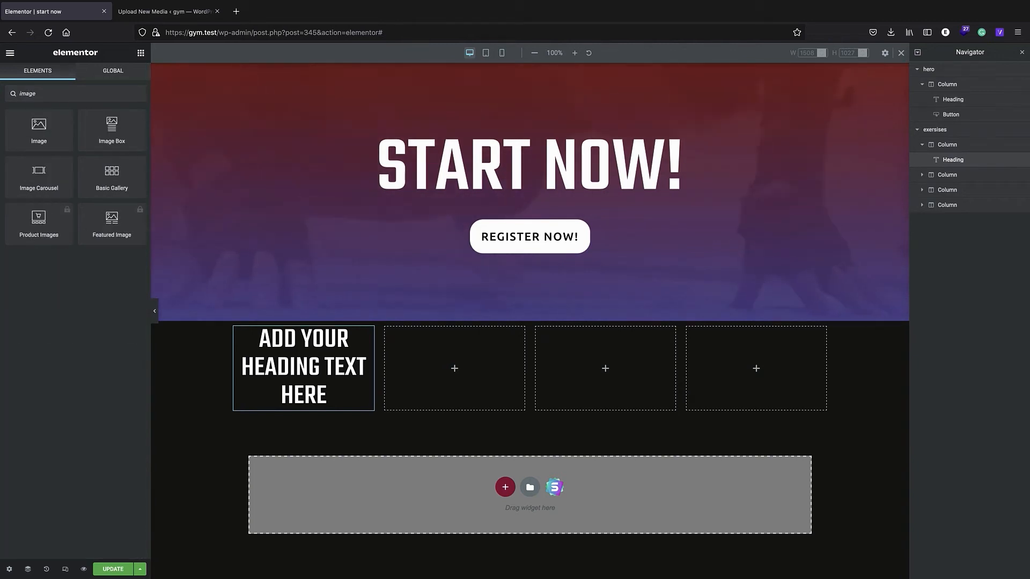
pyautogui.moveTo(39, 129); pyautogui.dragTo(291, 411)
pyautogui.click(141, 54)
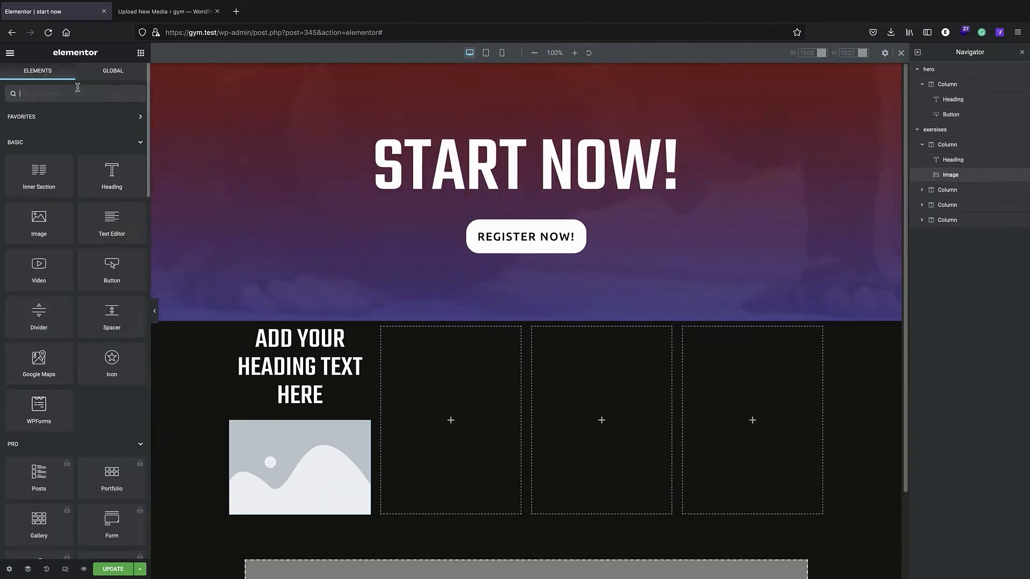
pyautogui.moveTo(110, 224); pyautogui.dragTo(295, 519)
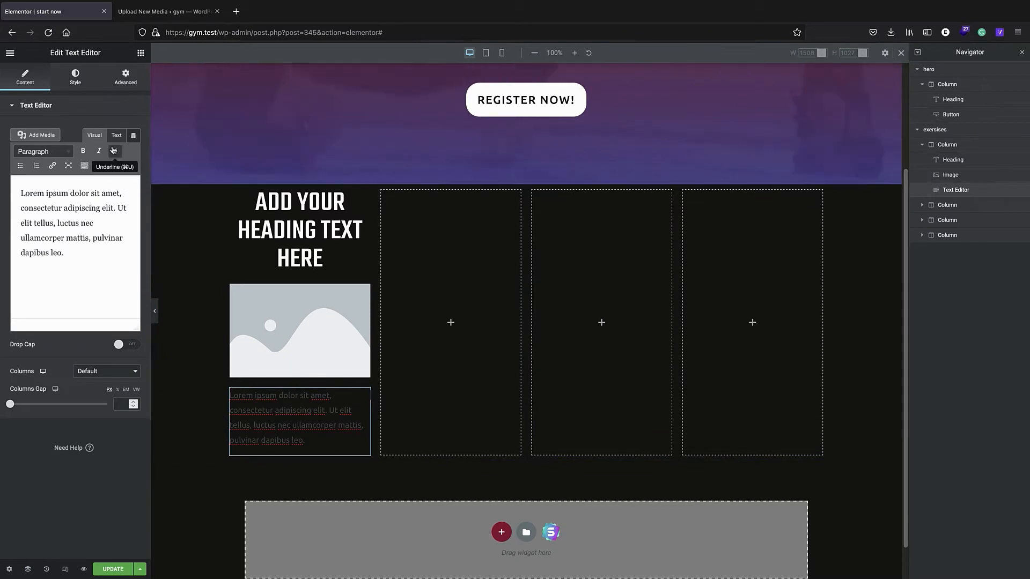
# - Set the text color of the first column's text editor to white (#FFFFFF)
pyautogui.click(75, 78)
pyautogui.click(134, 151)
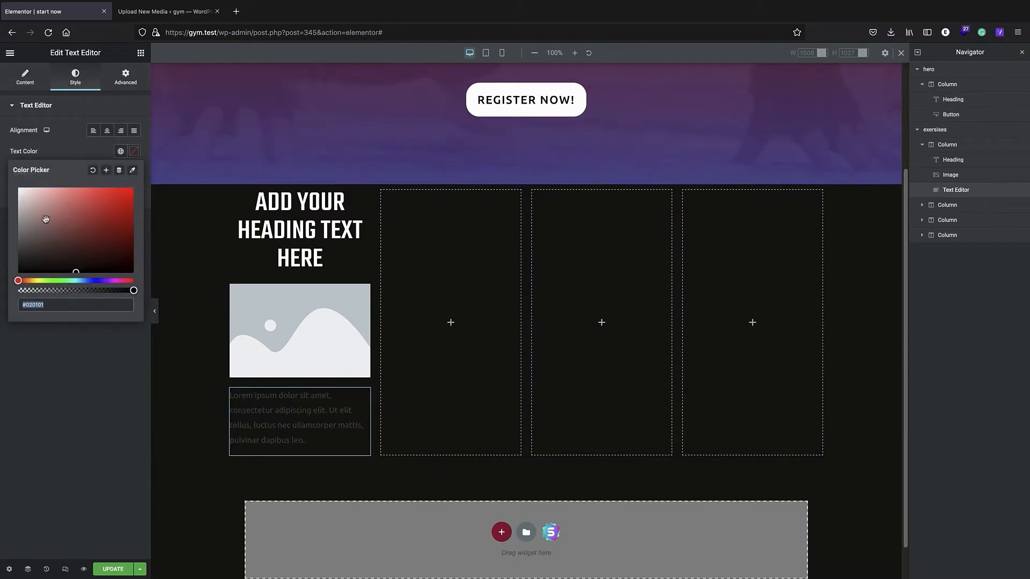
pyautogui.click(20, 187)
pyautogui.click(48, 414)
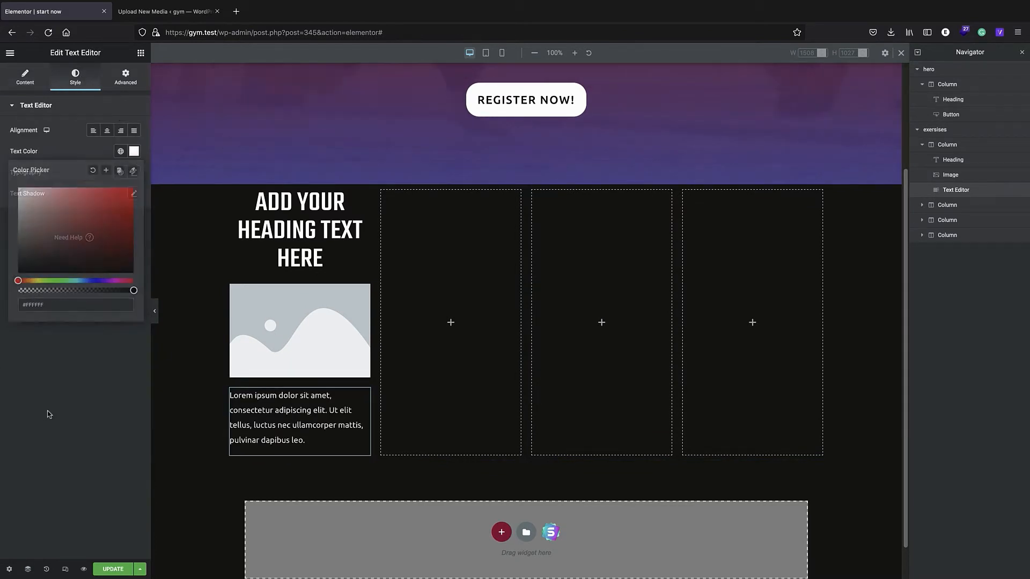
# - Upload yoga.jpg from the "square" folder and insert it as the first column's image
pyautogui.click(316, 313)
pyautogui.click(75, 180)
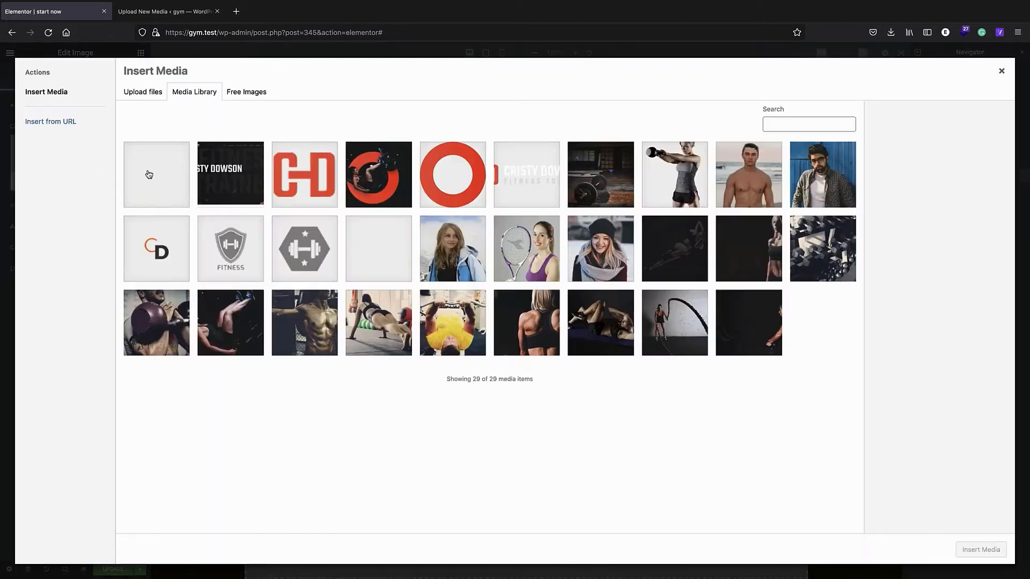
pyautogui.click(141, 93)
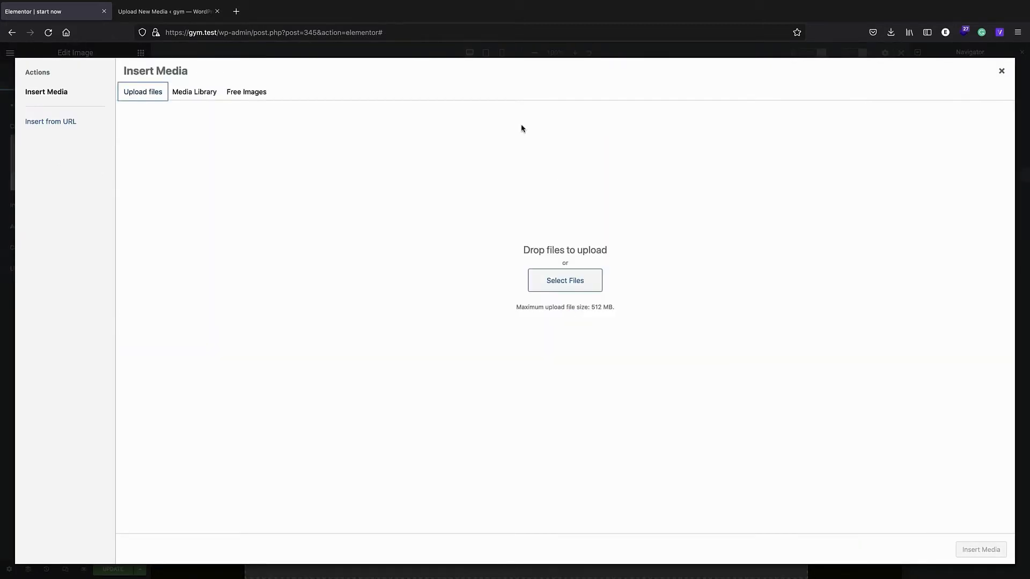
pyautogui.click(556, 281)
pyautogui.doubleClick(330, 117)
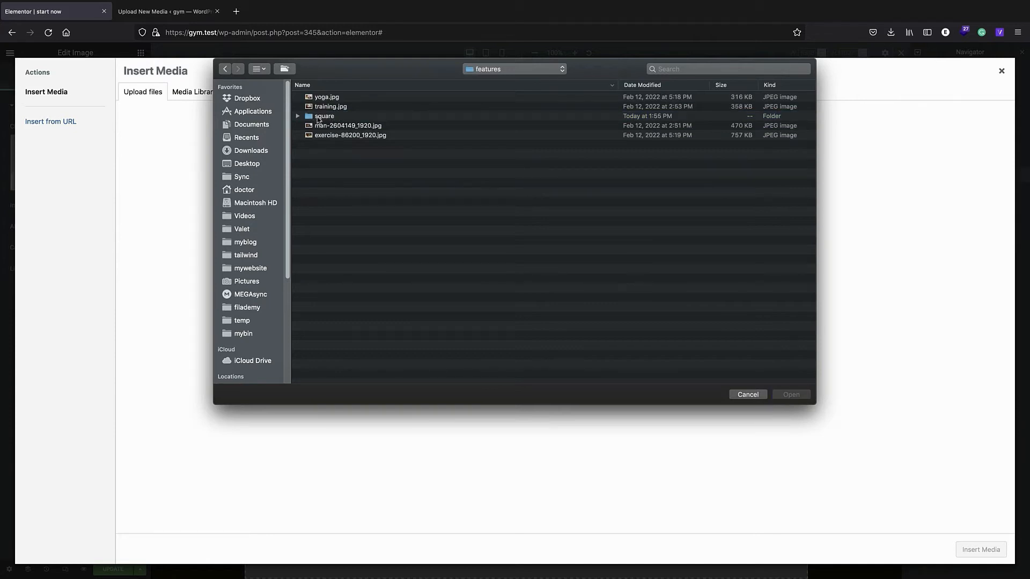
pyautogui.click(325, 117)
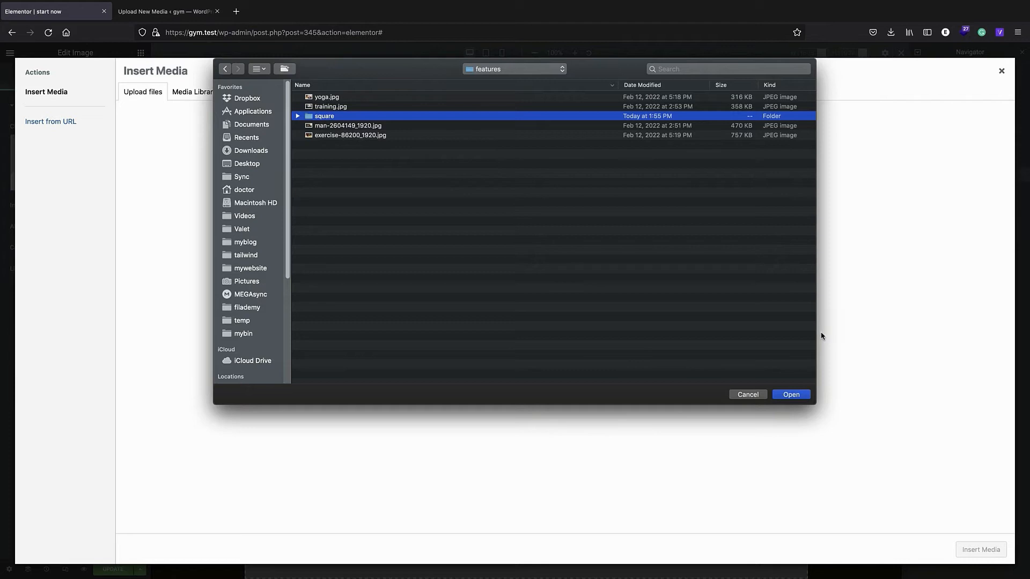
pyautogui.doubleClick(317, 118)
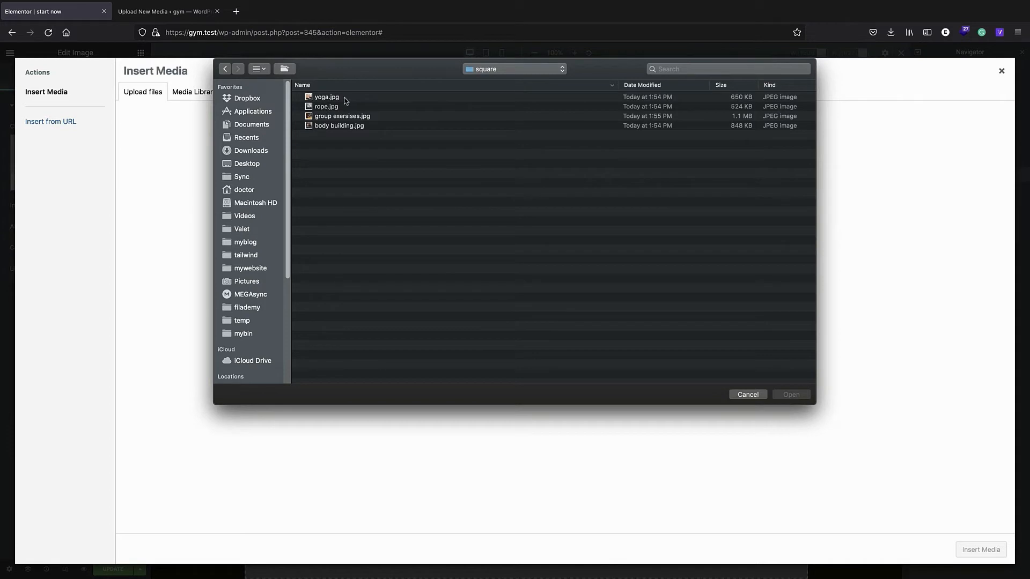
pyautogui.click(317, 86)
pyautogui.doubleClick(326, 97)
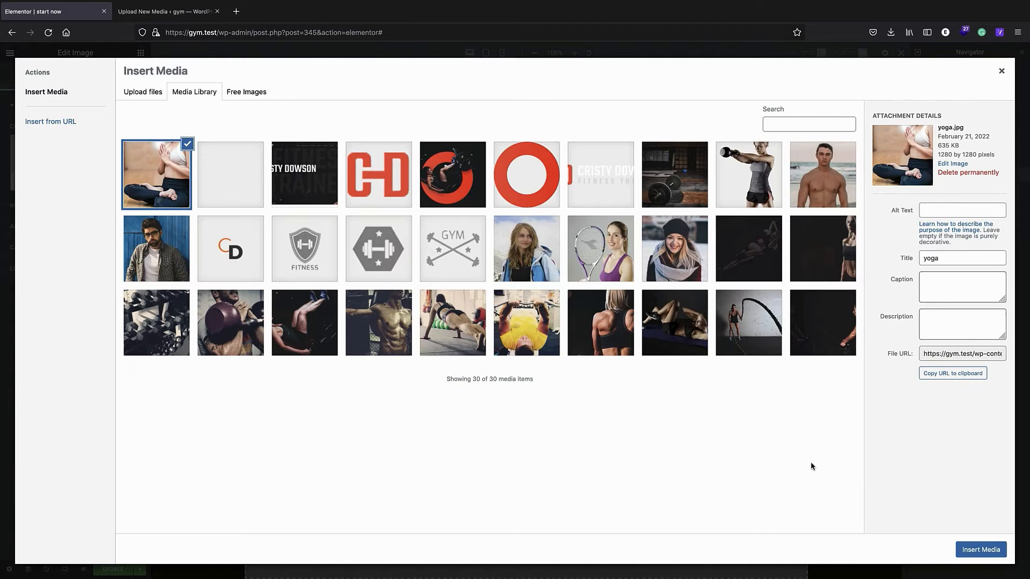
pyautogui.click(981, 550)
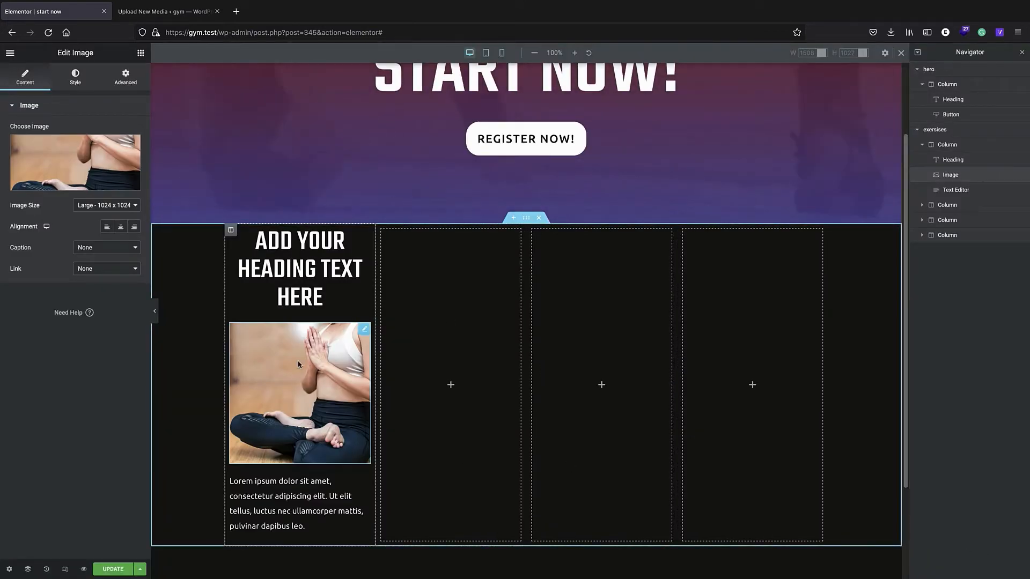
# - Change the first column's heading text to "Yoga"
pyautogui.scroll(-1, 322, 188)
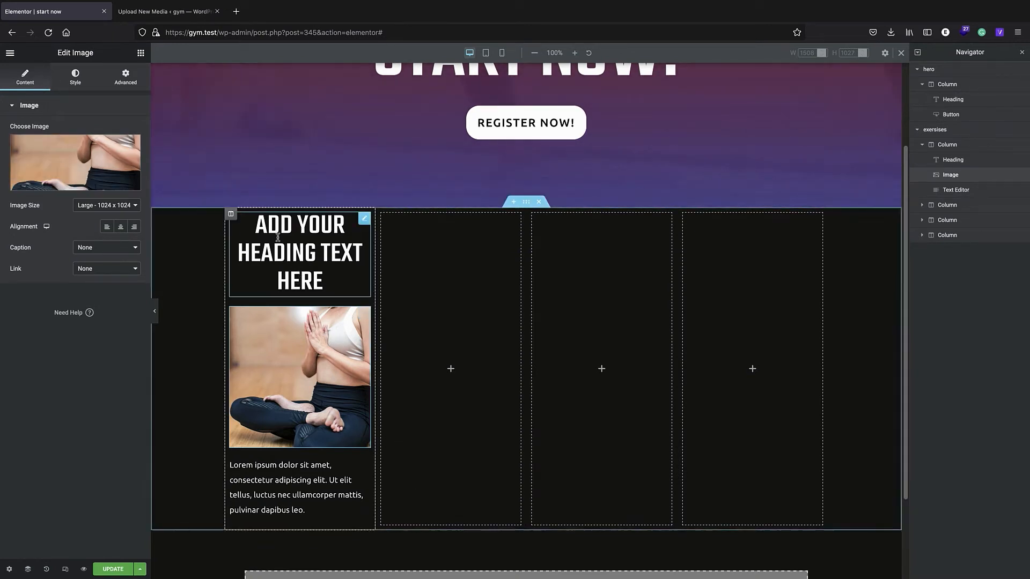
pyautogui.click(300, 252)
pyautogui.tripleClick(31, 138)
pyautogui.write('Y')
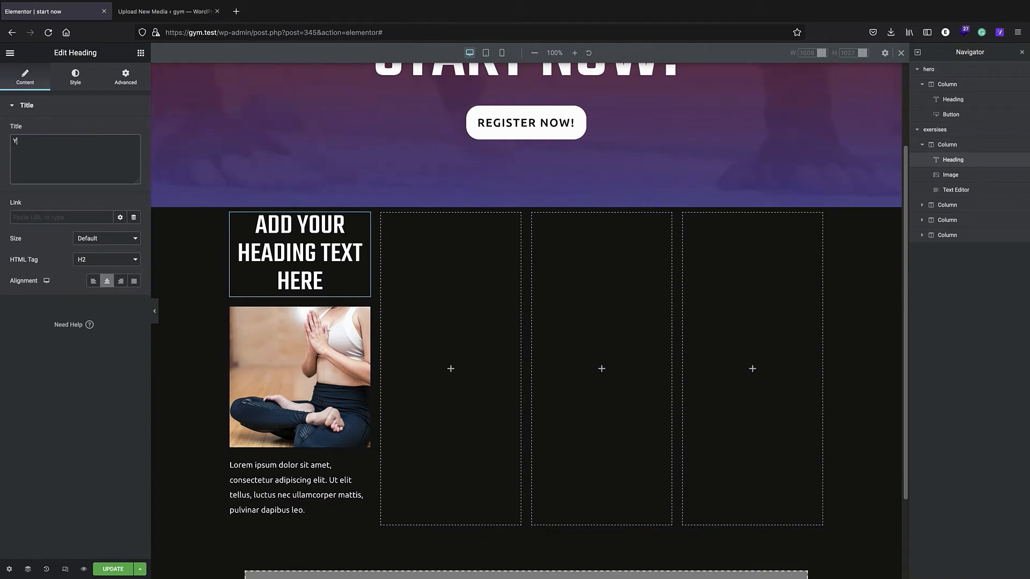
pyautogui.write('oga')
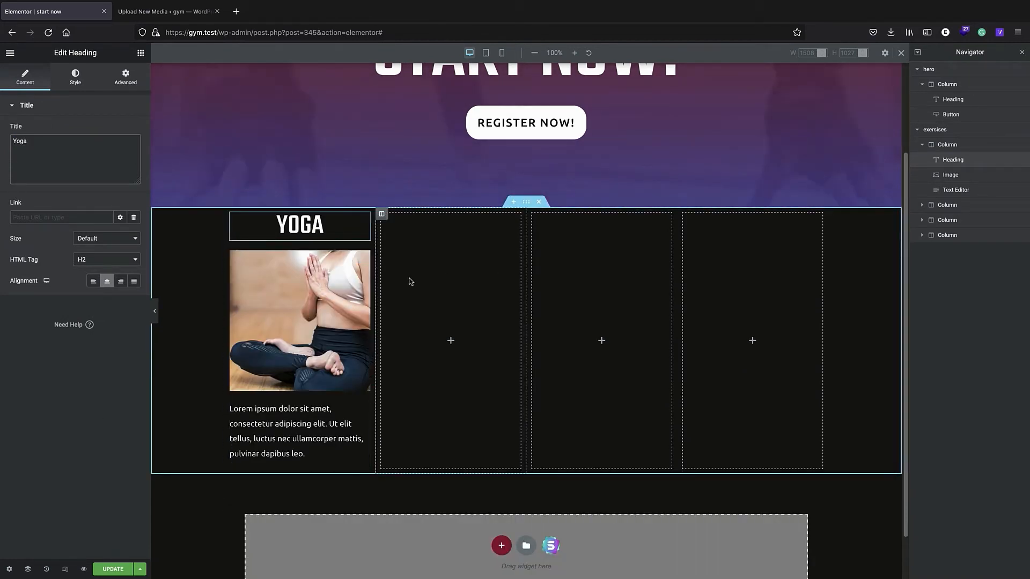
# - Rename the first column of the exersises section to "yoga" in the Navigator
pyautogui.click(919, 146)
pyautogui.click(949, 145)
pyautogui.doubleClick(948, 145)
pyautogui.write('yoga')
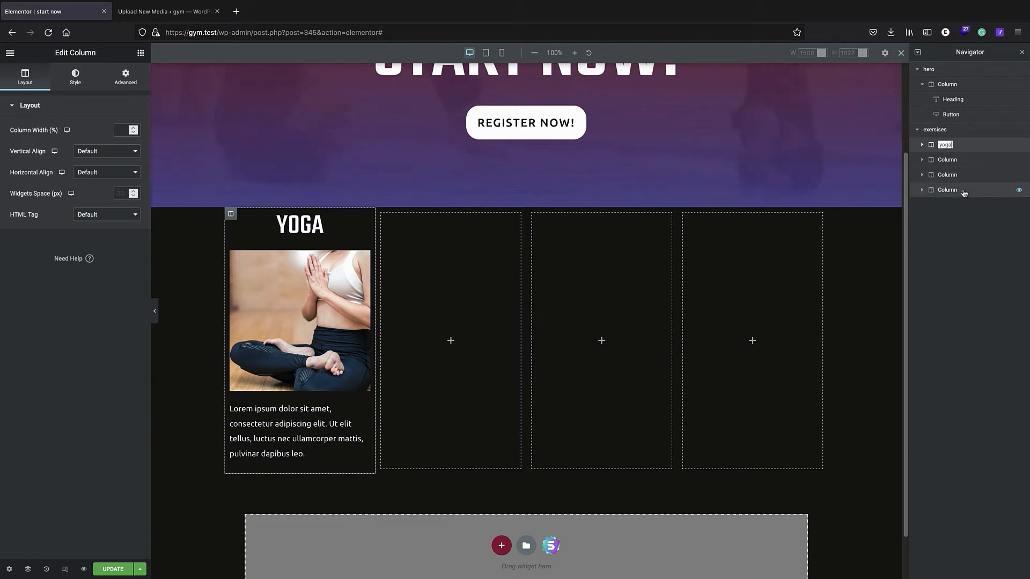
pyautogui.press('Return')
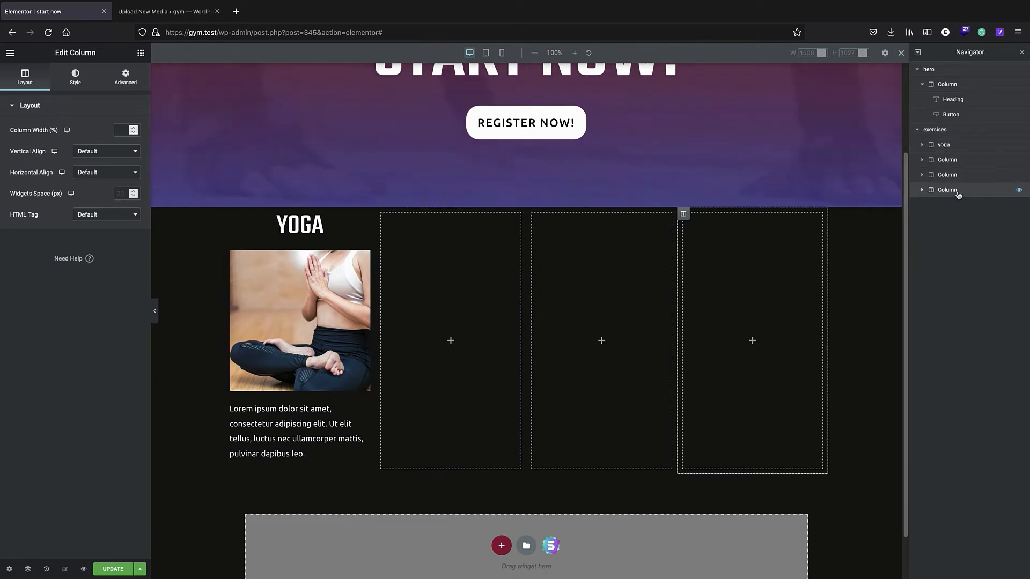
# - Delete the three empty columns of the exersises section
pyautogui.rightClick(959, 195)
pyautogui.click(954, 316)
pyautogui.rightClick(957, 177)
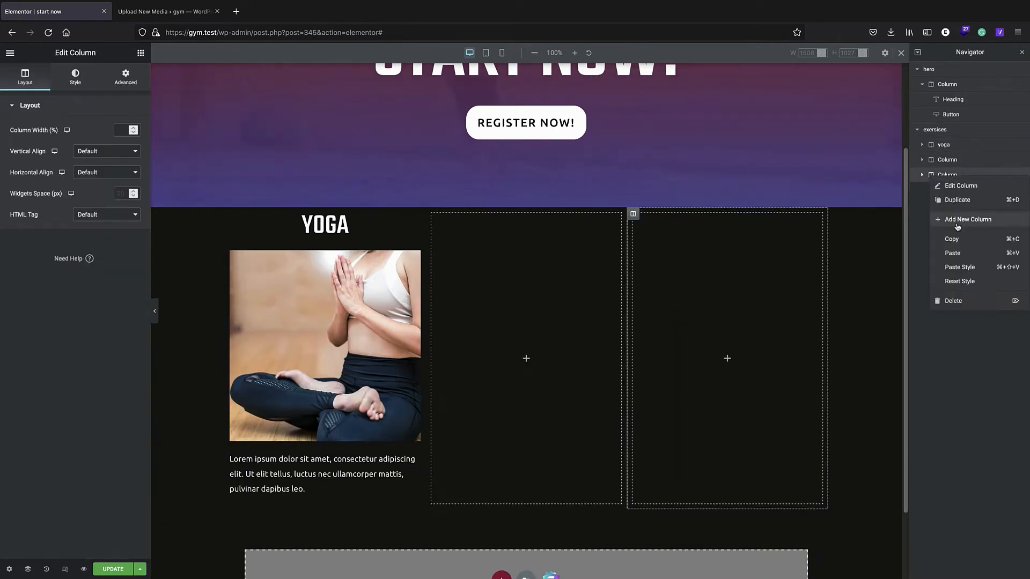
pyautogui.click(954, 301)
pyautogui.rightClick(947, 159)
pyautogui.click(953, 286)
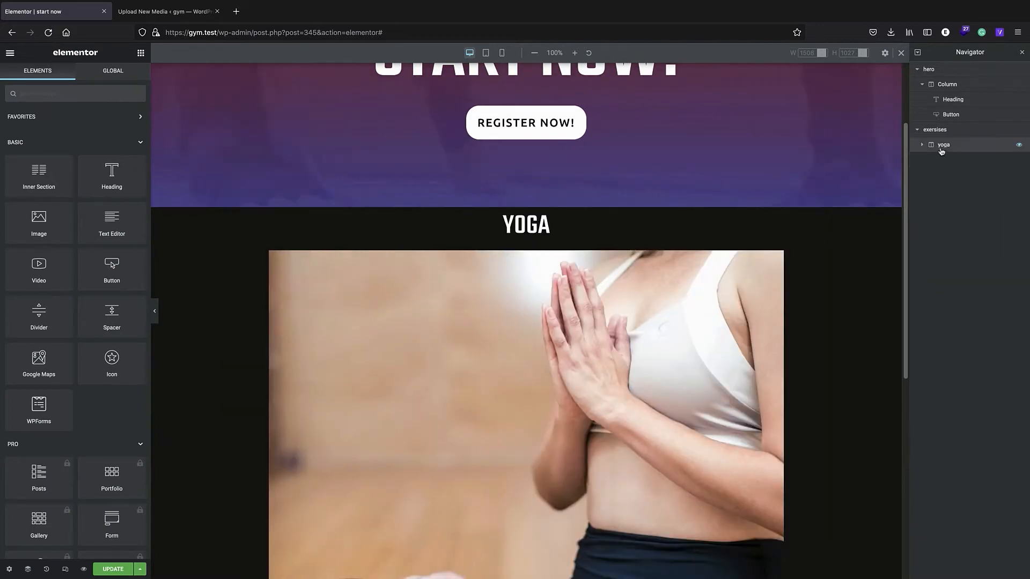
# - Duplicate the yoga column three times so the exersises section has four identical columns
pyautogui.rightClick(942, 150)
pyautogui.click(958, 169)
pyautogui.rightClick(948, 159)
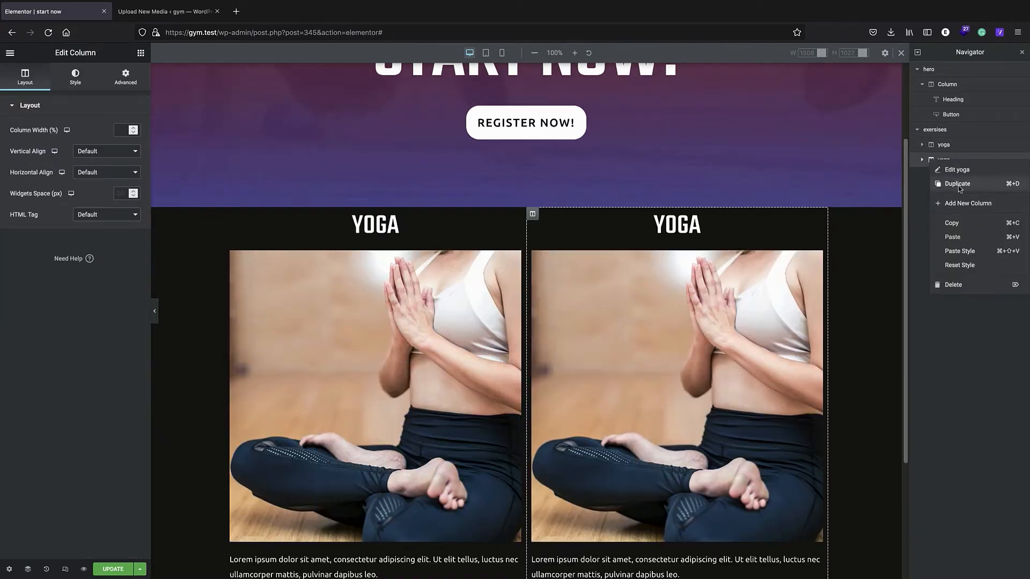
pyautogui.click(958, 184)
pyautogui.rightClick(951, 175)
pyautogui.click(958, 199)
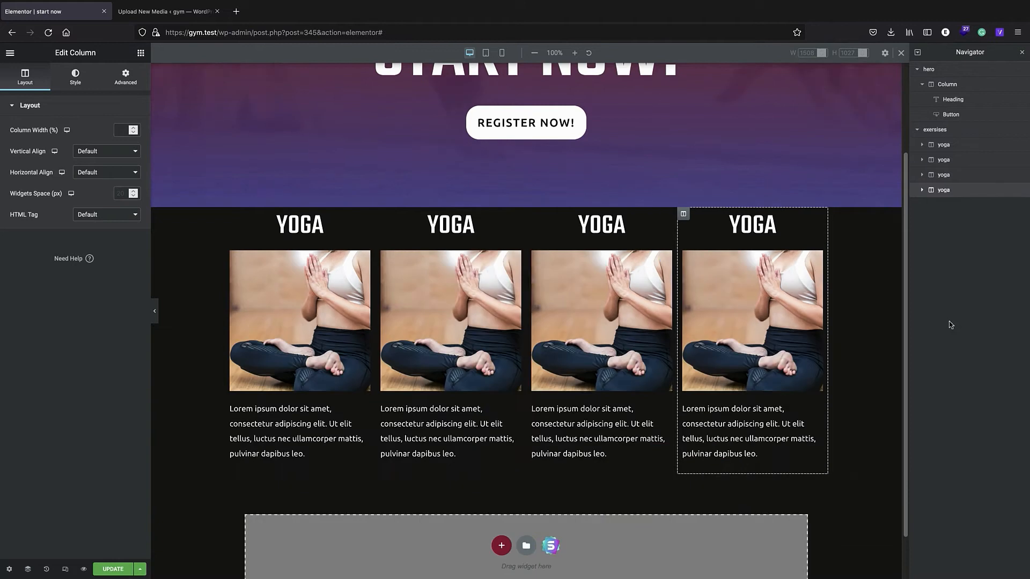
# - Replace the second column's image with an uploaded rope.jpg and change its heading to "rope"
pyautogui.click(432, 291)
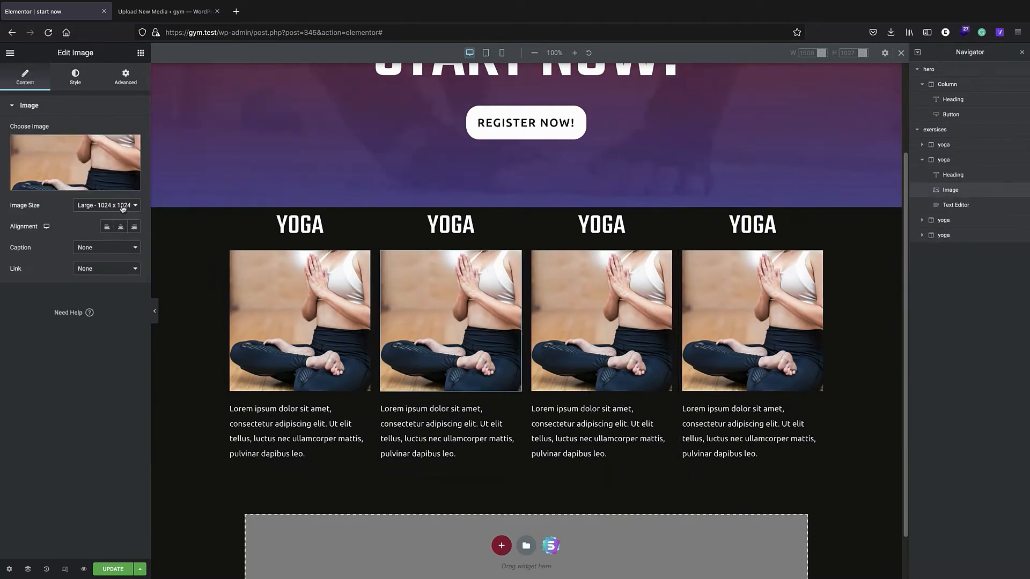
pyautogui.click(137, 187)
pyautogui.click(135, 91)
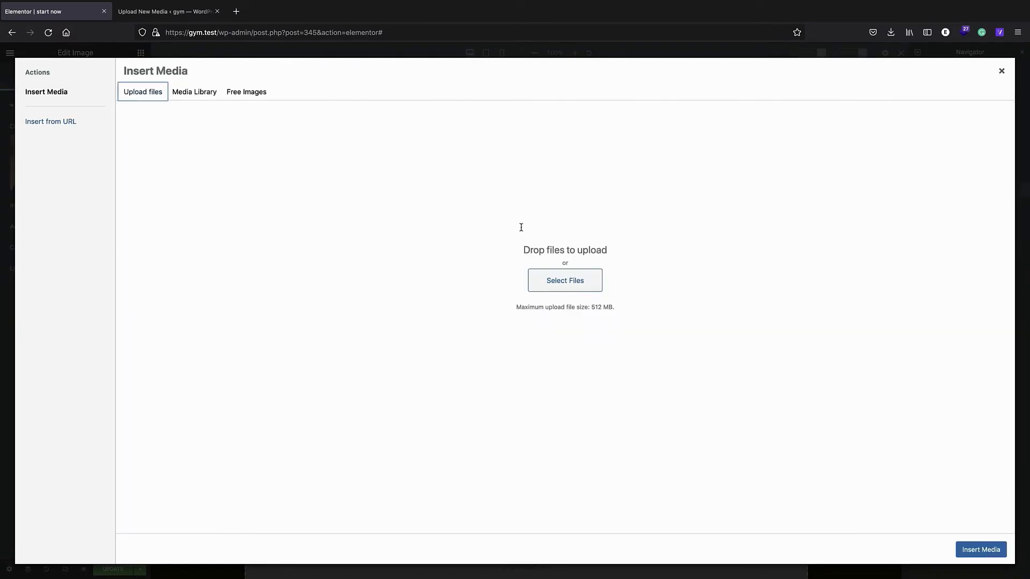
pyautogui.click(577, 287)
pyautogui.doubleClick(330, 106)
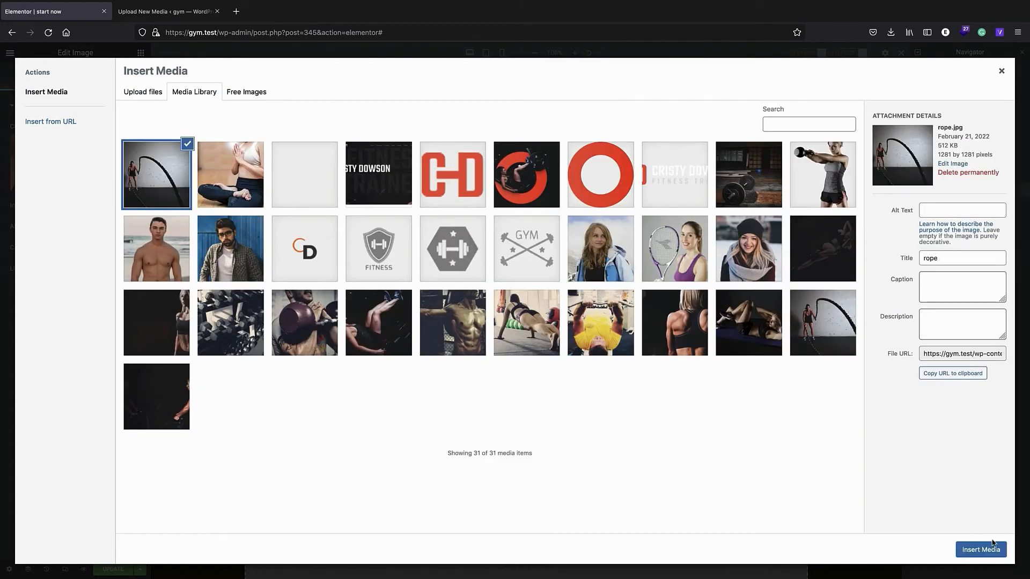
pyautogui.click(993, 546)
pyautogui.click(475, 225)
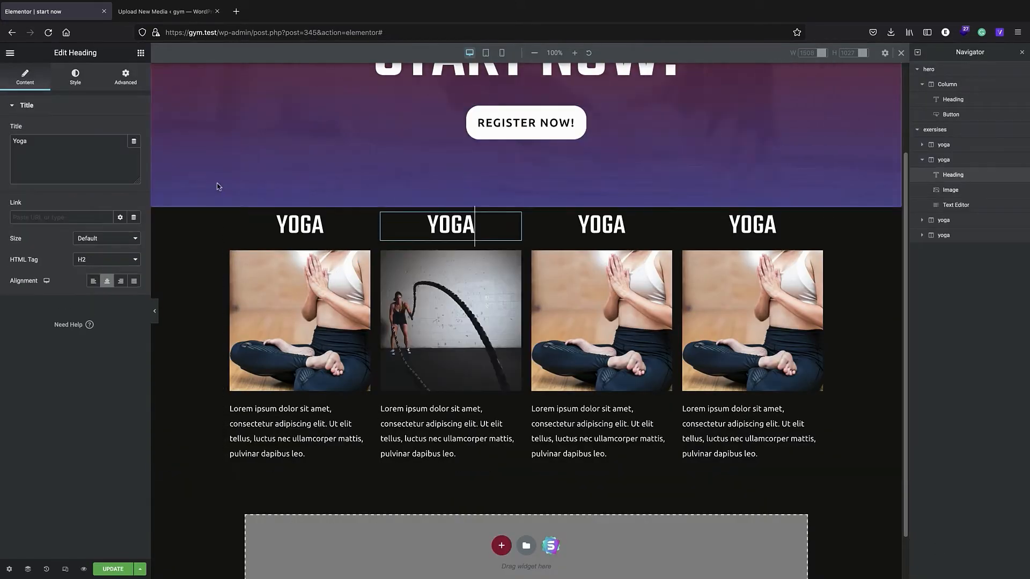
pyautogui.write('rope')
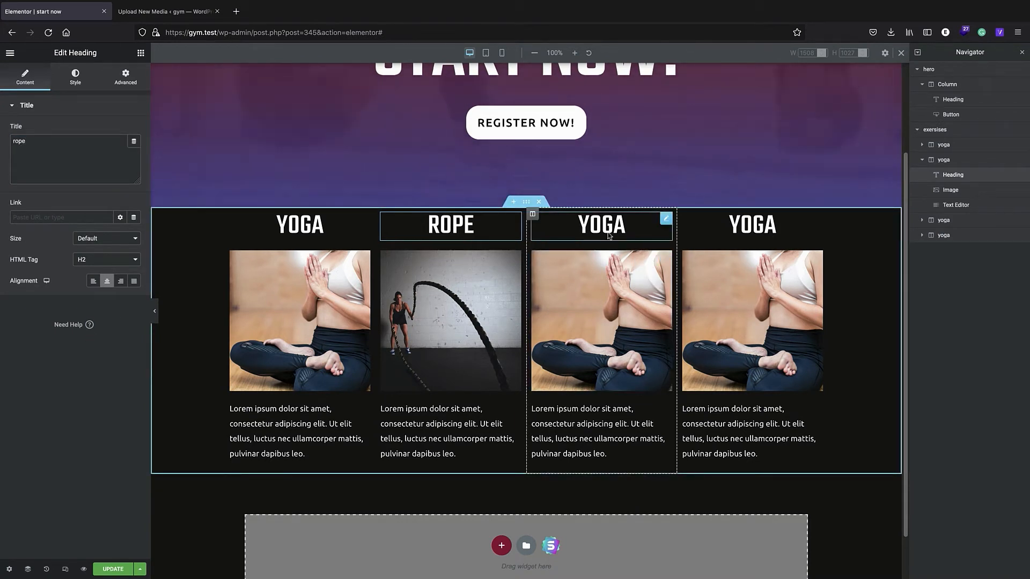
# - Give the third column the group exersises image and heading "Group exersises", and the fourth the body building image and heading "body building"
pyautogui.click(593, 322)
pyautogui.click(66, 175)
pyautogui.click(195, 93)
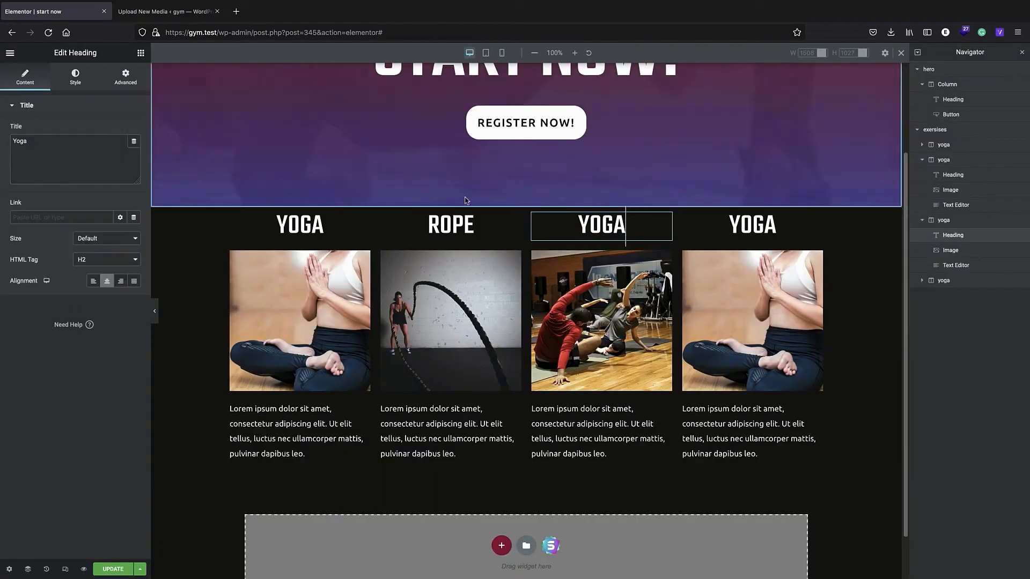
pyautogui.write('Group exersises')
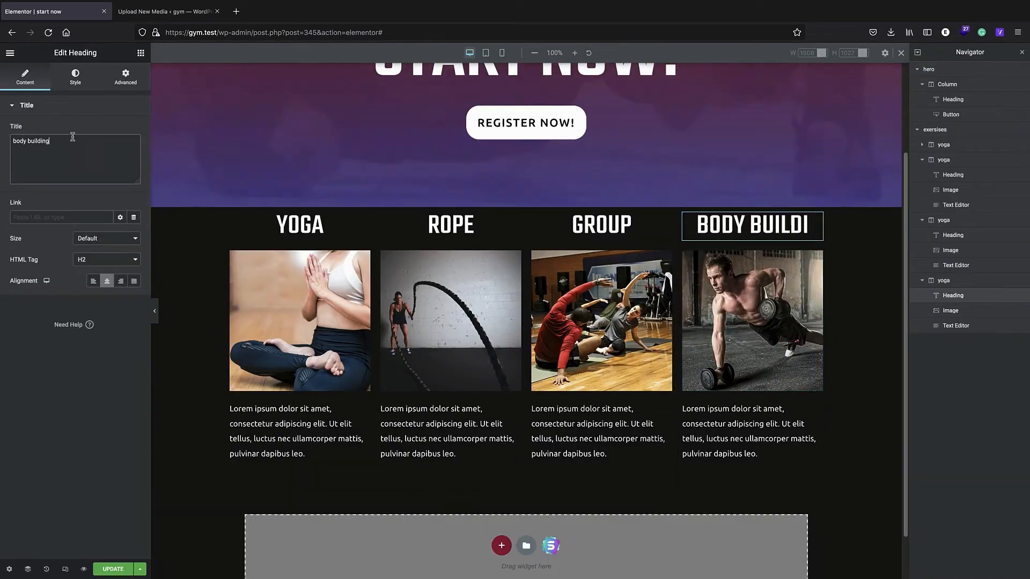
# - Correct the spelling of the third column's heading to "Group exercises"
pyautogui.click(601, 224)
pyautogui.rightClick(38, 141)
pyautogui.click(61, 142)
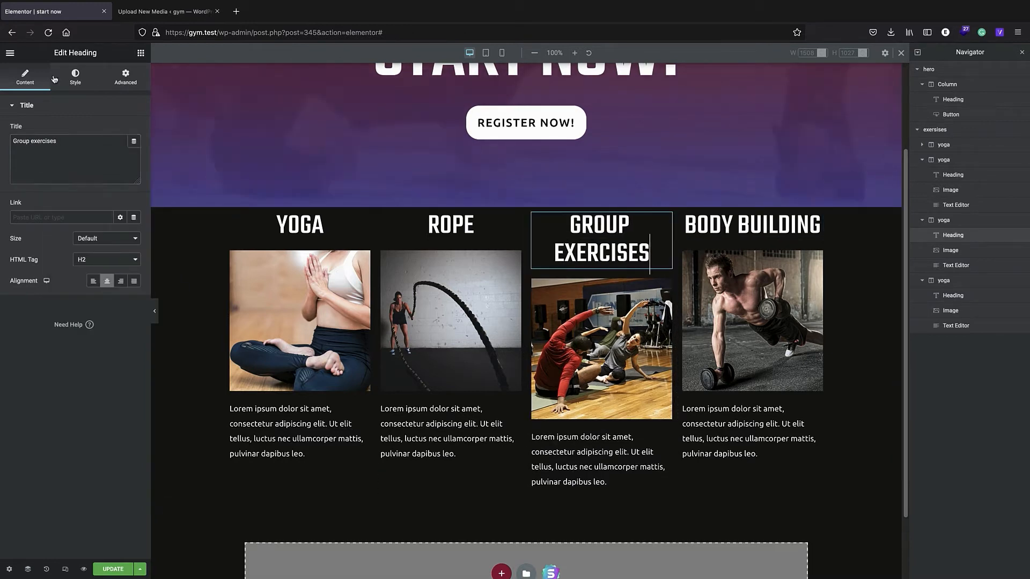
# - Set the typography size of the "Group exercises" heading to 3 em
pyautogui.click(75, 78)
pyautogui.click(134, 151)
pyautogui.click(134, 152)
pyautogui.click(134, 151)
pyautogui.moveTo(18, 230); pyautogui.dragTo(39, 233)
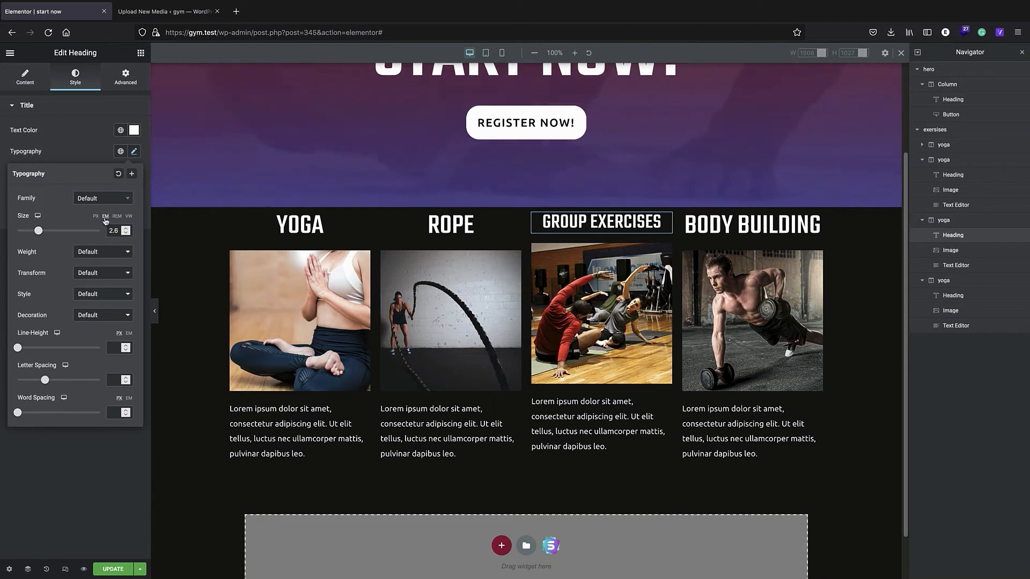
pyautogui.moveTo(39, 232); pyautogui.dragTo(44, 236)
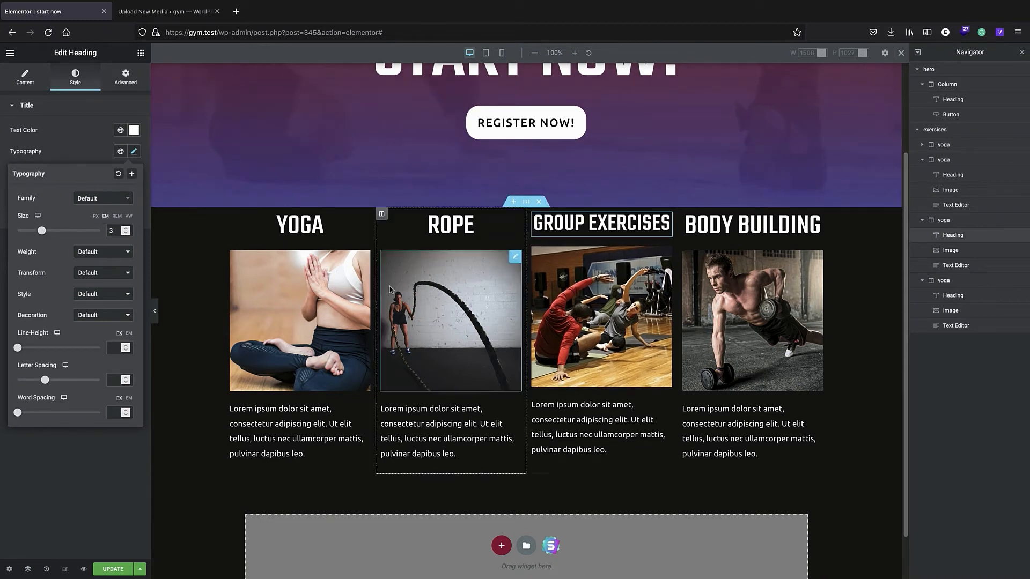
# - Set the typography size of the "body building" heading to 3 em
pyautogui.click(693, 222)
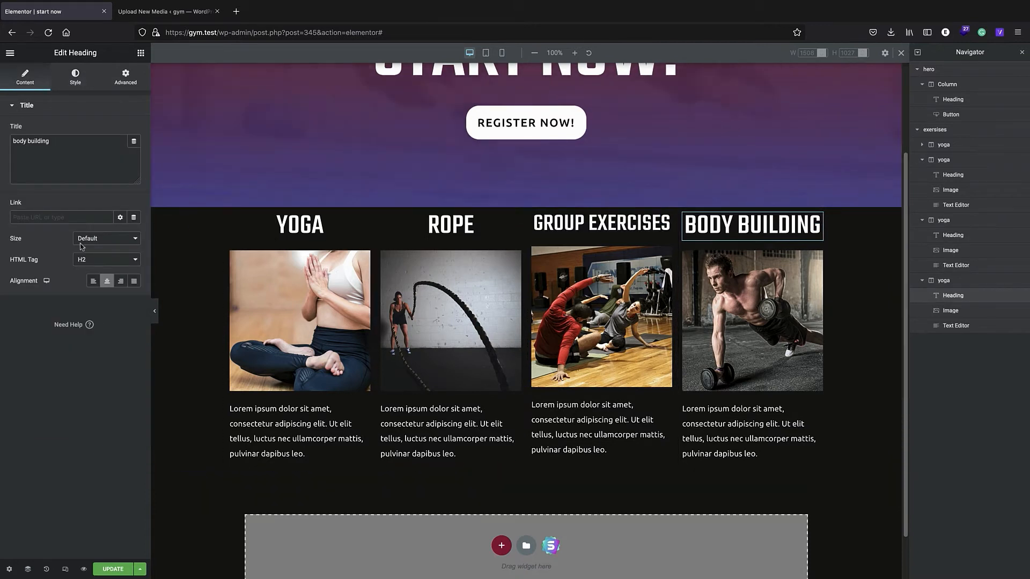
pyautogui.click(75, 77)
pyautogui.click(134, 152)
pyautogui.click(115, 216)
pyautogui.click(126, 231)
pyautogui.write('3')
# - Set the typography size of the "rope" and "Yoga" headings to 3 em
pyautogui.click(451, 224)
pyautogui.click(75, 77)
pyautogui.click(134, 152)
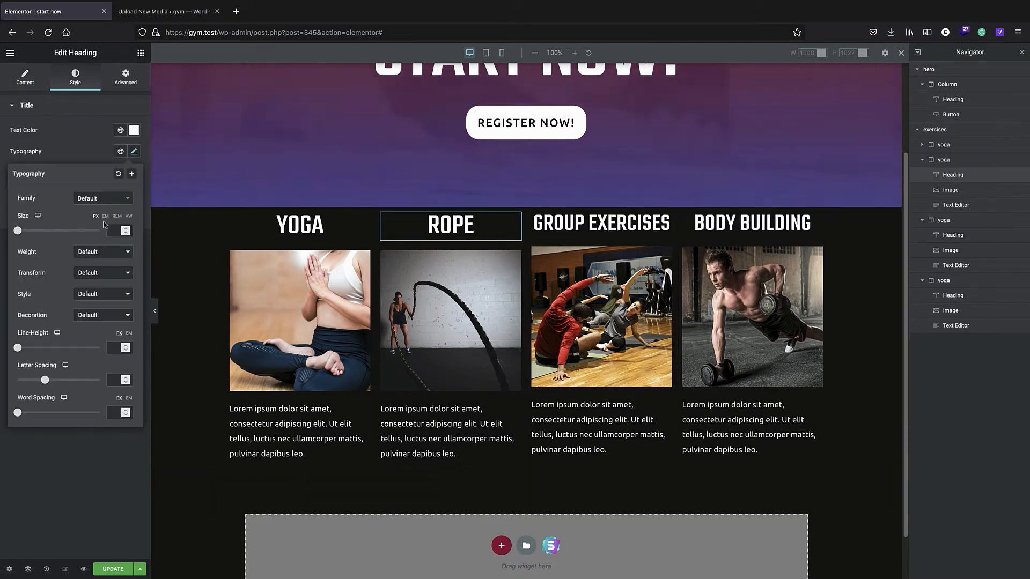
pyautogui.click(126, 232)
pyautogui.click(299, 224)
pyautogui.click(133, 151)
pyautogui.click(126, 233)
pyautogui.doubleClick(127, 228)
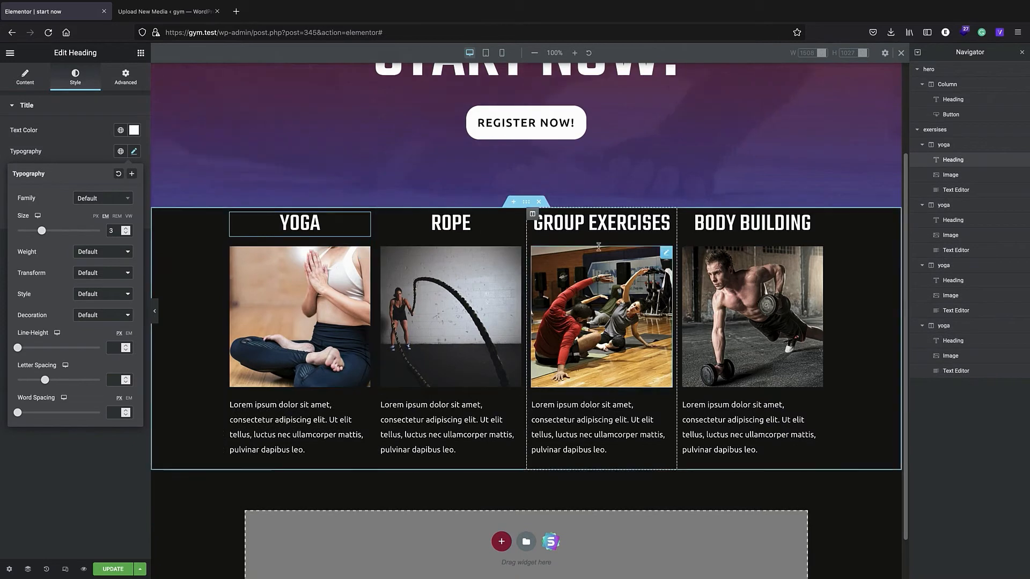
pyautogui.click(780, 494)
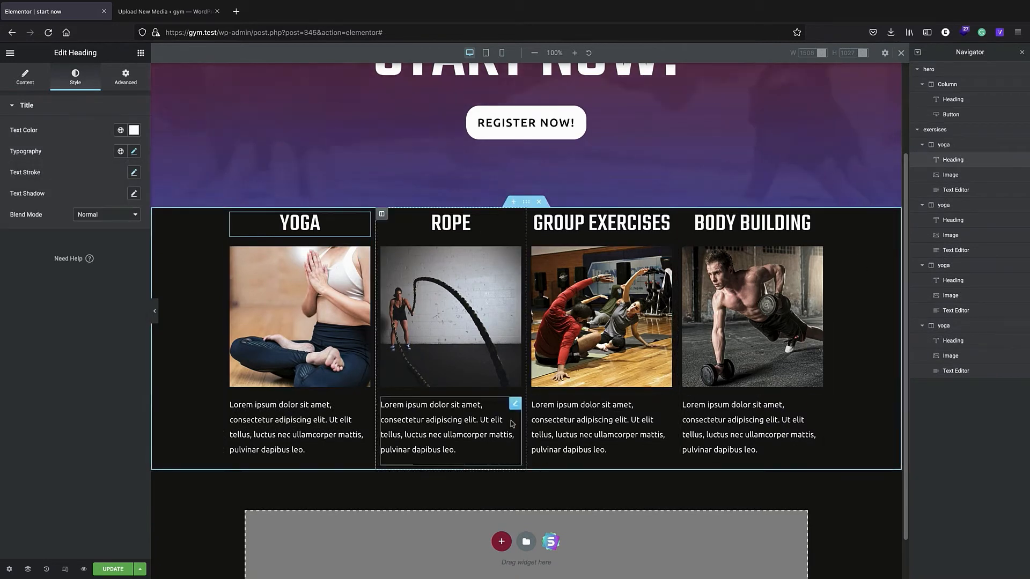
# - Check the page layout in the tablet and mobile previews, ending in the tablet view
pyautogui.click(486, 54)
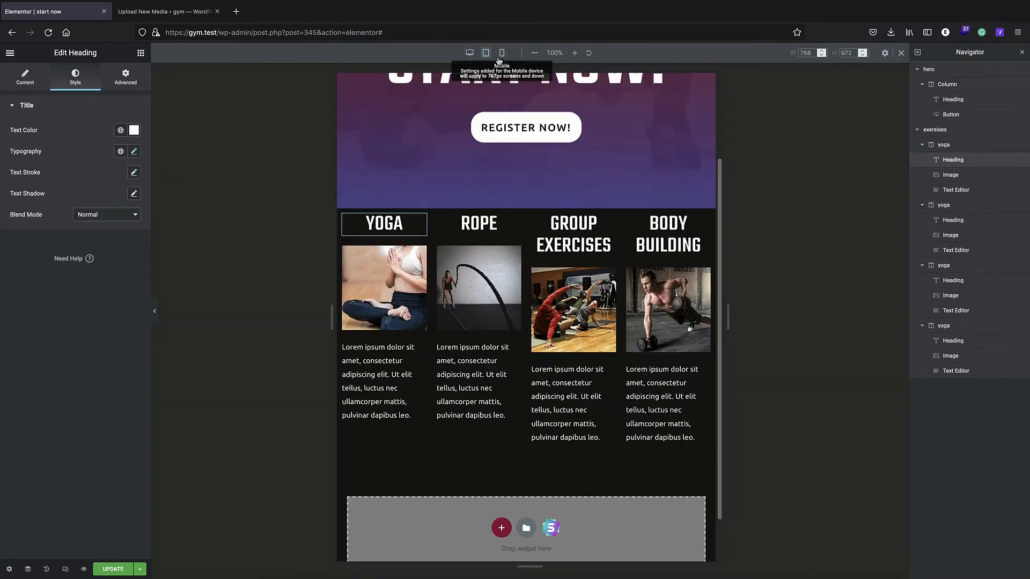
pyautogui.click(502, 53)
pyautogui.scroll(-10, 512, 236)
pyautogui.scroll(15, 513, 236)
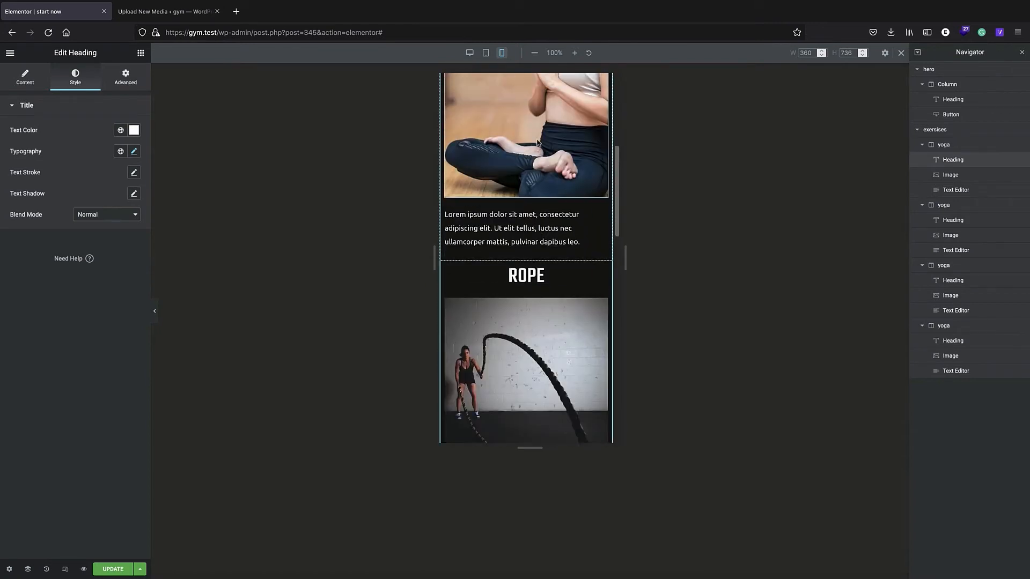
pyautogui.scroll(5, 539, 144)
pyautogui.click(486, 53)
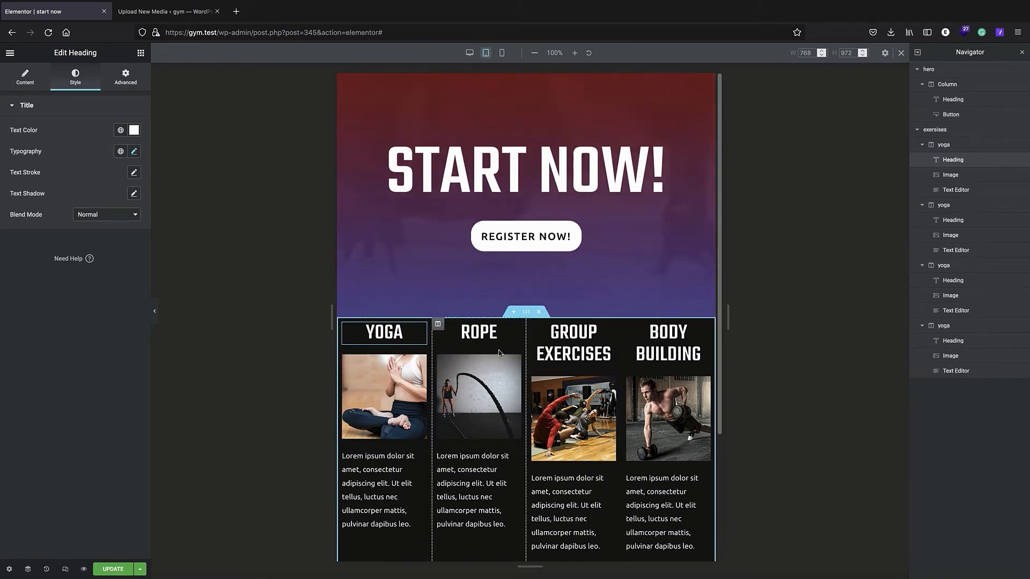
# - Set the tablet typography size of the "Yoga" heading to 2 em
pyautogui.click(586, 344)
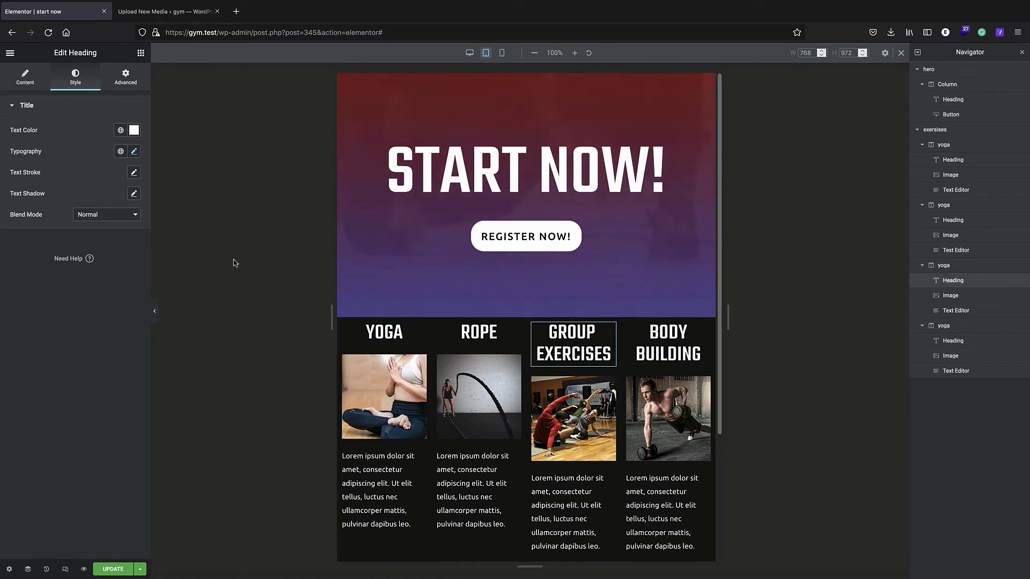
pyautogui.click(403, 334)
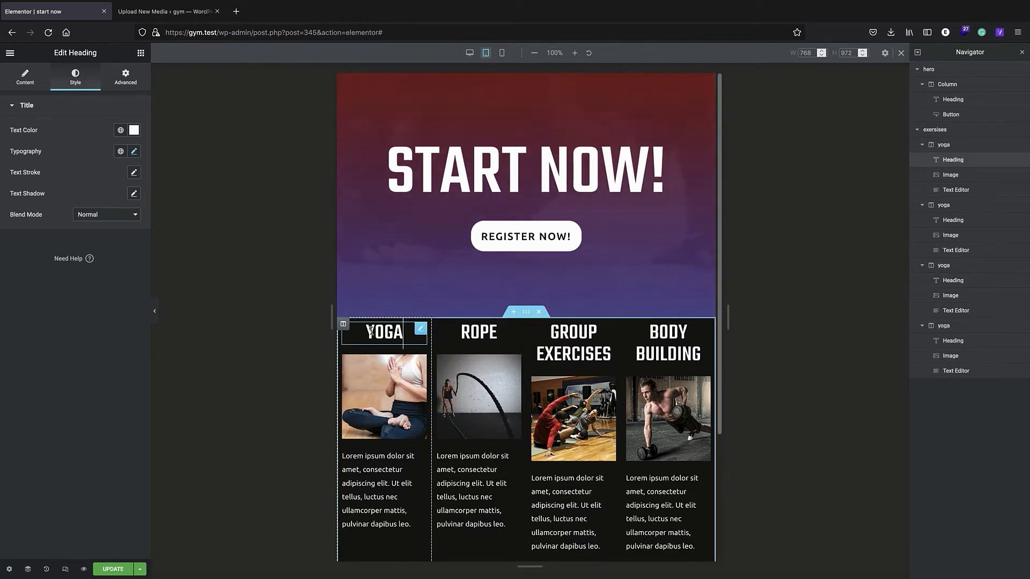
pyautogui.click(28, 79)
pyautogui.click(76, 79)
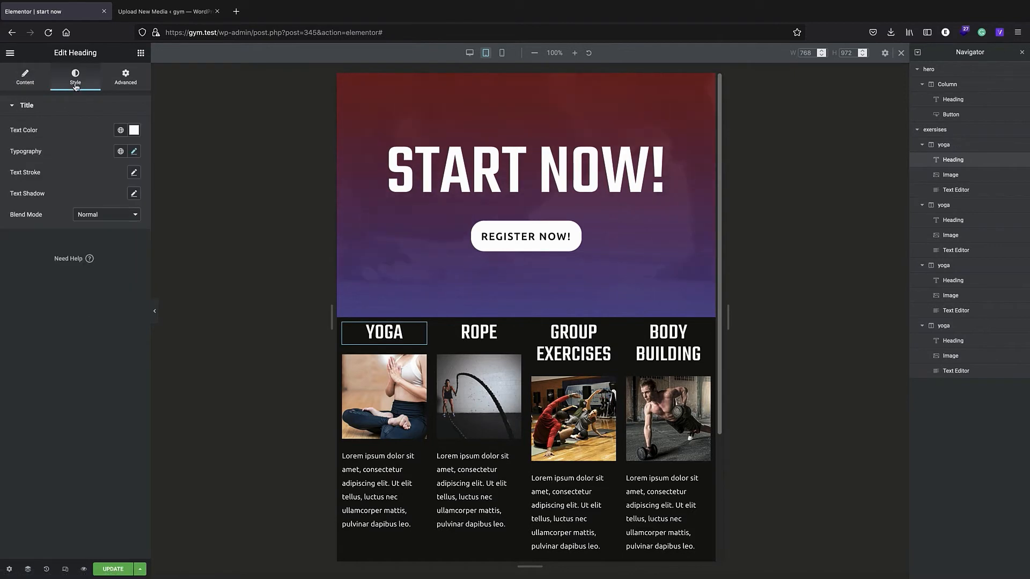
pyautogui.click(134, 152)
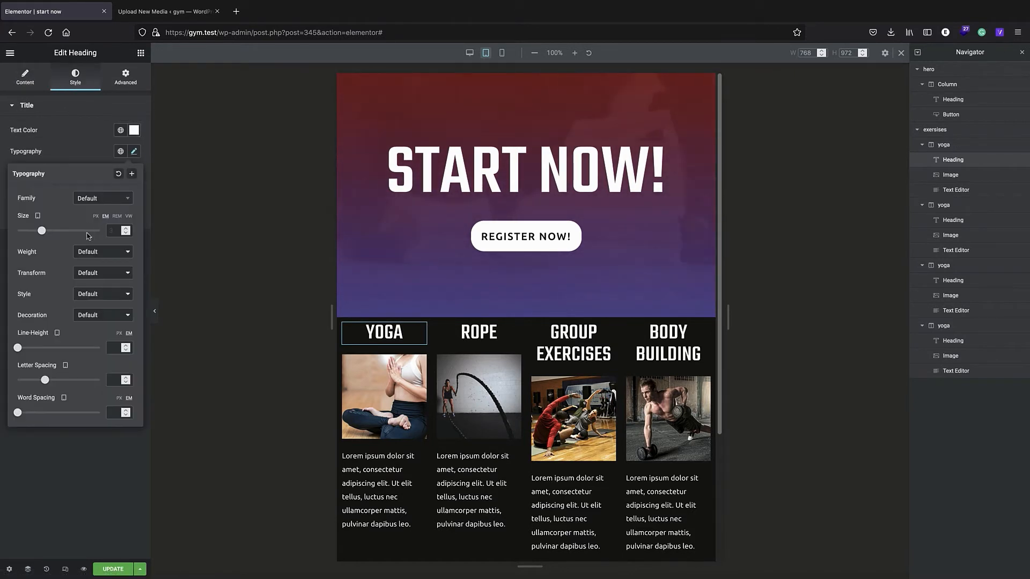
pyautogui.click(127, 235)
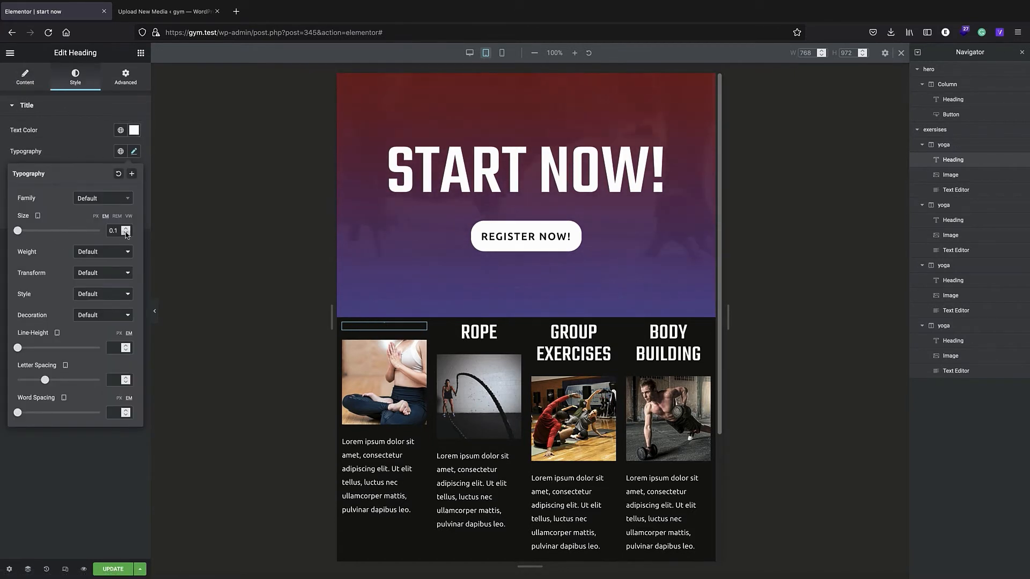
pyautogui.click(126, 229)
pyautogui.click(126, 229)
pyautogui.click(126, 229)
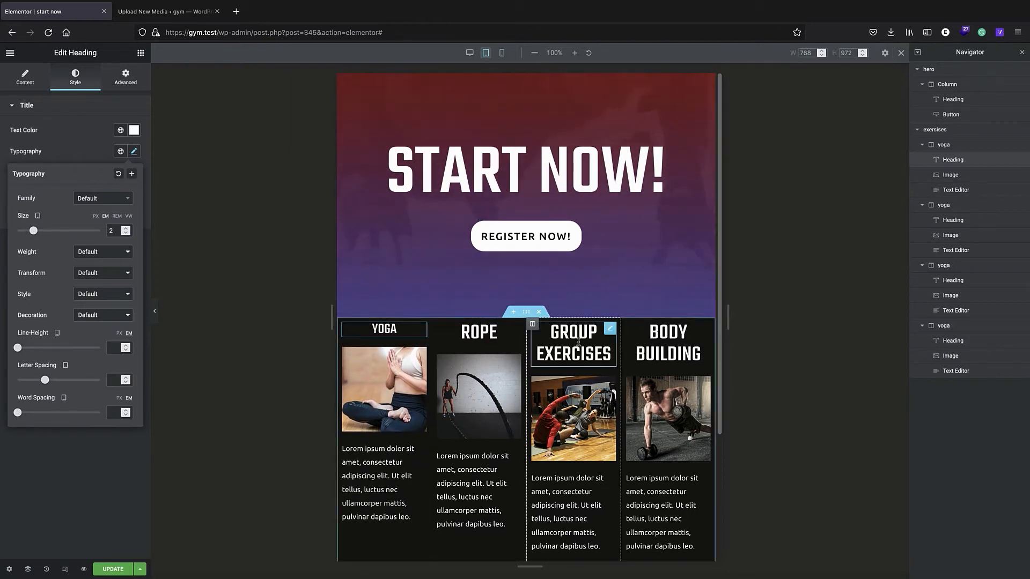
# - Set the tablet typography size of the "Group exercises" heading to 2 em
pyautogui.click(611, 355)
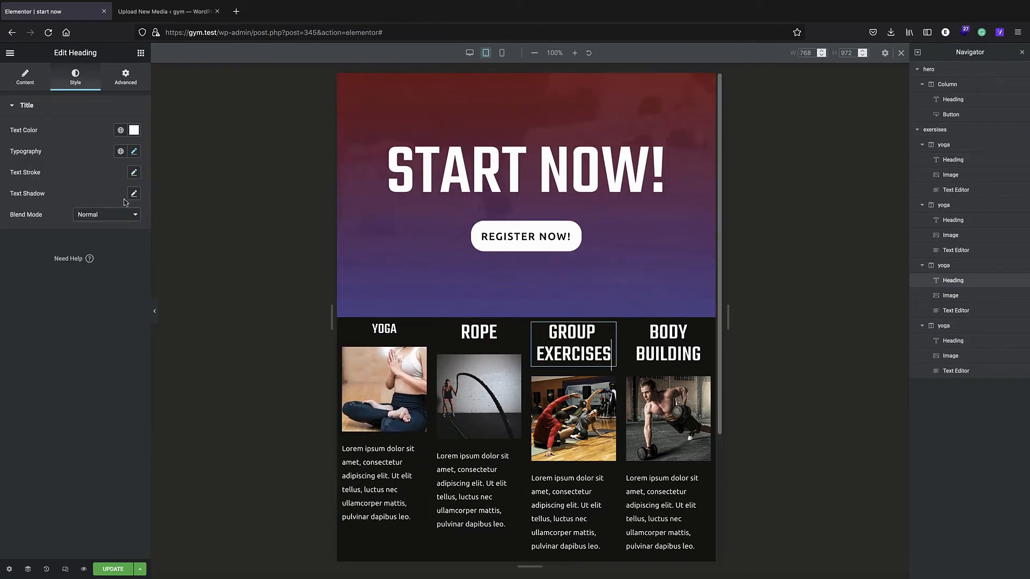
pyautogui.click(134, 151)
pyautogui.click(127, 233)
pyautogui.moveTo(127, 232); pyautogui.dragTo(126, 234)
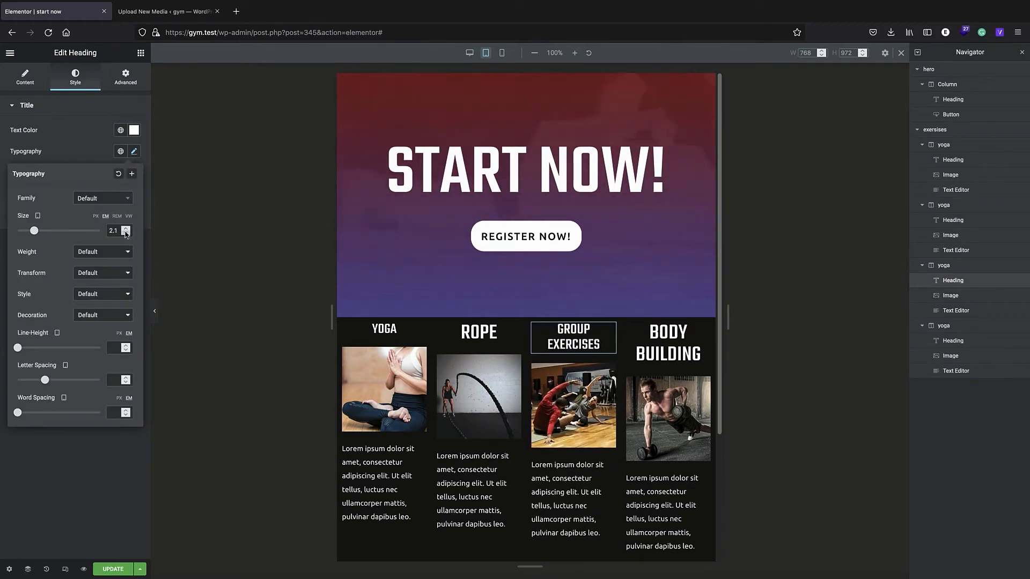
pyautogui.click(126, 234)
# - Set the tablet typography size of the "body building" heading to 2 em
pyautogui.click(633, 363)
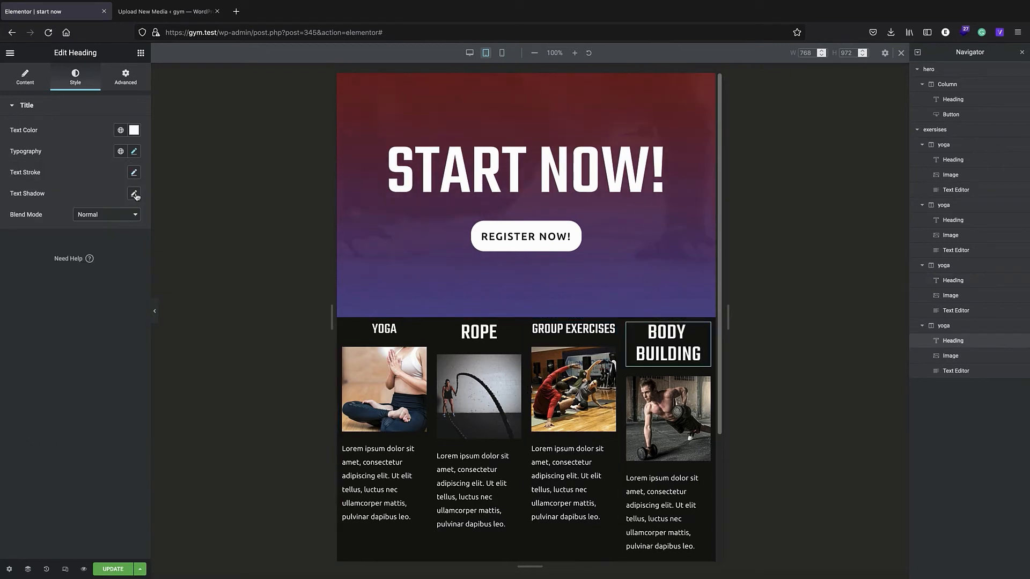
pyautogui.click(134, 152)
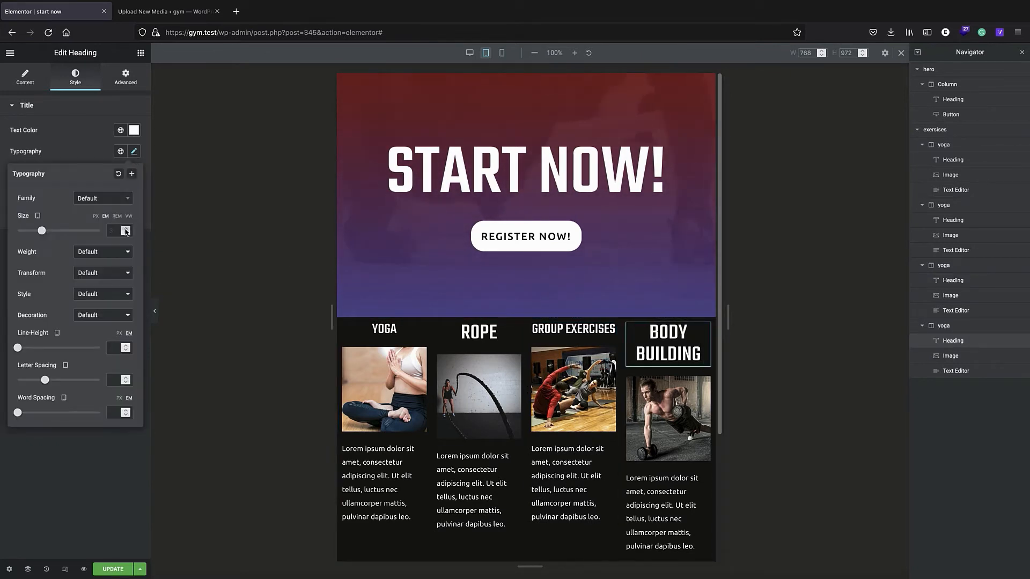
pyautogui.click(126, 233)
pyautogui.click(125, 229)
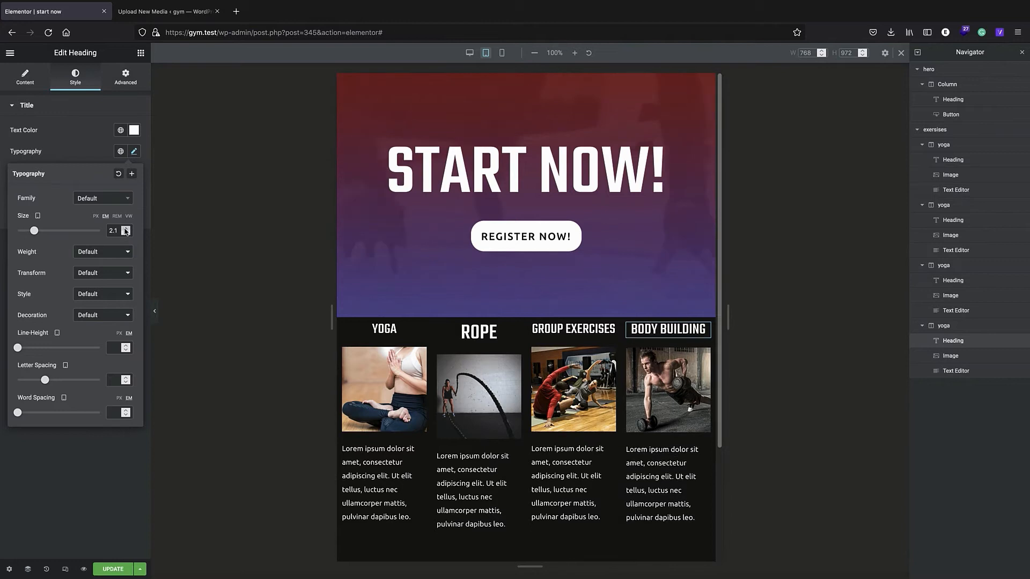
# - Set the tablet typography size of the "rope" heading to 2 em
pyautogui.click(479, 389)
pyautogui.click(479, 332)
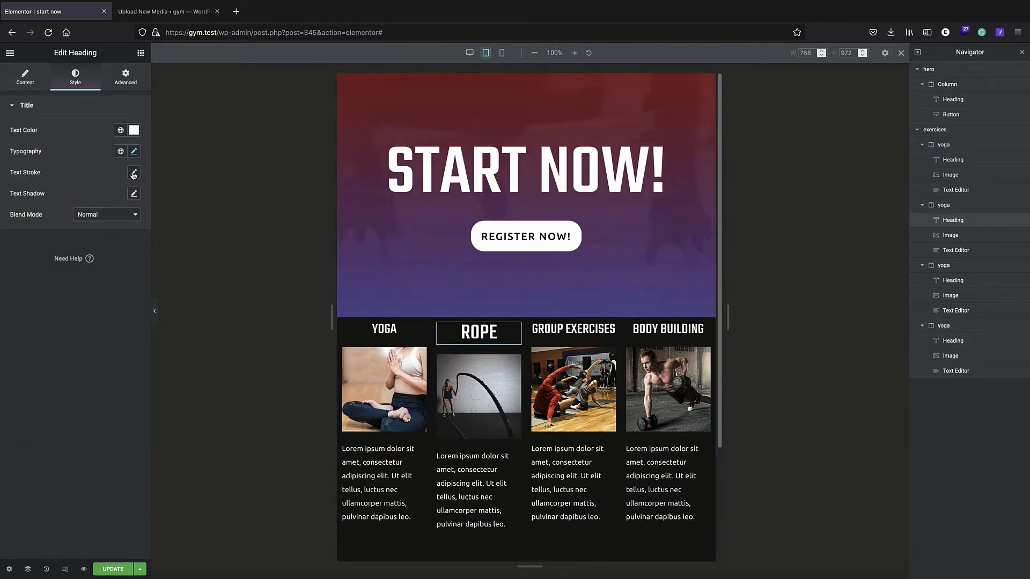
pyautogui.click(133, 195)
pyautogui.click(132, 152)
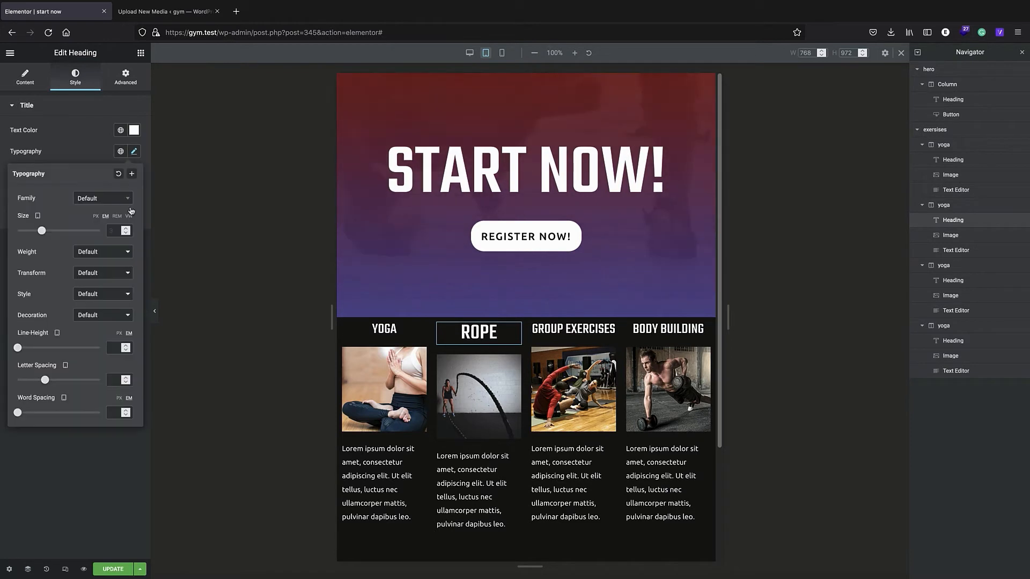
pyautogui.click(126, 232)
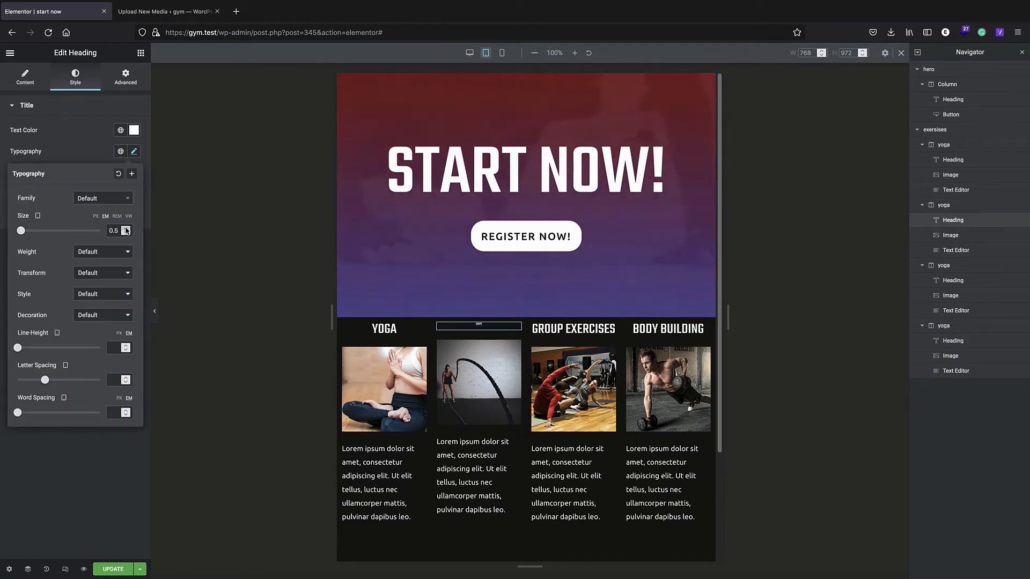
pyautogui.click(126, 229)
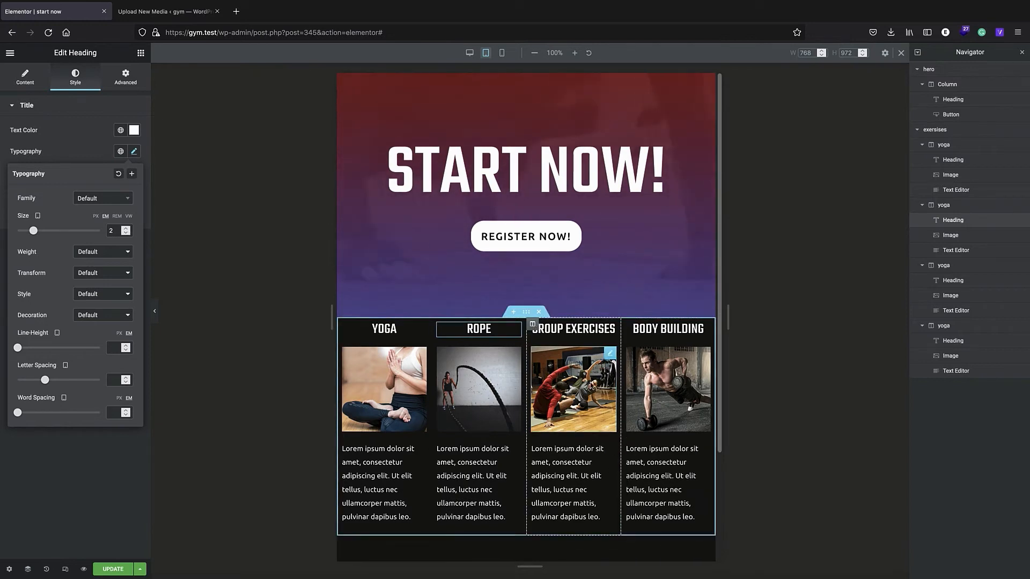
# - Return to the desktop preview and check the four exercise columns
pyautogui.click(498, 47)
pyautogui.click(470, 53)
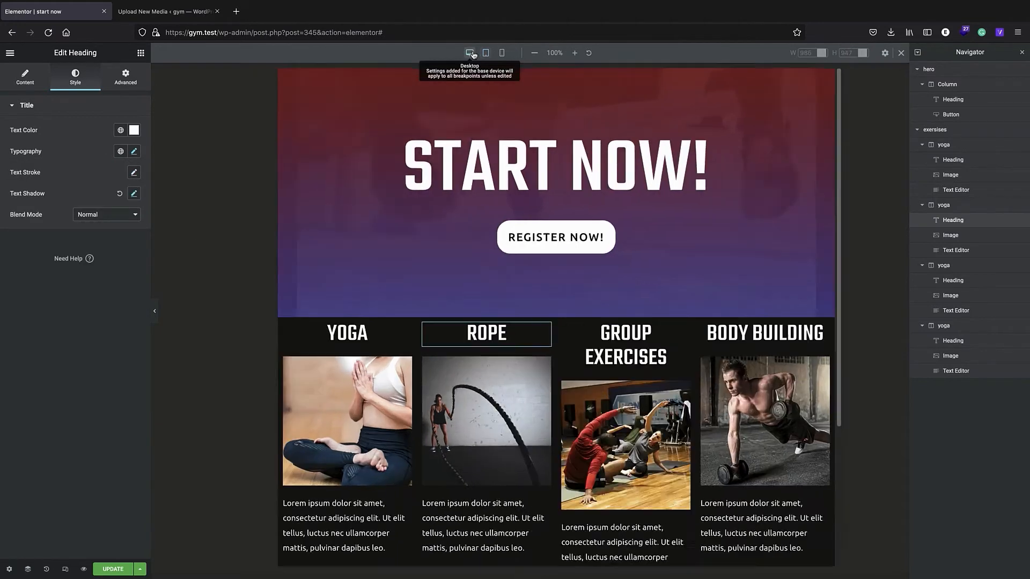
pyautogui.scroll(-3, 626, 315)
pyautogui.scroll(1, 456, 327)
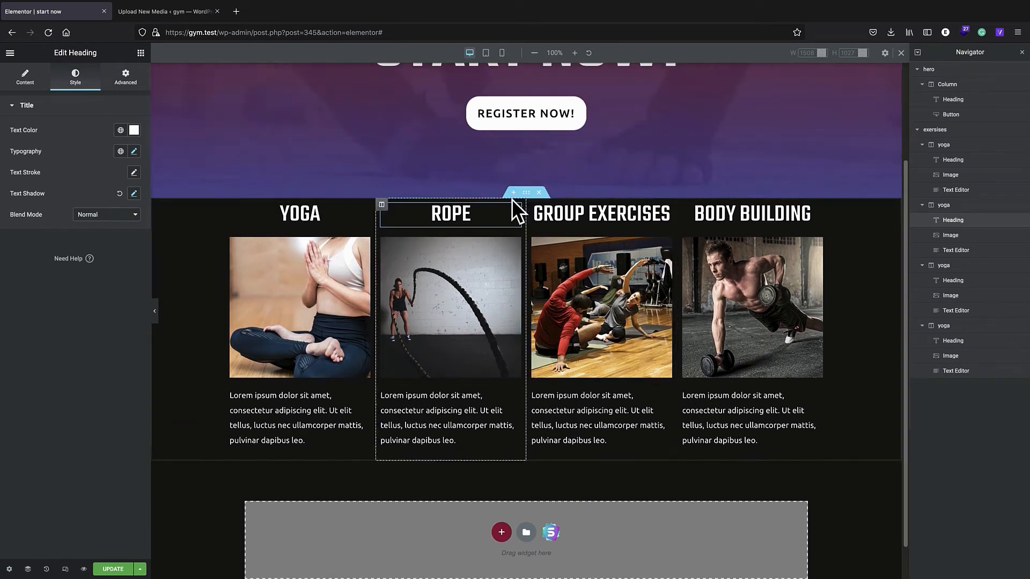
# - Add a one-column section and move it between the hero and exersises sections
pyautogui.click(141, 52)
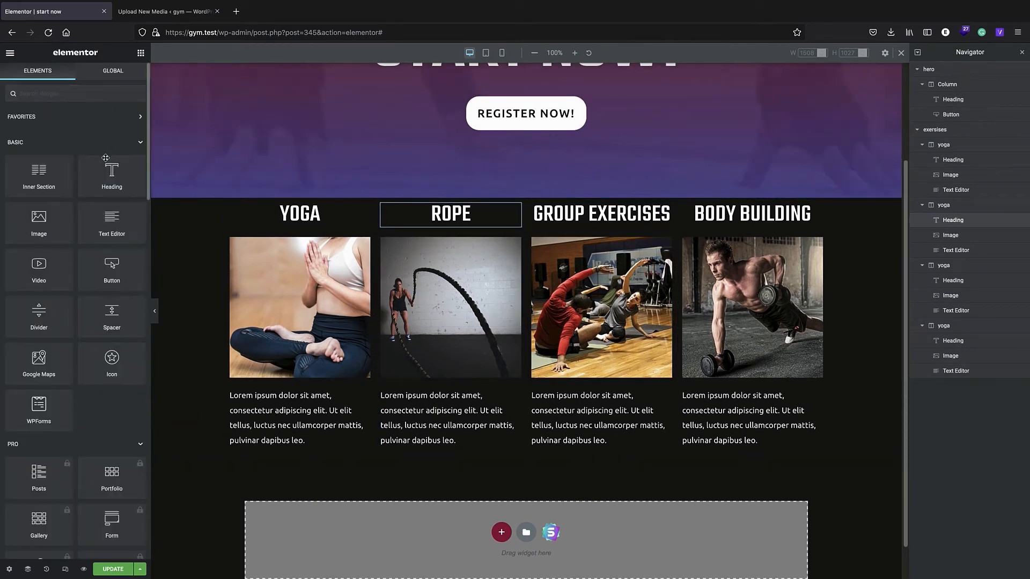
pyautogui.moveTo(112, 179); pyautogui.dragTo(959, 220)
pyautogui.scroll(-3, 499, 376)
pyautogui.click(499, 490)
pyautogui.click(411, 515)
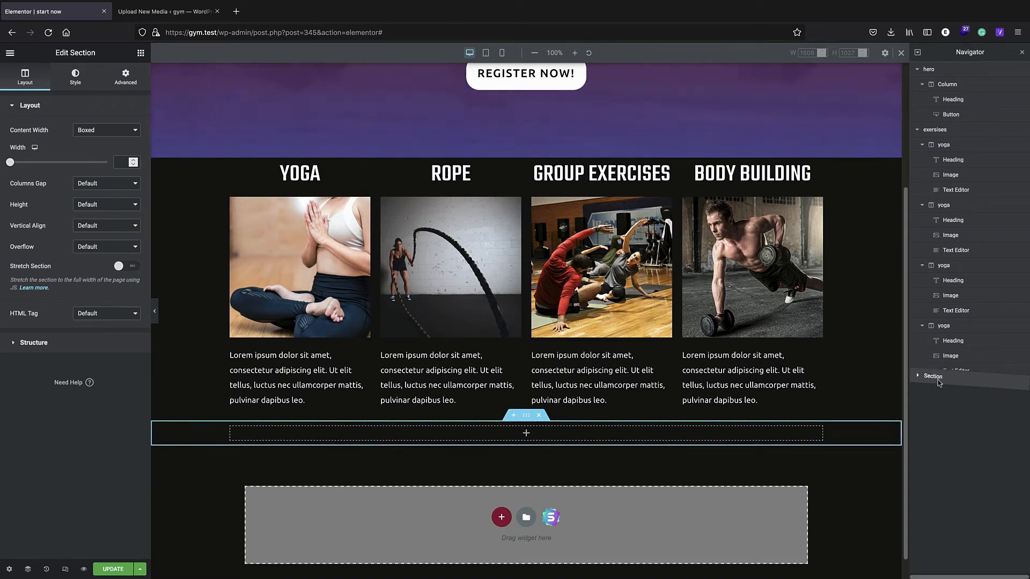
pyautogui.moveTo(943, 382); pyautogui.dragTo(955, 132)
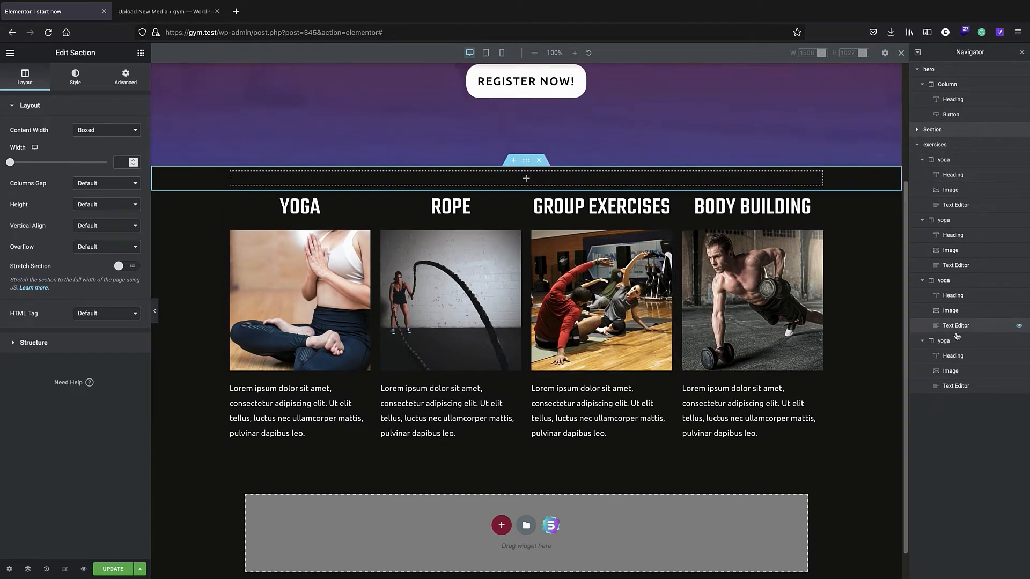
# - Add a heading widget to the empty section above the exercise columns and title it "Exersises"
pyautogui.click(934, 390)
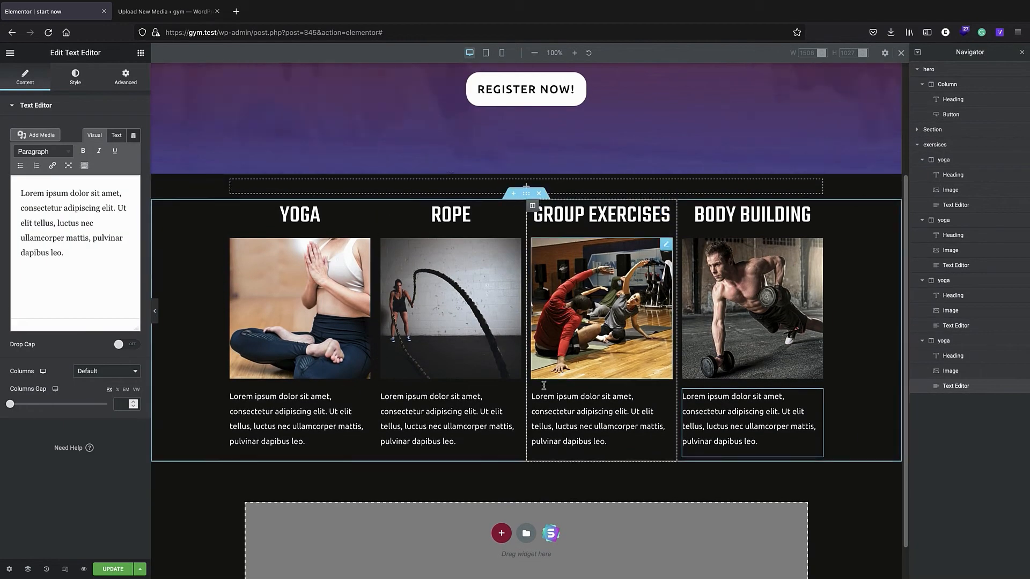
pyautogui.click(140, 53)
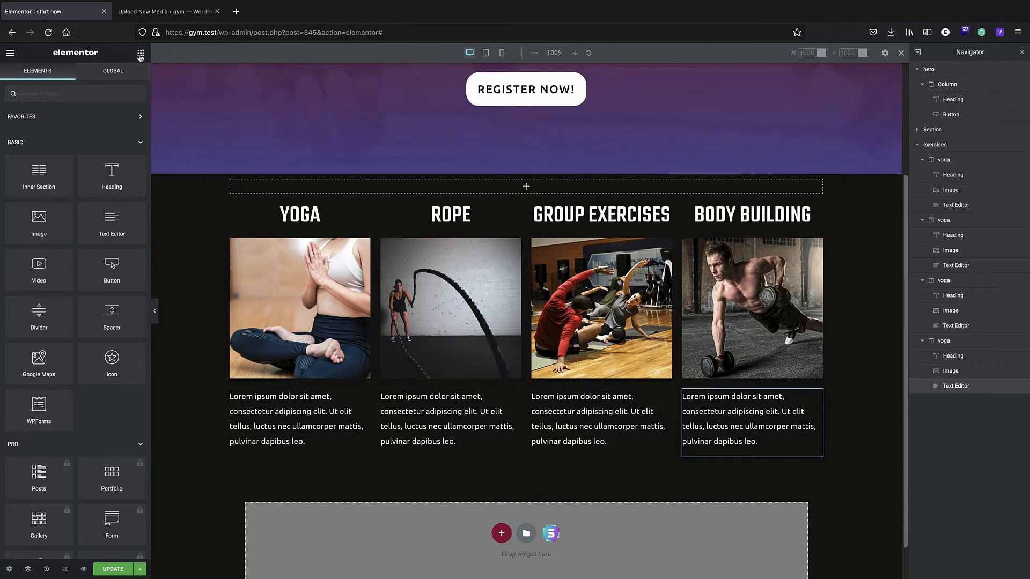
pyautogui.moveTo(115, 160); pyautogui.dragTo(517, 188)
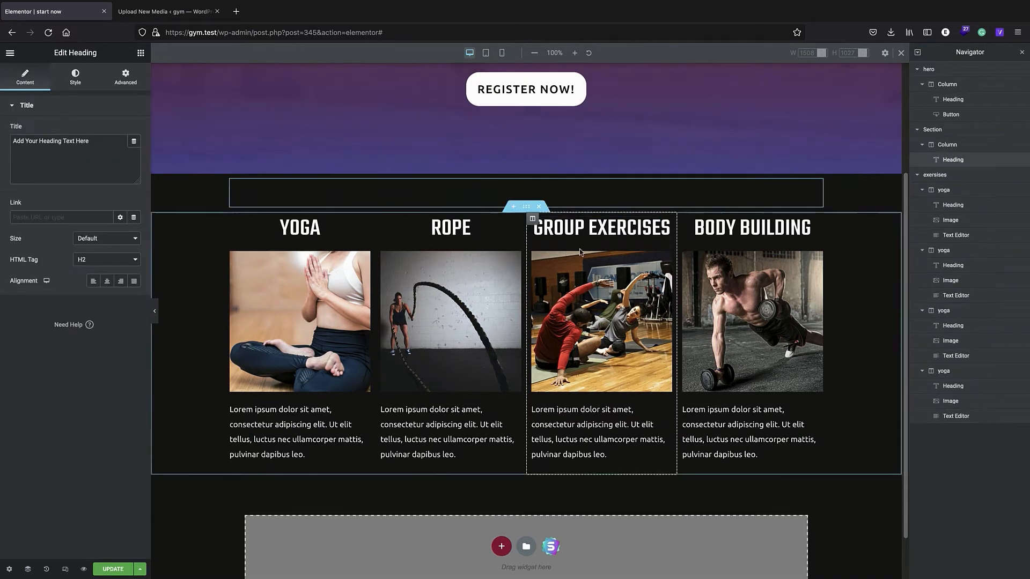
pyautogui.tripleClick(92, 145)
pyautogui.press('BackSpace')
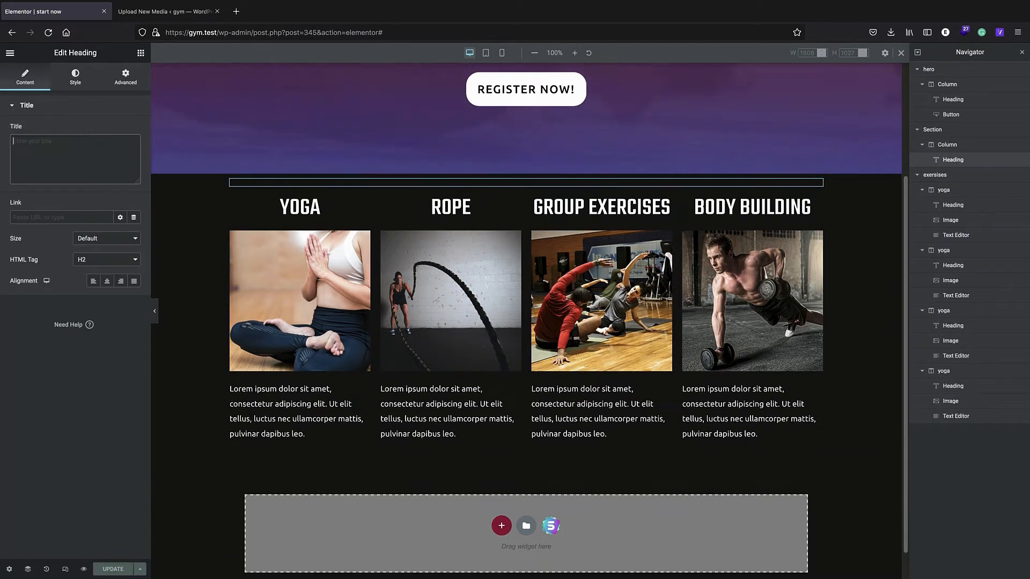
pyautogui.write('exersises')
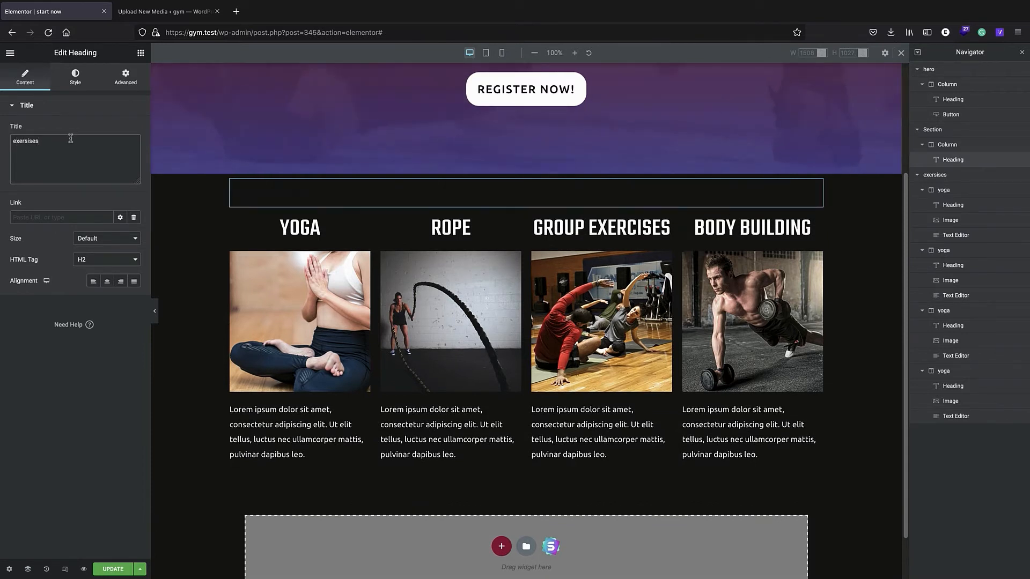
pyautogui.click(14, 141)
pyautogui.press('BackSpace')
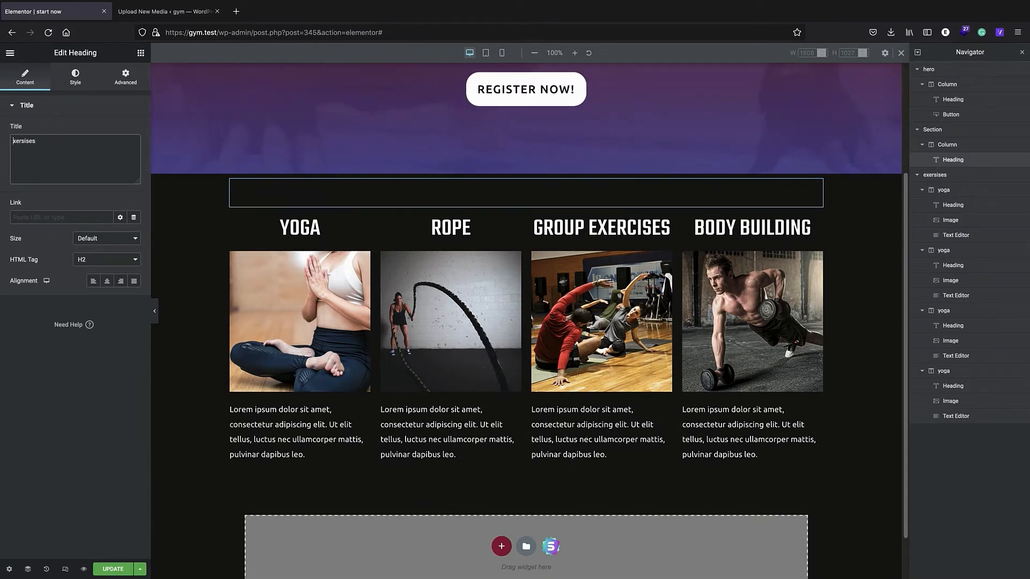
# - Set the "Exersises" heading's text color to white (#FFFFFF) and center it
pyautogui.click(75, 78)
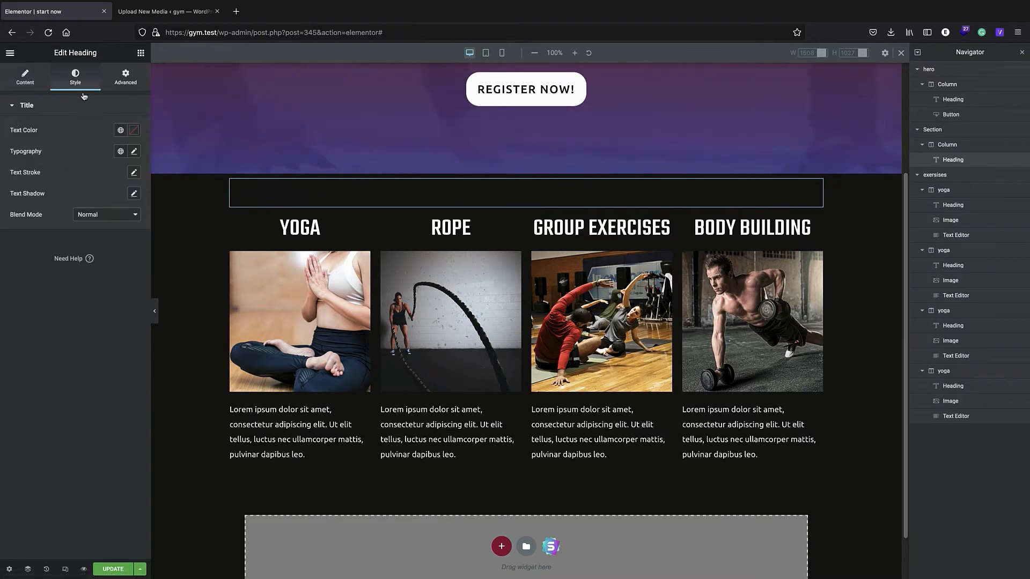
pyautogui.click(133, 130)
pyautogui.write('#FFFFFF')
pyautogui.click(32, 371)
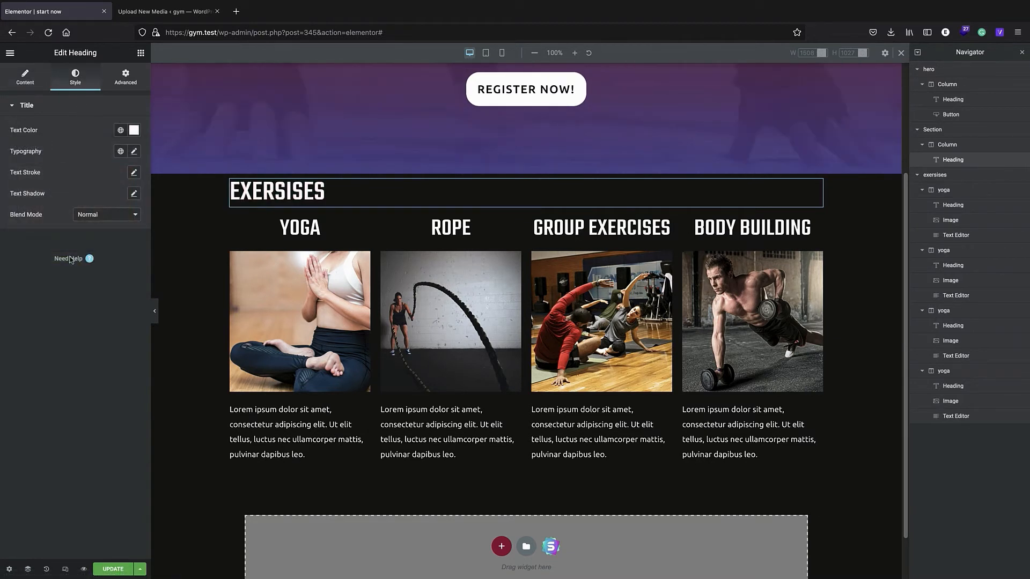
pyautogui.click(25, 78)
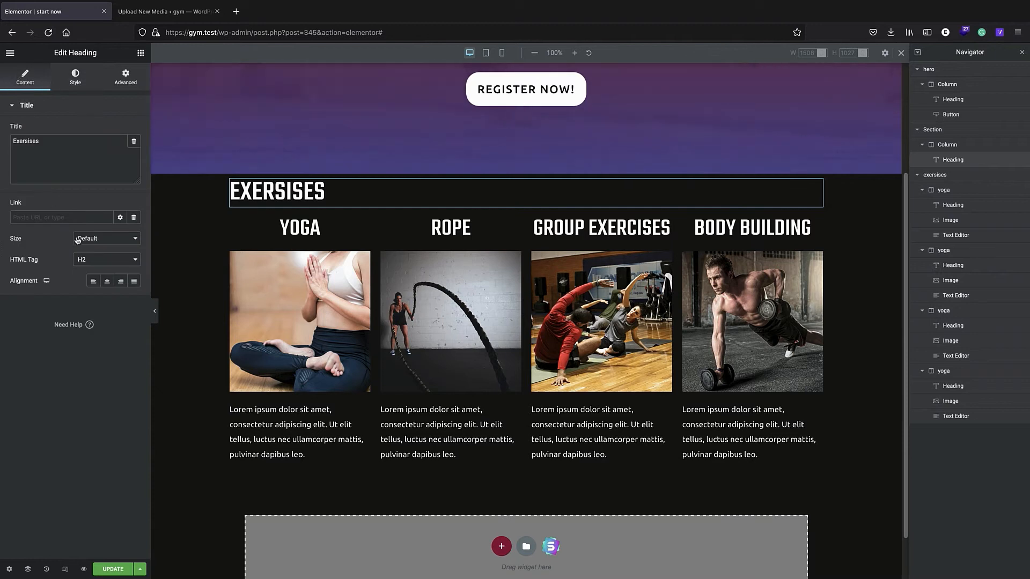
pyautogui.click(107, 281)
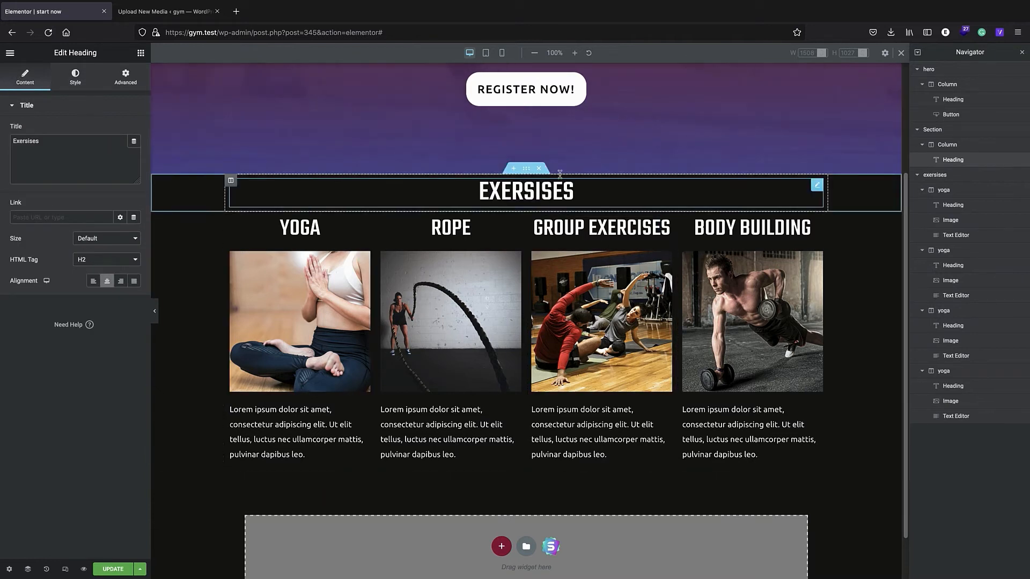
# - Review the titled section on the page and collapse all three sections in the page structure
pyautogui.scroll(-1, 545, 162)
pyautogui.scroll(4, 537, 172)
pyautogui.scroll(-4, 526, 209)
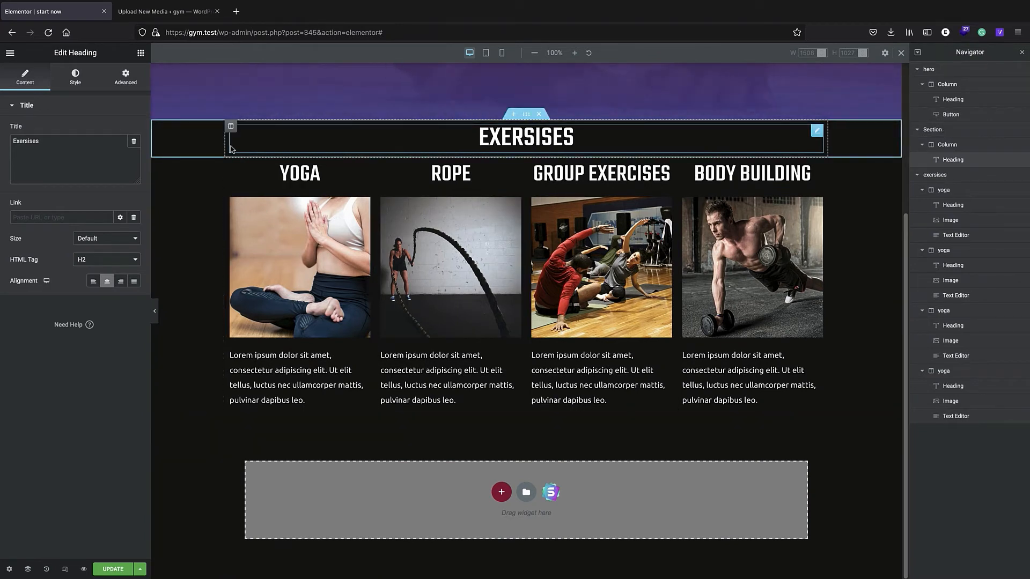
pyautogui.click(918, 129)
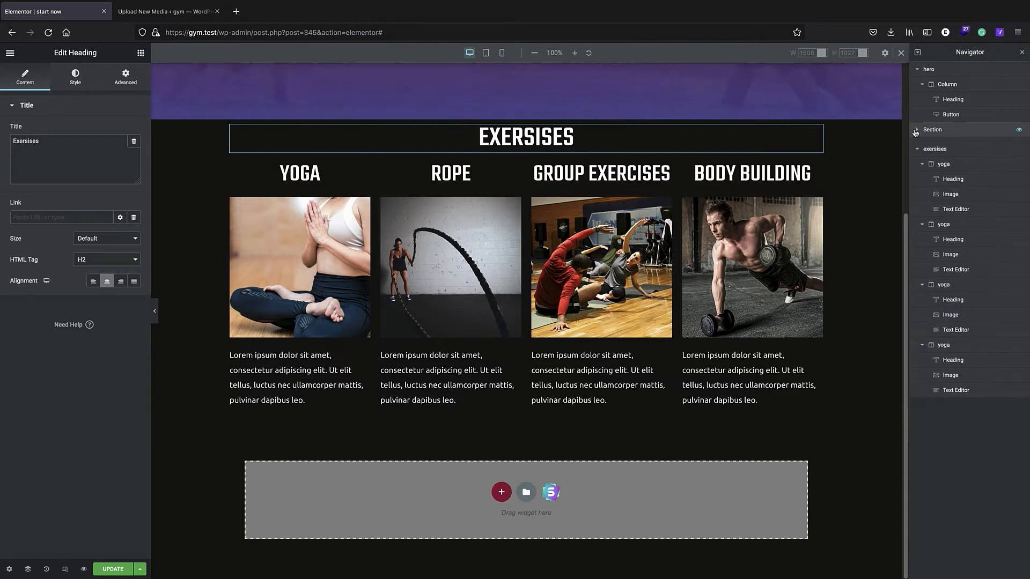
pyautogui.click(918, 69)
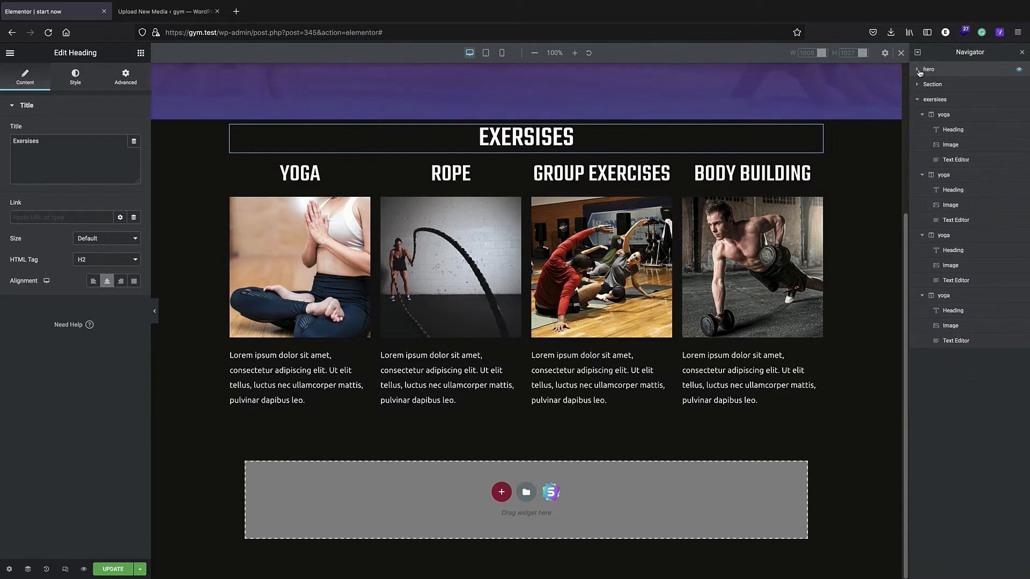
pyautogui.click(917, 100)
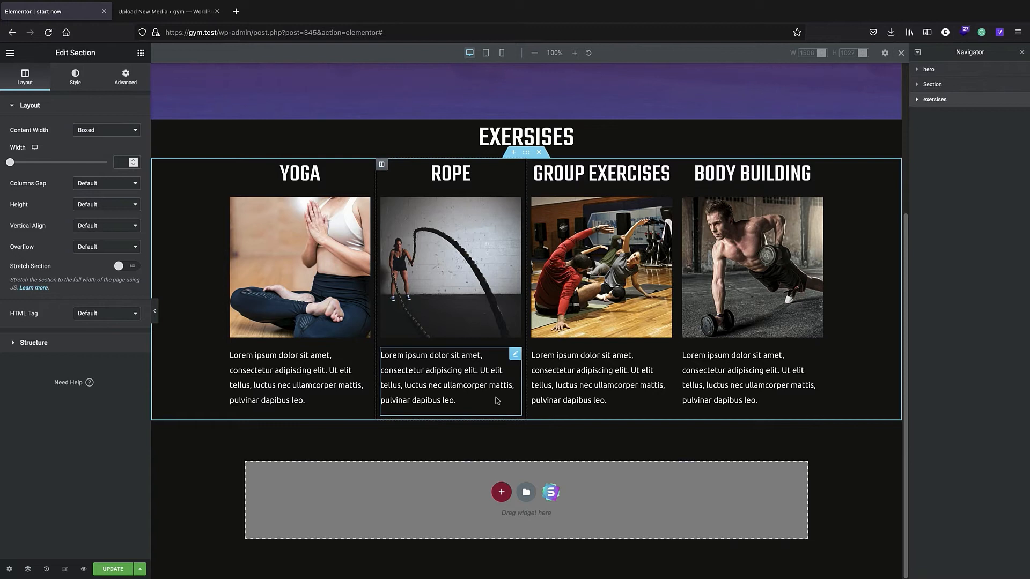
# - Add a one-column section below the exercise columns and rename it "FAQ" in the page structure
pyautogui.click(500, 492)
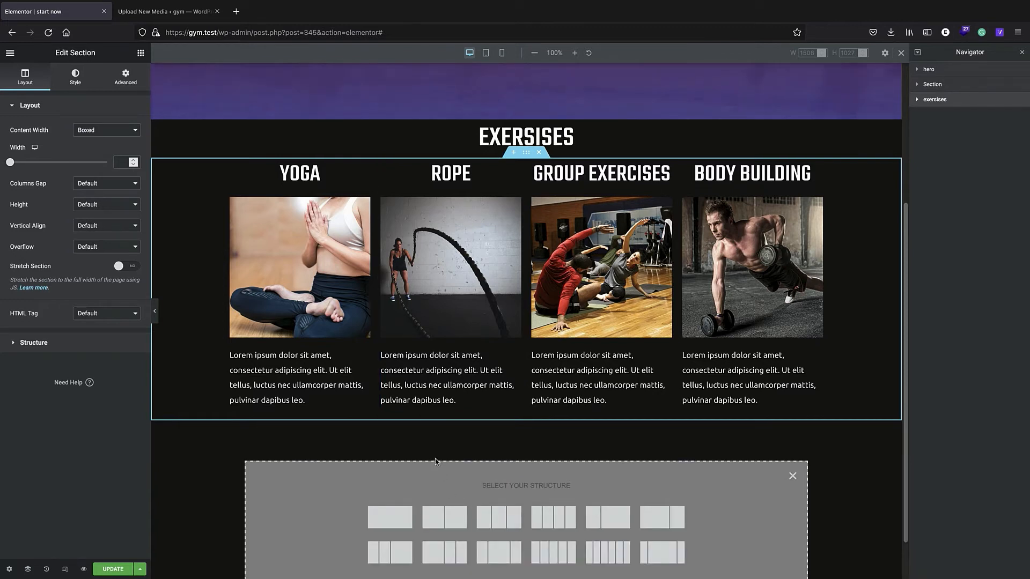
pyautogui.click(397, 516)
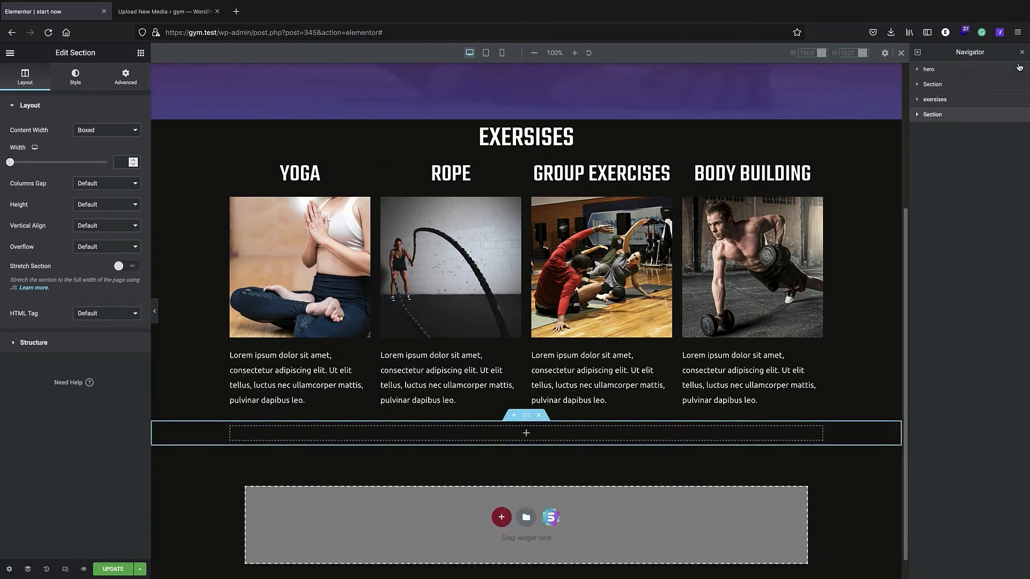
pyautogui.doubleClick(934, 115)
pyautogui.write('FAQ')
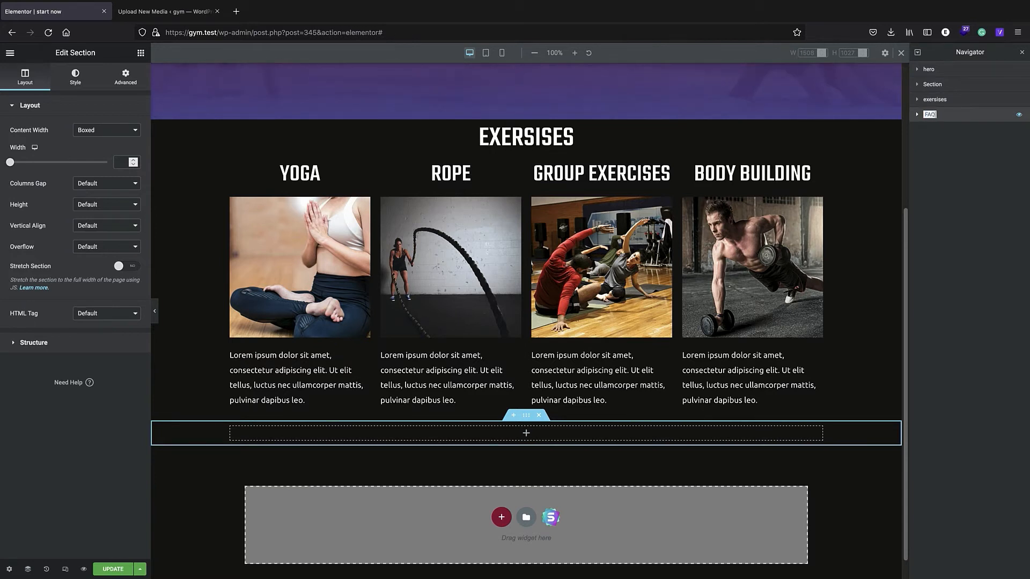
pyautogui.press('Return')
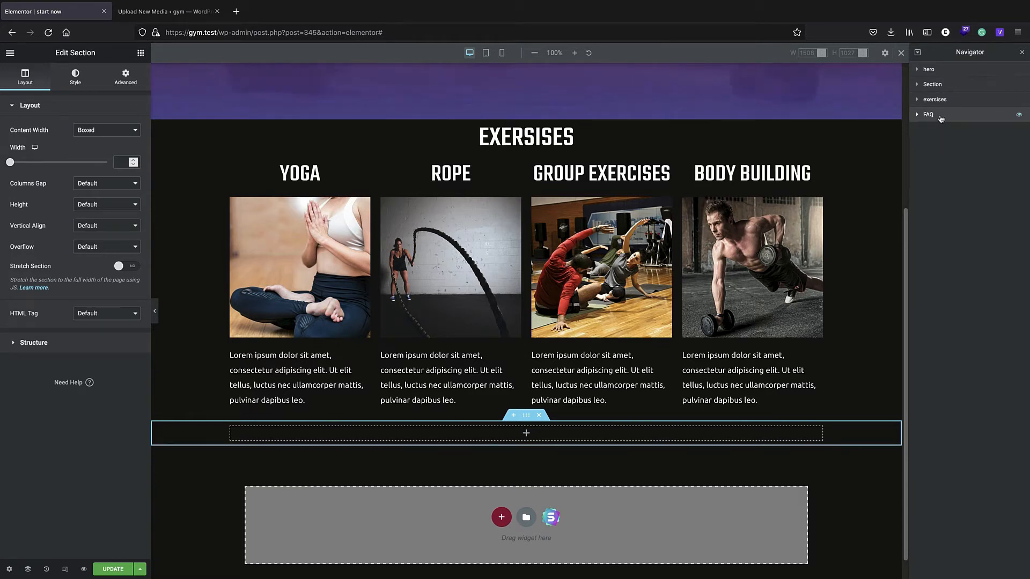
# - Find the Accordion widget and place it in the empty FAQ section
pyautogui.click(141, 53)
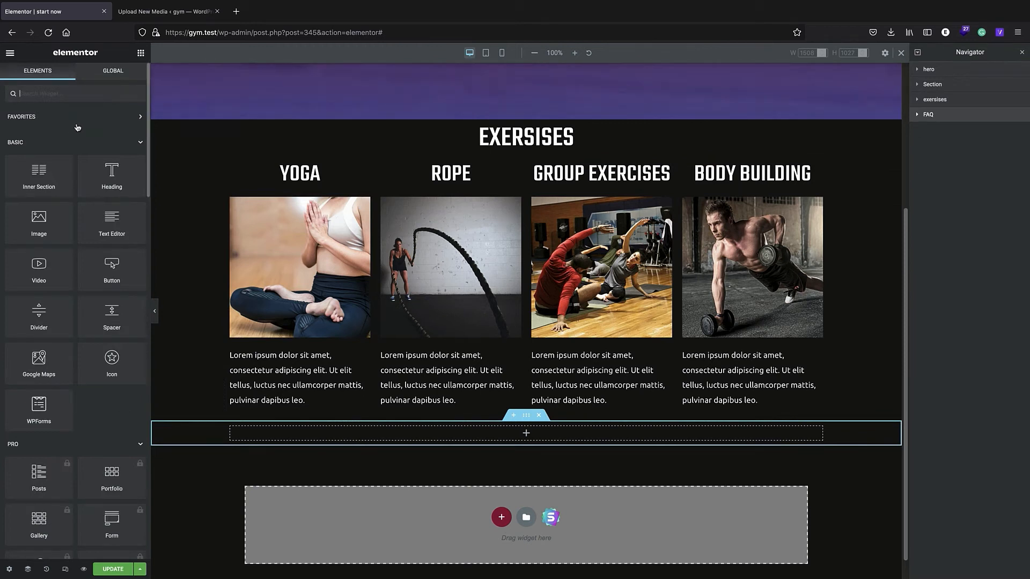
pyautogui.write('A')
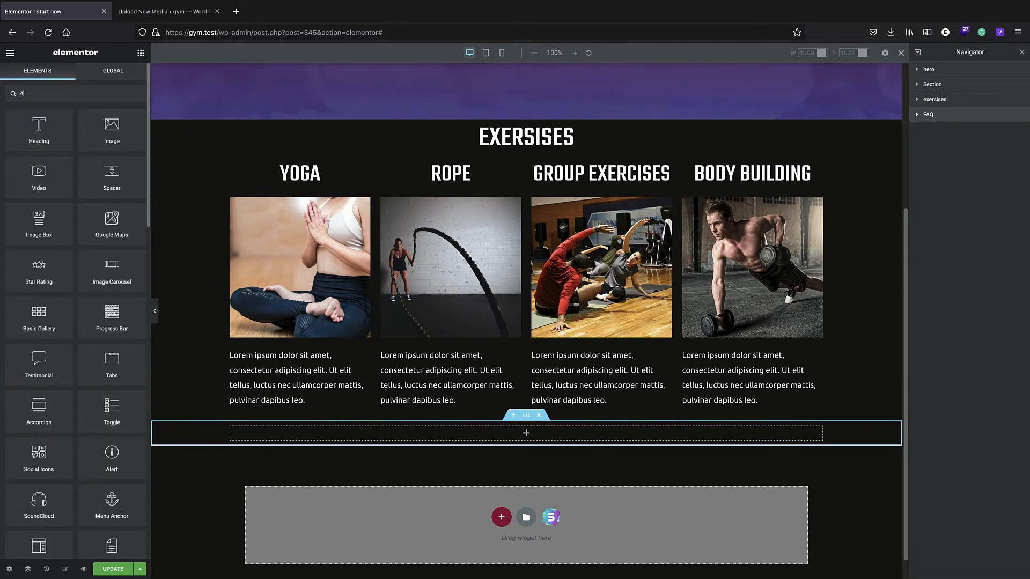
pyautogui.write('CC')
pyautogui.moveTo(110, 132); pyautogui.dragTo(526, 435)
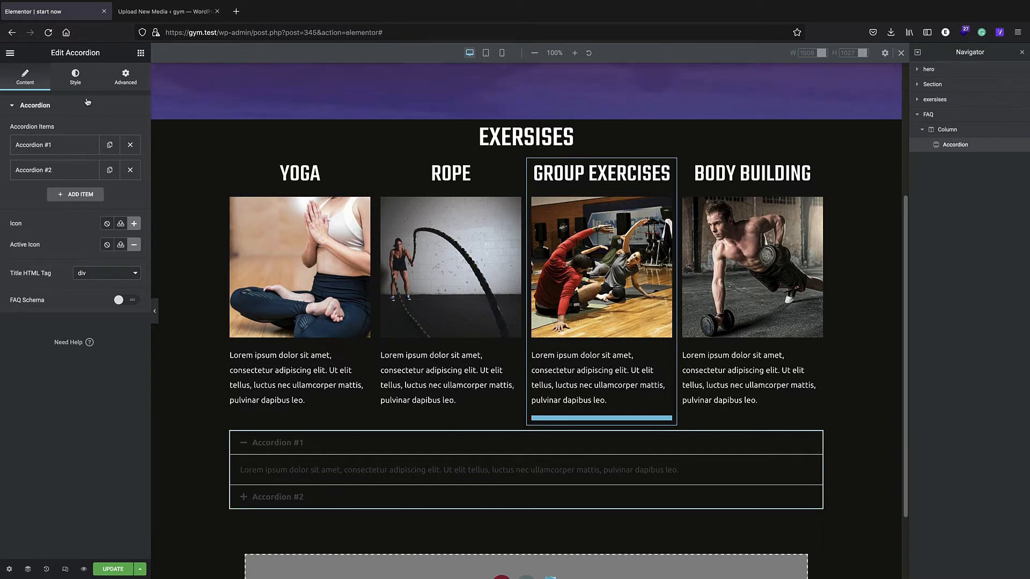
# - Title the first accordion item "Can i cancel my subscription?" and collapse its settings
pyautogui.click(59, 147)
pyautogui.click(52, 143)
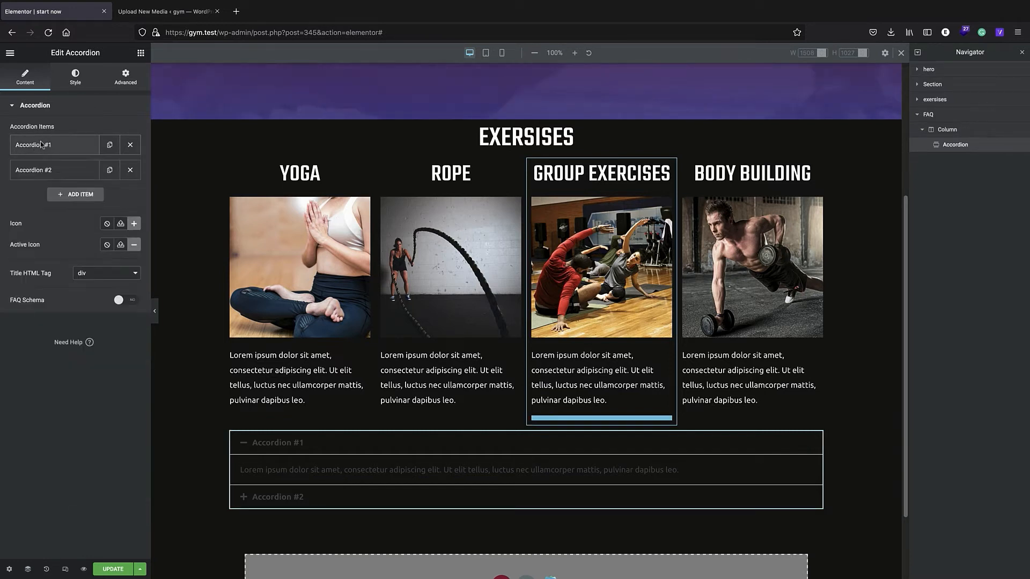
pyautogui.click(56, 146)
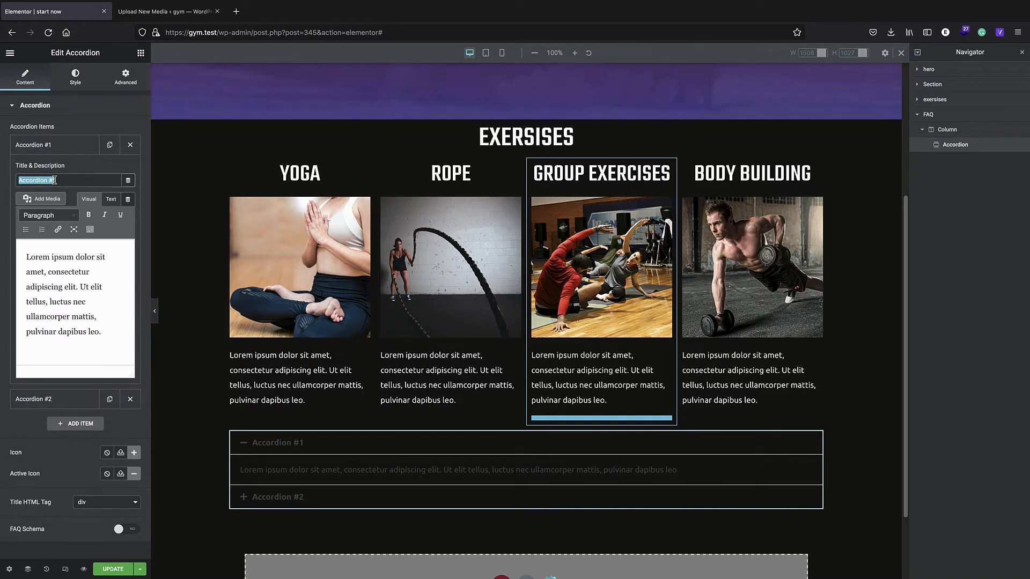
pyautogui.write('can i')
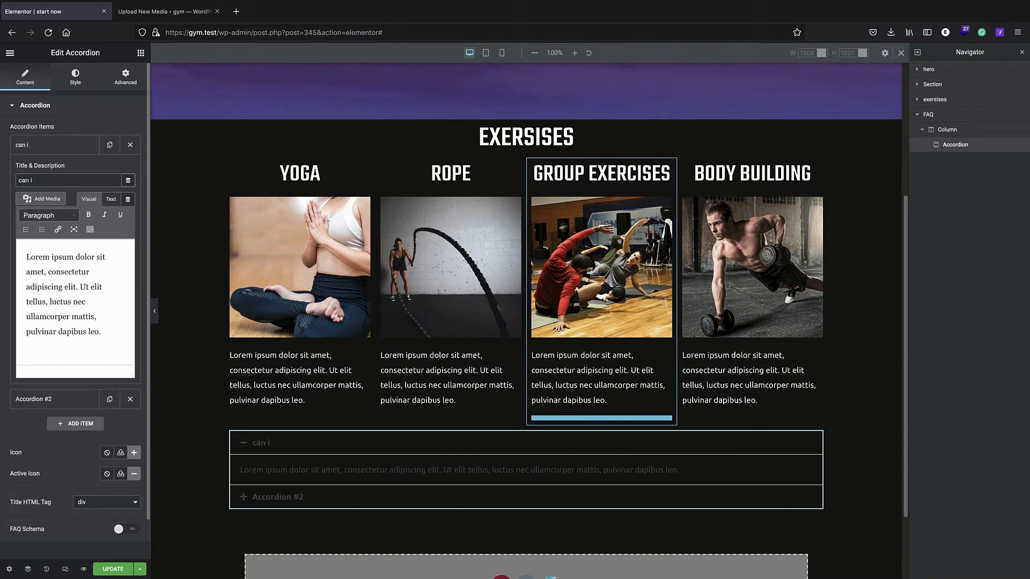
pyautogui.write(' cancel my subscription?')
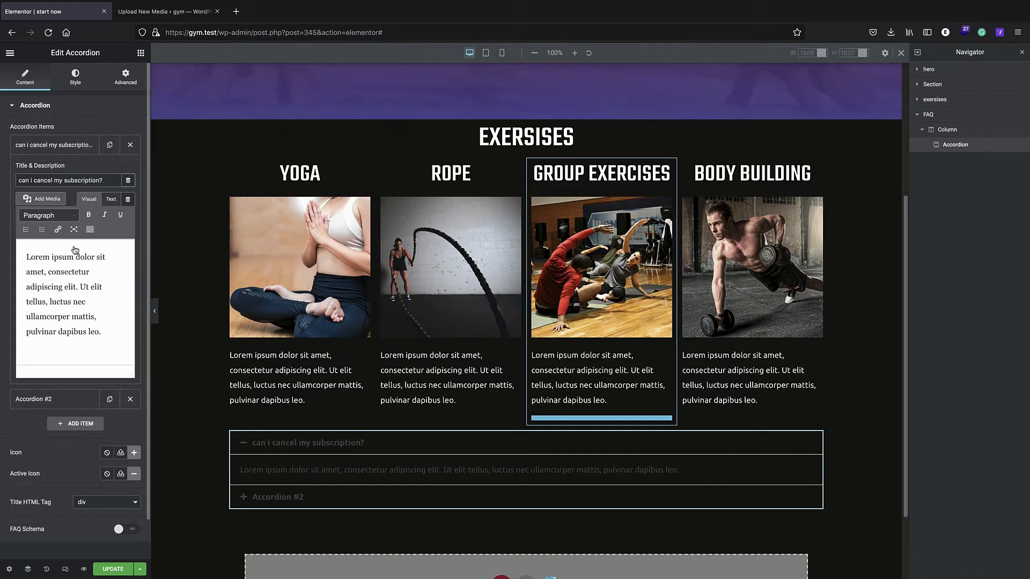
pyautogui.write('C')
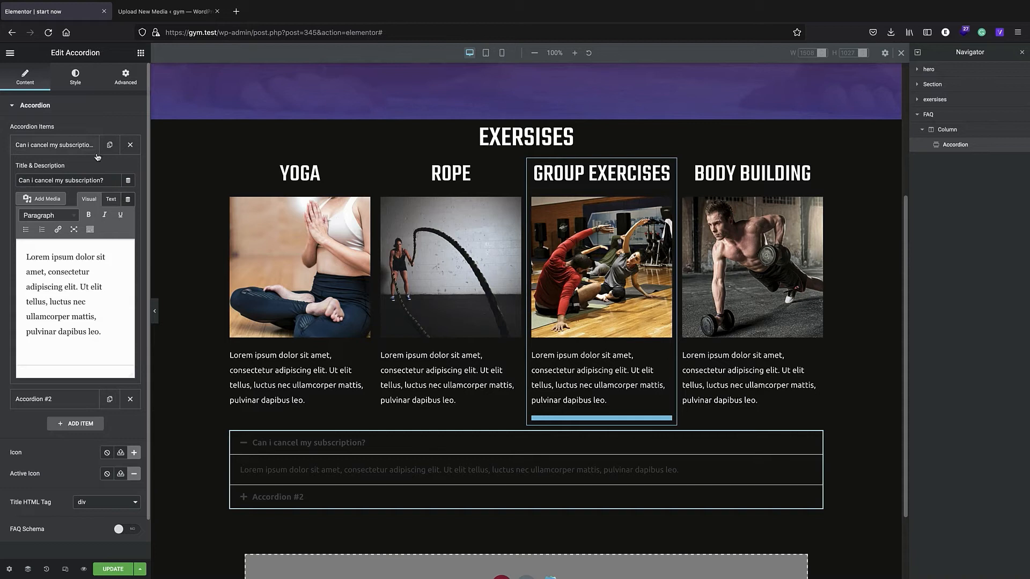
pyautogui.click(47, 146)
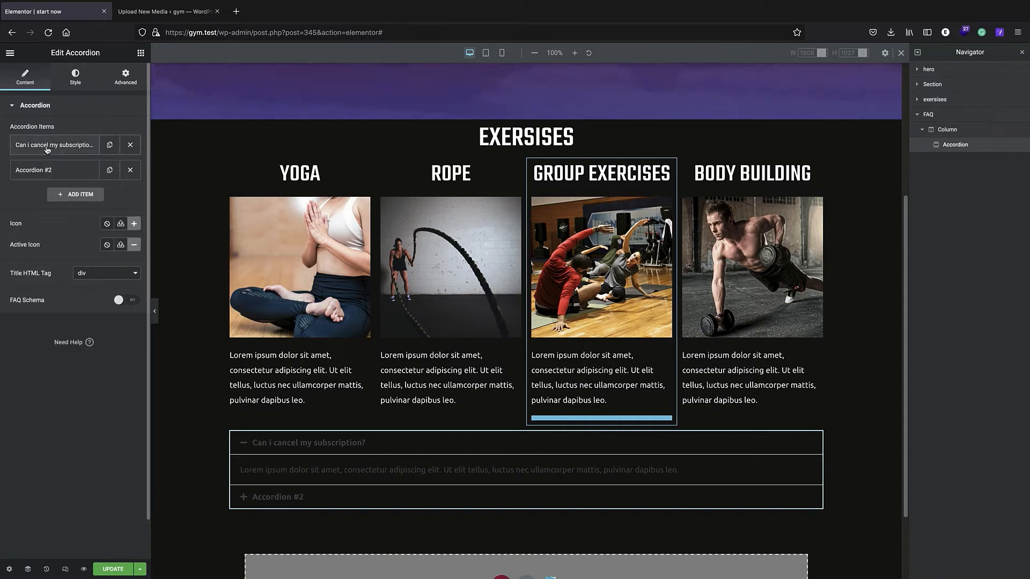
# - Title the second accordion item "How much does it cost?" and collapse its settings
pyautogui.click(47, 170)
pyautogui.tripleClick(50, 205)
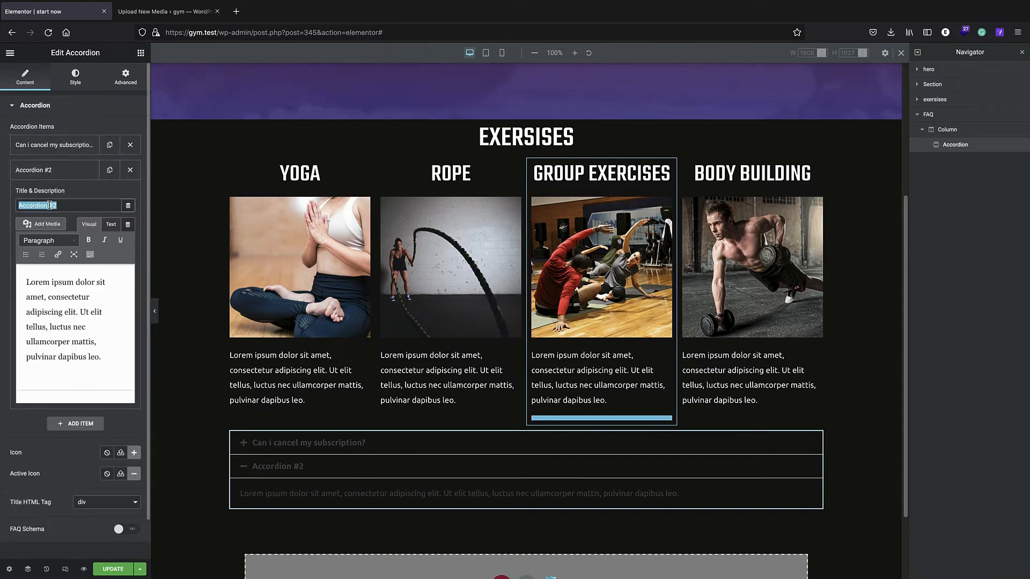
pyautogui.write('Ho')
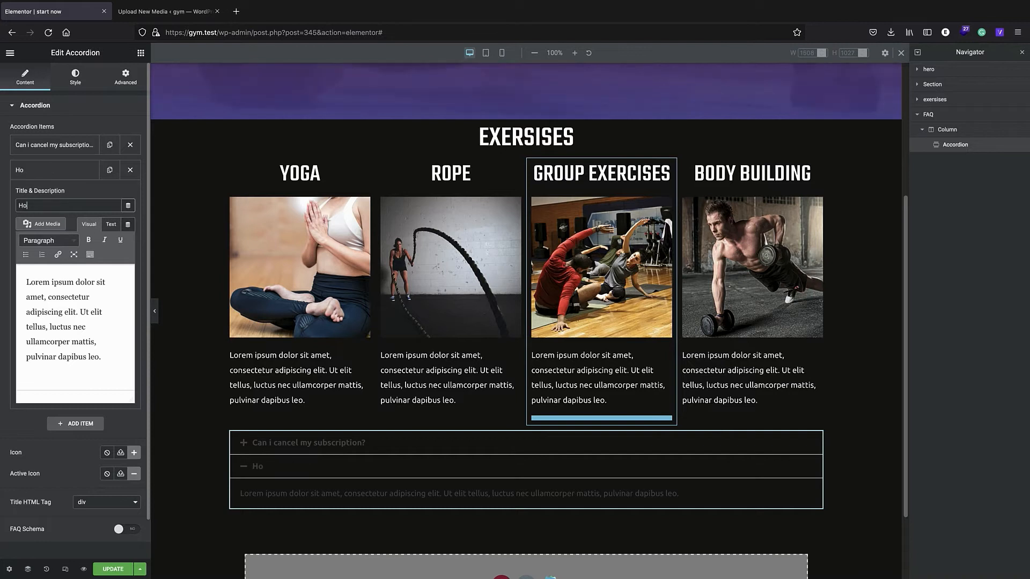
pyautogui.write('w much dos')
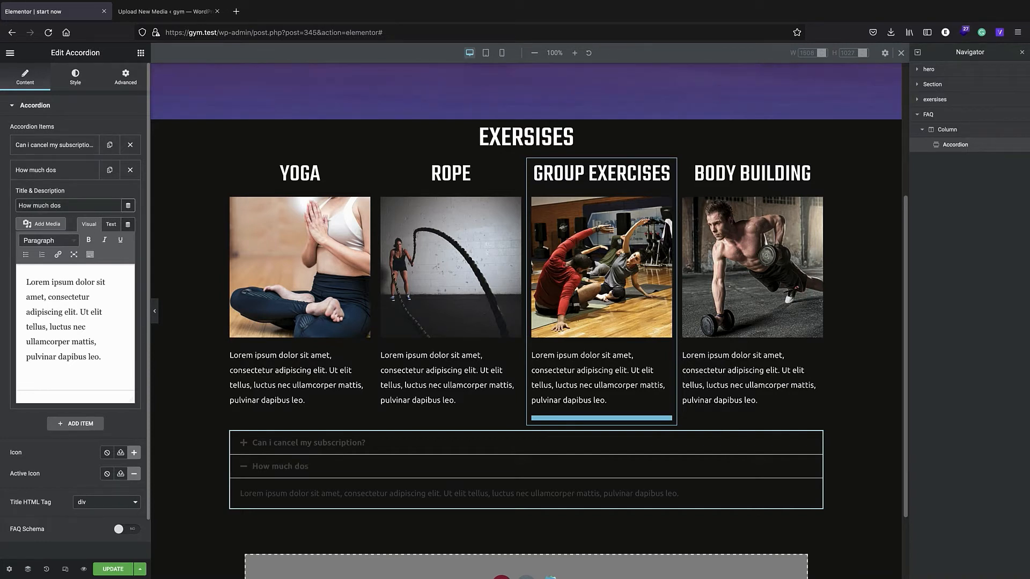
pyautogui.press('BackSpace')
pyautogui.write('es i')
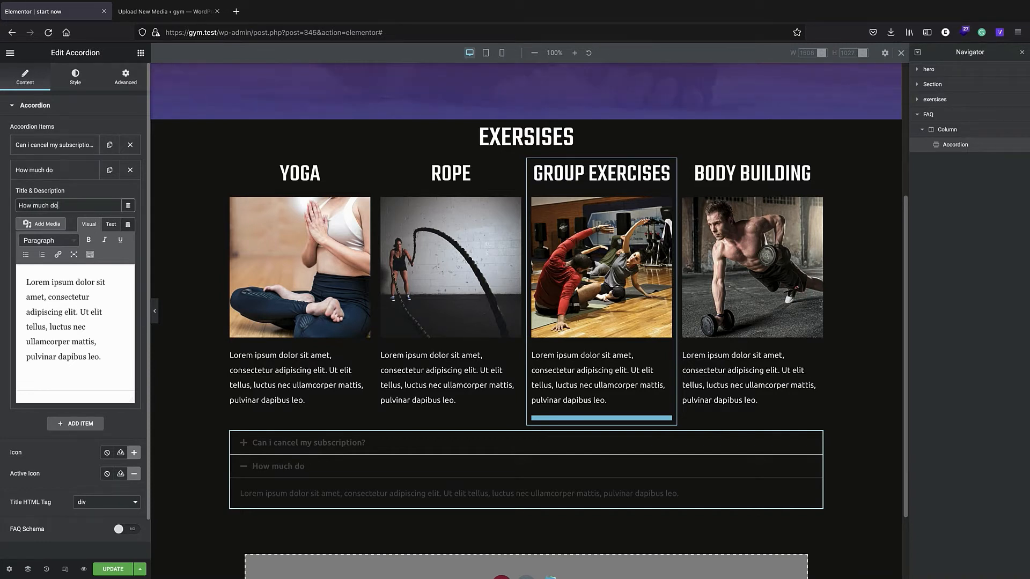
pyautogui.write('t')
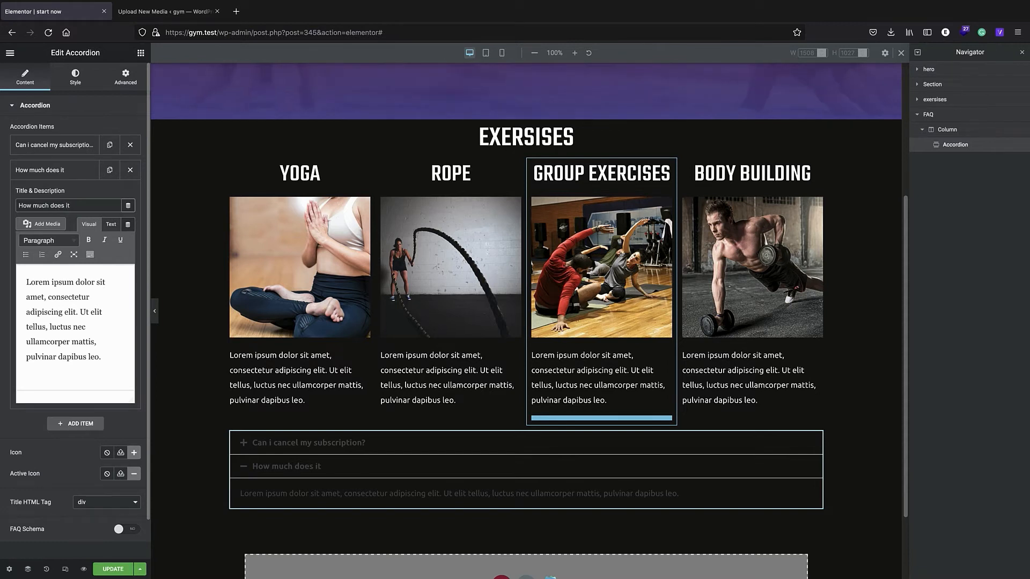
pyautogui.write(' cost?')
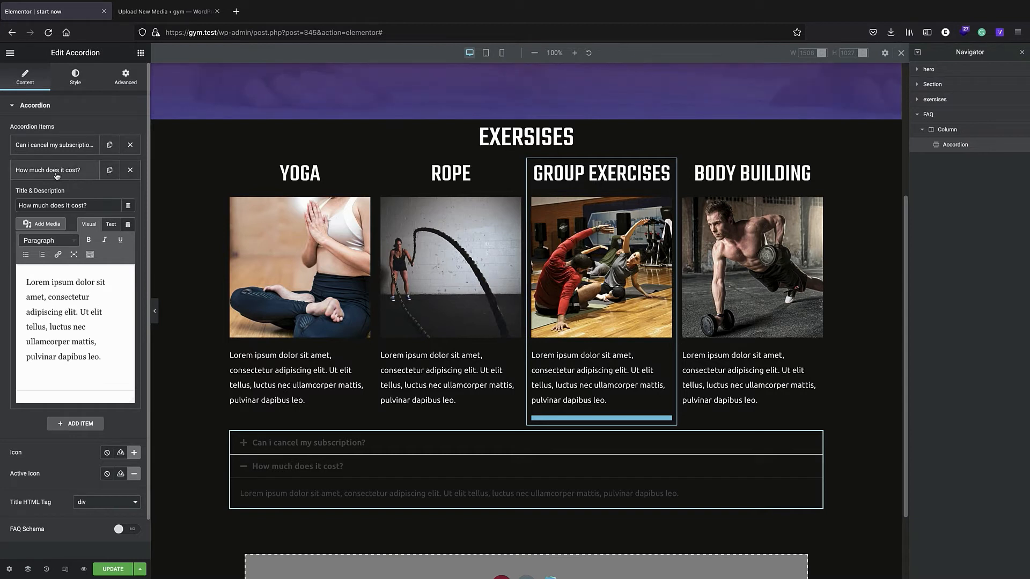
pyautogui.click(75, 170)
# - Add a third accordion item titled "Does it include all items?" and collapse its settings
pyautogui.click(60, 199)
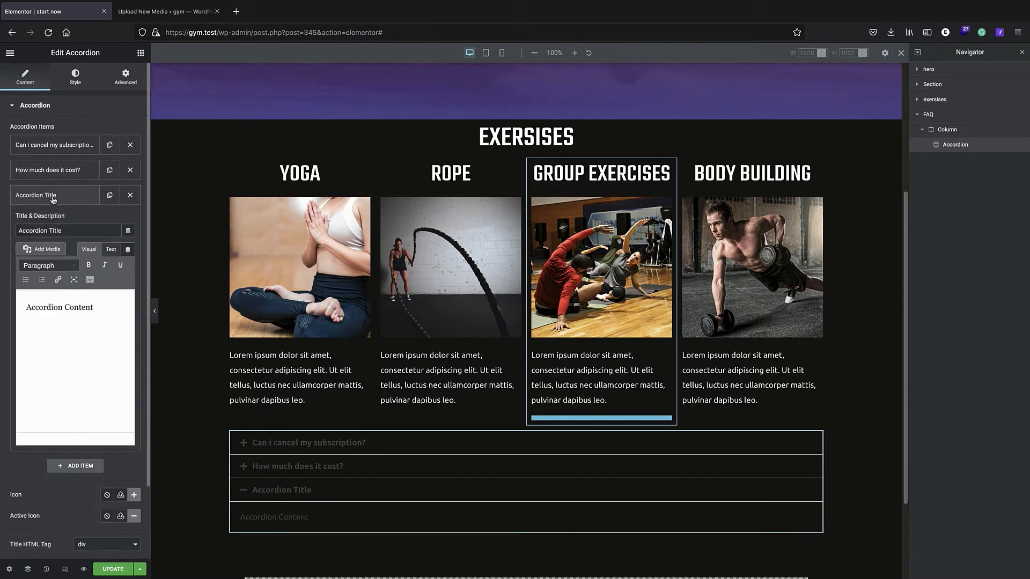
pyautogui.tripleClick(48, 231)
pyautogui.write('Does i')
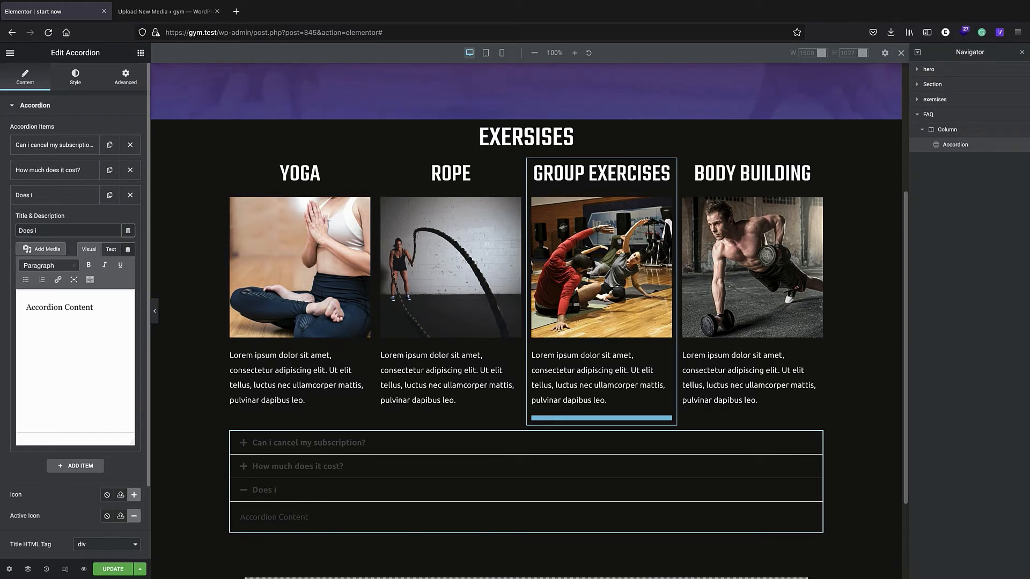
pyautogui.write('t include ')
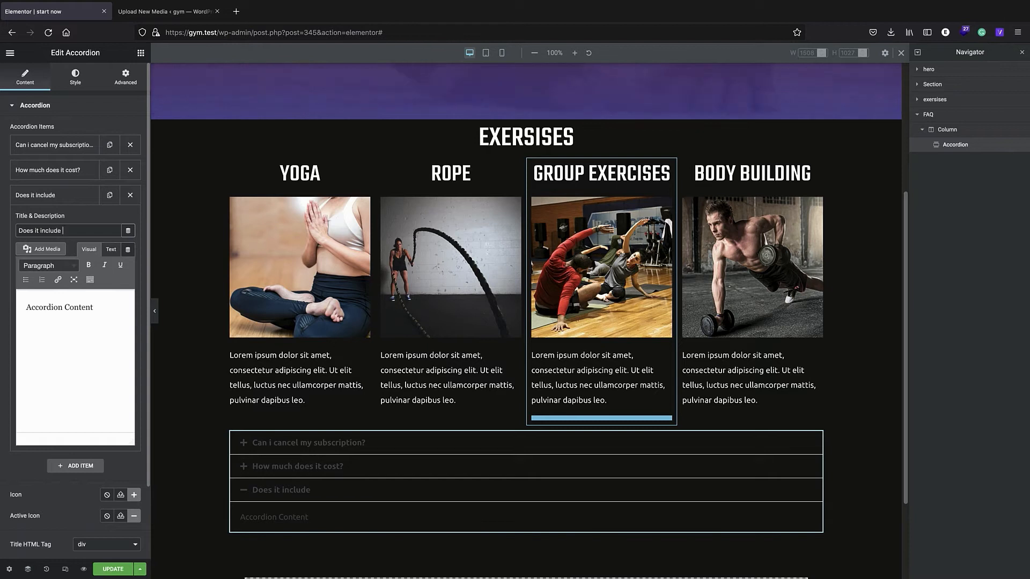
pyautogui.write('all items?')
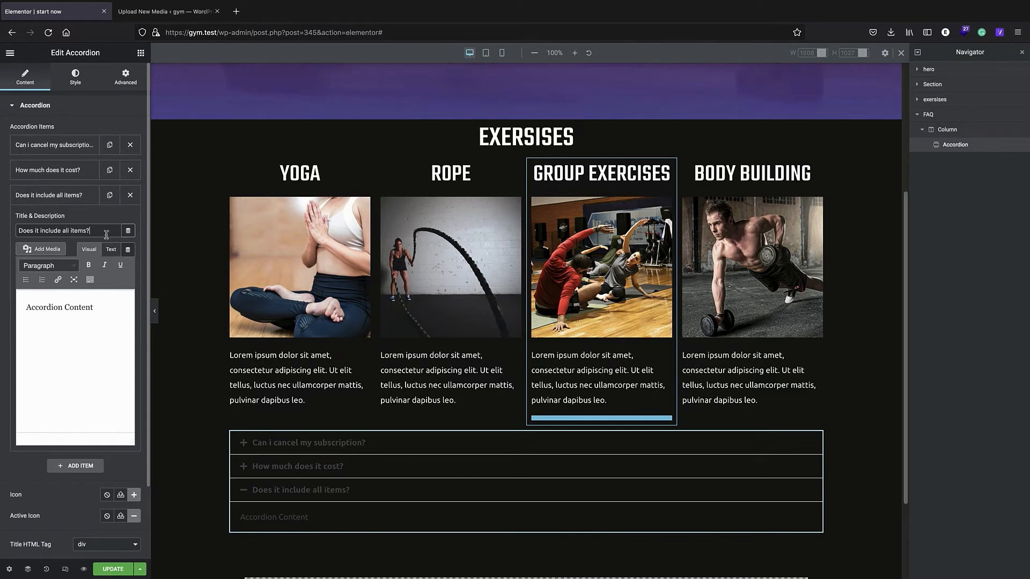
pyautogui.click(64, 195)
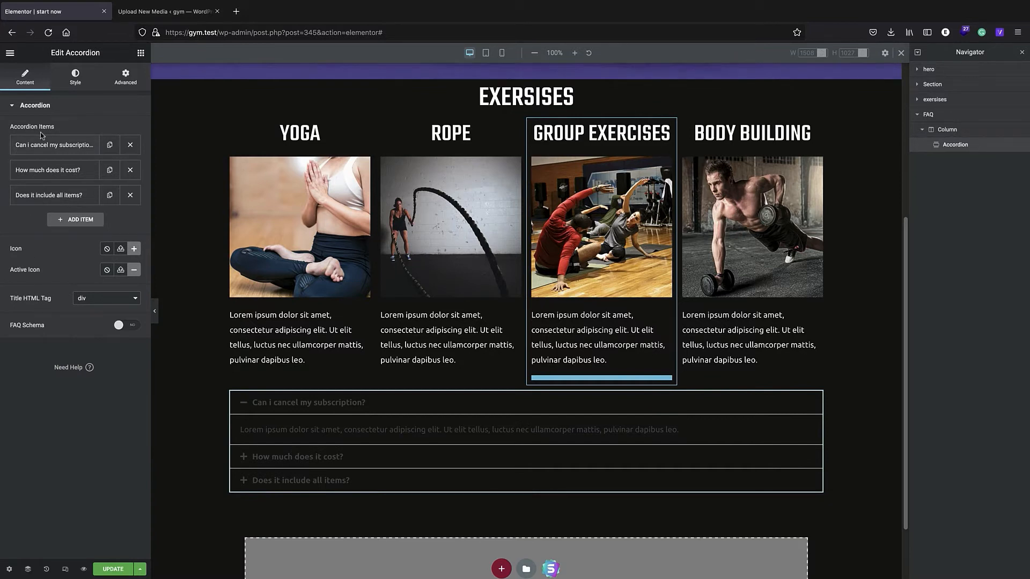
# - Set the accordion's title text color to white (#FFFFFF)
pyautogui.click(74, 81)
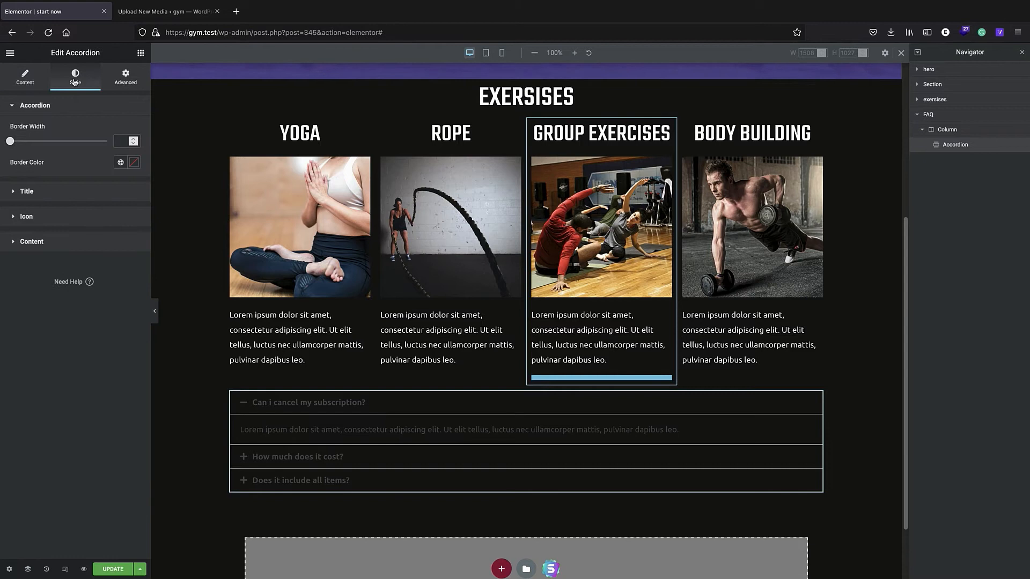
pyautogui.click(15, 196)
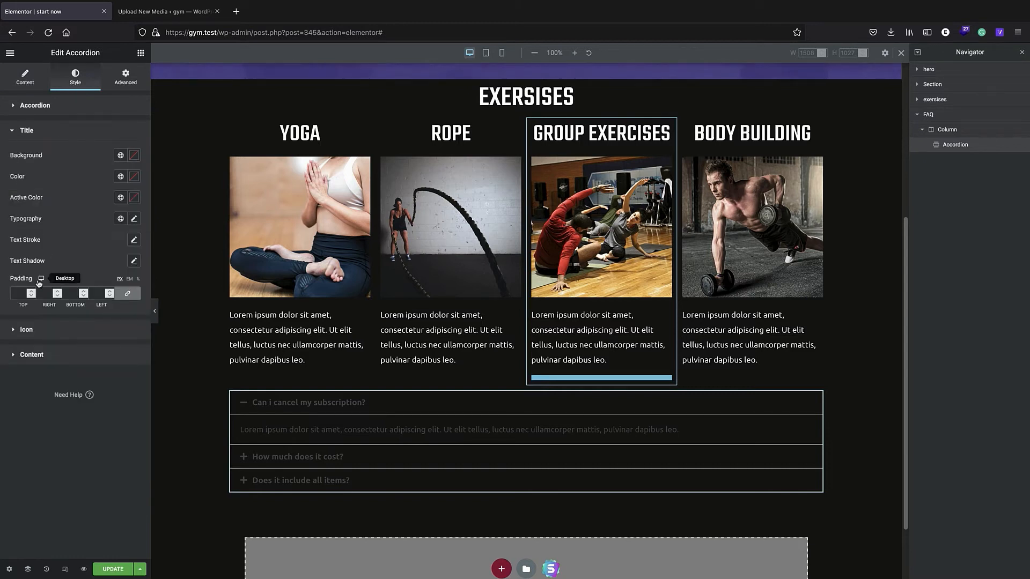
pyautogui.click(133, 156)
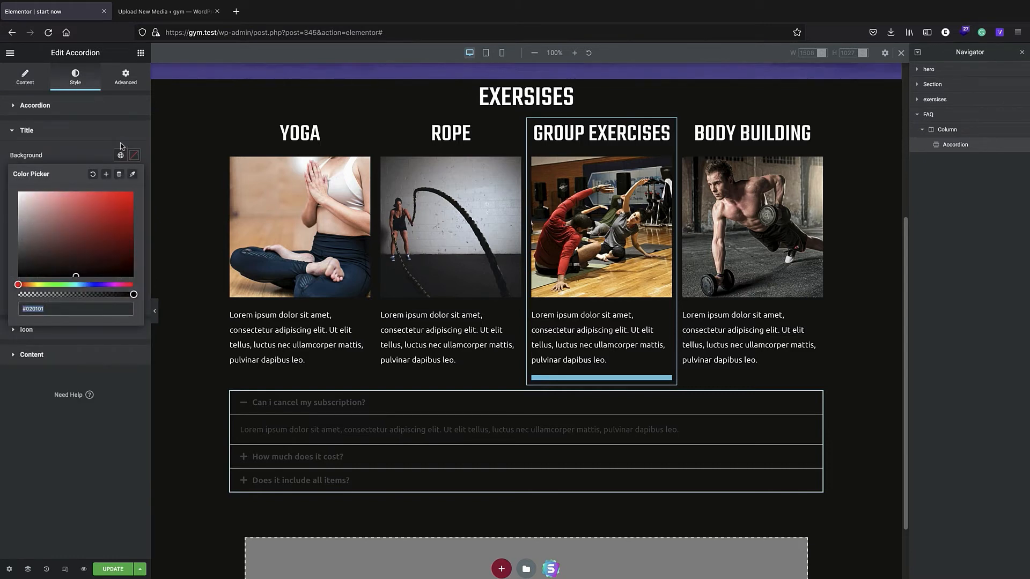
pyautogui.click(117, 141)
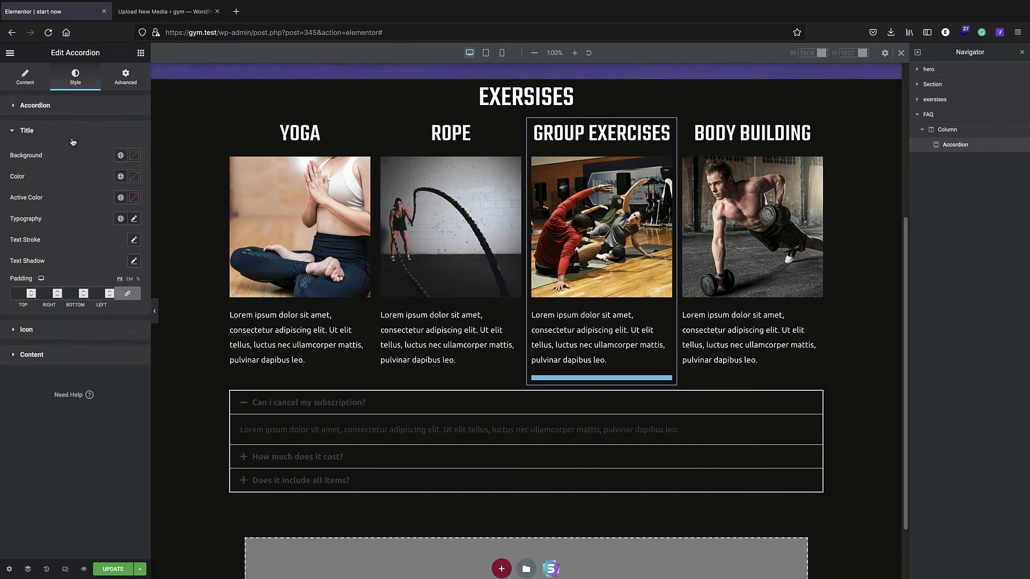
pyautogui.click(134, 178)
pyautogui.moveTo(23, 248); pyautogui.dragTo(11, 204)
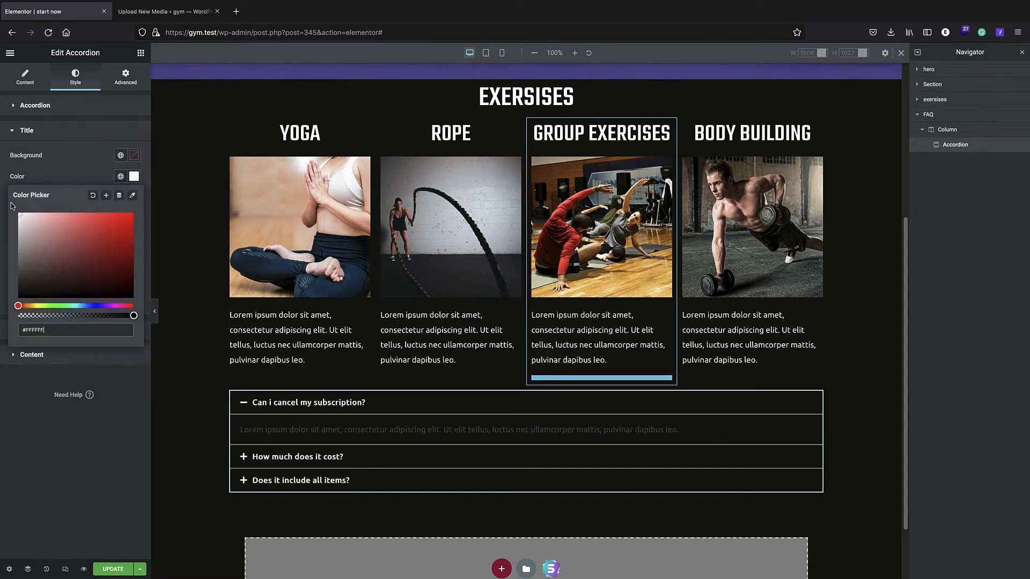
pyautogui.click(70, 140)
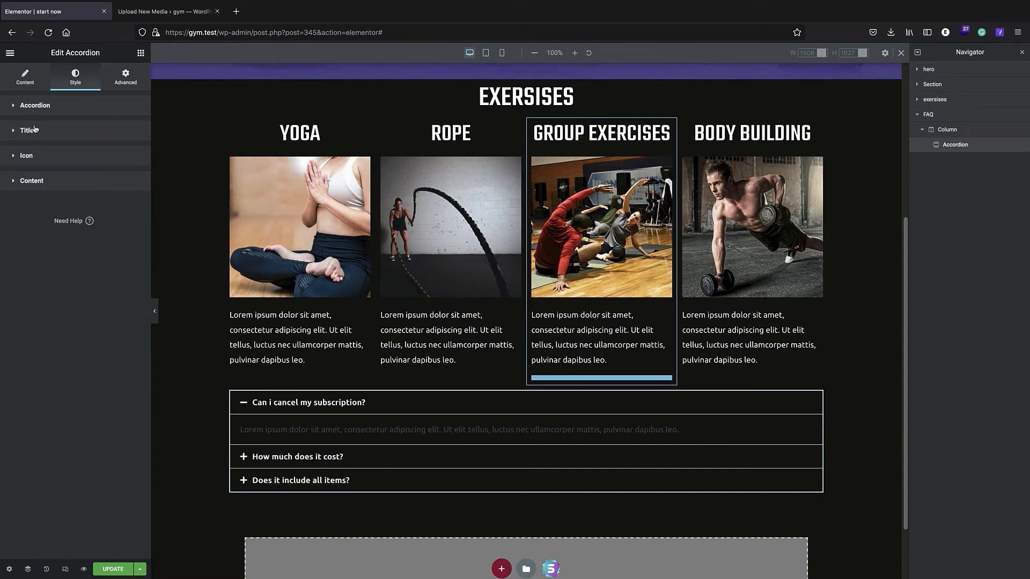
# - Try white and grey shades for the accordion's content text, settling on purple (#BB6EEA)
pyautogui.click(38, 183)
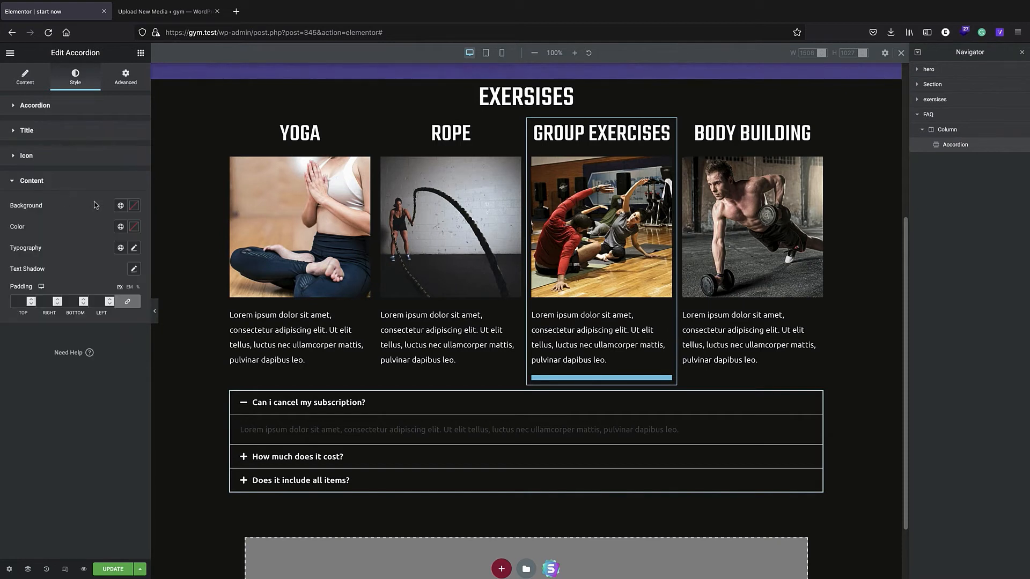
pyautogui.click(134, 226)
pyautogui.click(19, 265)
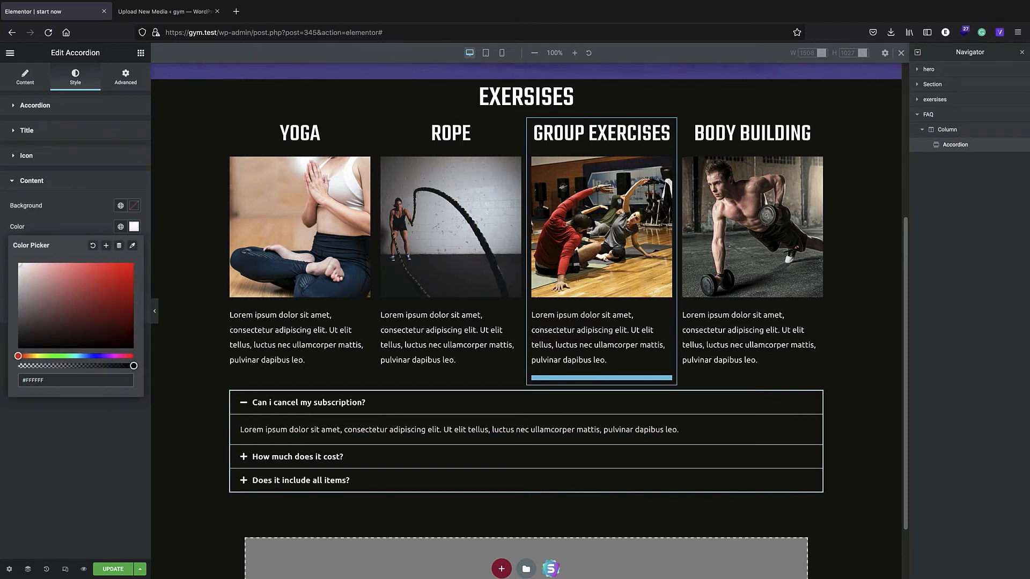
pyautogui.click(19, 294)
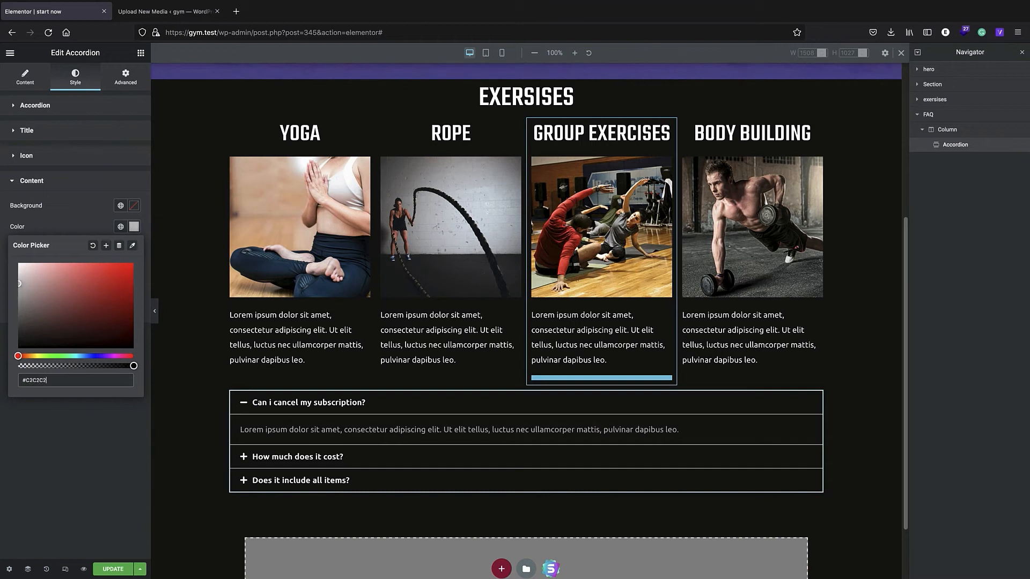
pyautogui.moveTo(19, 283); pyautogui.dragTo(19, 308)
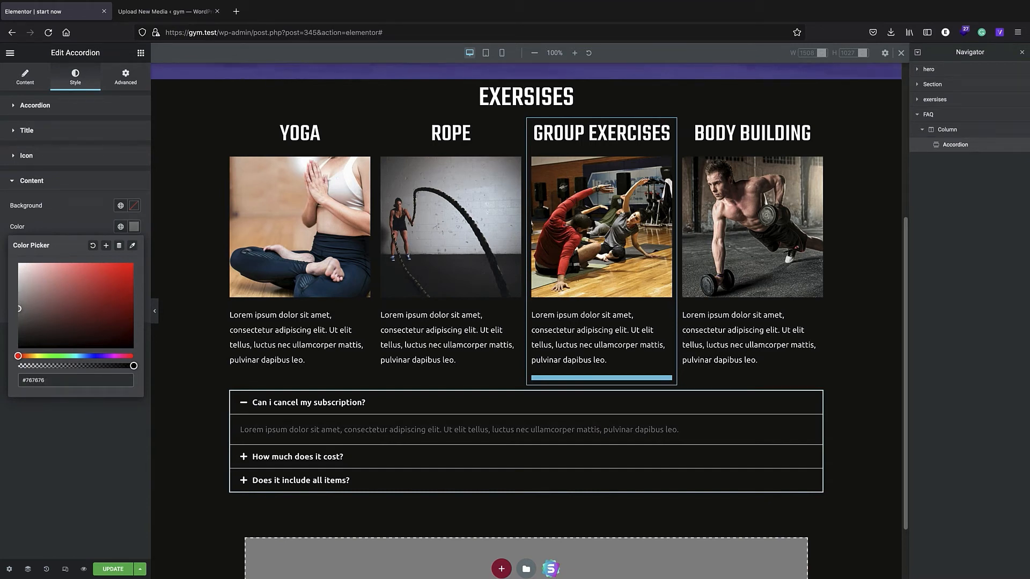
pyautogui.click(113, 286)
pyautogui.click(72, 273)
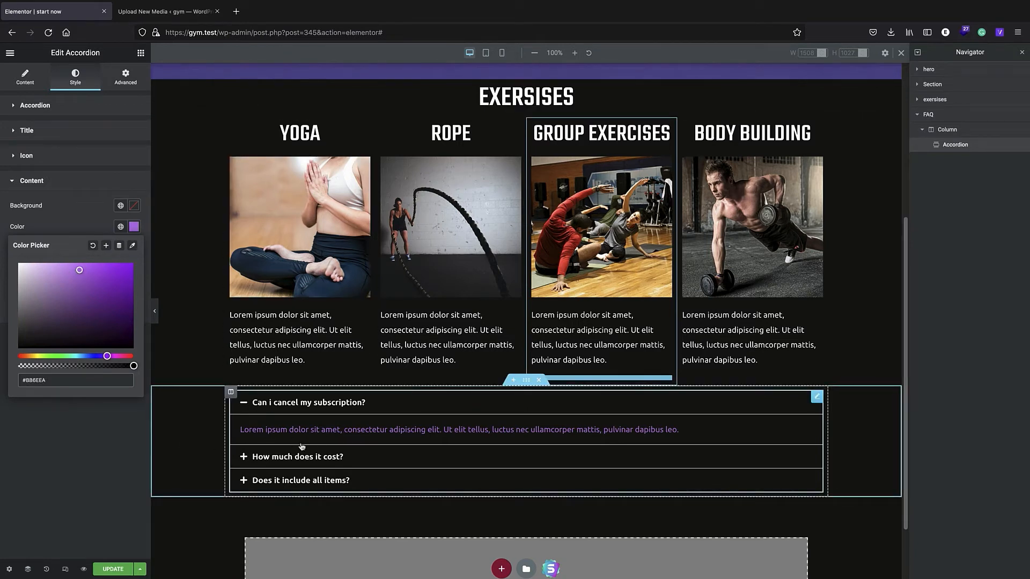
# - Expand the second and third accordion items to check their content color, and close the color picker
pyautogui.click(246, 457)
pyautogui.click(246, 481)
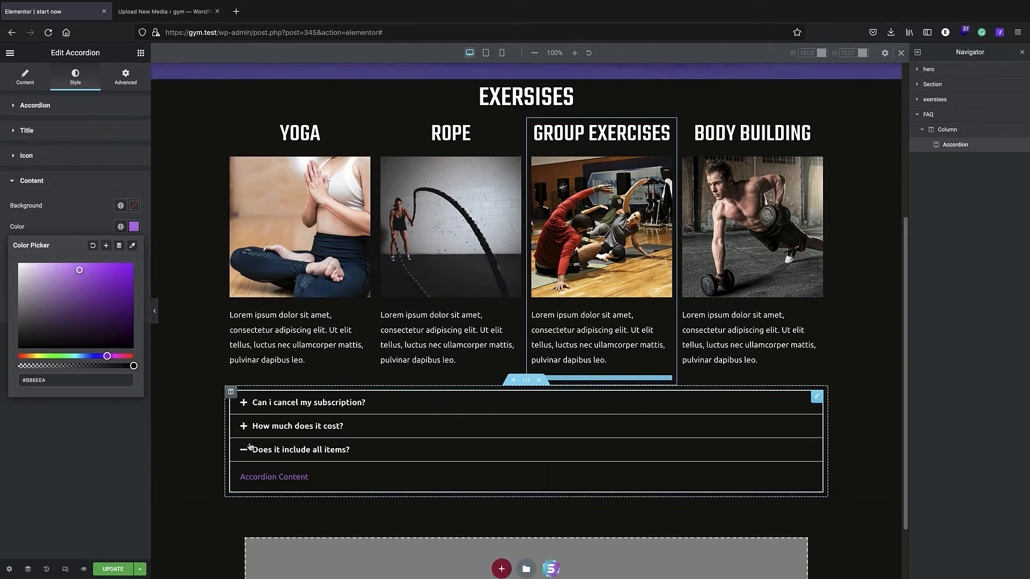
pyautogui.click(31, 411)
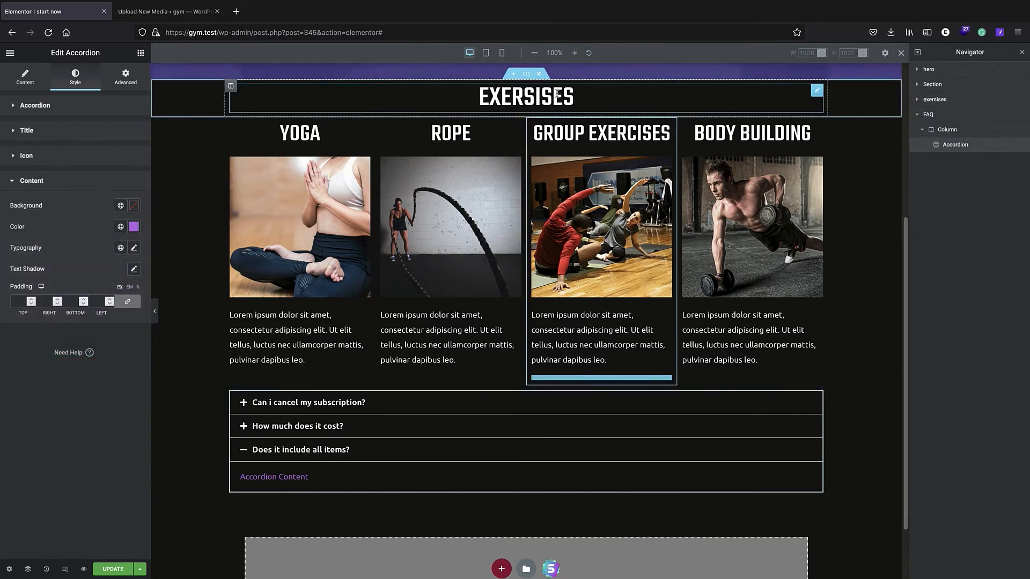
# - Rename the section containing the "Exersises" title to "heading" in the Navigator
pyautogui.click(558, 92)
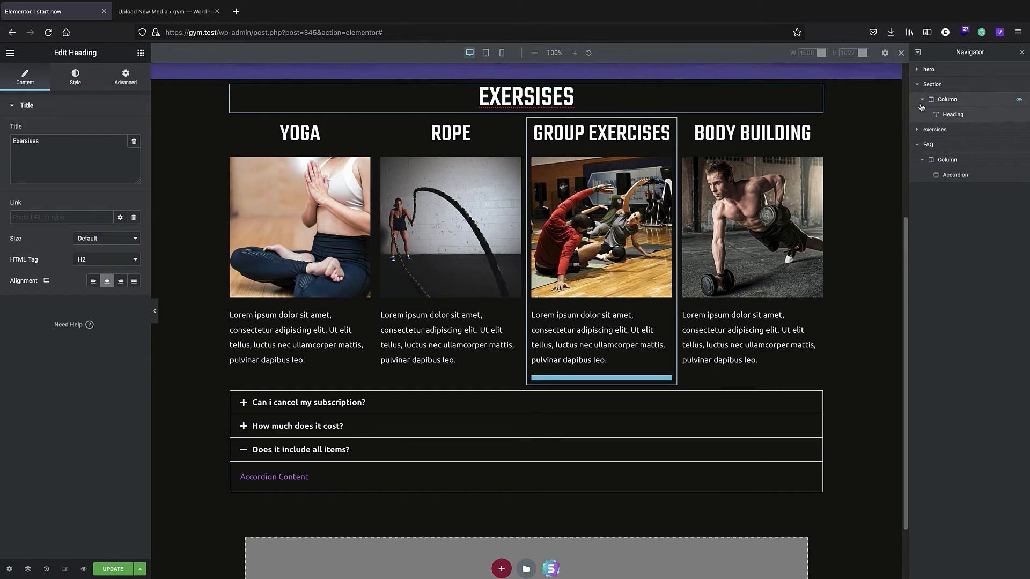
pyautogui.click(947, 99)
pyautogui.doubleClick(934, 85)
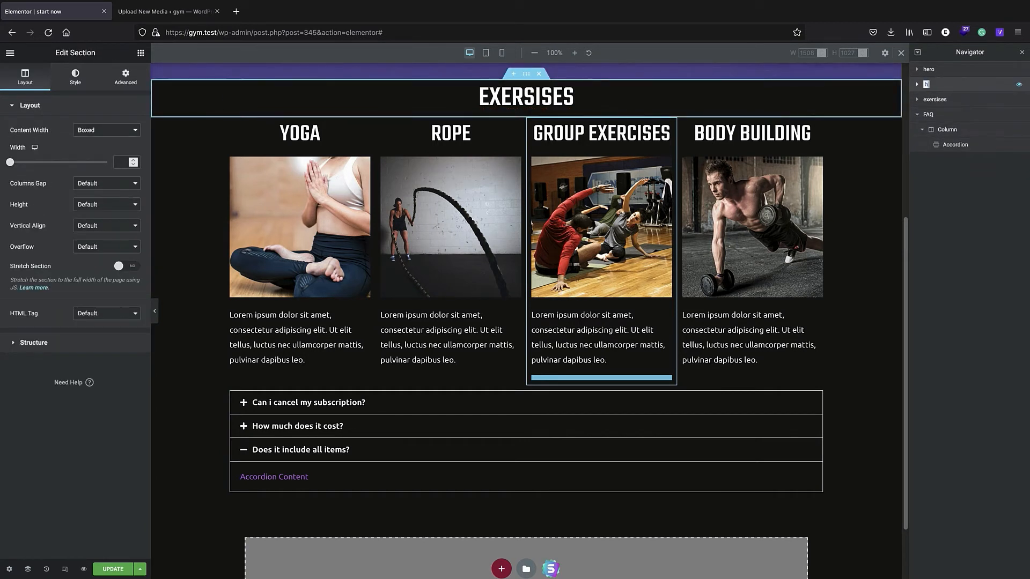
pyautogui.write('heading')
pyautogui.press('Return')
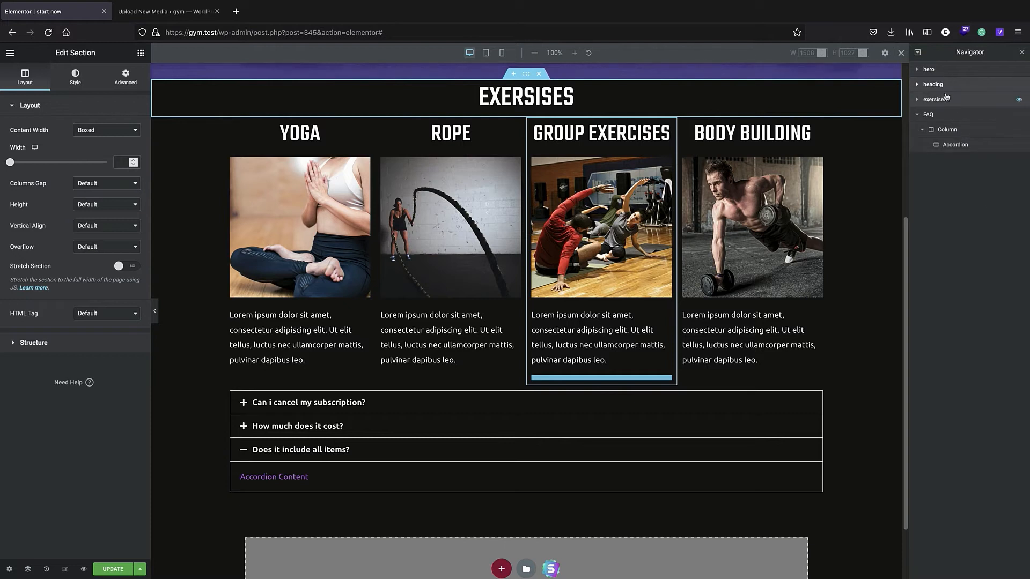
# - Duplicate the heading section and move the copy between the exersises and FAQ sections
pyautogui.rightClick(931, 90)
pyautogui.click(958, 109)
pyautogui.moveTo(936, 99)
pyautogui.mouseDown()
pyautogui.moveTo(958, 159)
pyautogui.moveTo(942, 114)
pyautogui.mouseUp()
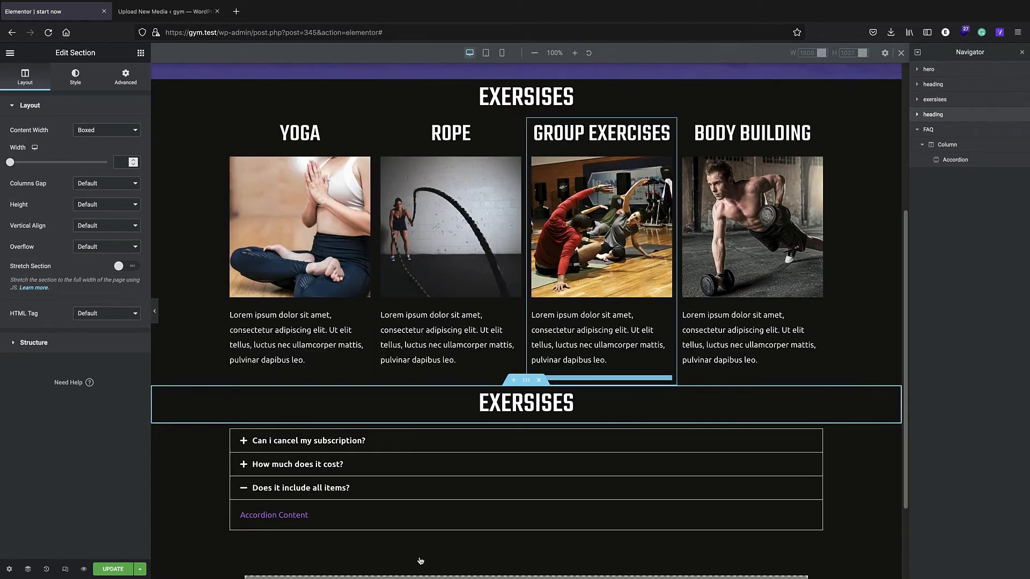
# - Change the duplicated heading's text to "FAQ" and expand the "How much does it cost?" accordion item below it
pyautogui.doubleClick(524, 401)
pyautogui.write('FAQ')
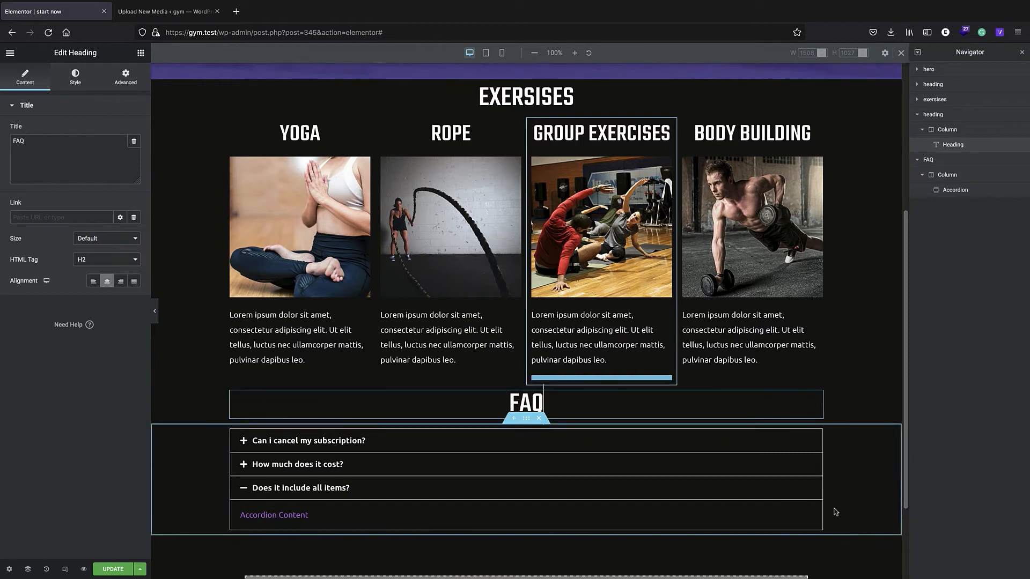
pyautogui.scroll(-1, 249, 436)
pyautogui.click(248, 435)
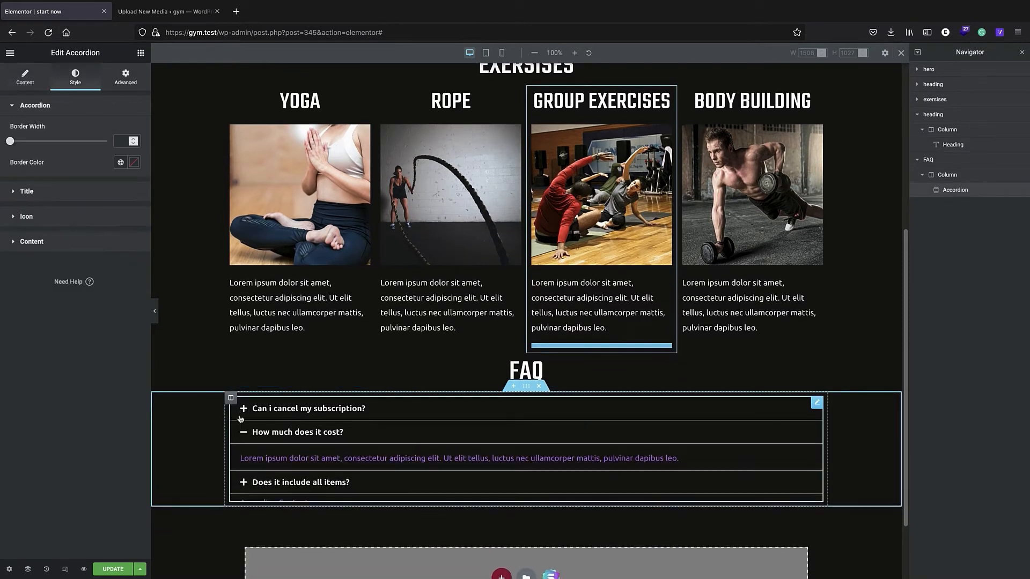
# - Start adding a new section below the FAQ accordion and show its column structure choices
pyautogui.scroll(-2, 385, 421)
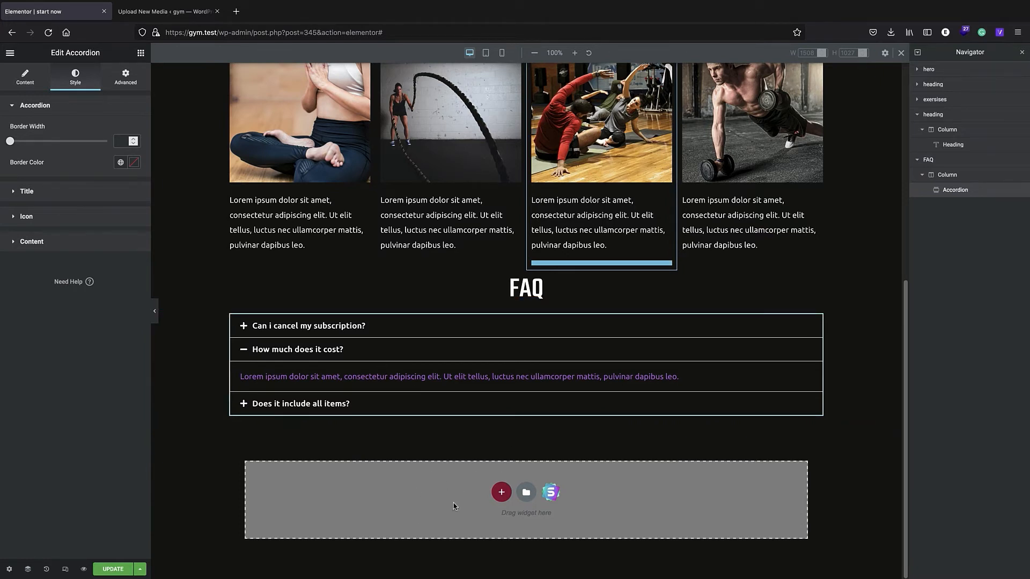
pyautogui.click(501, 493)
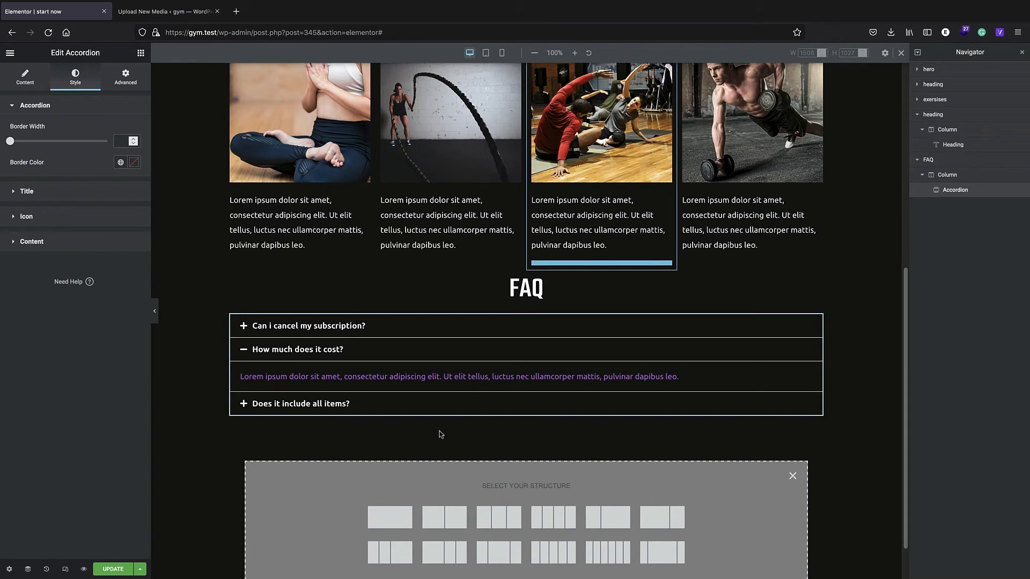
# - Add a two-column section below the FAQ accordion and place an Image widget in its first column
pyautogui.scroll(-1, 441, 434)
pyautogui.scroll(-1, 511, 416)
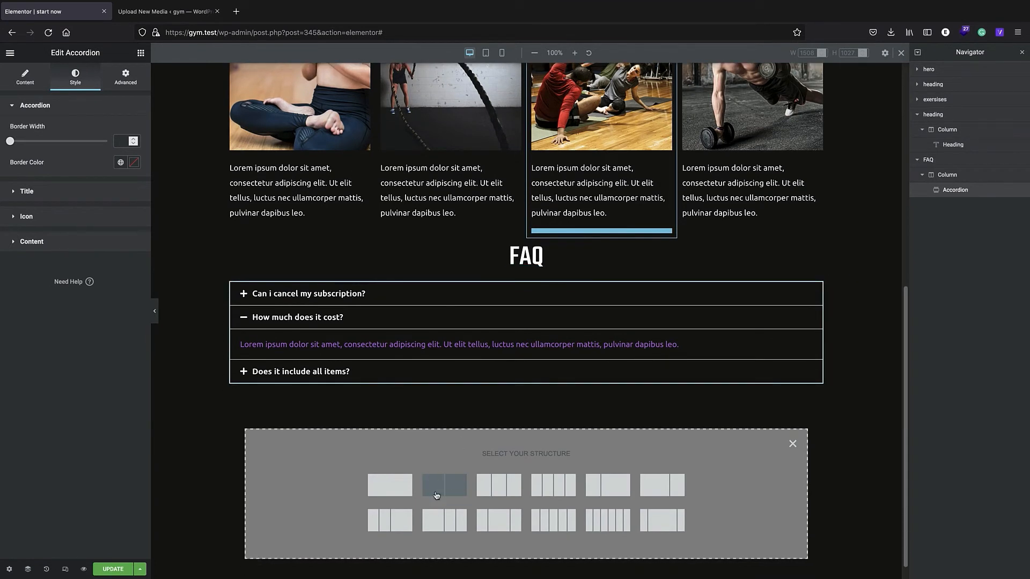
pyautogui.click(437, 493)
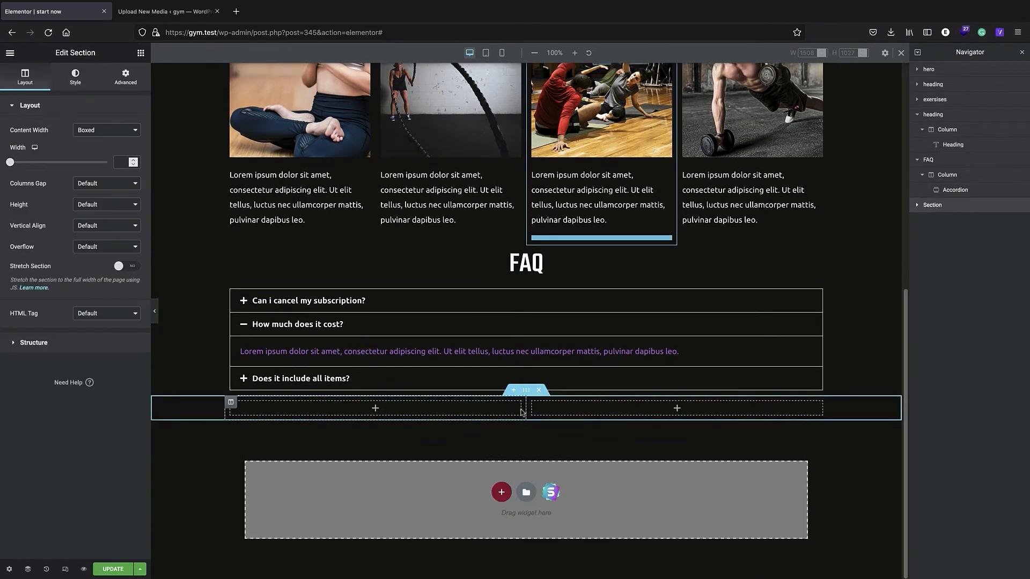
pyautogui.click(376, 408)
pyautogui.moveTo(44, 235); pyautogui.dragTo(374, 409)
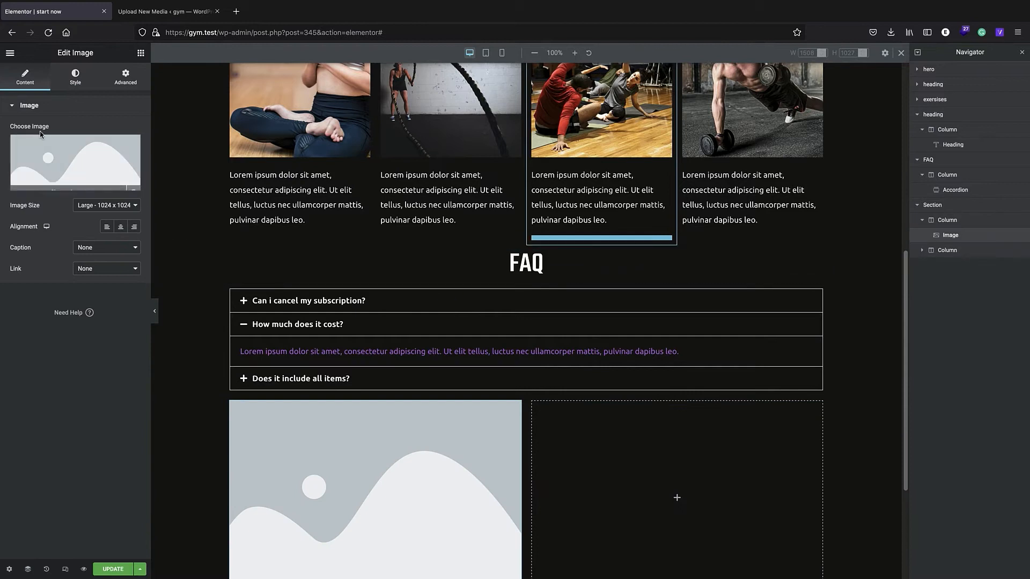
# - Add a Heading widget and a Text Editor widget below the placeholder image in the first column
pyautogui.click(140, 53)
pyautogui.moveTo(111, 177); pyautogui.dragTo(361, 453)
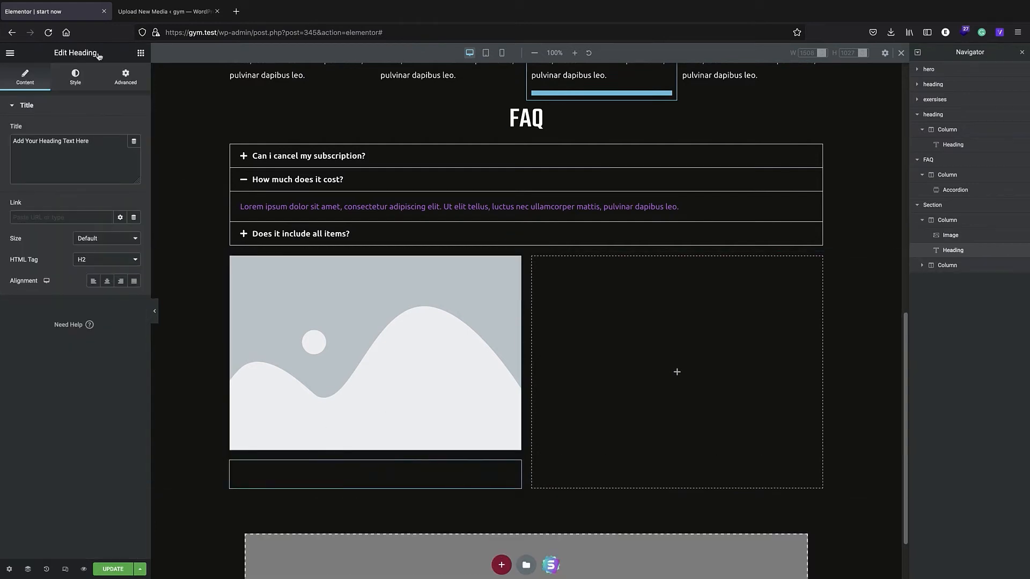
pyautogui.click(126, 78)
pyautogui.click(140, 53)
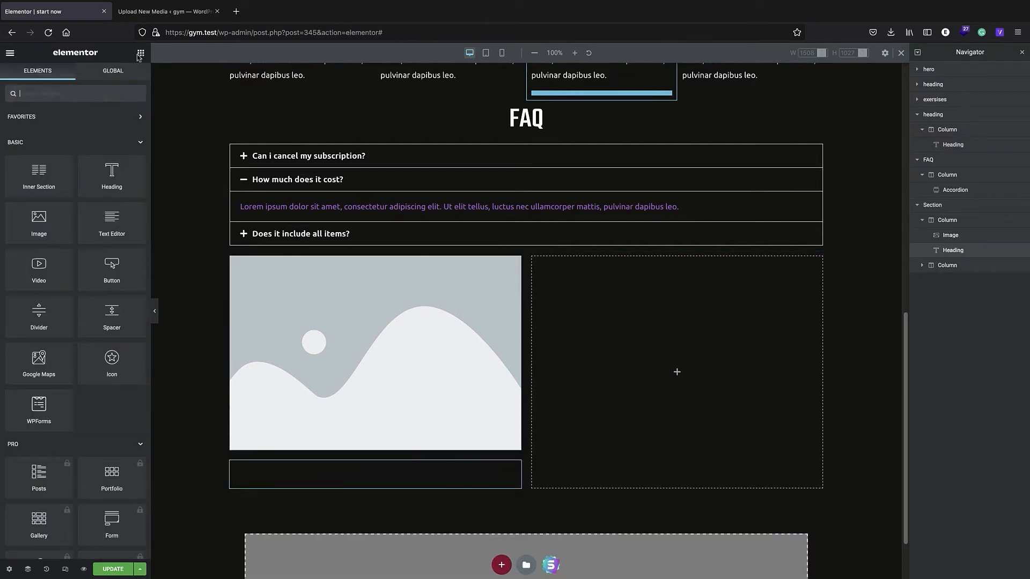
pyautogui.moveTo(104, 222); pyautogui.dragTo(365, 485)
pyautogui.click(383, 470)
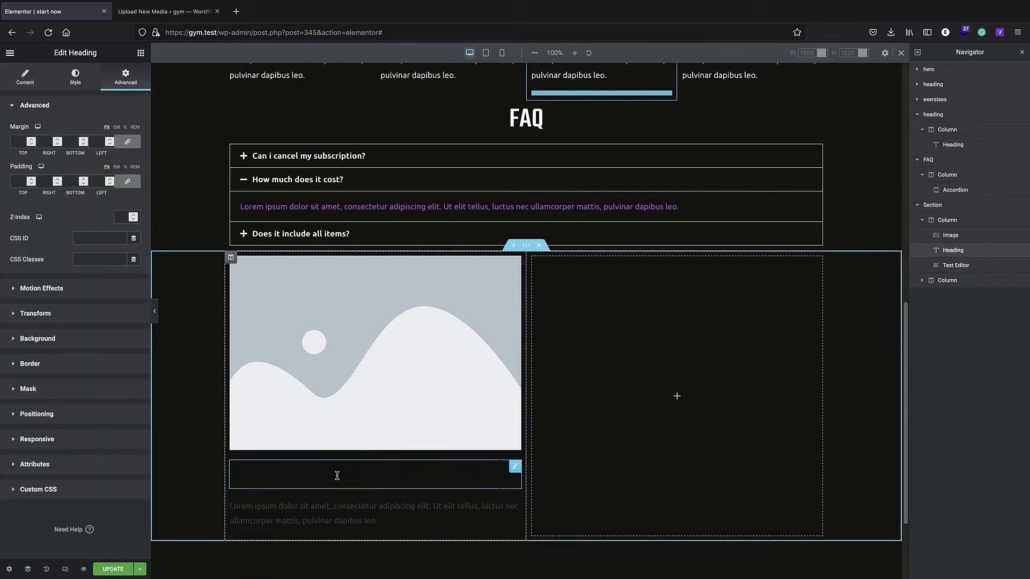
# - Replace the placeholder image by uploading people-3111280_1920.jpg from the square folder inside trainers and inserting it
pyautogui.click(347, 354)
pyautogui.click(72, 163)
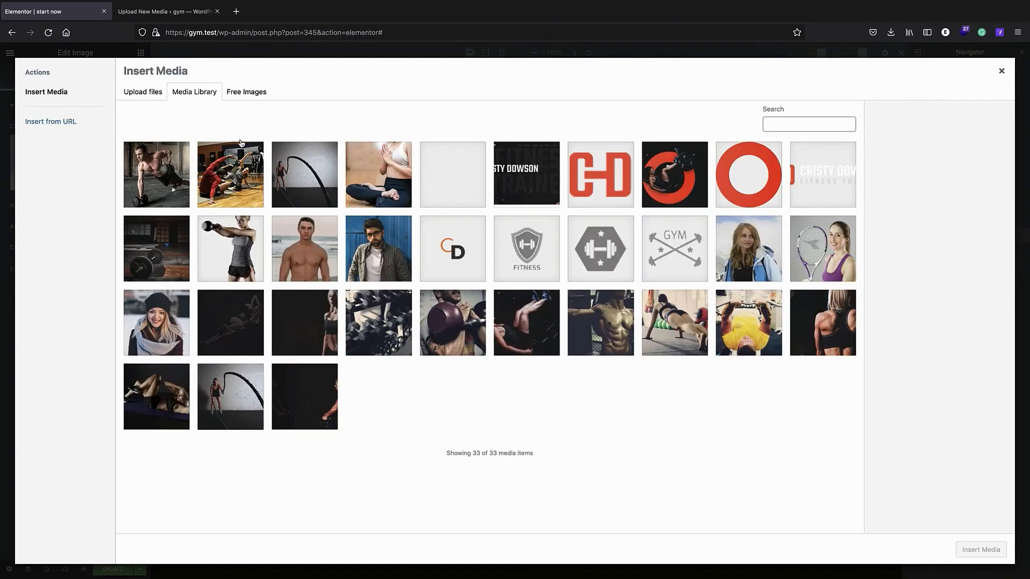
pyautogui.click(142, 92)
pyautogui.click(558, 280)
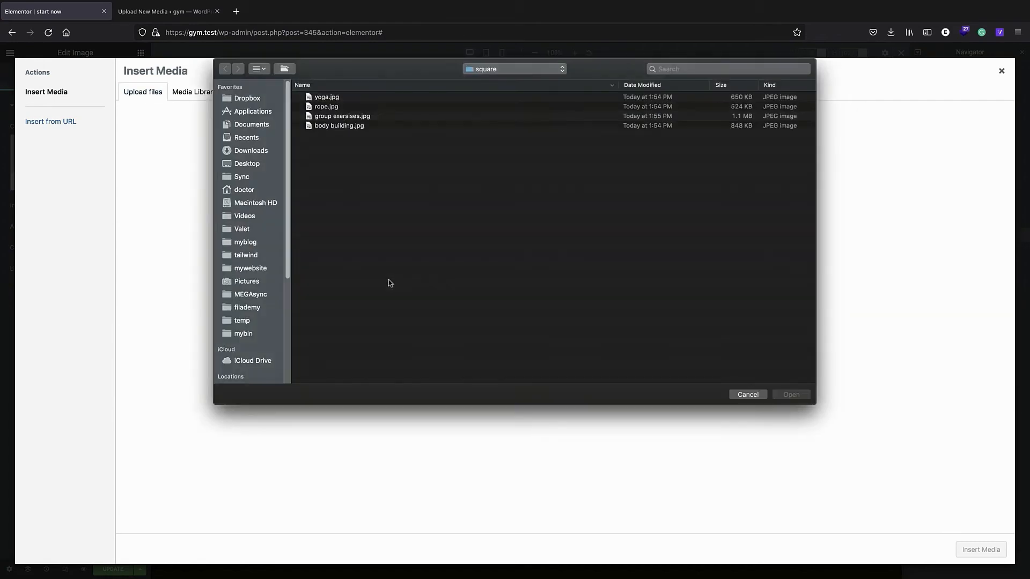
pyautogui.click(472, 70)
pyautogui.click(494, 87)
pyautogui.doubleClick(346, 97)
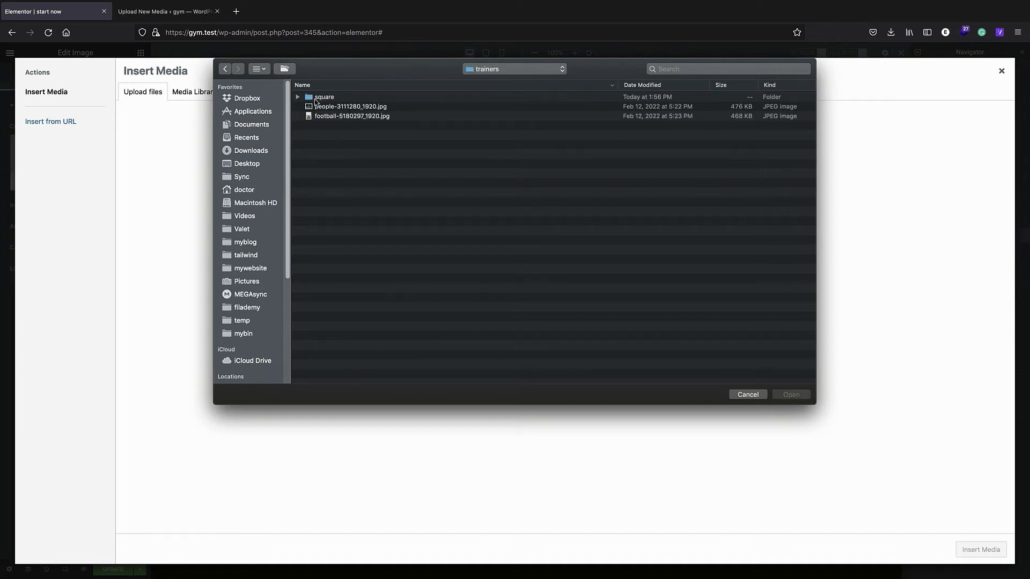
pyautogui.click(316, 98)
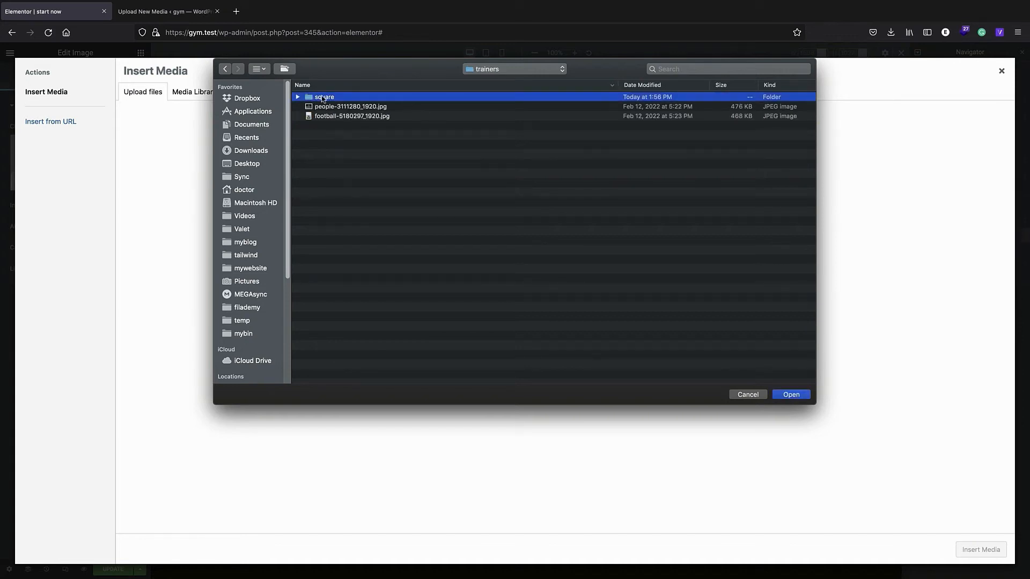
pyautogui.doubleClick(322, 98)
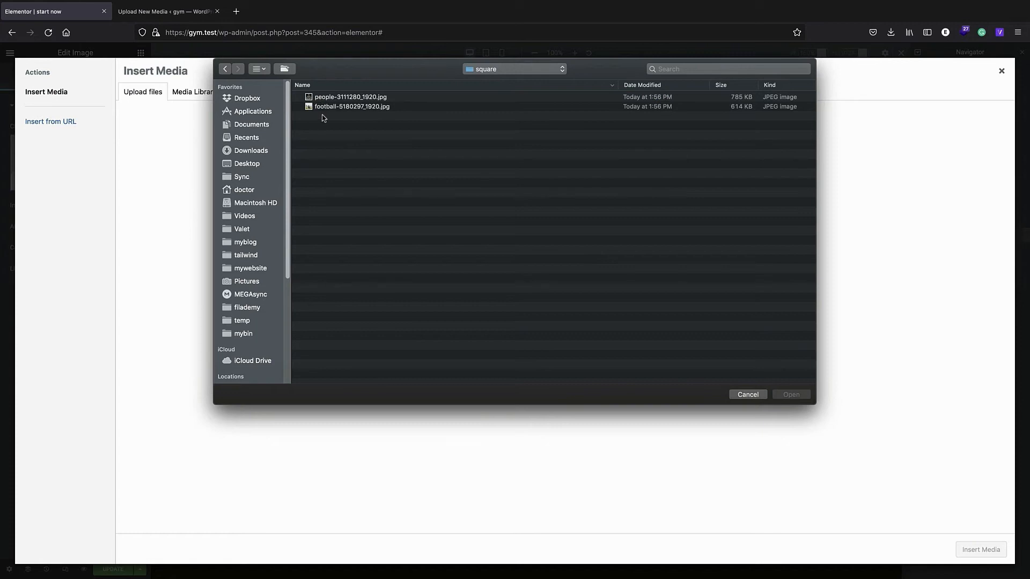
pyautogui.doubleClick(336, 101)
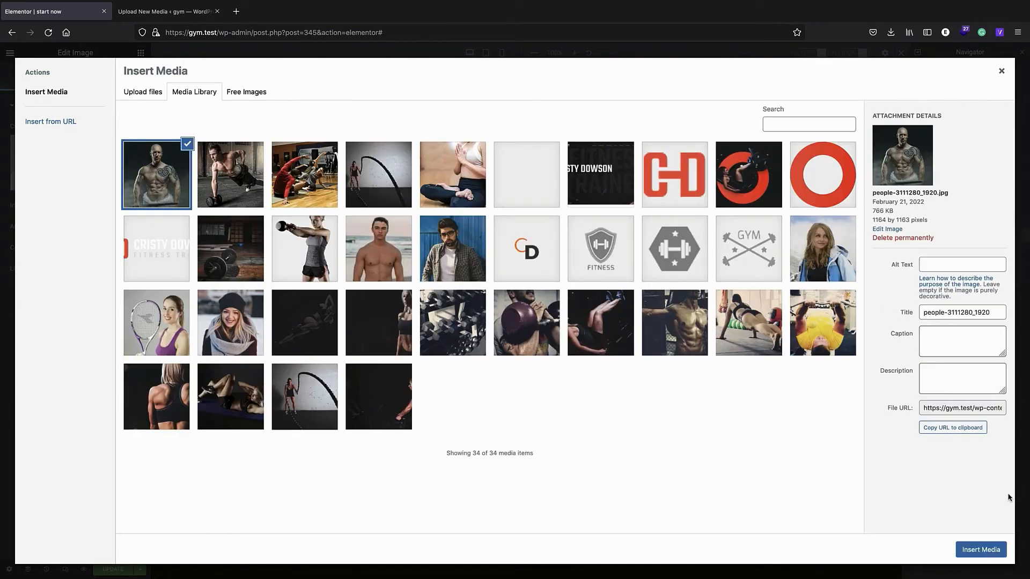
pyautogui.click(981, 549)
# - Replace the default title of the heading below the image with the trainer's first name
pyautogui.scroll(-3, 364, 345)
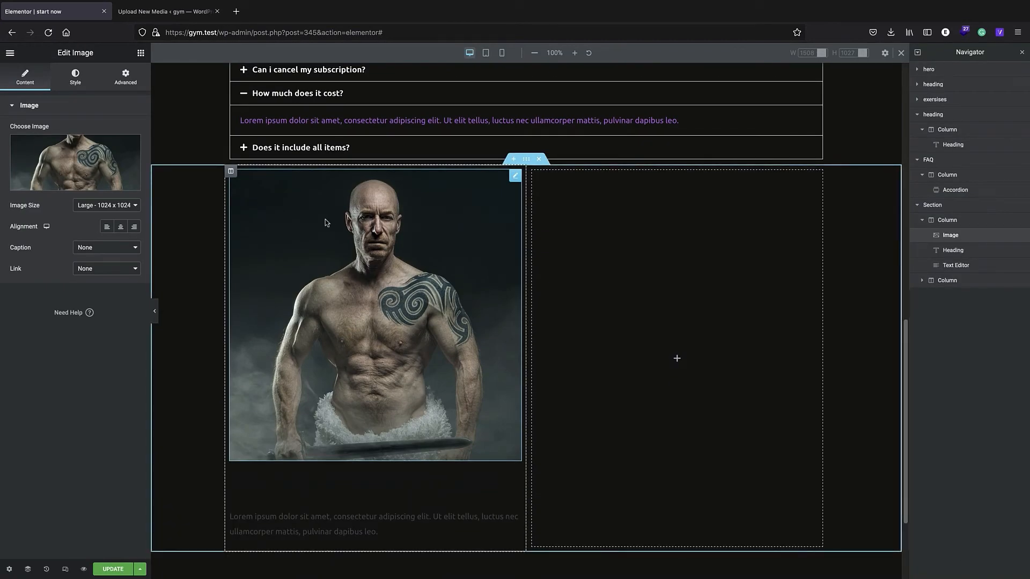
pyautogui.scroll(-1, 326, 222)
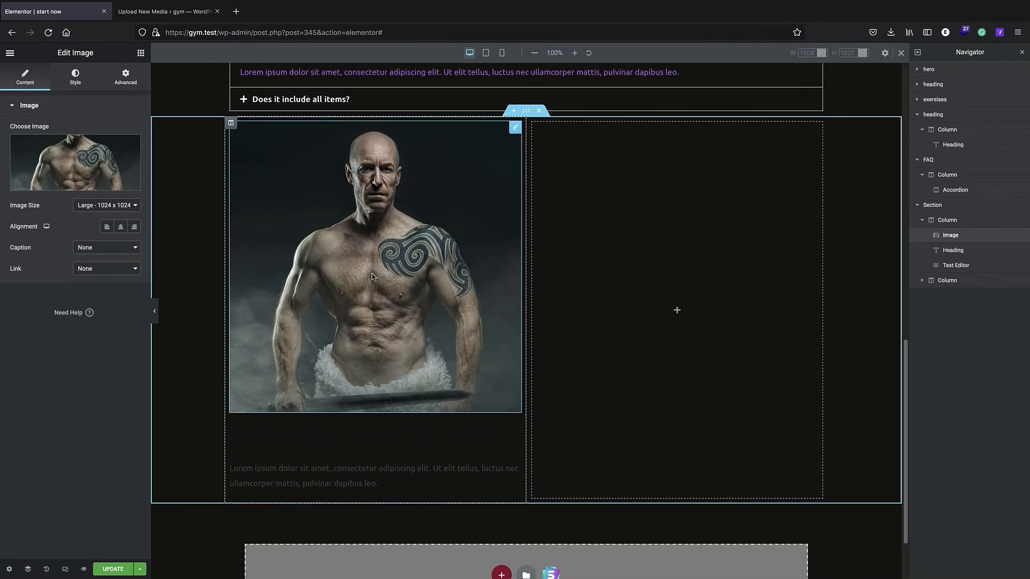
pyautogui.click(304, 439)
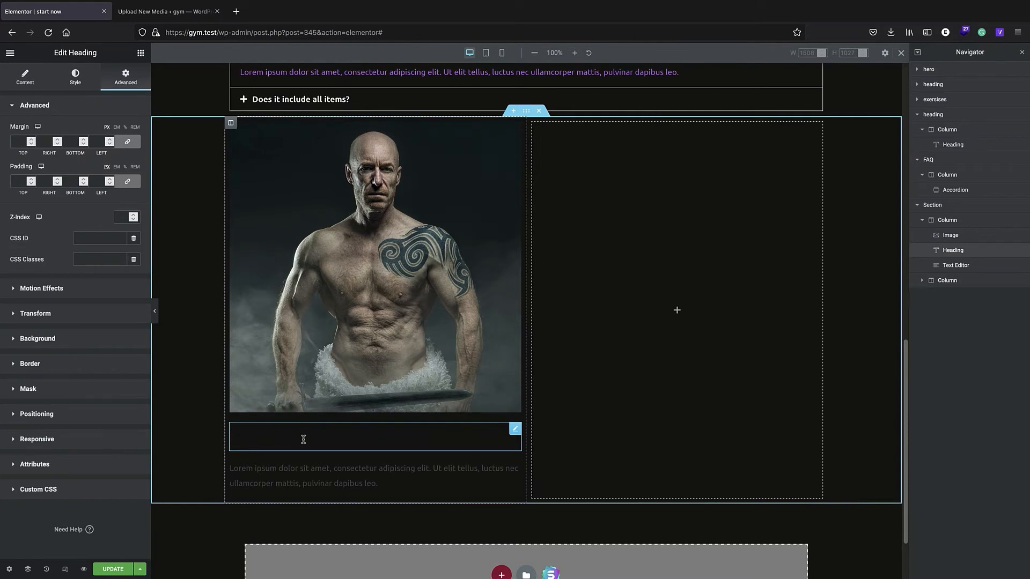
pyautogui.click(25, 76)
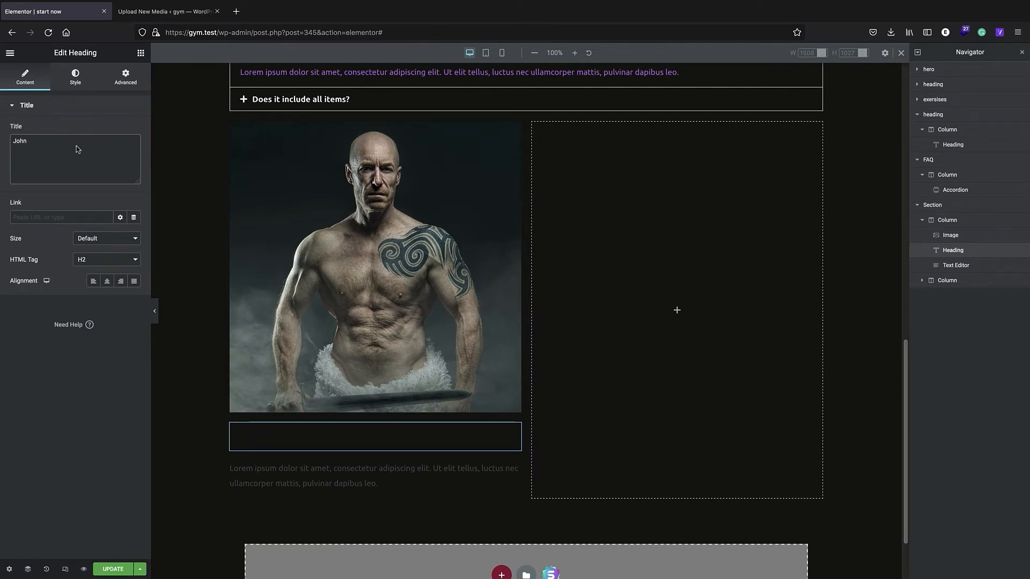
# - Color the trainer's name heading white and center it
pyautogui.click(76, 75)
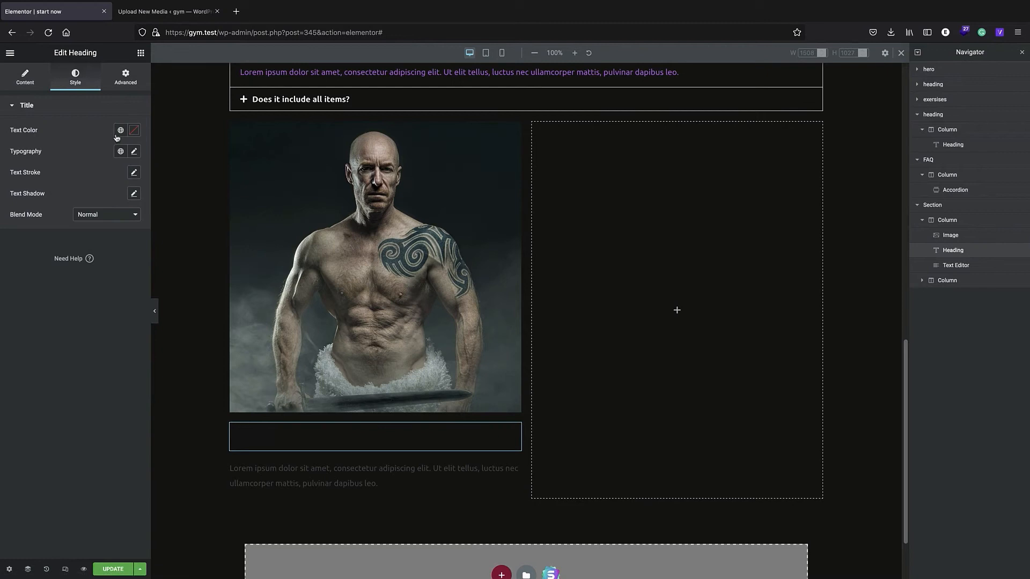
pyautogui.click(134, 130)
pyautogui.click(43, 178)
pyautogui.click(40, 439)
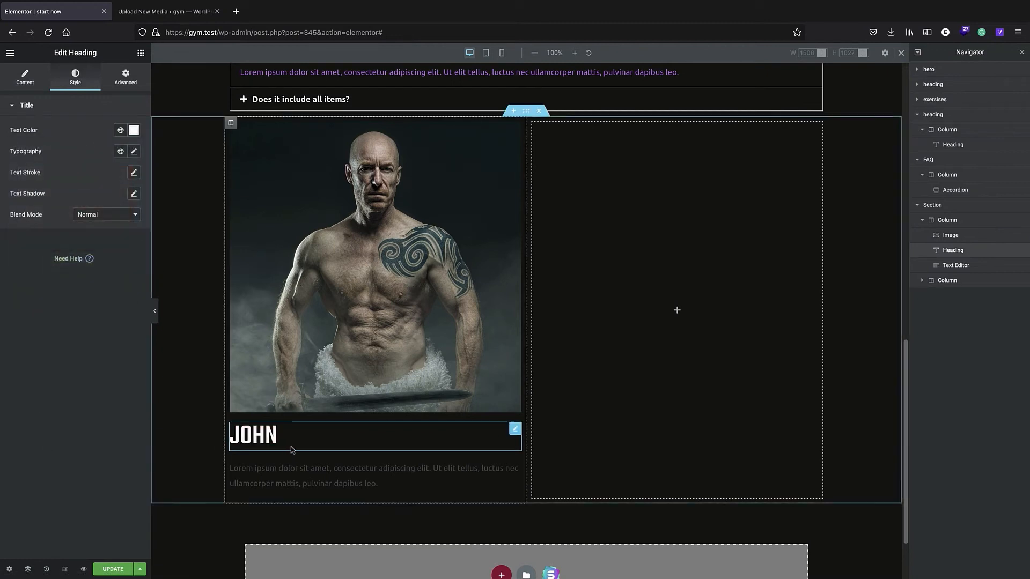
pyautogui.click(26, 77)
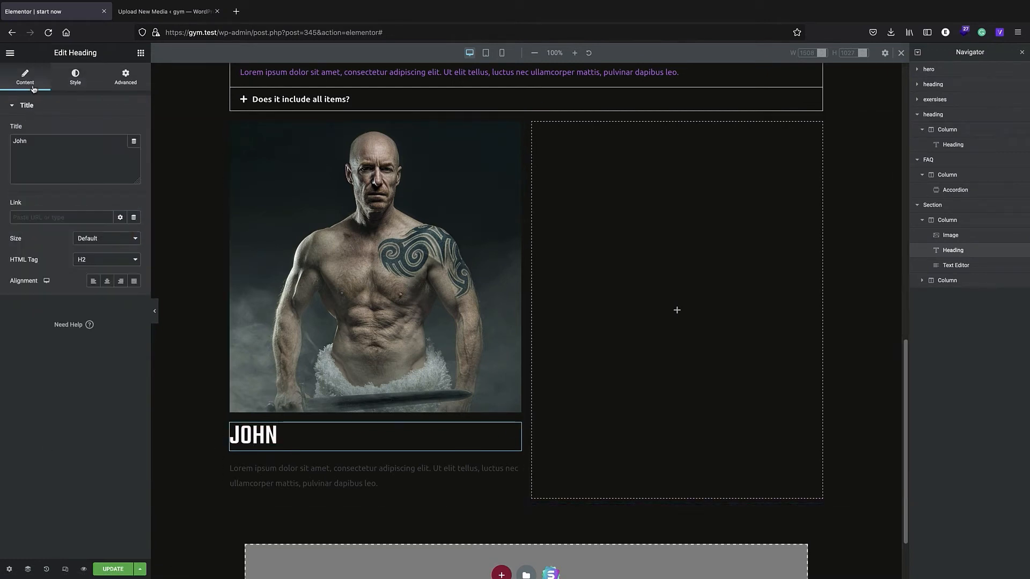
pyautogui.click(106, 281)
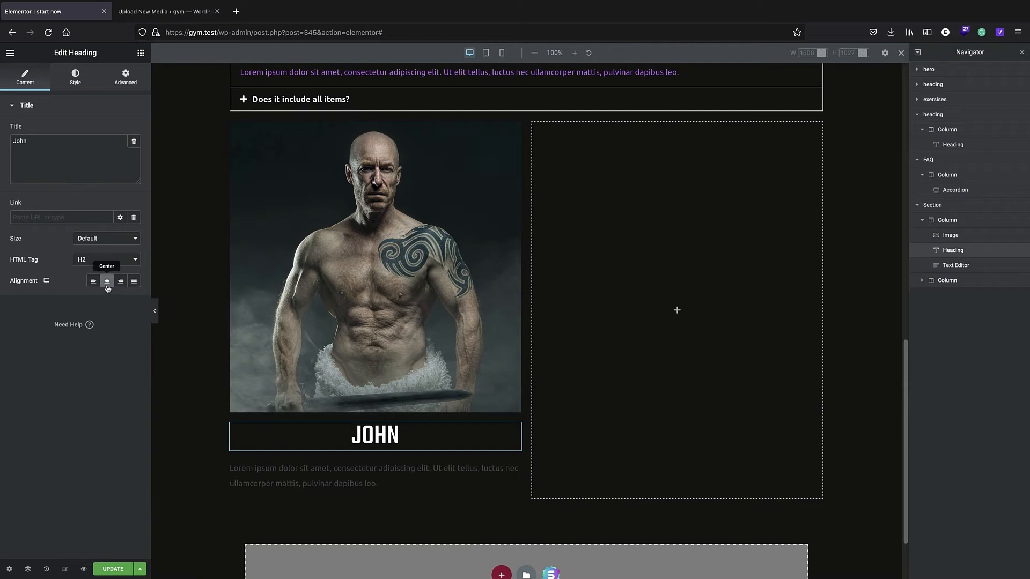
# - Set the text color of the paragraph below the trainer's name to white
pyautogui.click(410, 469)
pyautogui.tripleClick(400, 487)
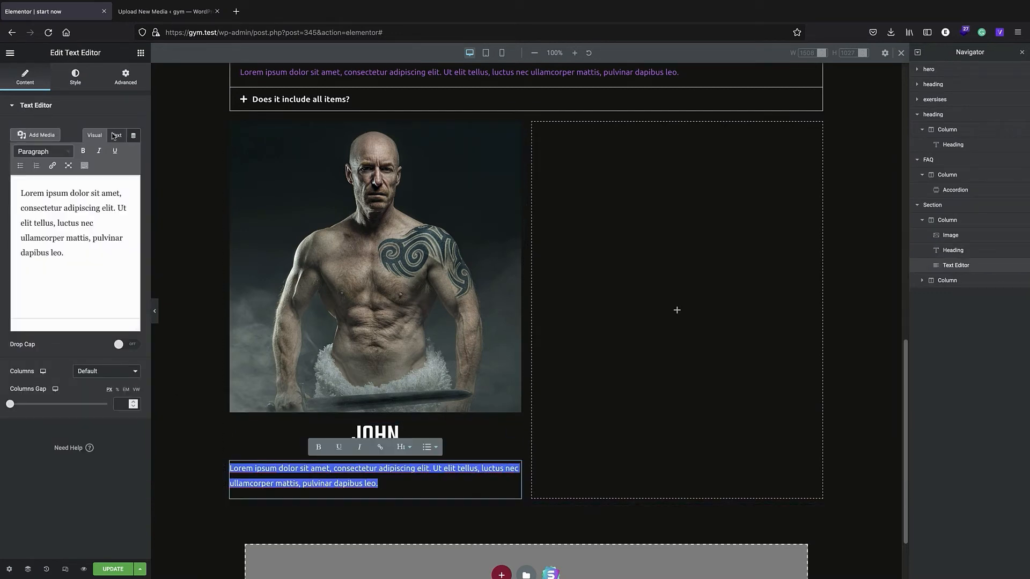
pyautogui.click(73, 83)
pyautogui.click(14, 85)
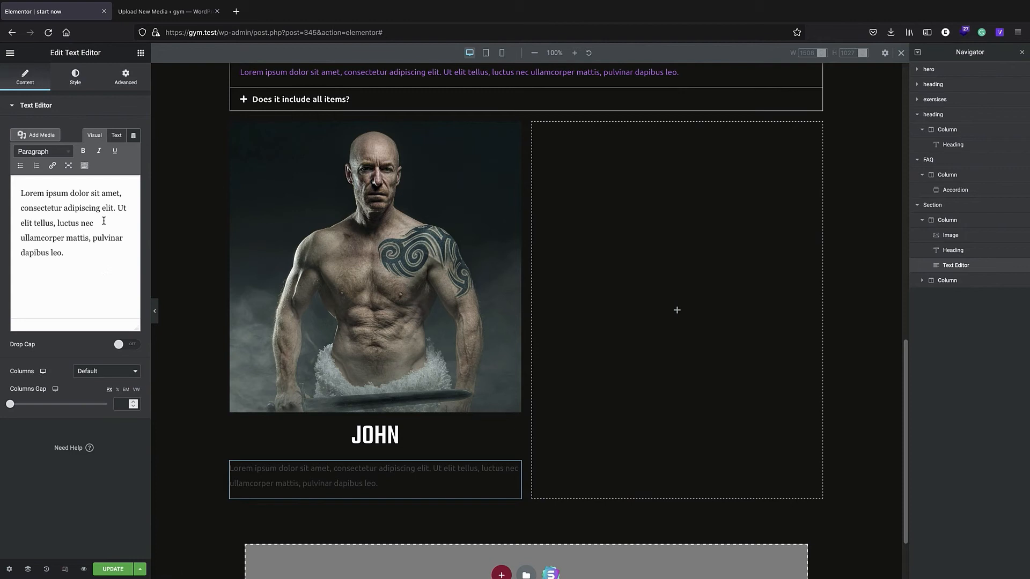
pyautogui.click(82, 79)
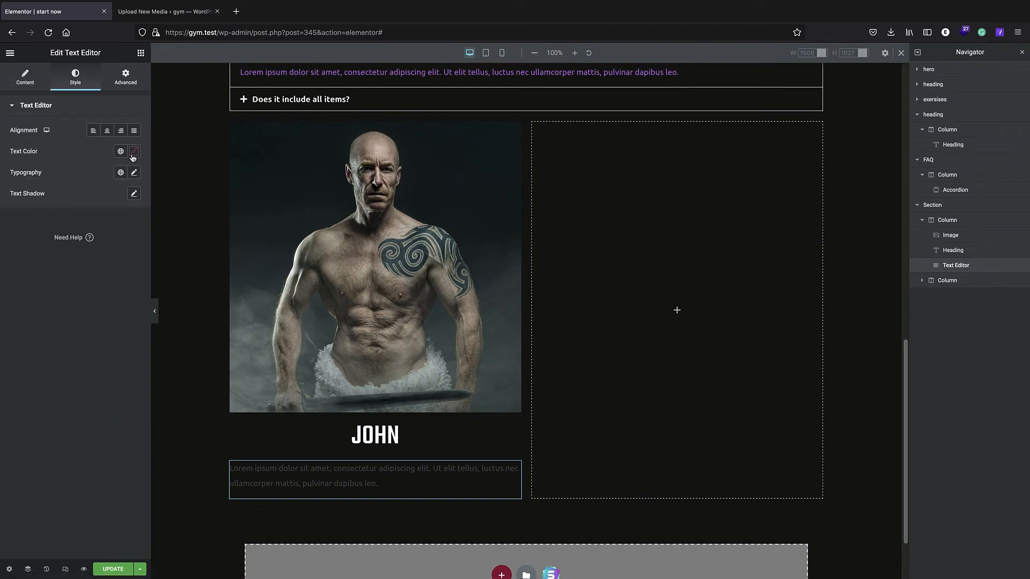
pyautogui.click(133, 153)
pyautogui.click(18, 177)
pyautogui.click(10, 373)
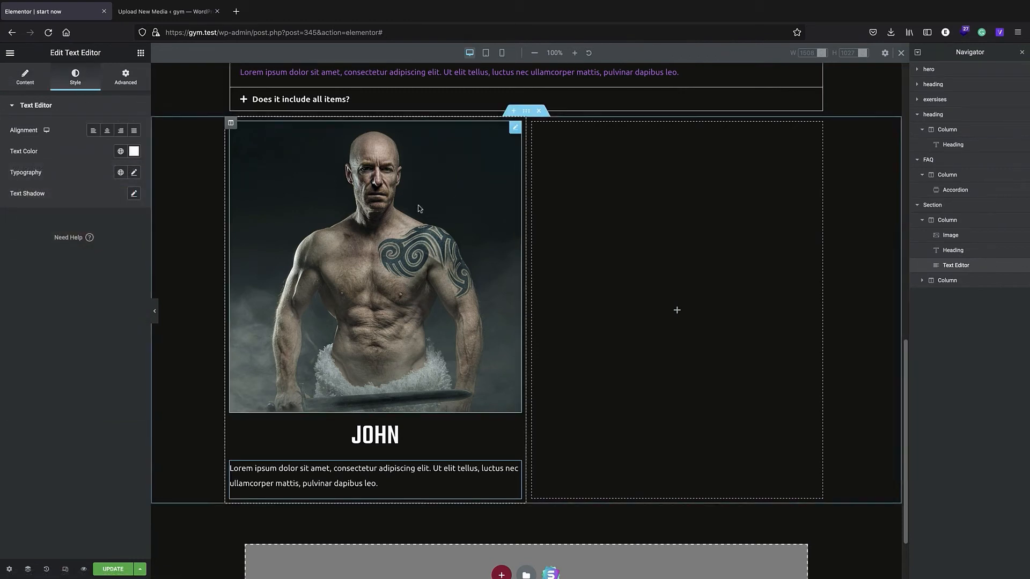
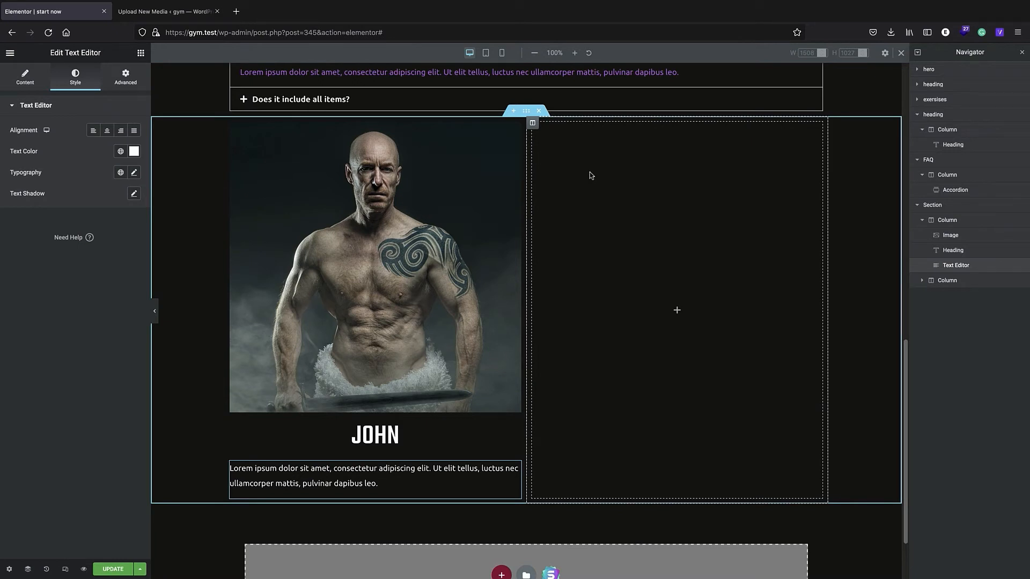
# - Delete the empty second column from the trainer section
pyautogui.click(679, 310)
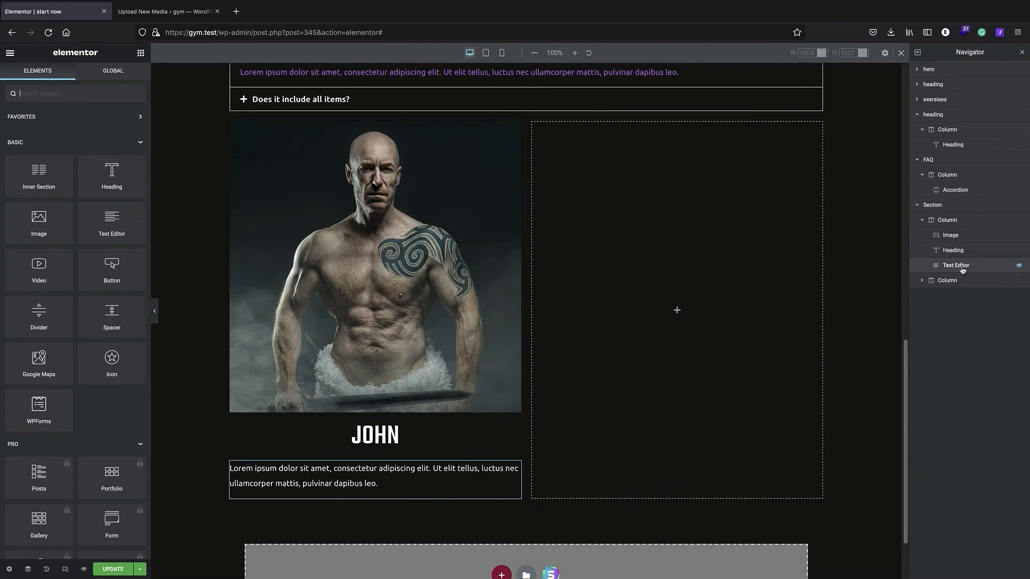
pyautogui.click(947, 220)
pyautogui.click(922, 220)
pyautogui.click(938, 240)
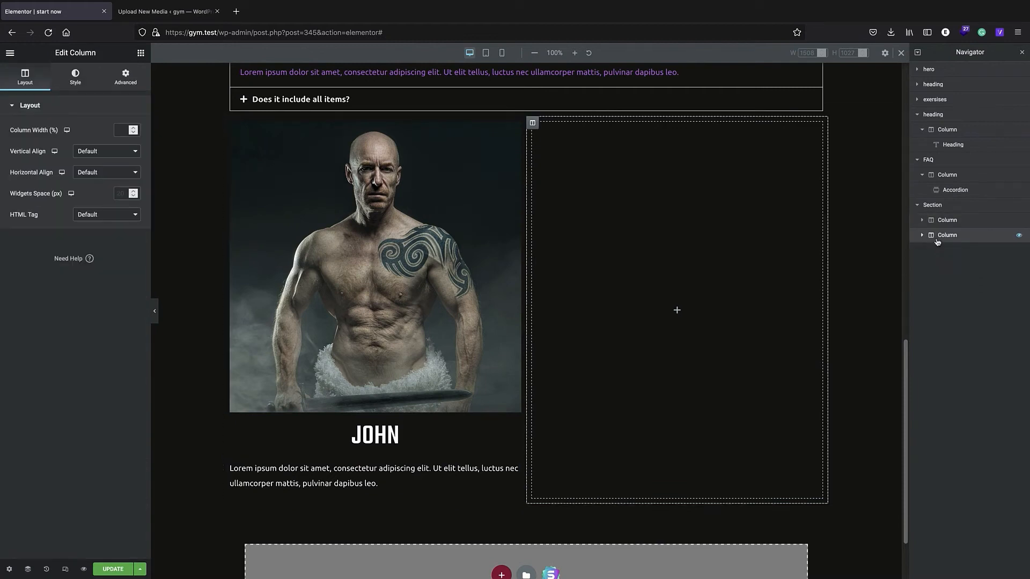
pyautogui.rightClick(938, 239)
pyautogui.click(958, 363)
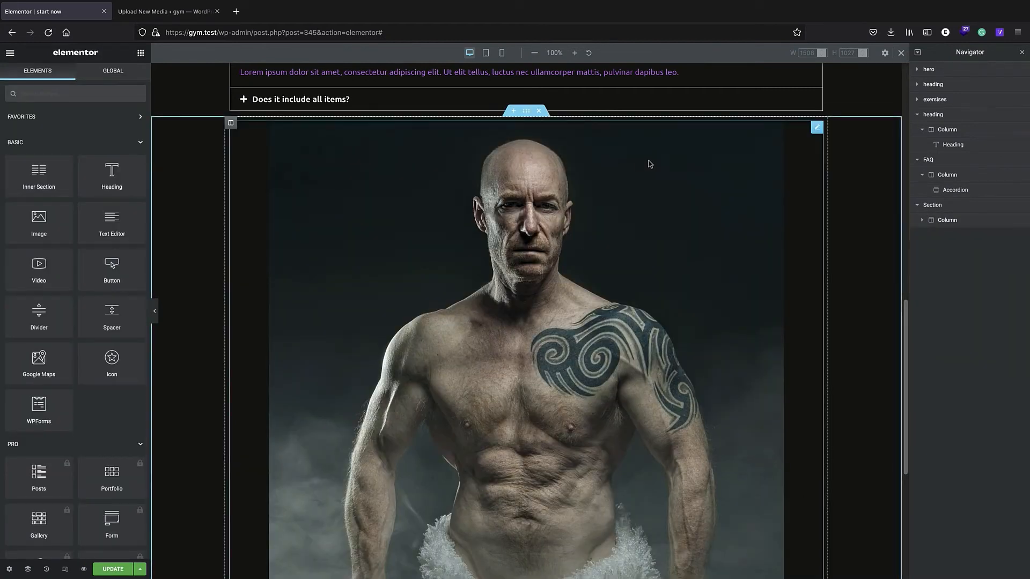
# - Duplicate the finished trainer column so the section has two identical columns
pyautogui.click(938, 222)
pyautogui.rightClick(938, 221)
pyautogui.click(950, 244)
# - Replace the image in the duplicated column by uploading and inserting football-5180297_1920.jpg
pyautogui.click(596, 231)
pyautogui.click(83, 179)
pyautogui.click(142, 92)
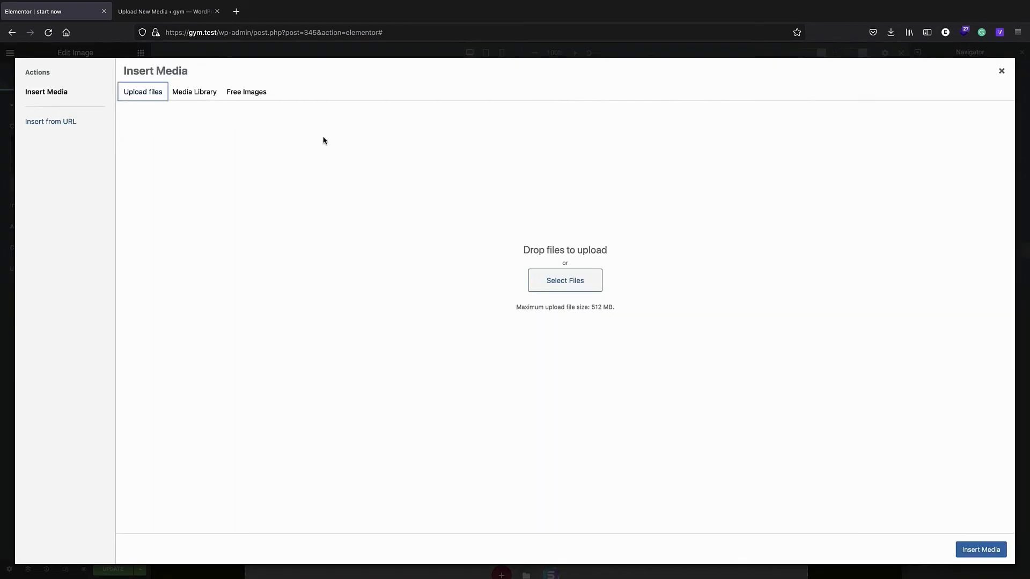
pyautogui.click(585, 282)
pyautogui.doubleClick(340, 106)
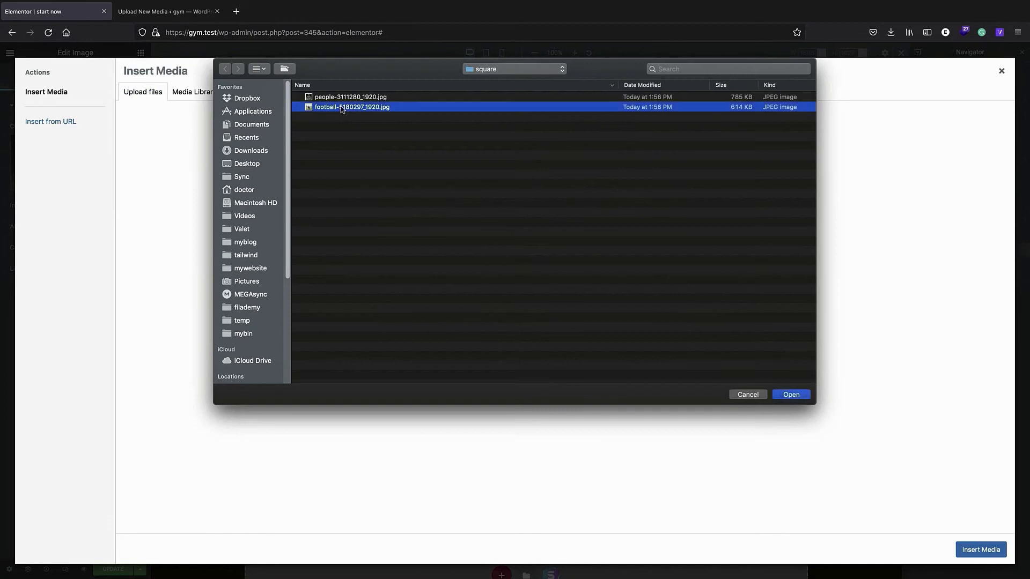
pyautogui.click(986, 554)
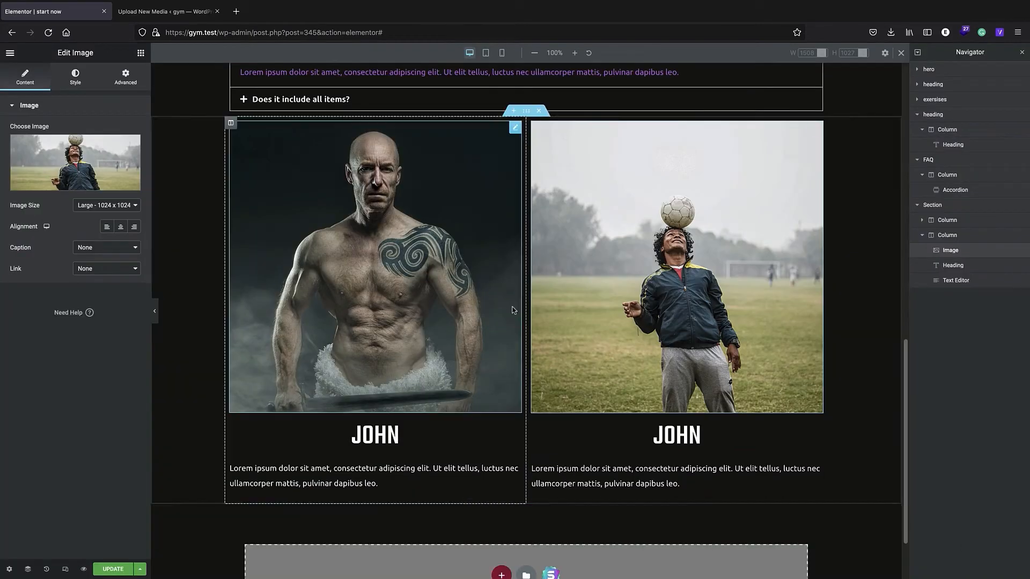
# - Change the heading in the duplicated column to the second trainer's first name
pyautogui.click(677, 436)
pyautogui.tripleClick(43, 148)
pyautogui.click(35, 142)
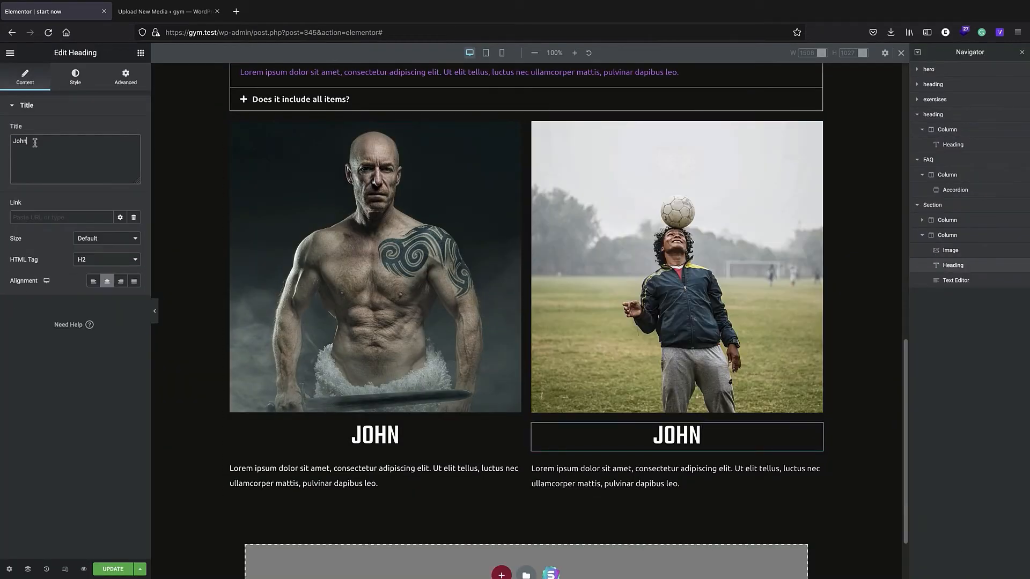
pyautogui.write('ack')
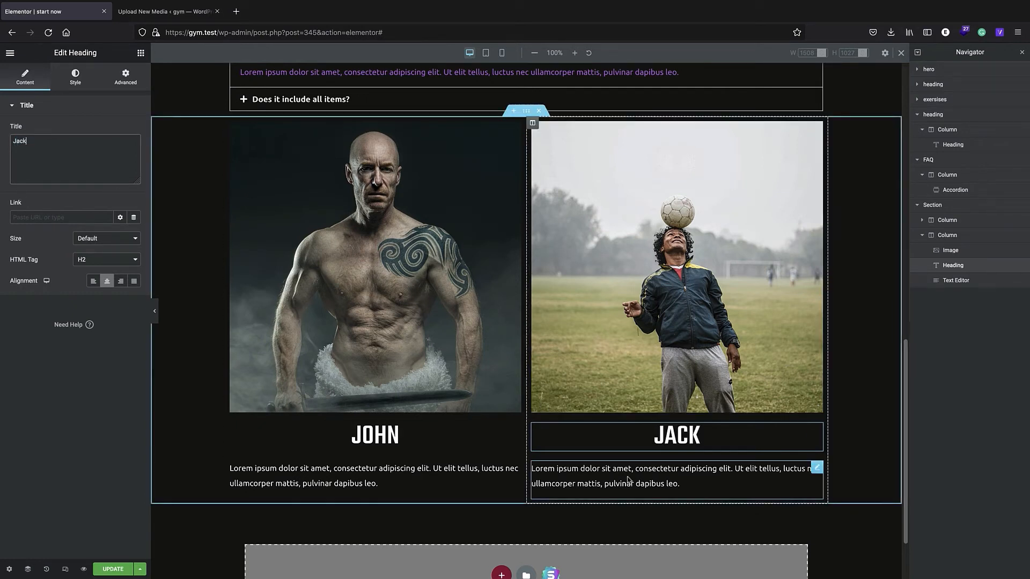
# - Preview the two-column trainer section at tablet size
pyautogui.click(805, 481)
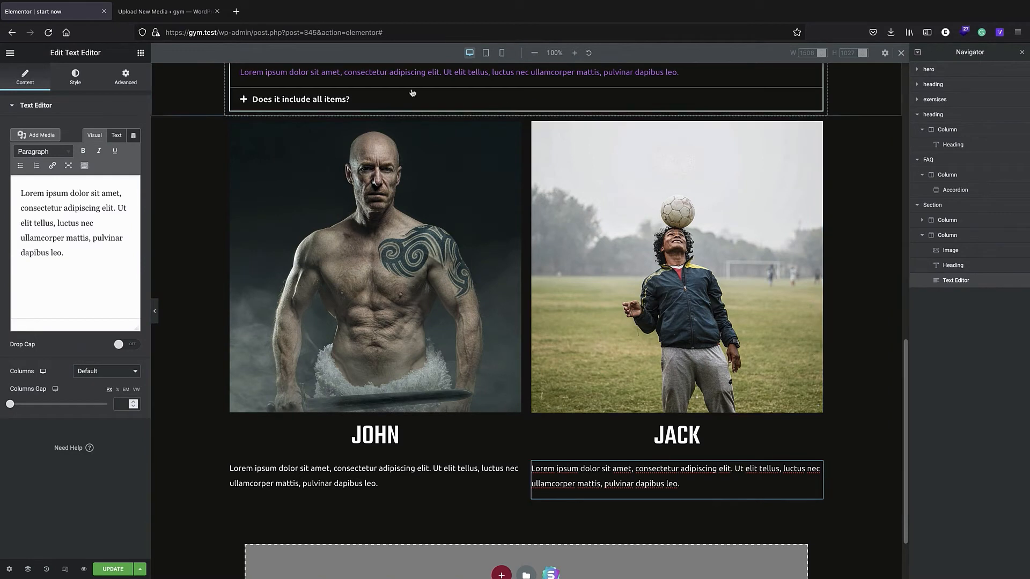
pyautogui.click(486, 53)
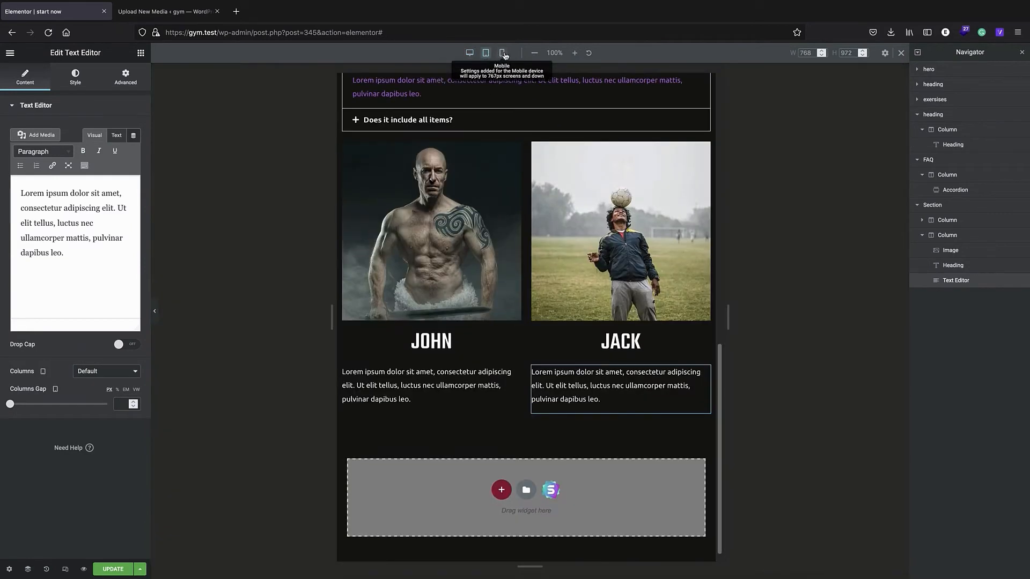
# - Preview the trainer section at mobile size and return to the desktop view
pyautogui.click(502, 53)
pyautogui.scroll(-7, 535, 191)
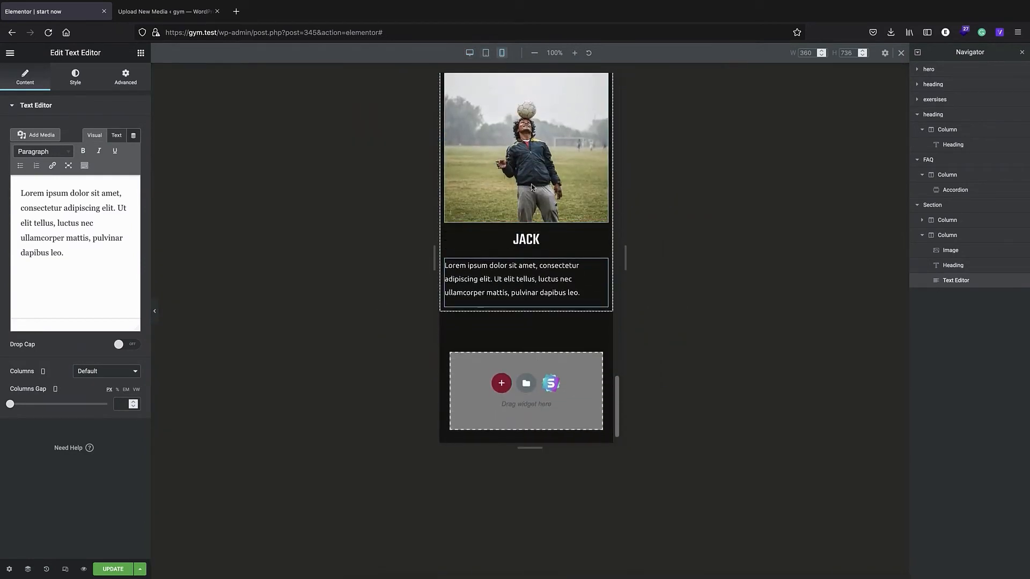
pyautogui.scroll(4, 534, 336)
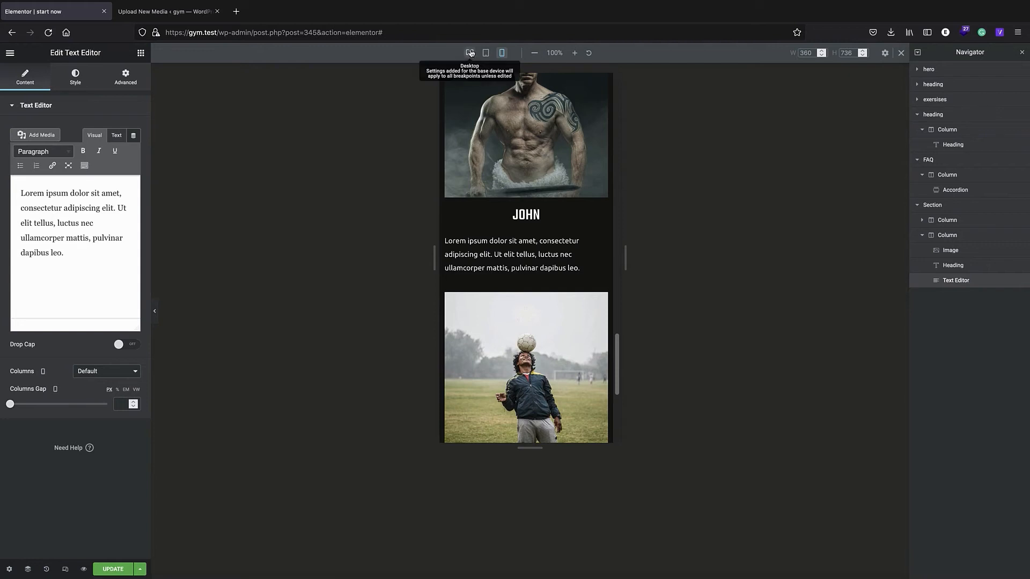
pyautogui.click(470, 53)
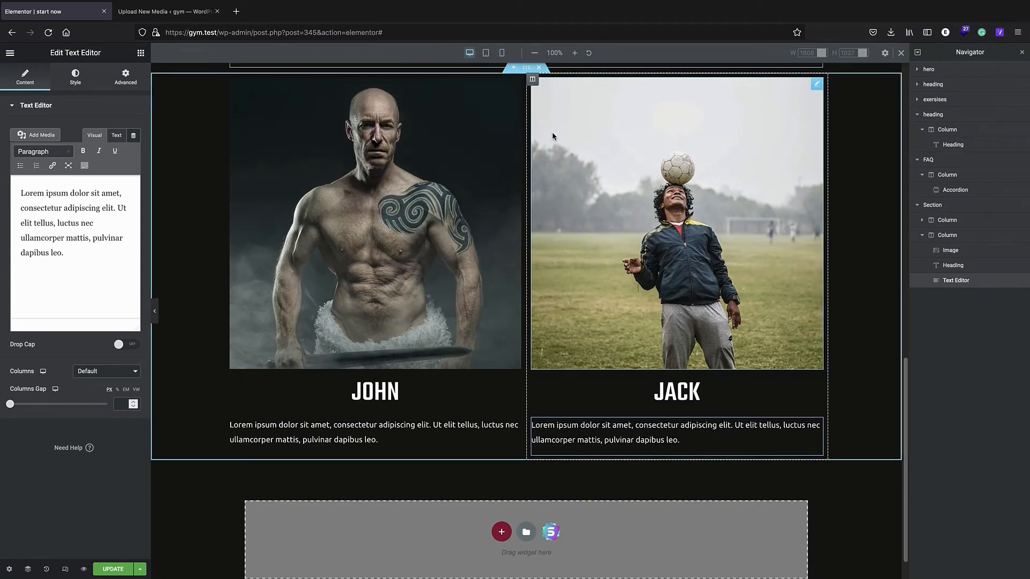
pyautogui.scroll(-1, 548, 154)
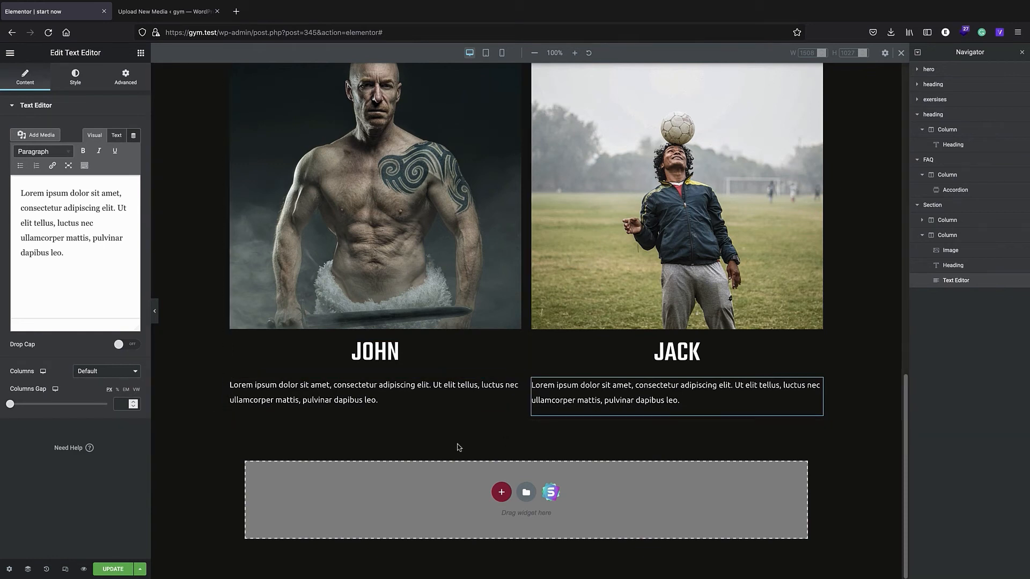
pyautogui.scroll(15, 499, 483)
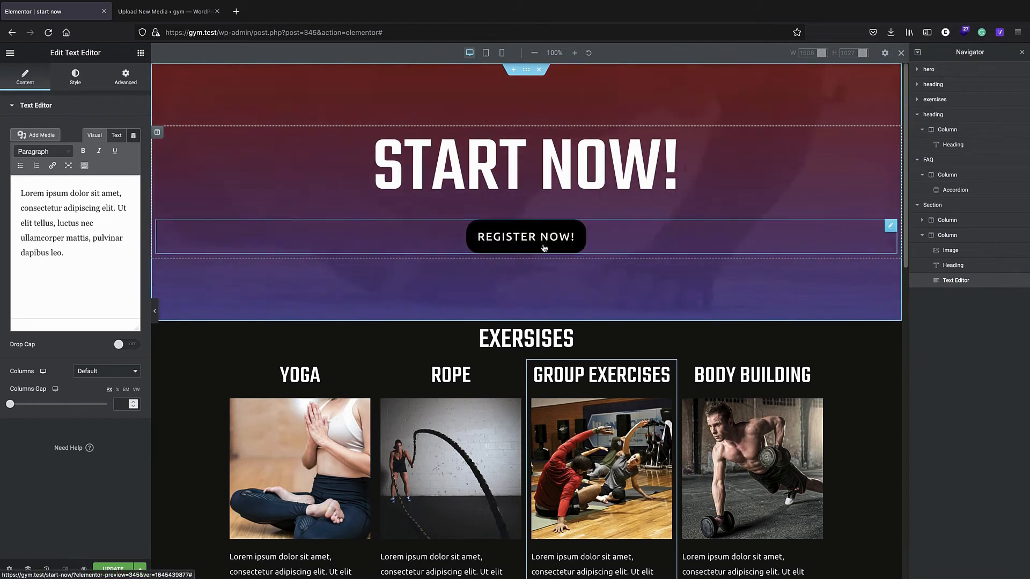
pyautogui.click(517, 245)
pyautogui.scroll(-15, 517, 278)
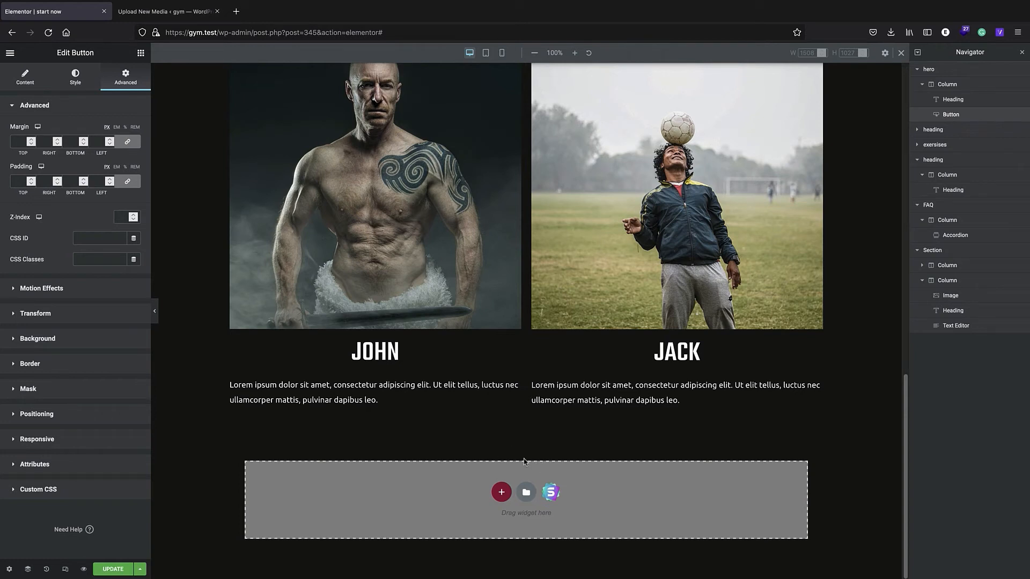
# - Add a new three-column section below the trainers section
pyautogui.click(500, 492)
pyautogui.scroll(-1, 466, 357)
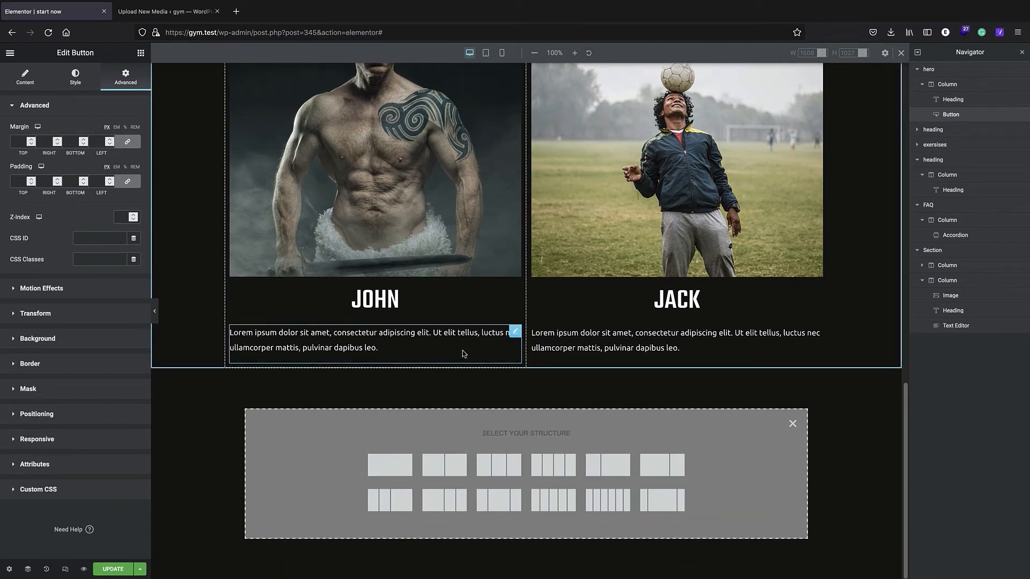
pyautogui.click(496, 469)
# - Add a Heading widget to the first column of the new section, centered and with white text
pyautogui.click(325, 409)
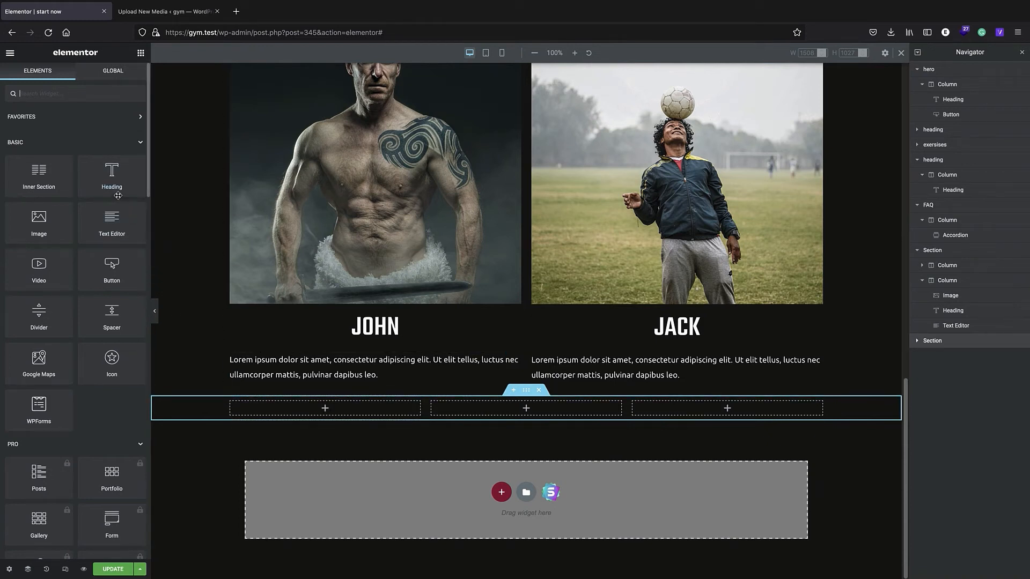
pyautogui.moveTo(115, 173); pyautogui.dragTo(333, 411)
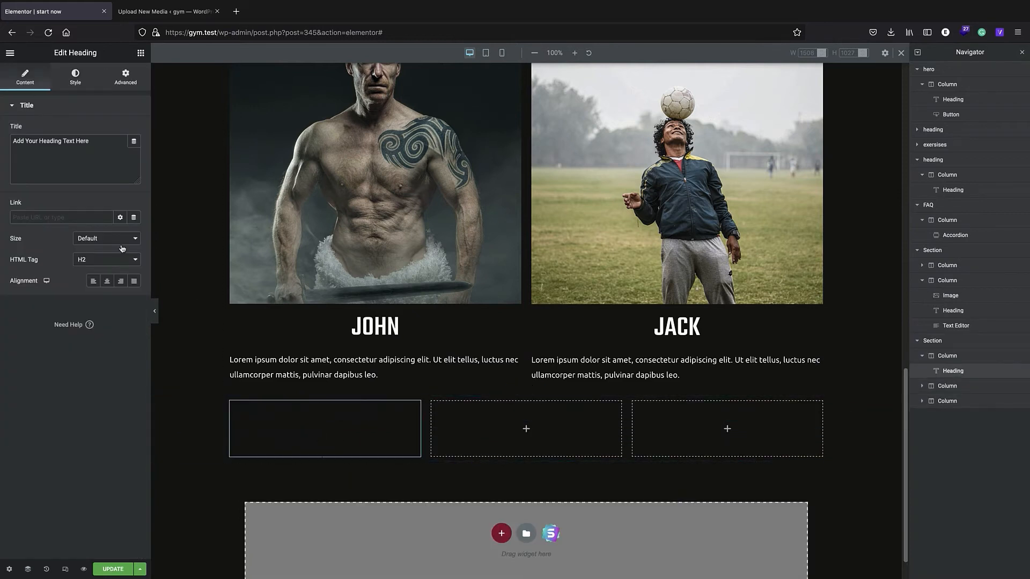
pyautogui.click(107, 281)
pyautogui.click(75, 77)
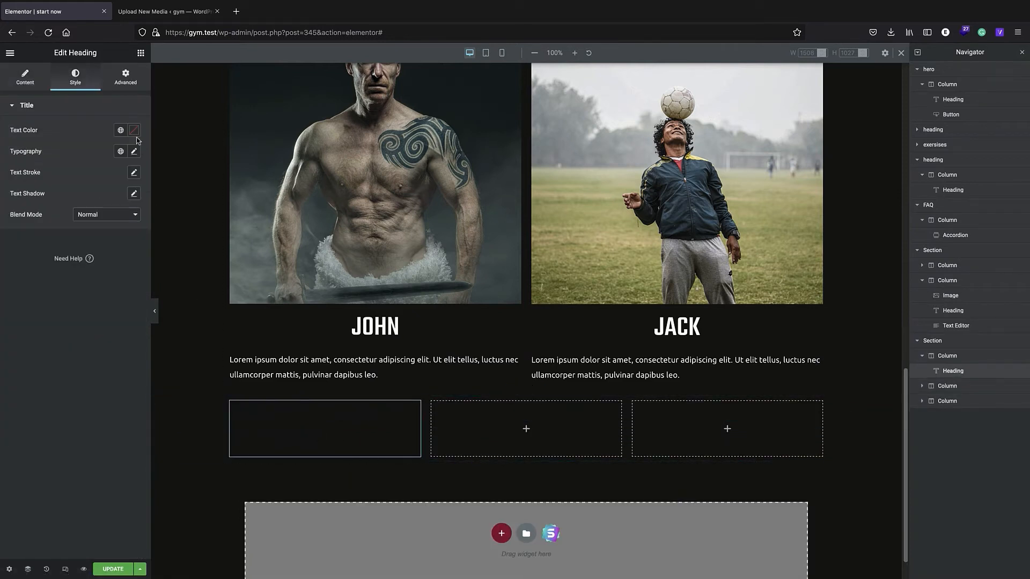
pyautogui.click(134, 130)
pyautogui.click(21, 170)
# - Change the new heading's text to "30 DAYS"
pyautogui.click(306, 435)
pyautogui.tripleClick(307, 435)
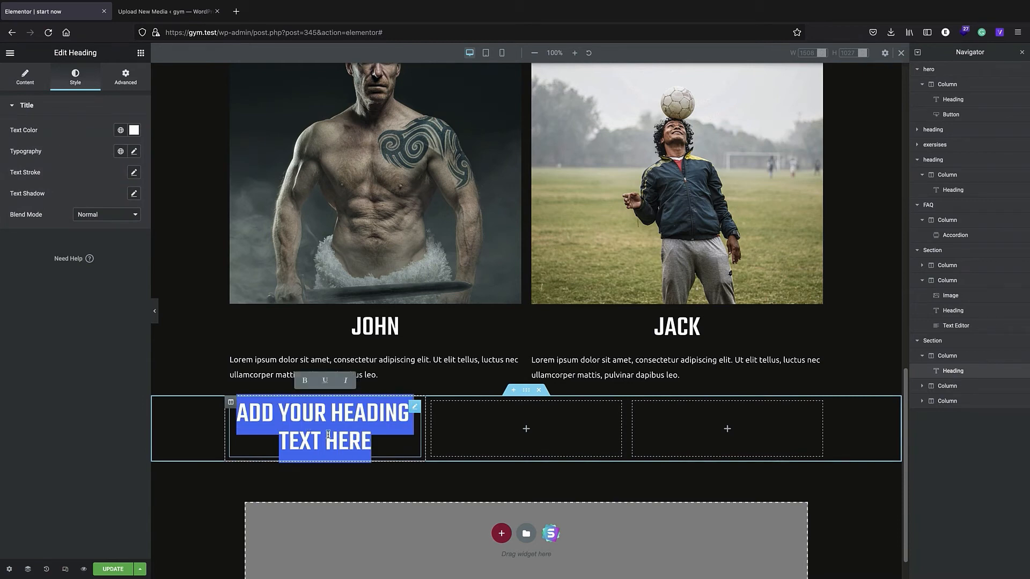
pyautogui.write('30')
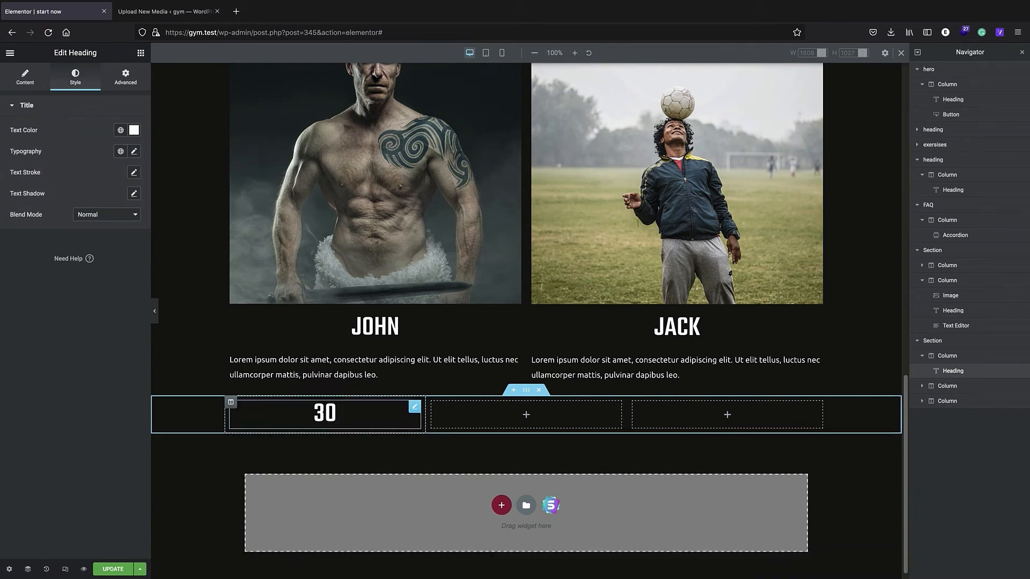
pyautogui.write(' DAYS')
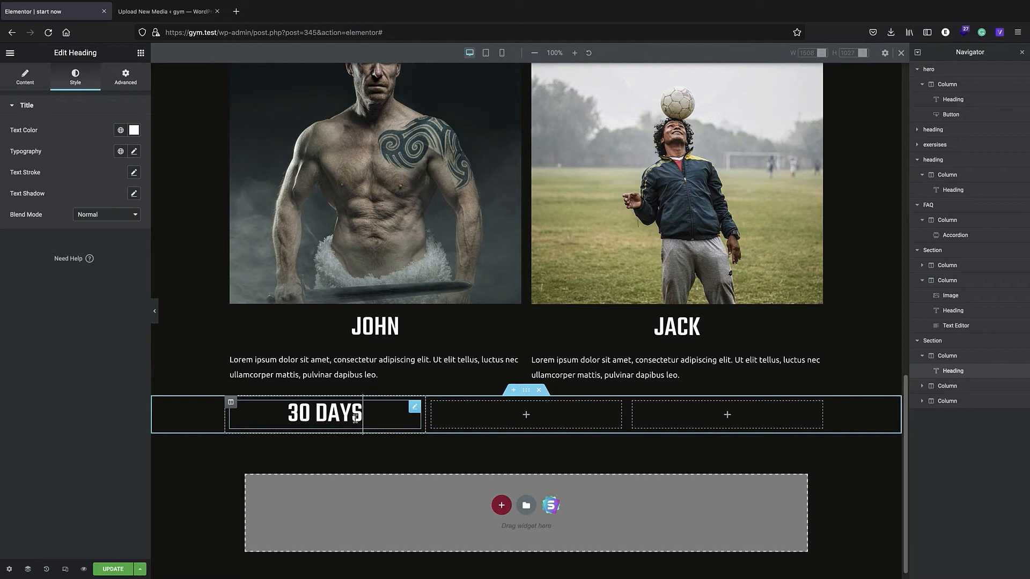
pyautogui.click(35, 84)
pyautogui.click(66, 82)
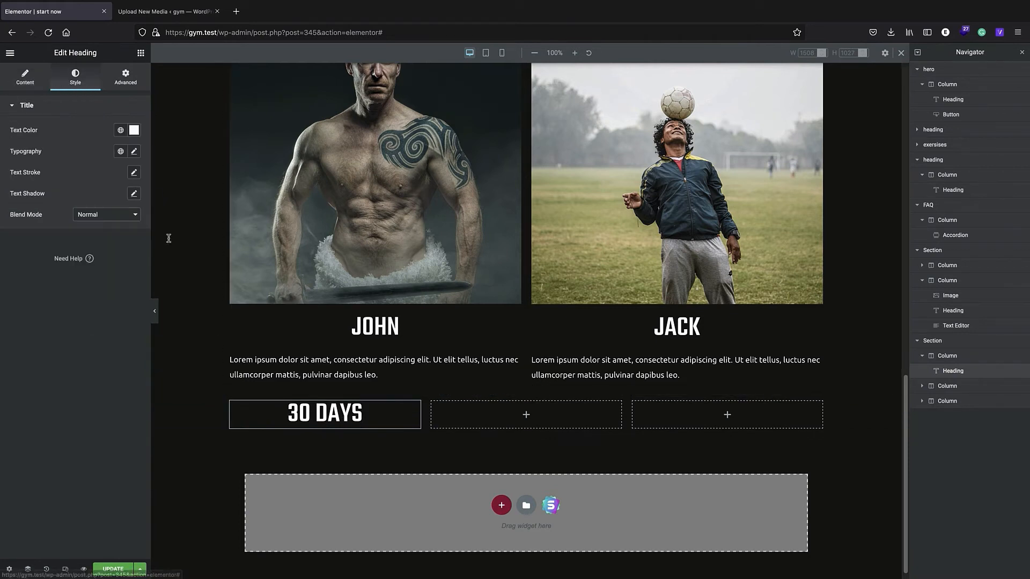
# - Add a Text Editor widget below the 30 DAYS heading with the text "price: $12"
pyautogui.click(141, 53)
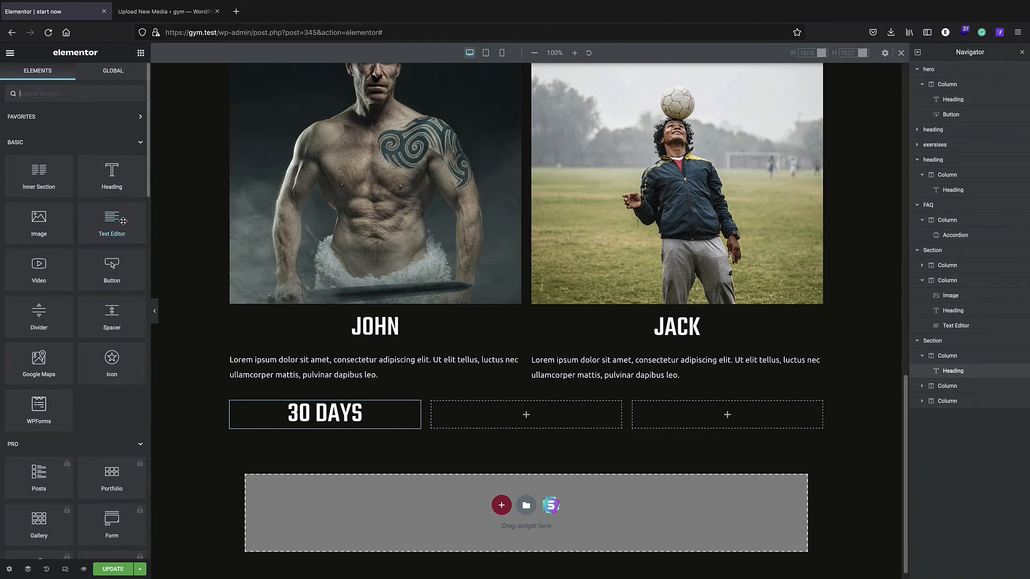
pyautogui.moveTo(111, 220); pyautogui.dragTo(332, 434)
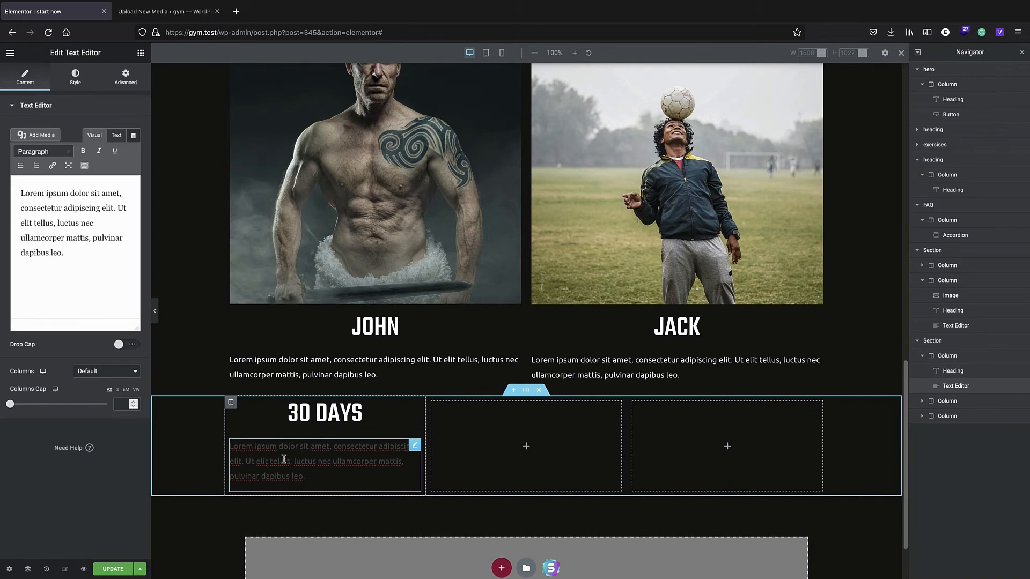
pyautogui.hotkey('ctrl', 'a')
pyautogui.click(75, 282)
pyautogui.hotkey('ctrl', 'a')
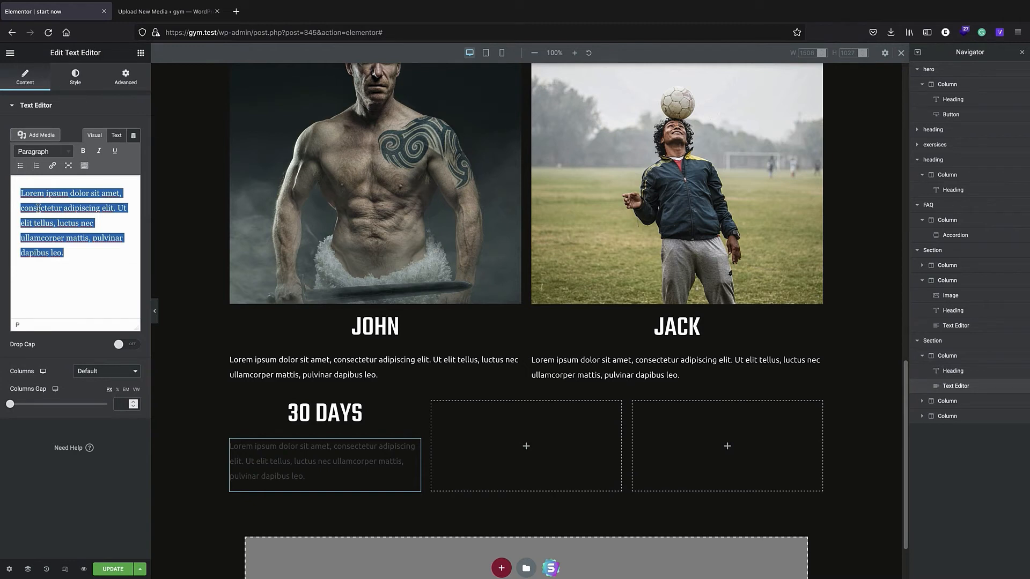
pyautogui.write('price: 12')
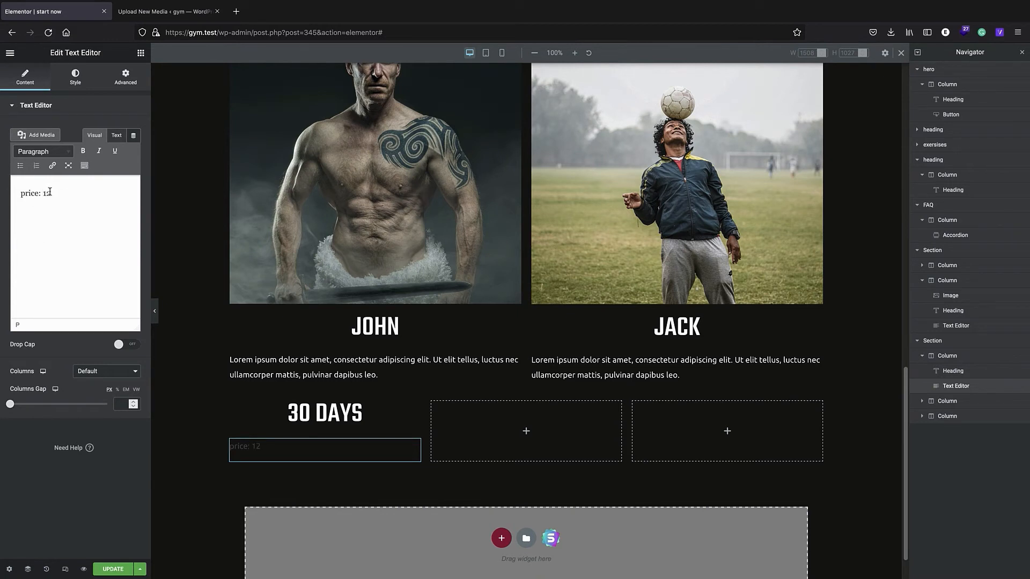
pyautogui.write('$')
# - Set the price text's color to #FFFFFF
pyautogui.tripleClick(263, 449)
pyautogui.click(73, 78)
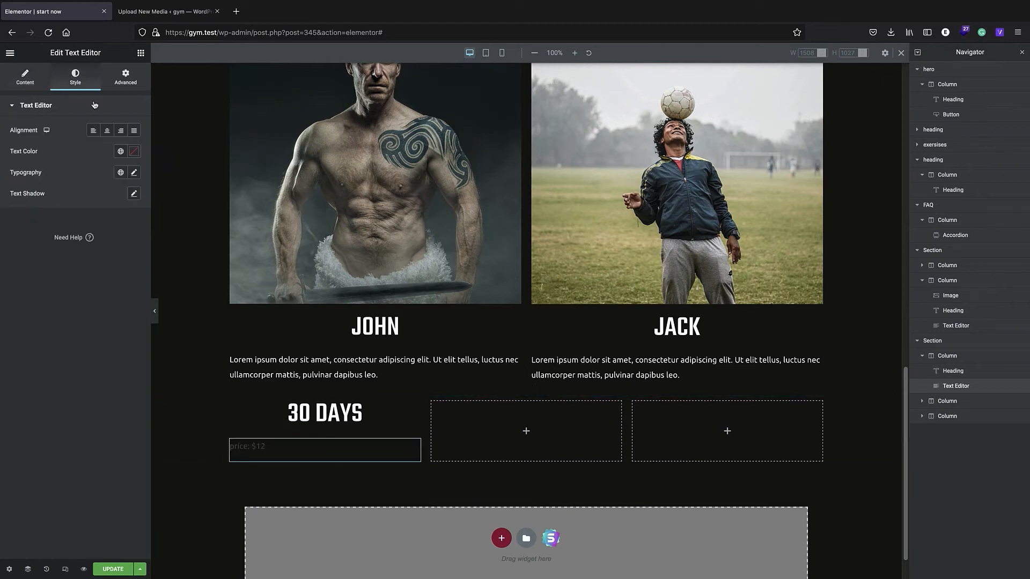
pyautogui.click(136, 156)
pyautogui.write('#FFFFFF')
pyautogui.click(72, 433)
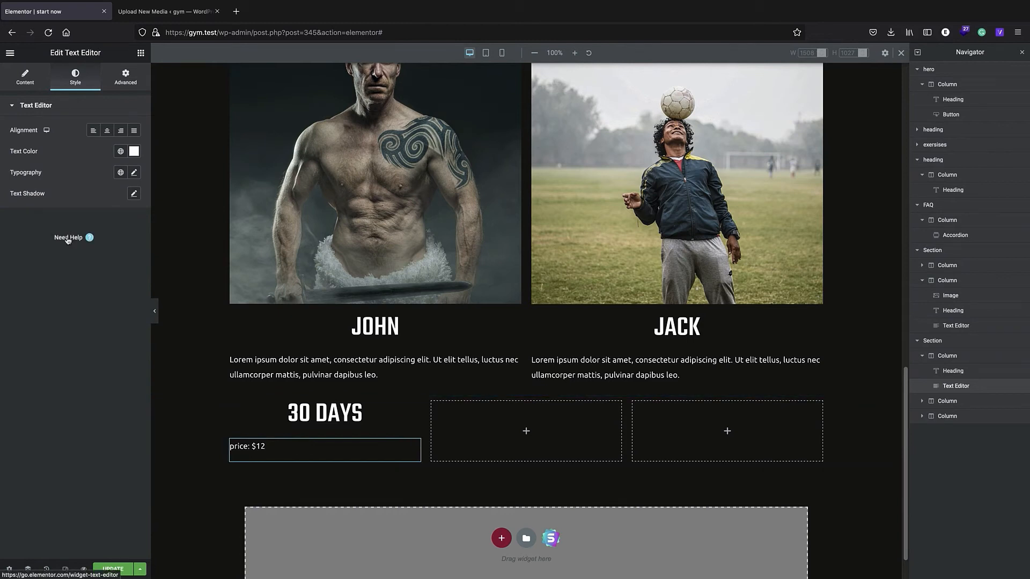
# - Enlarge the price text's font size in its typography settings
pyautogui.click(25, 77)
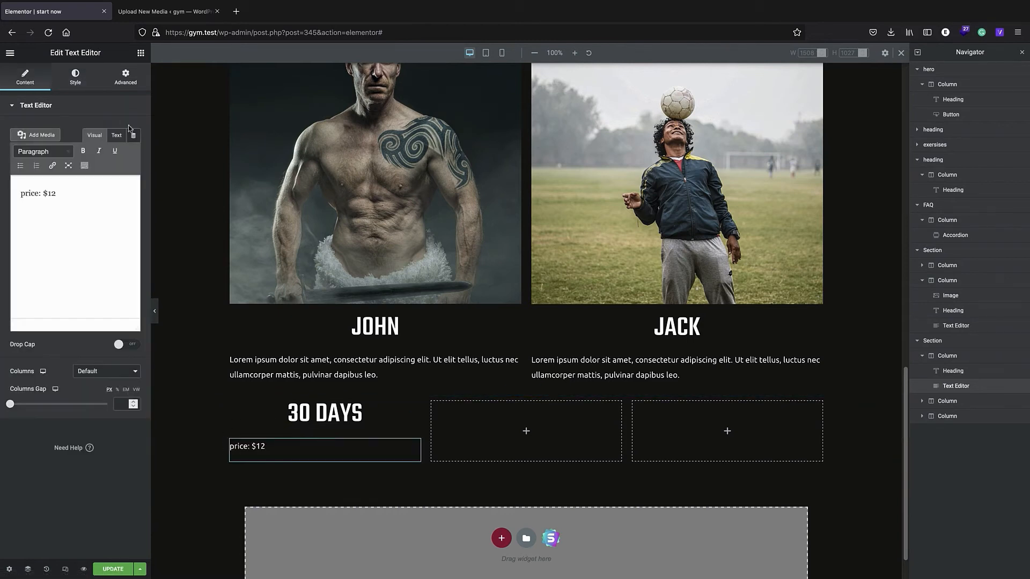
pyautogui.click(76, 78)
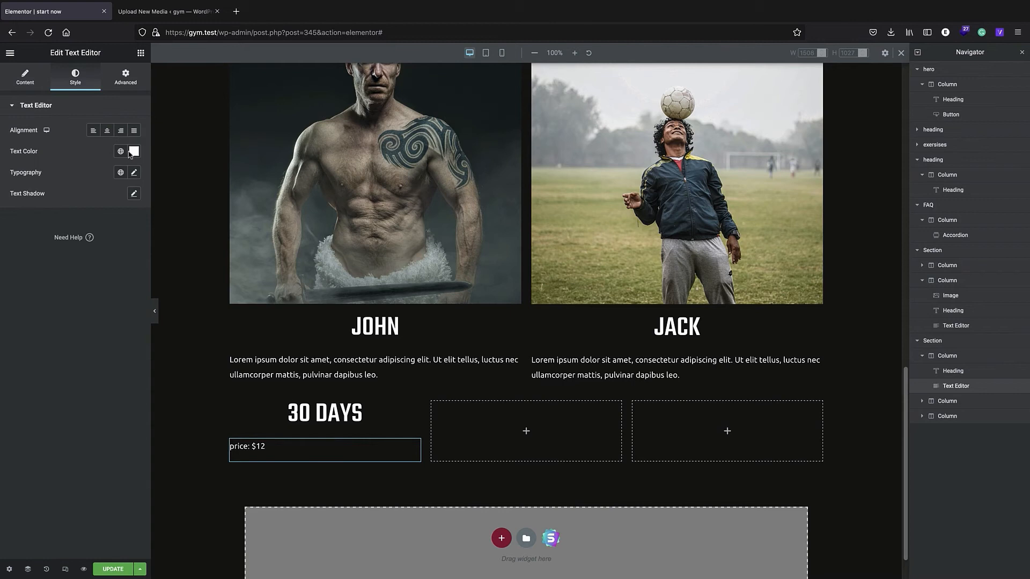
pyautogui.click(121, 152)
pyautogui.click(135, 152)
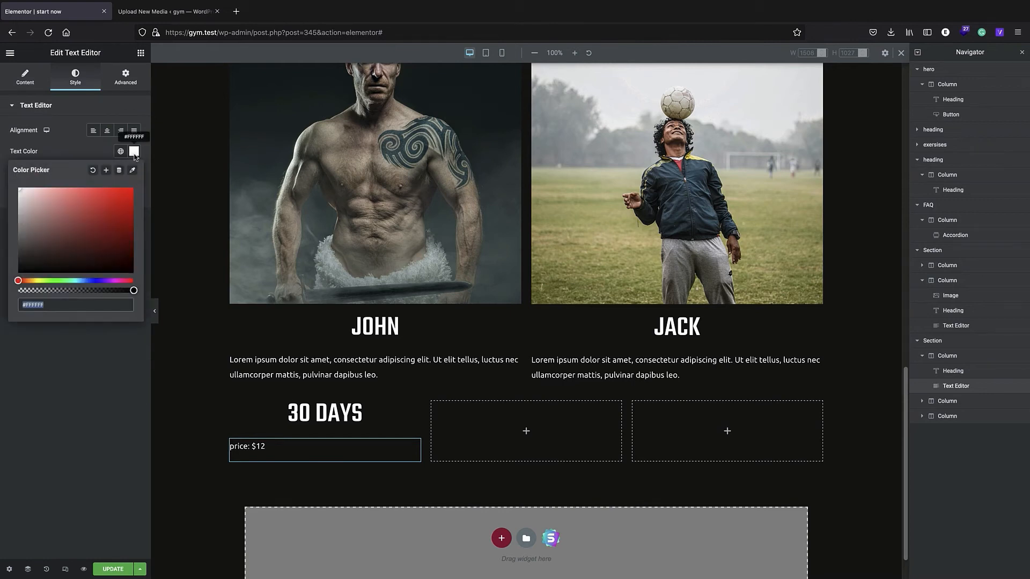
pyautogui.click(91, 143)
pyautogui.click(134, 172)
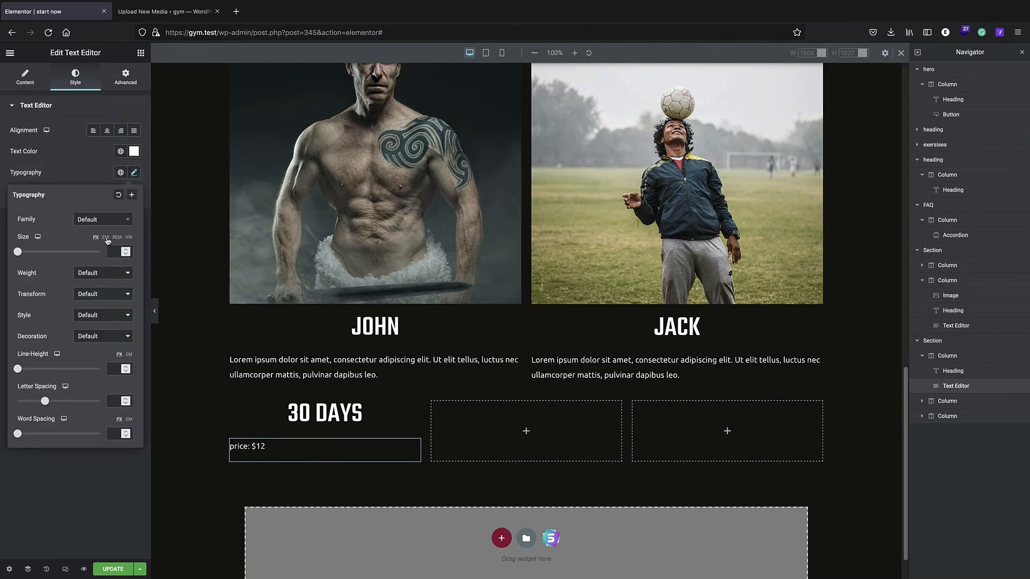
pyautogui.moveTo(21, 253); pyautogui.dragTo(32, 262)
pyautogui.click(62, 157)
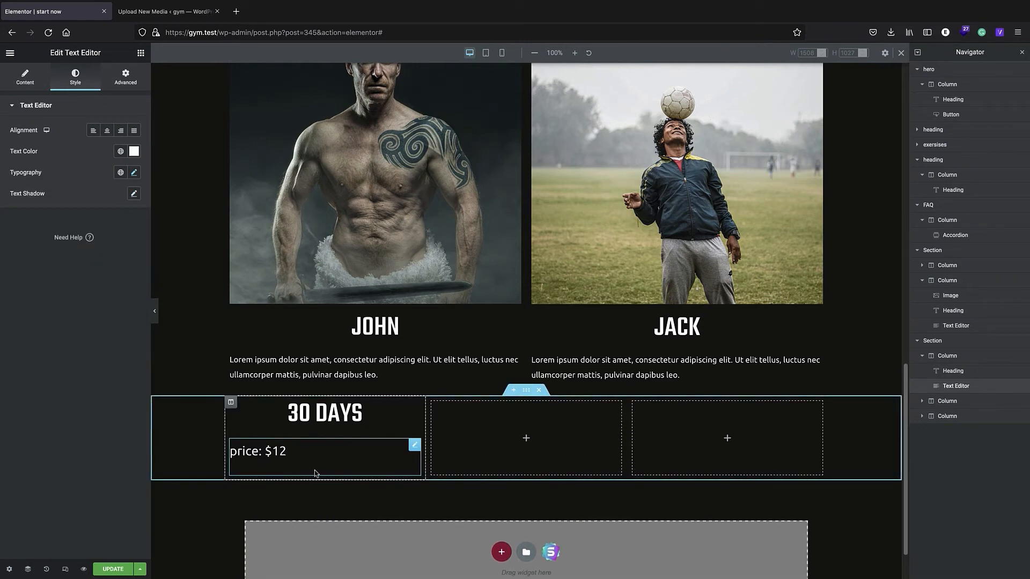
# - Duplicate the hero's REGISTER NOW! button, move the copy below the price in the 30 DAYS column, and center the price text
pyautogui.scroll(10, 420, 202)
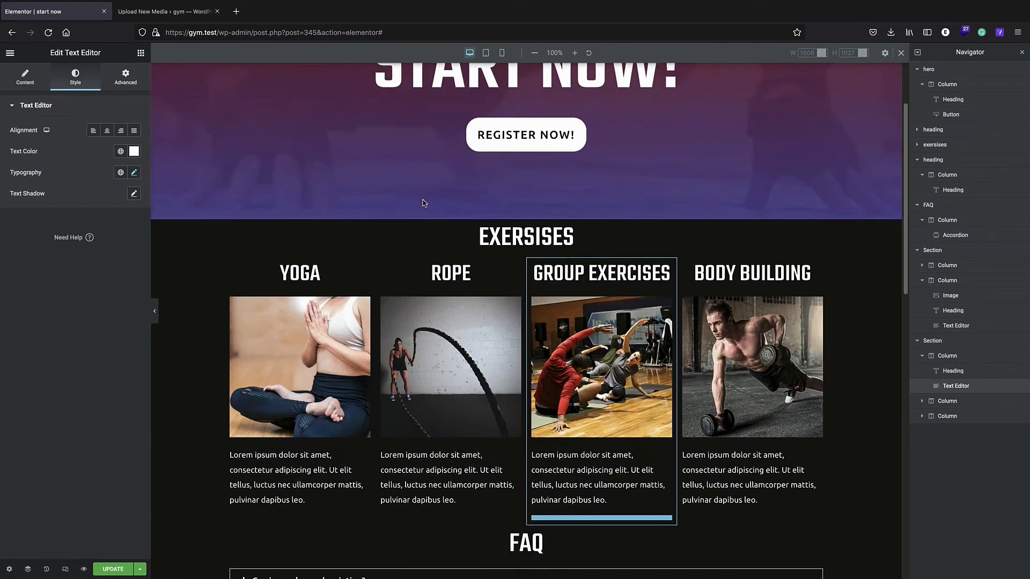
pyautogui.click(542, 254)
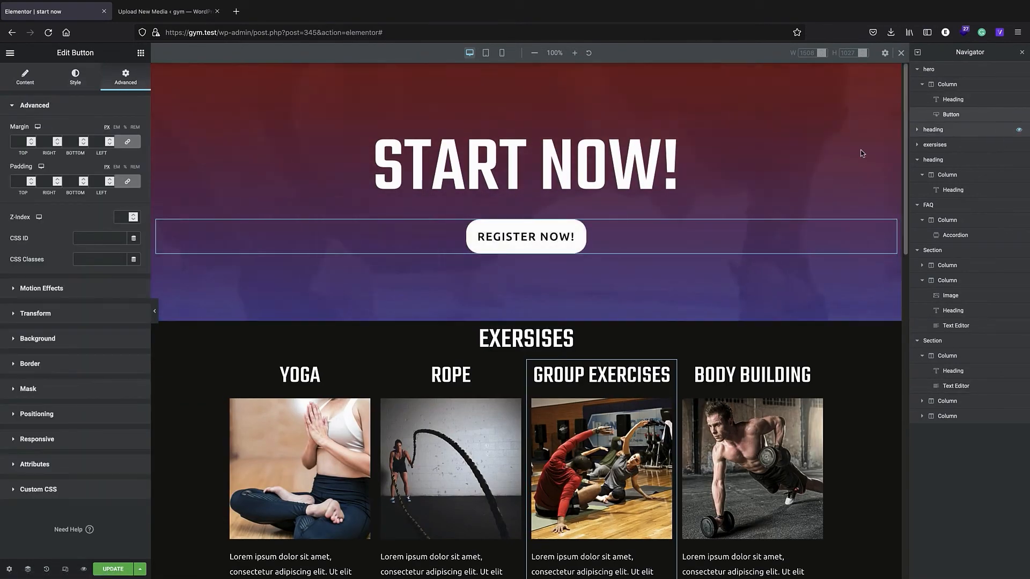
pyautogui.rightClick(947, 114)
pyautogui.click(960, 135)
pyautogui.moveTo(958, 130); pyautogui.dragTo(970, 401)
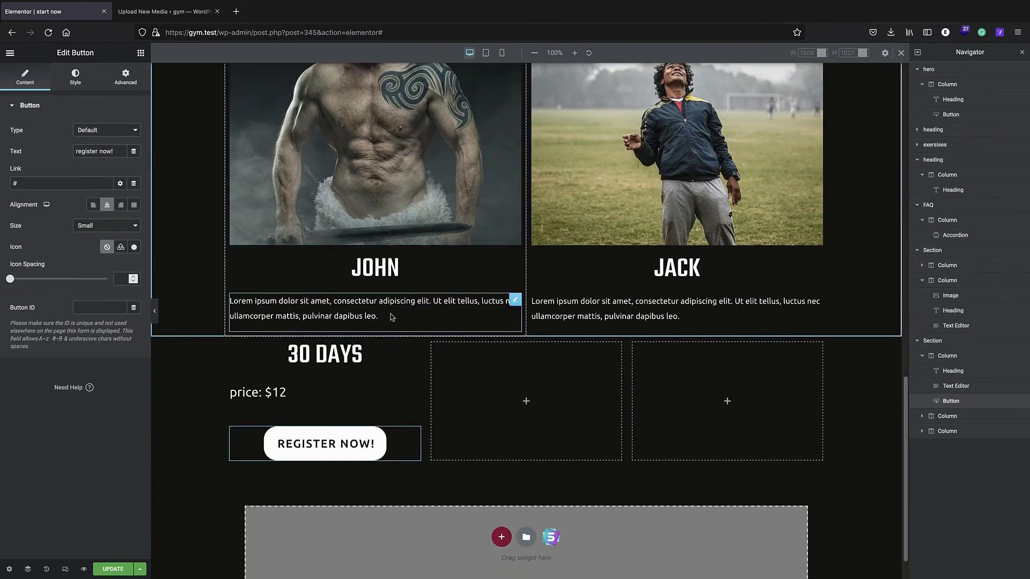
pyautogui.click(259, 393)
pyautogui.click(107, 131)
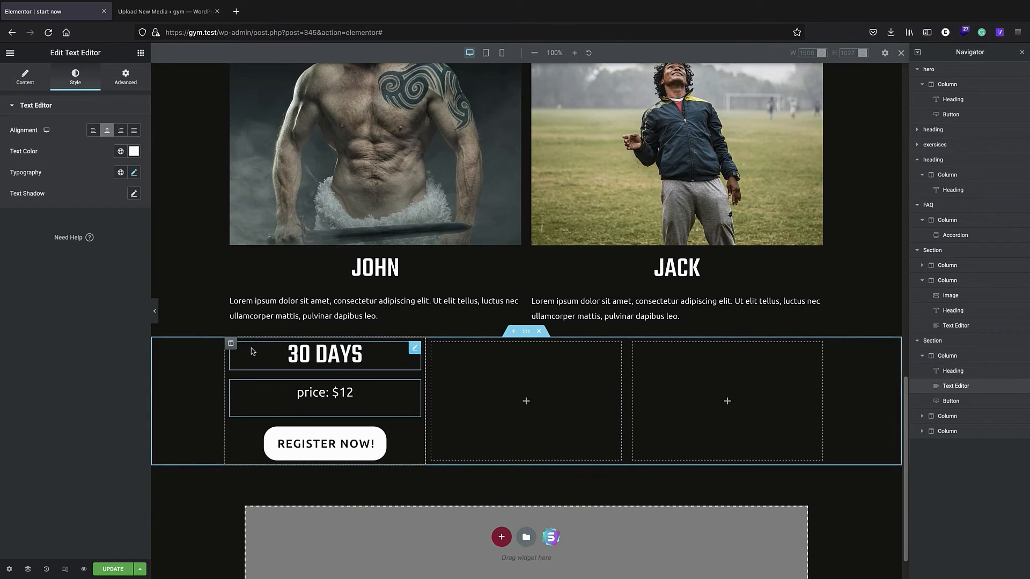
# - Give the 30 DAYS column a solid #959595 background and a border radius of 21 px on all corners
pyautogui.click(946, 356)
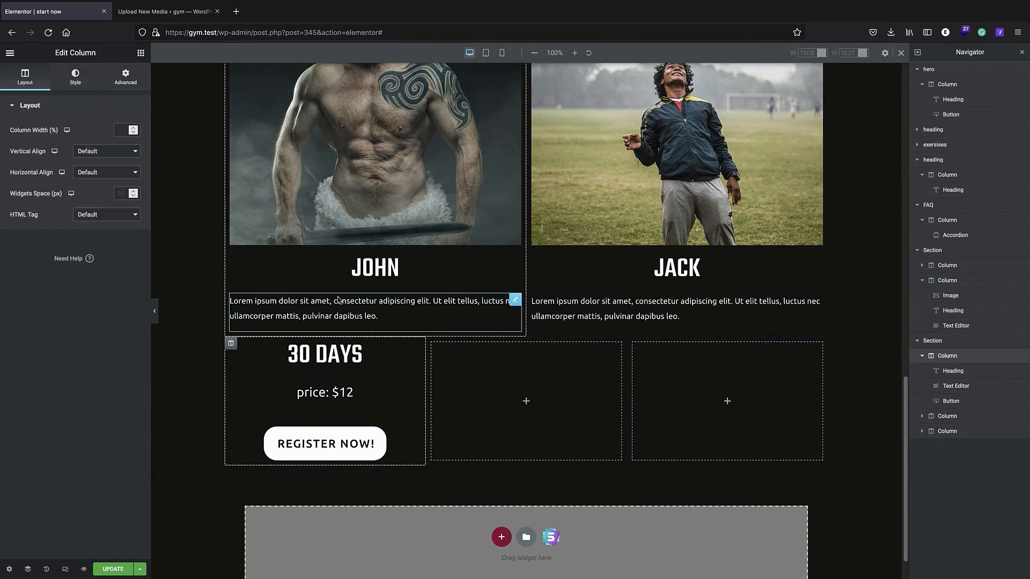
pyautogui.click(76, 81)
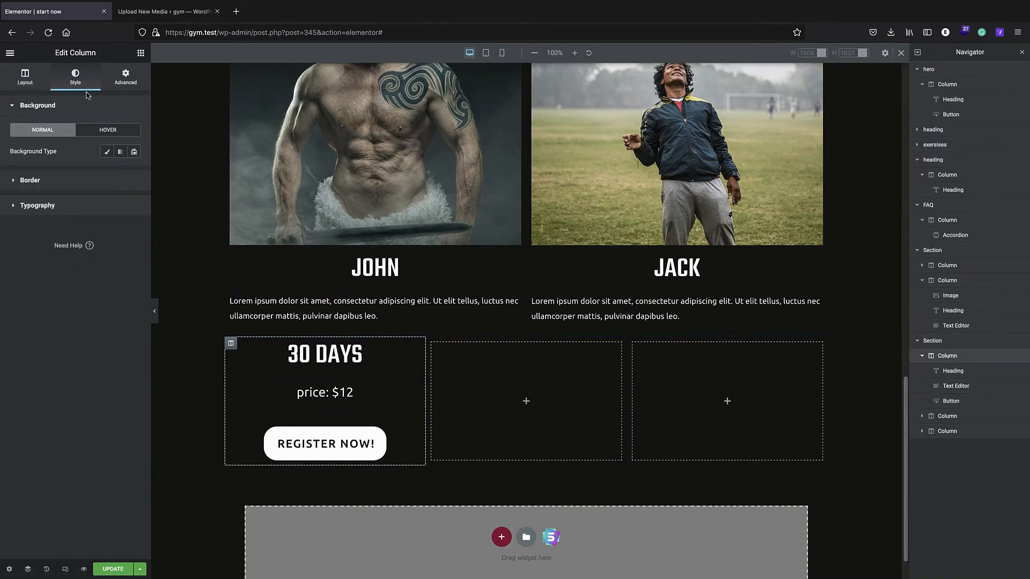
pyautogui.click(107, 152)
pyautogui.click(134, 173)
pyautogui.moveTo(63, 229); pyautogui.dragTo(5, 247)
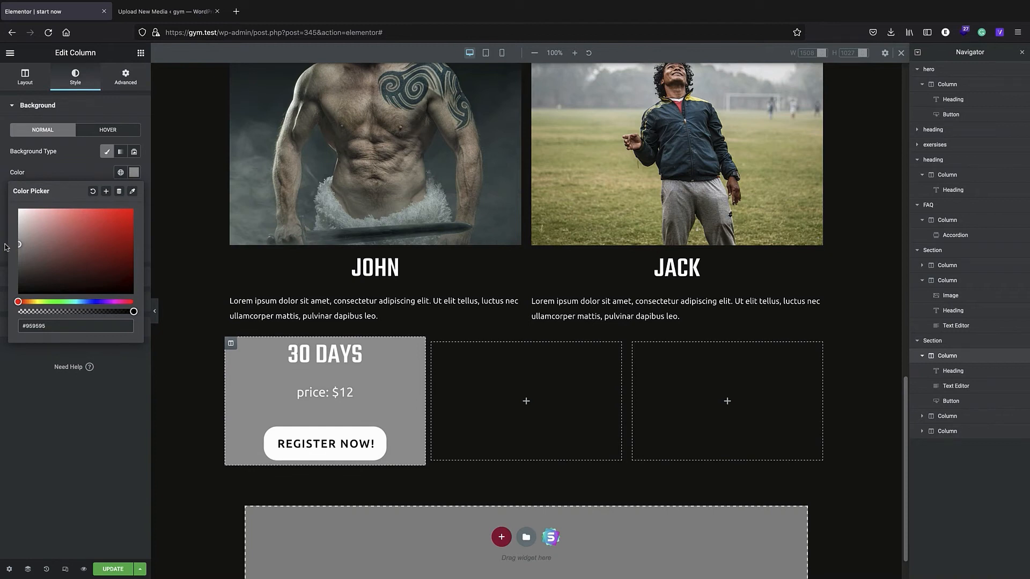
pyautogui.click(49, 166)
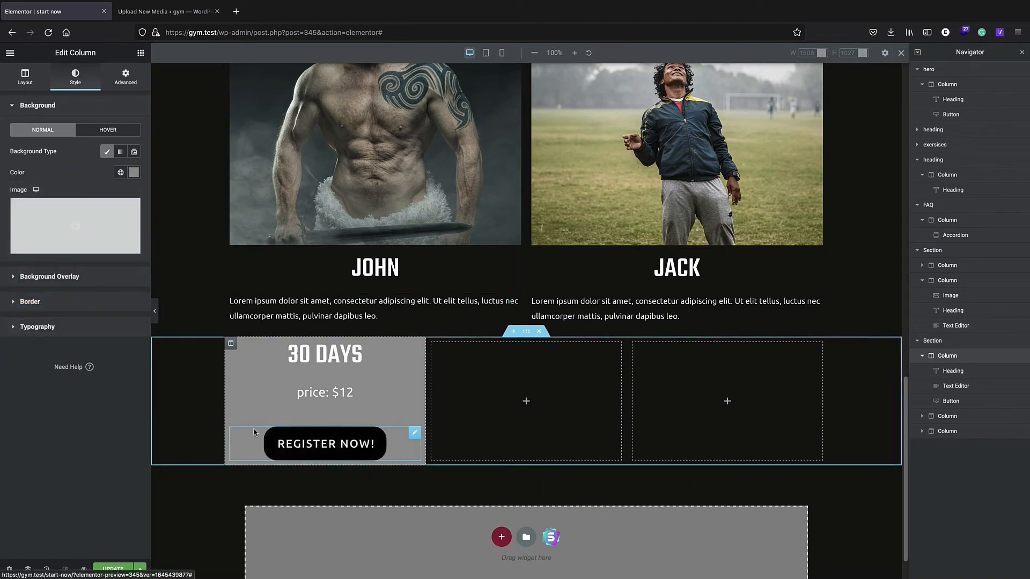
pyautogui.click(16, 300)
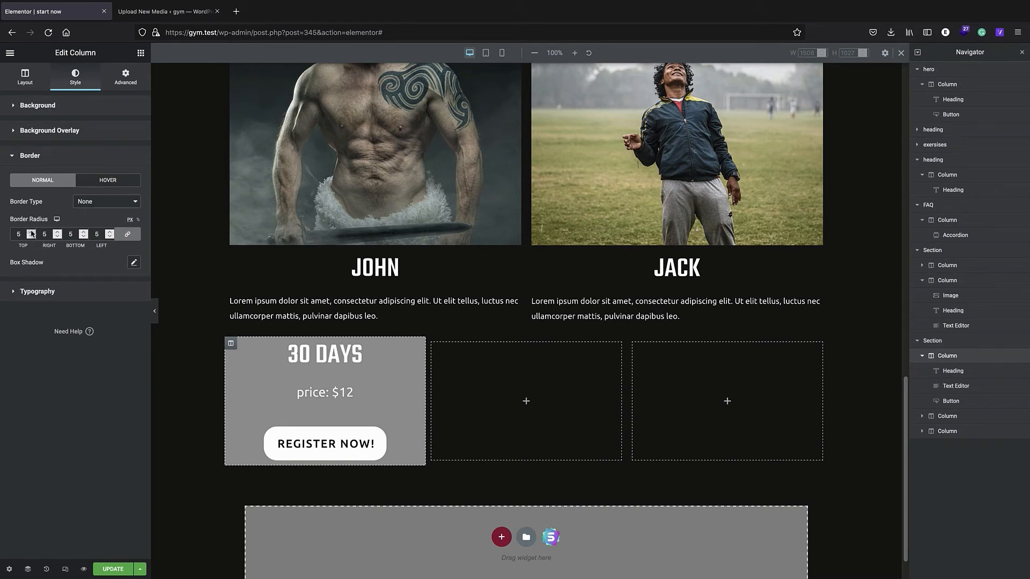
pyautogui.click(31, 232)
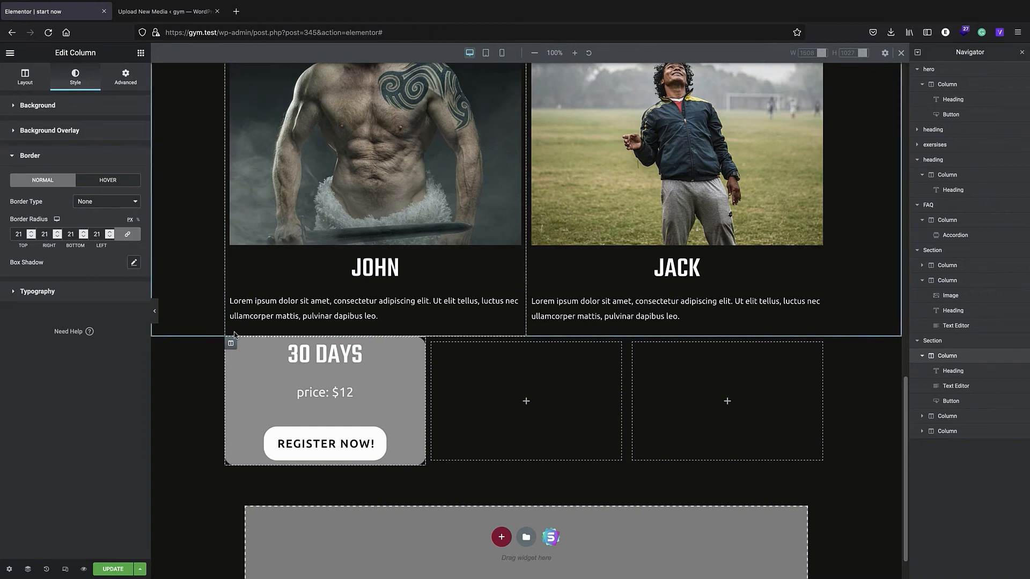
# - Set the 30 DAYS column's border radius to 30 px on all corners
pyautogui.click(31, 232)
pyautogui.click(31, 232)
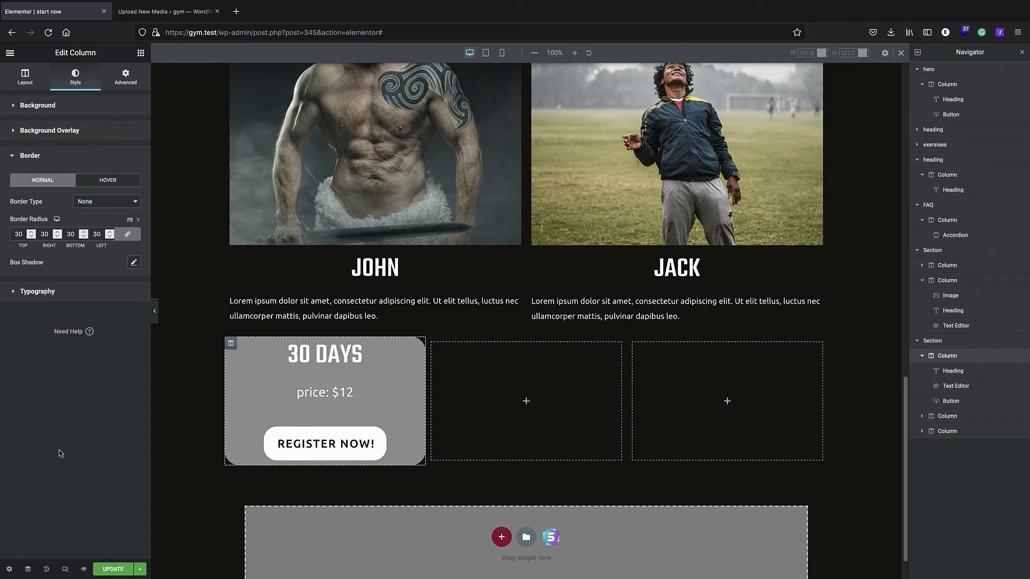
pyautogui.scroll(-1, 483, 386)
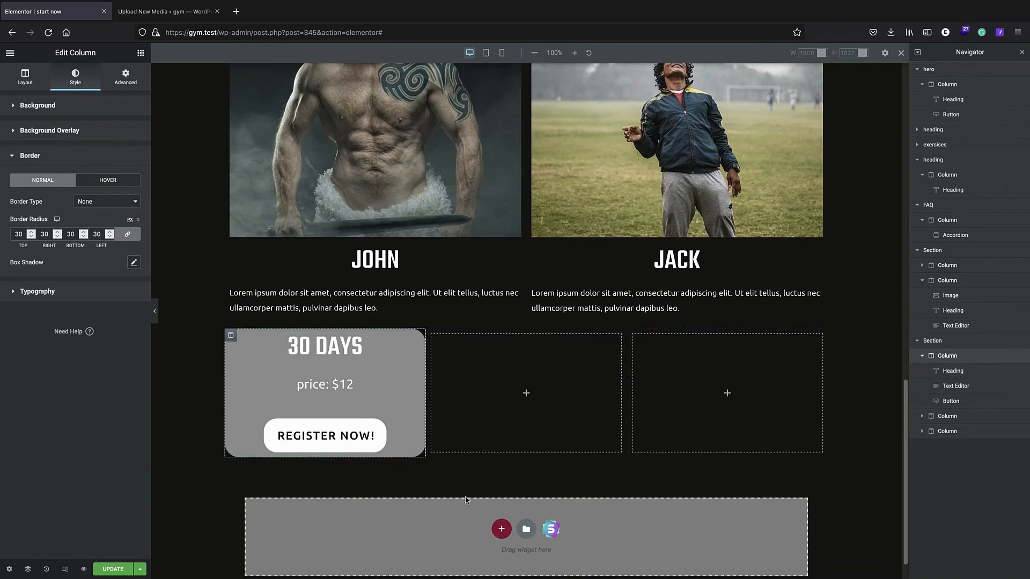
# - Set the 30 DAYS column's padding to 13 px on all sides
pyautogui.click(126, 77)
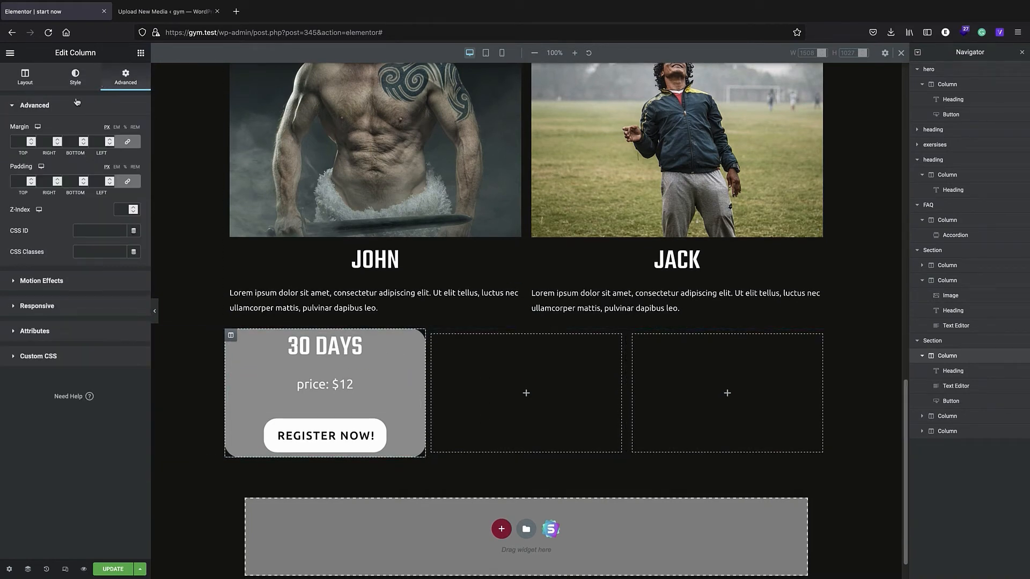
pyautogui.click(31, 180)
pyautogui.click(30, 180)
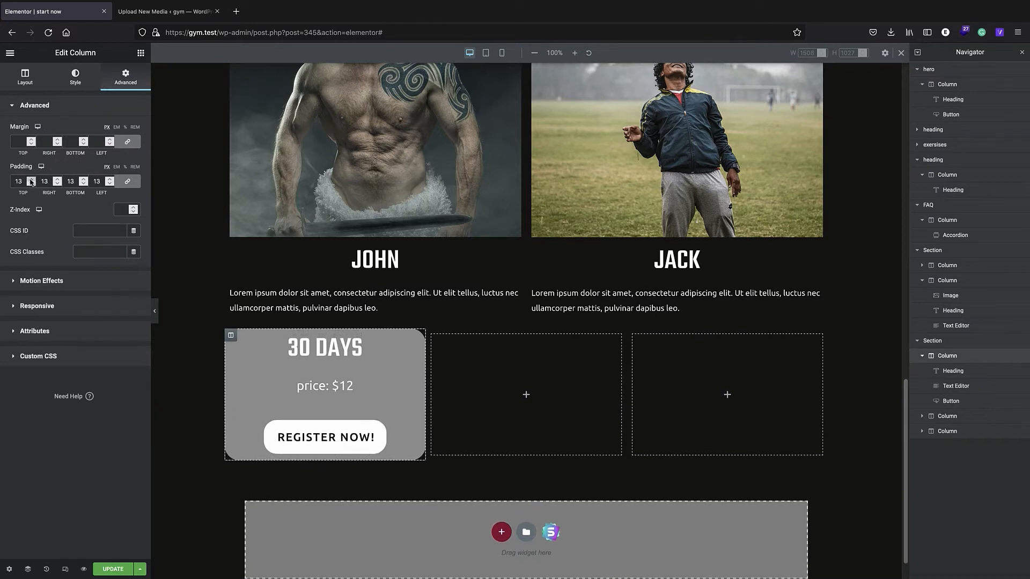
pyautogui.click(31, 183)
# - Switch the 30 DAYS column's margin and padding units to EM and set the padding to 2 on all sides
pyautogui.click(117, 128)
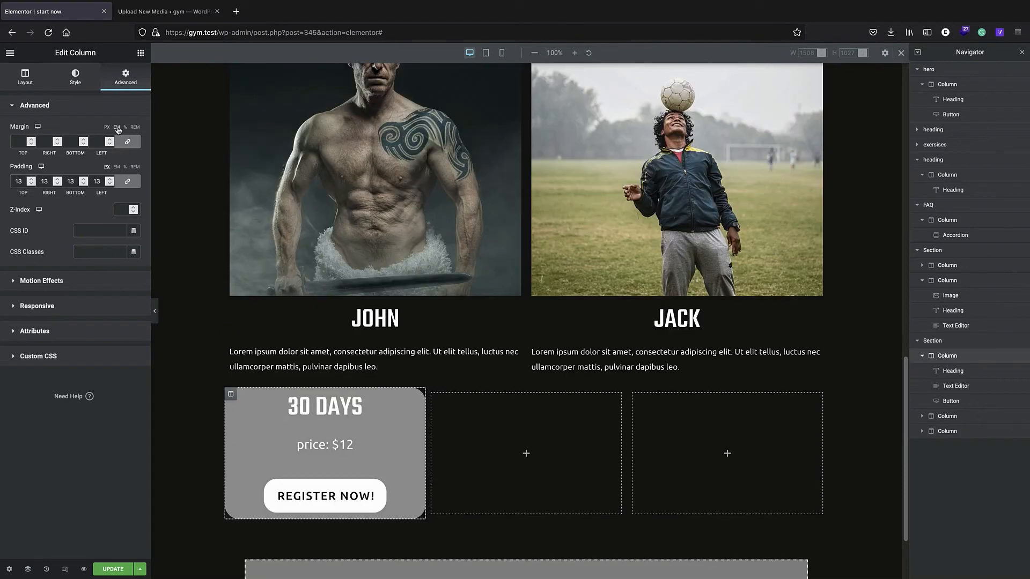
pyautogui.click(117, 166)
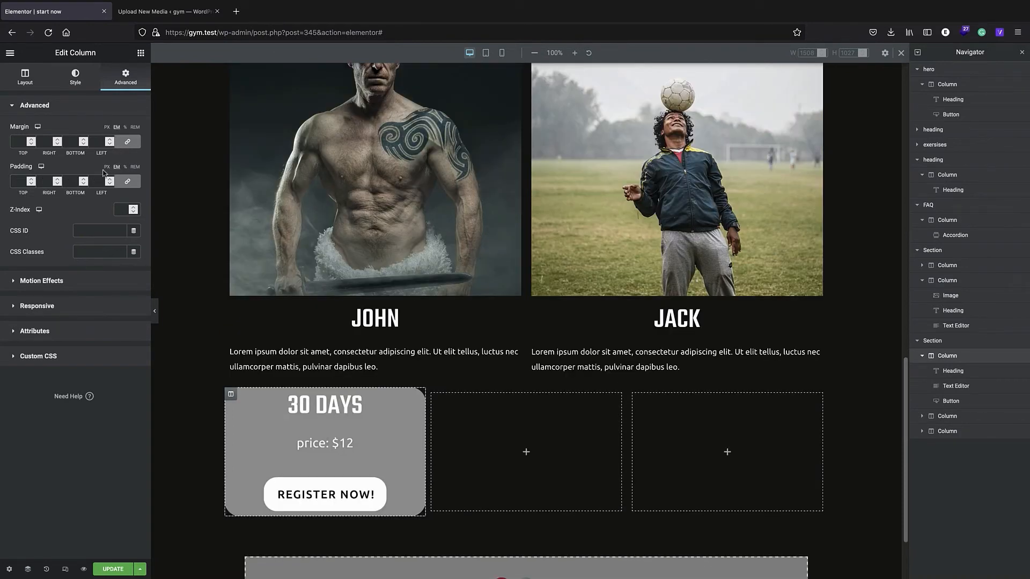
pyautogui.click(31, 179)
pyautogui.click(31, 179)
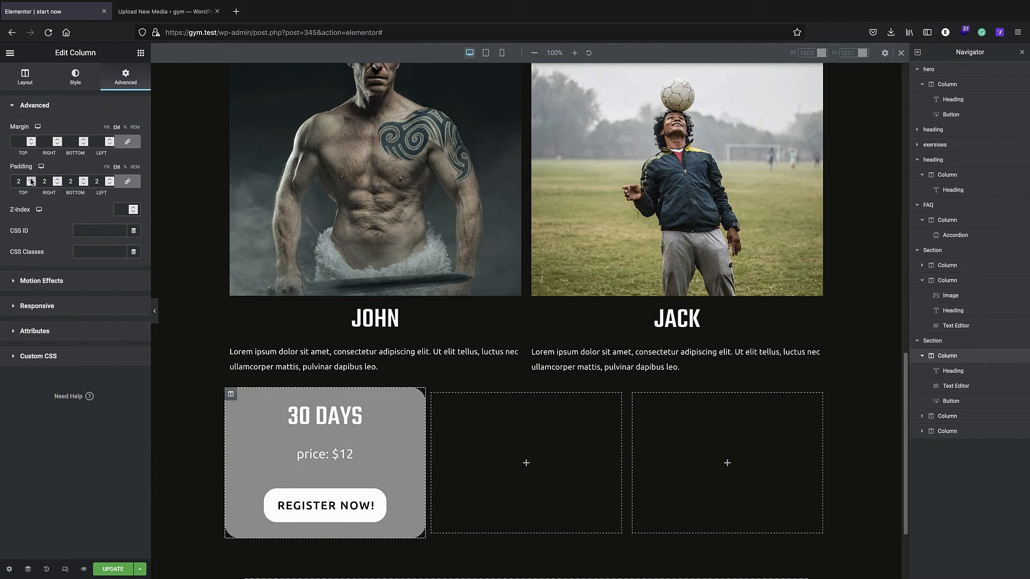
# - Set the 30 DAYS column's margin to 2 em on all sides
pyautogui.click(31, 140)
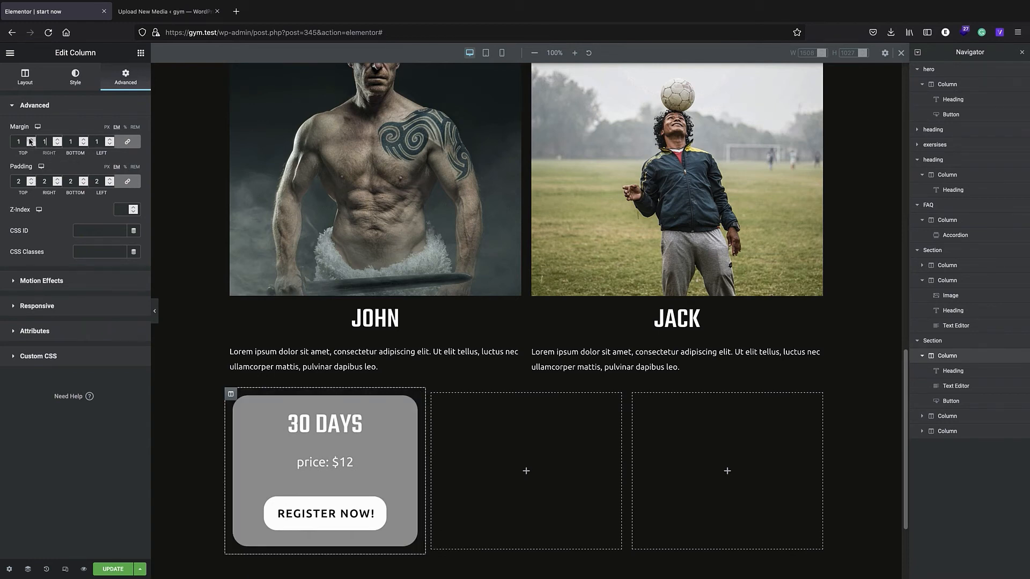
pyautogui.click(31, 140)
pyautogui.click(30, 144)
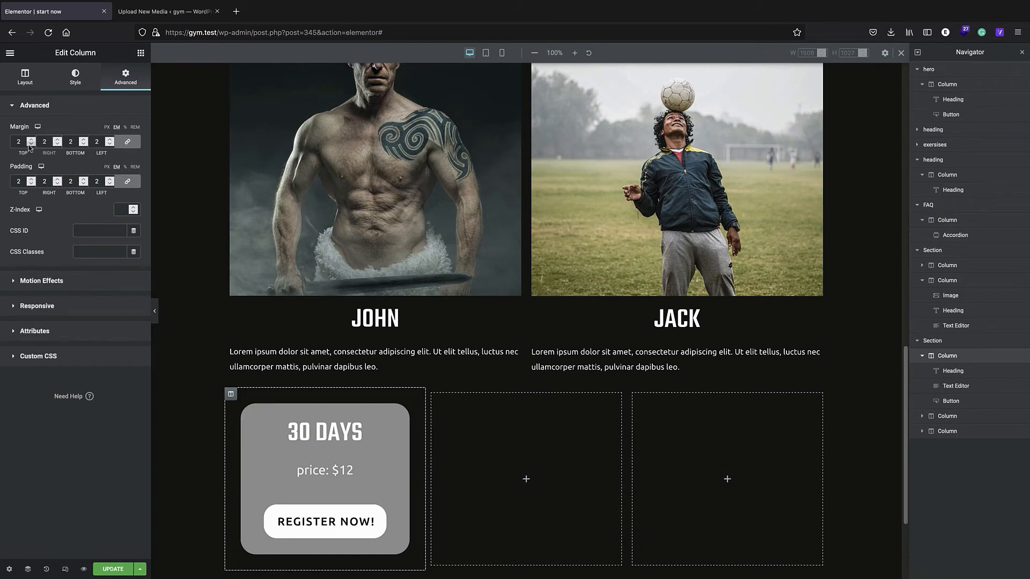
pyautogui.click(30, 143)
pyautogui.click(31, 143)
pyautogui.click(30, 140)
pyautogui.click(30, 140)
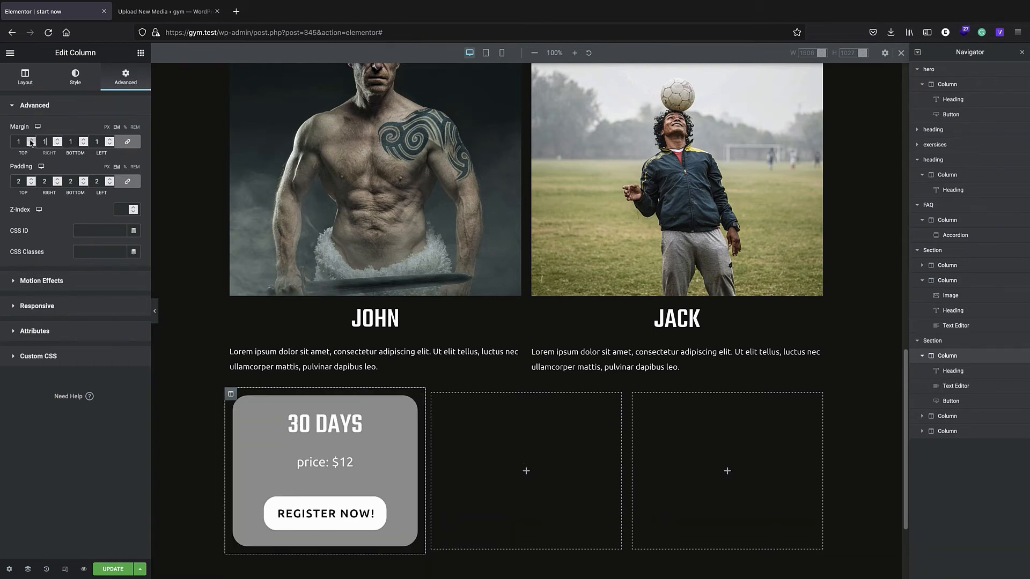
pyautogui.click(31, 140)
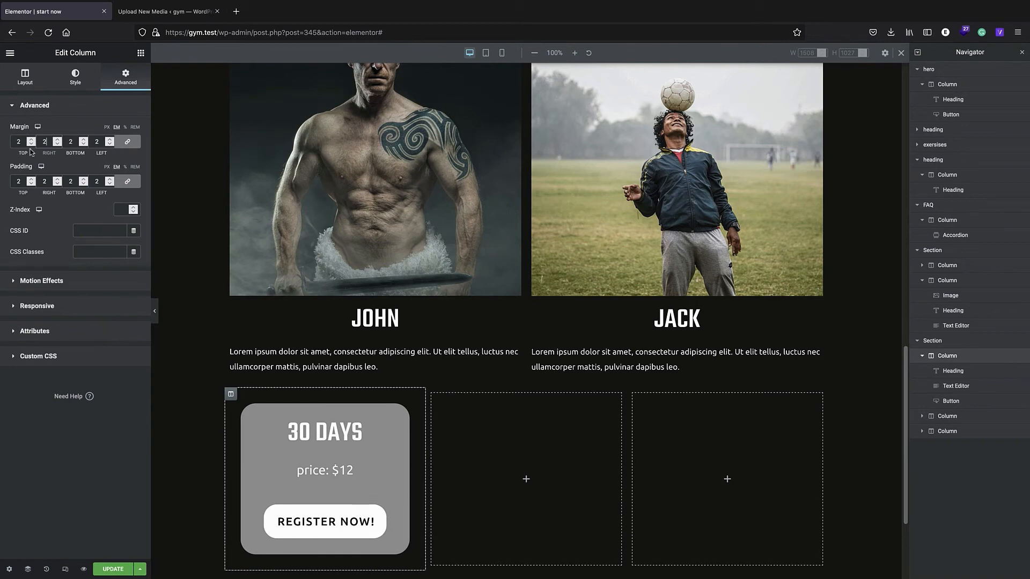
pyautogui.scroll(-2, 315, 437)
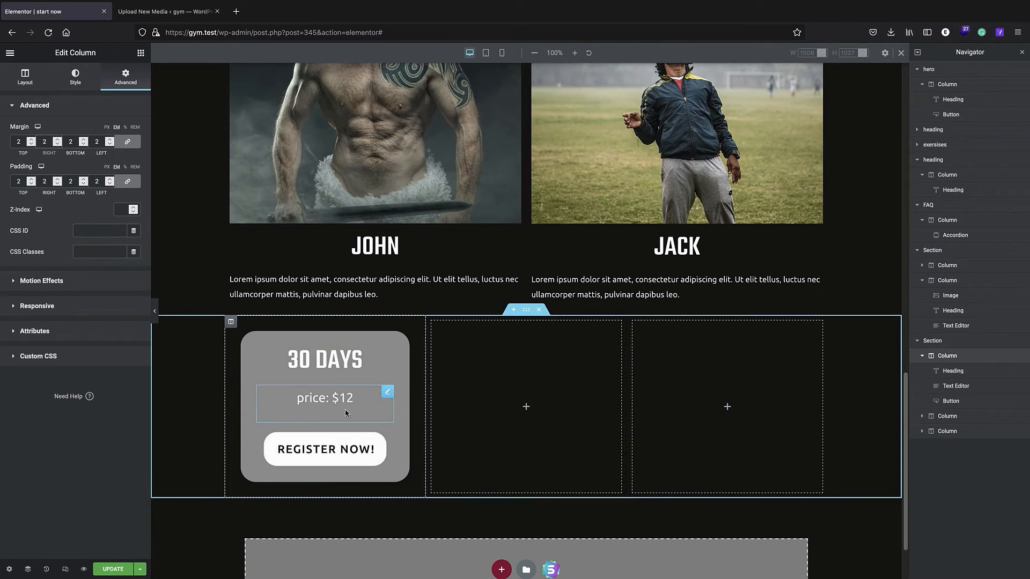
# - Replace the text of the button in the 30 DAYS column with "subscribe"
pyautogui.click(342, 453)
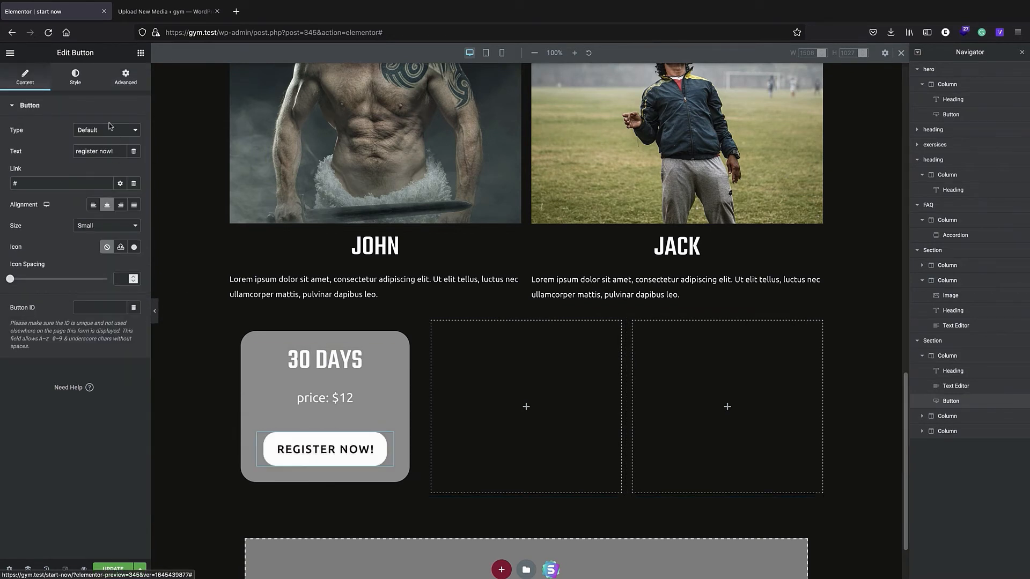
pyautogui.moveTo(111, 151); pyautogui.dragTo(97, 154)
pyautogui.press('BackSpace')
pyautogui.press('BackSpace')
pyautogui.press('BackSpace')
pyautogui.press('BackSpace')
pyautogui.press('BackSpace')
pyautogui.press('BackSpace')
pyautogui.press('BackSpace')
pyautogui.press('BackSpace')
pyautogui.press('BackSpace')
pyautogui.press('BackSpace')
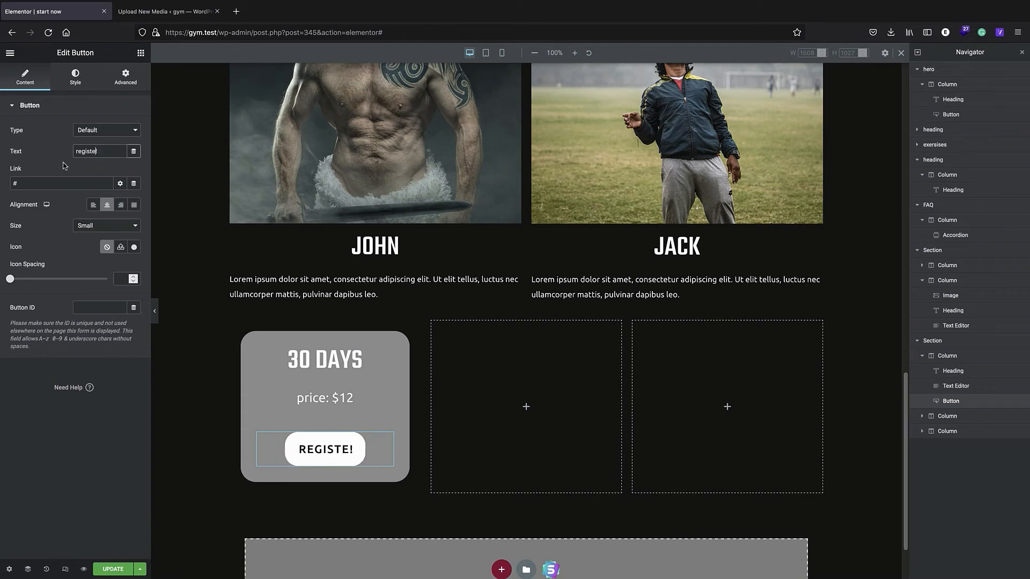
pyautogui.press('BackSpace')
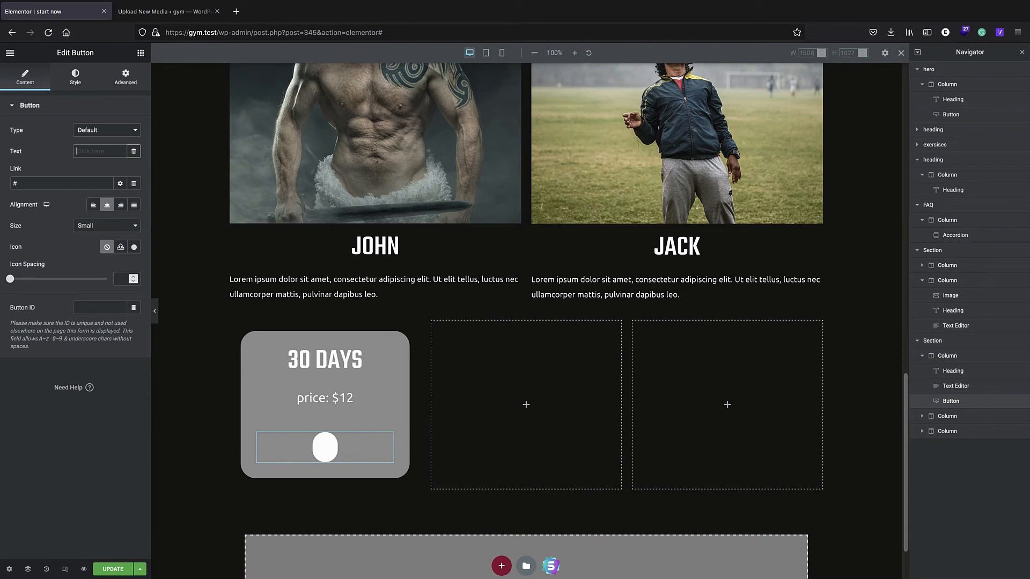
pyautogui.write('subscri')
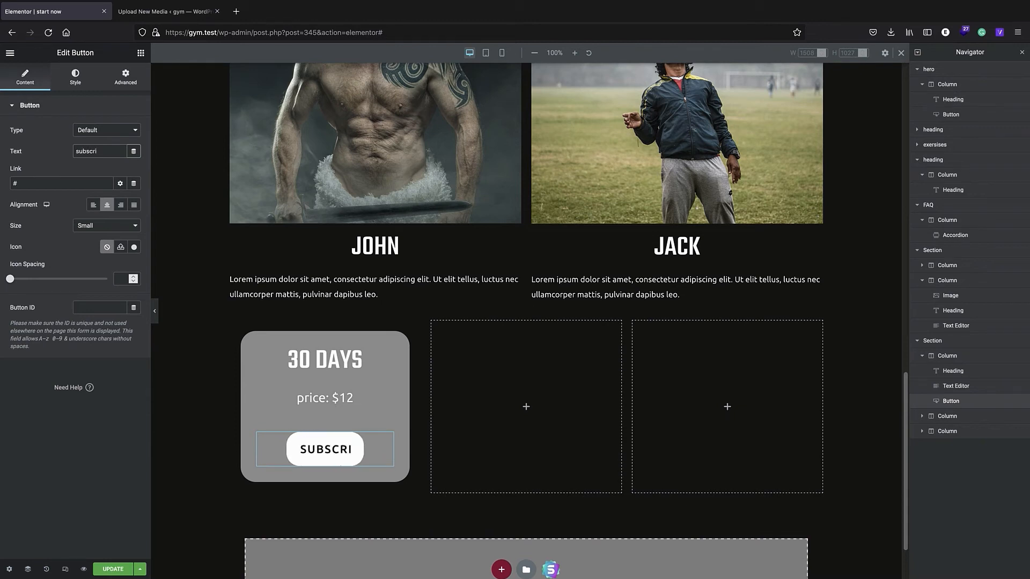
pyautogui.write('be')
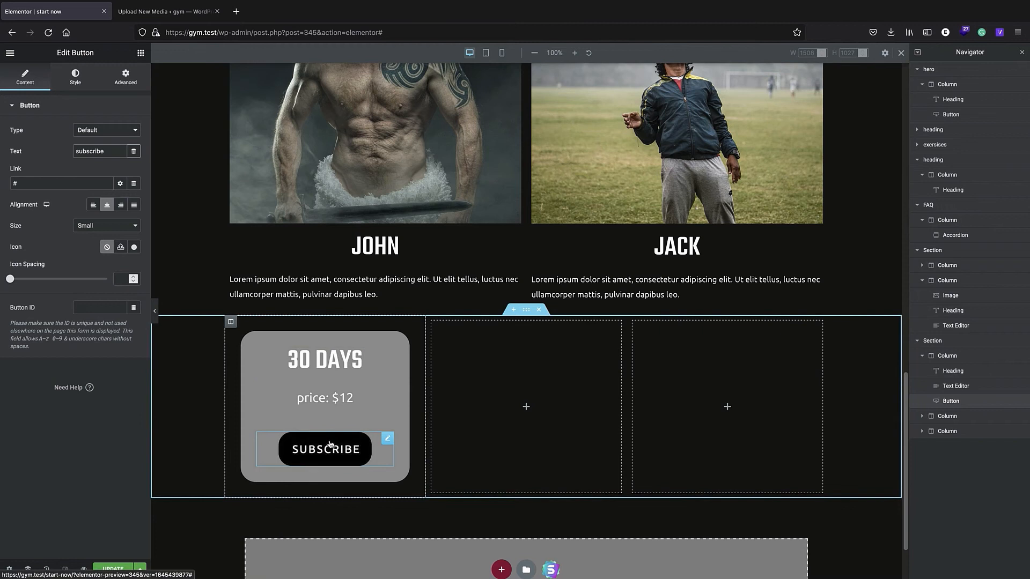
# - Capitalize the price line to "Price: $12" and add a second paragraph "You save $5" below it
pyautogui.click(317, 413)
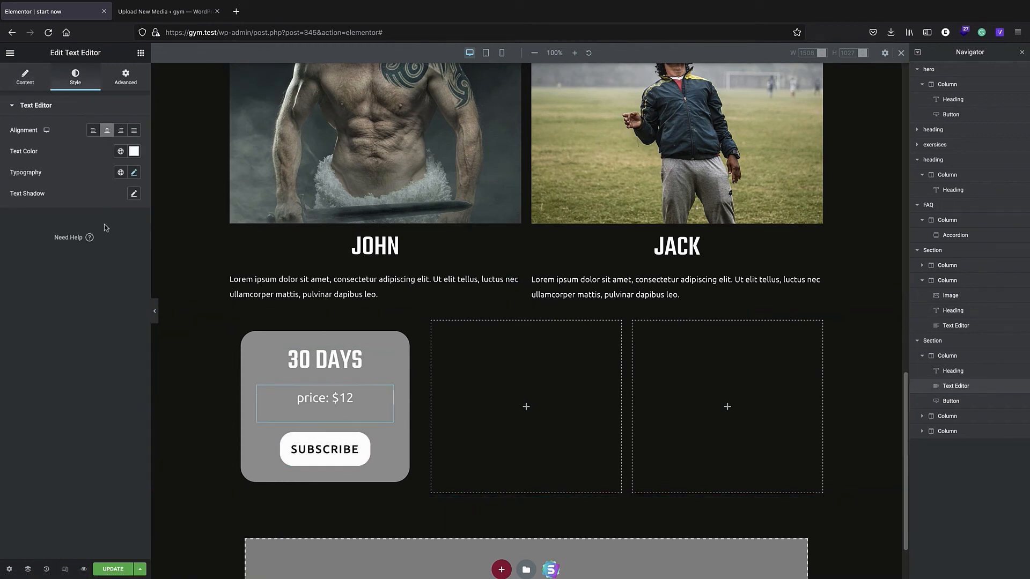
pyautogui.click(39, 81)
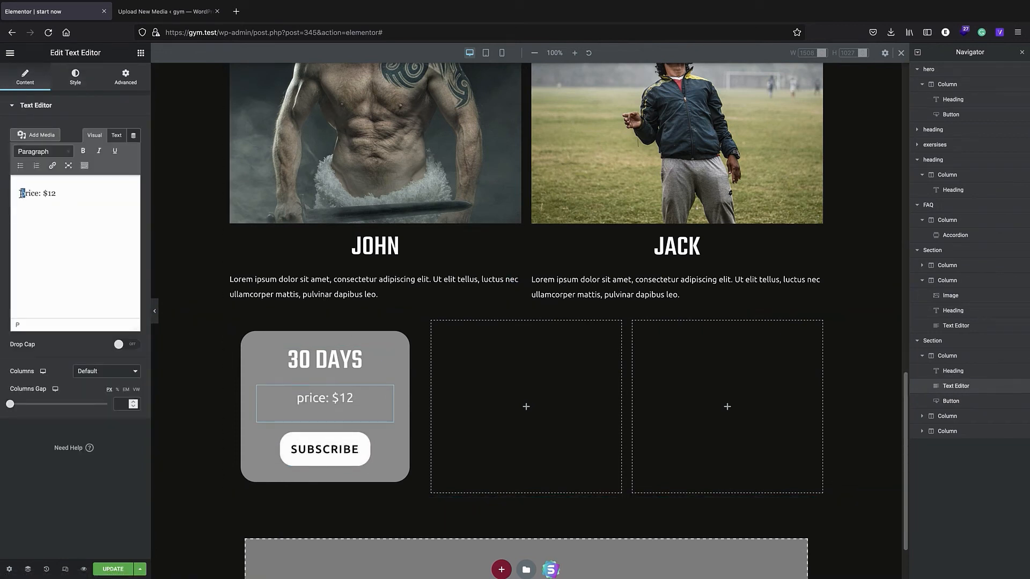
pyautogui.write('P')
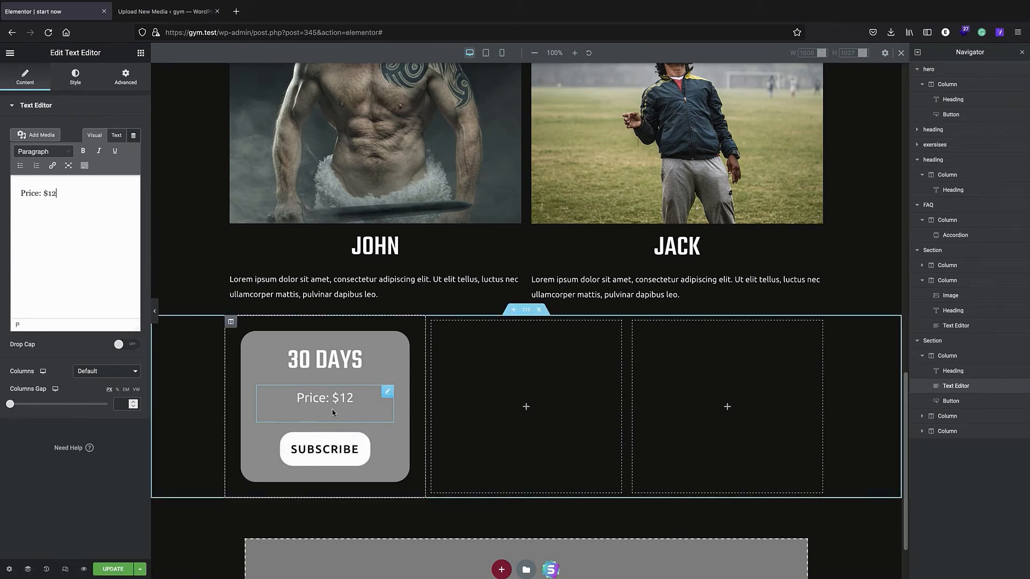
pyautogui.press('Return')
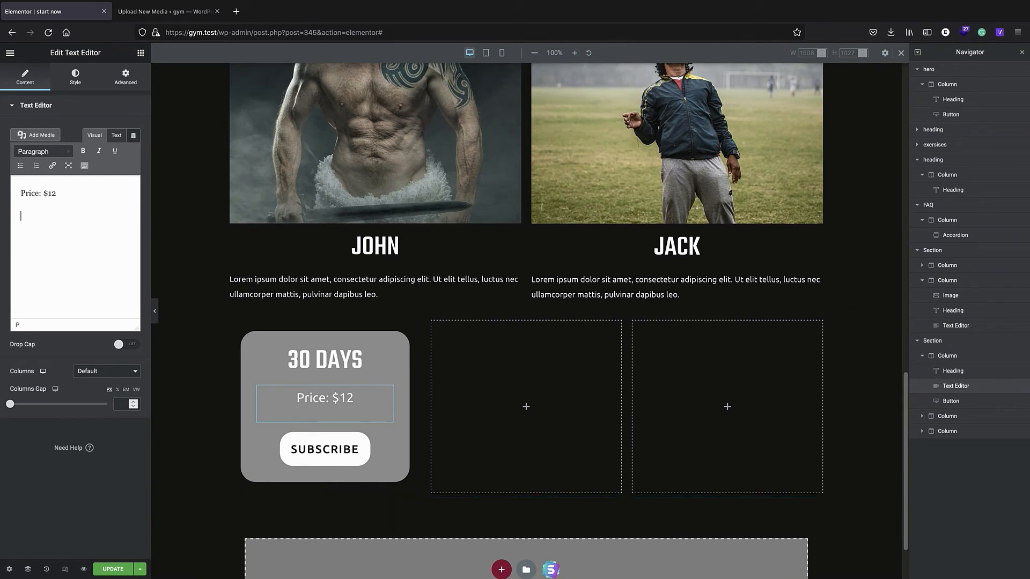
pyautogui.write('yo')
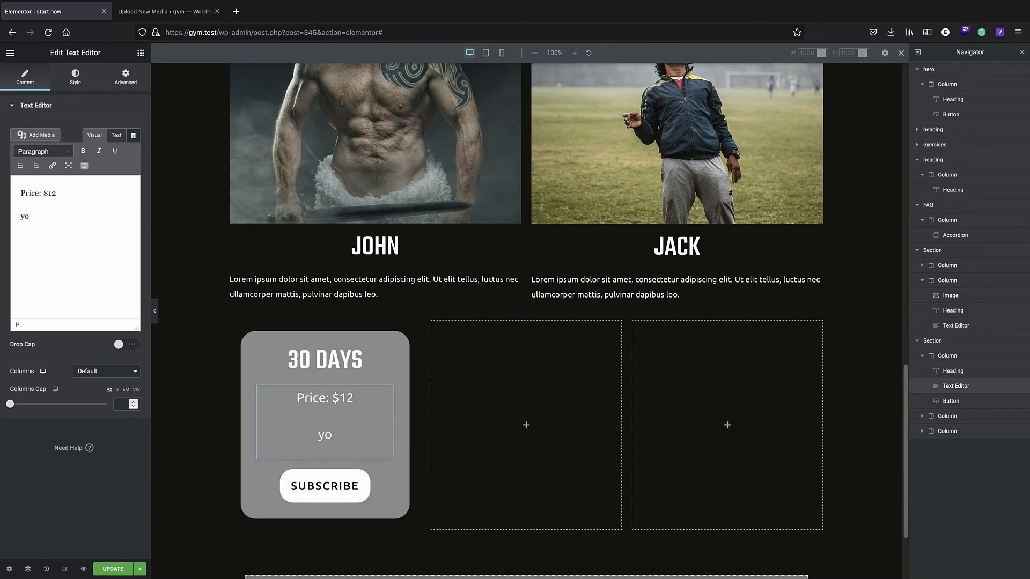
pyautogui.write('u save 5')
pyautogui.click(54, 216)
pyautogui.write('$')
pyautogui.press('BackSpace')
pyautogui.write('Y')
# - Make the "Price: $12" line bold in the 30 DAYS column's text
pyautogui.tripleClick(45, 193)
pyautogui.click(84, 152)
pyautogui.click(72, 256)
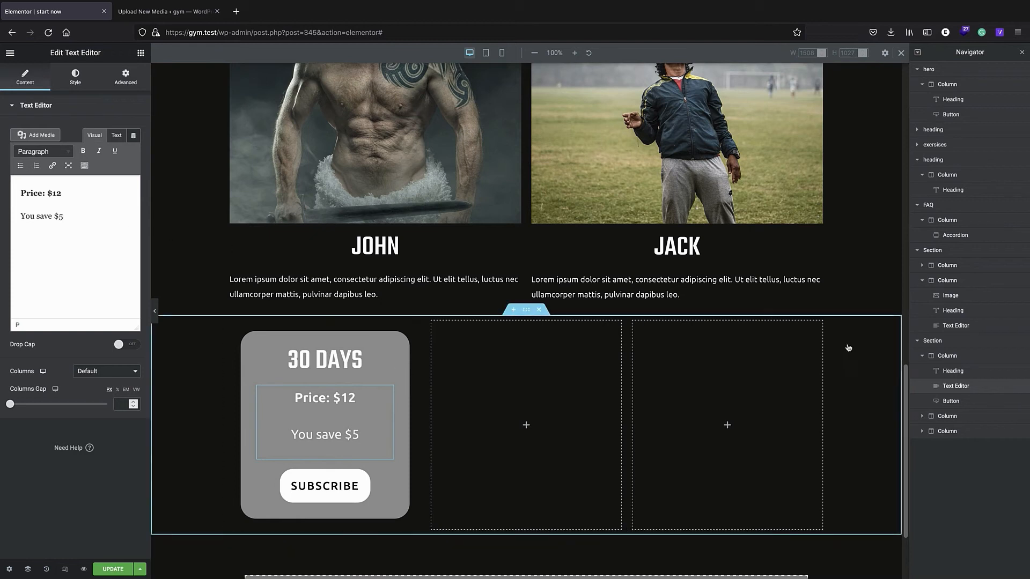
# - Delete the two empty columns of the pricing section
pyautogui.click(923, 356)
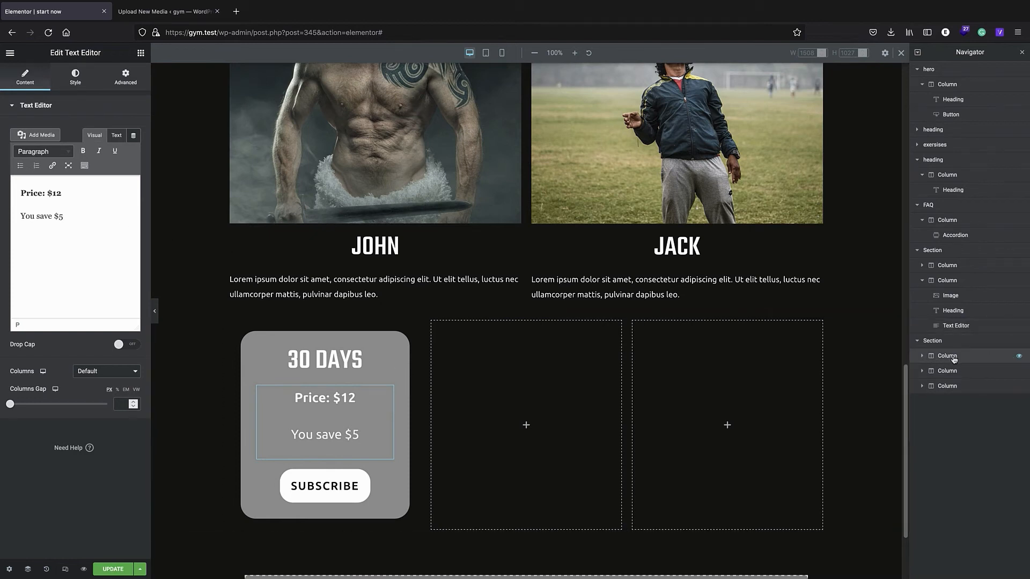
pyautogui.click(948, 371)
pyautogui.rightClick(949, 386)
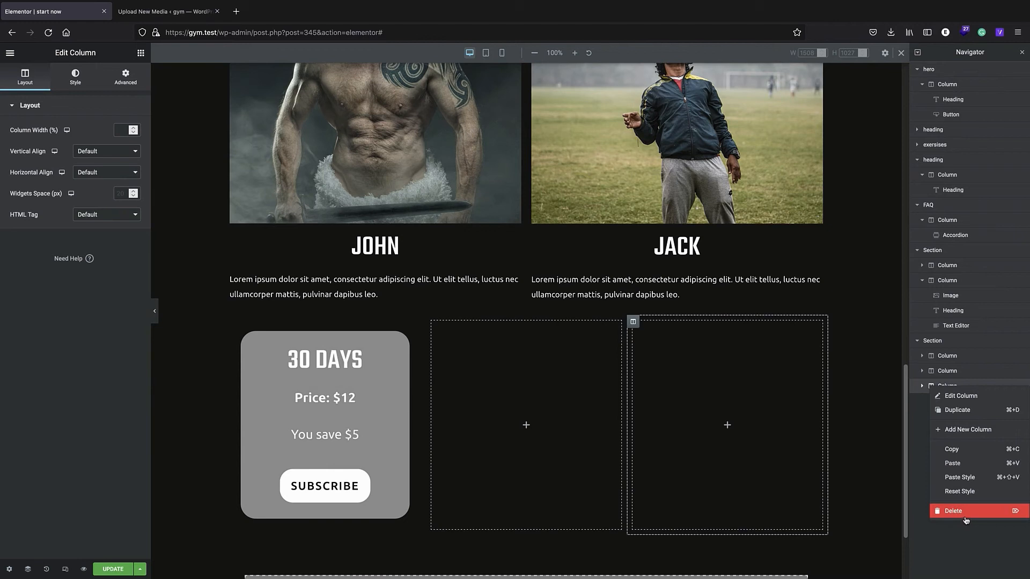
pyautogui.click(964, 514)
pyautogui.rightClick(949, 371)
pyautogui.click(960, 497)
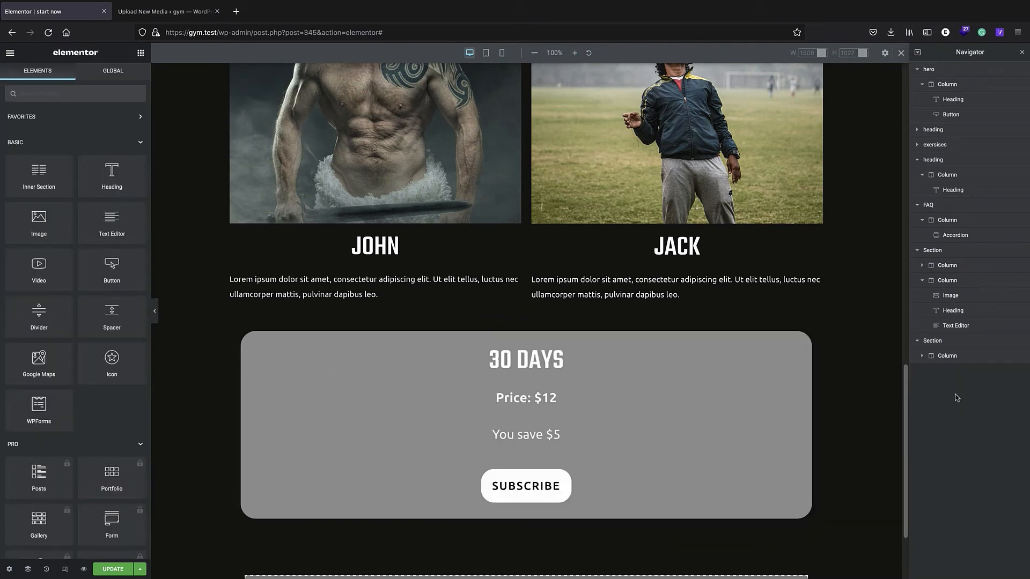
# - Duplicate the 30 DAYS column twice to get three identical pricing cards
pyautogui.click(948, 356)
pyautogui.rightClick(948, 356)
pyautogui.click(950, 379)
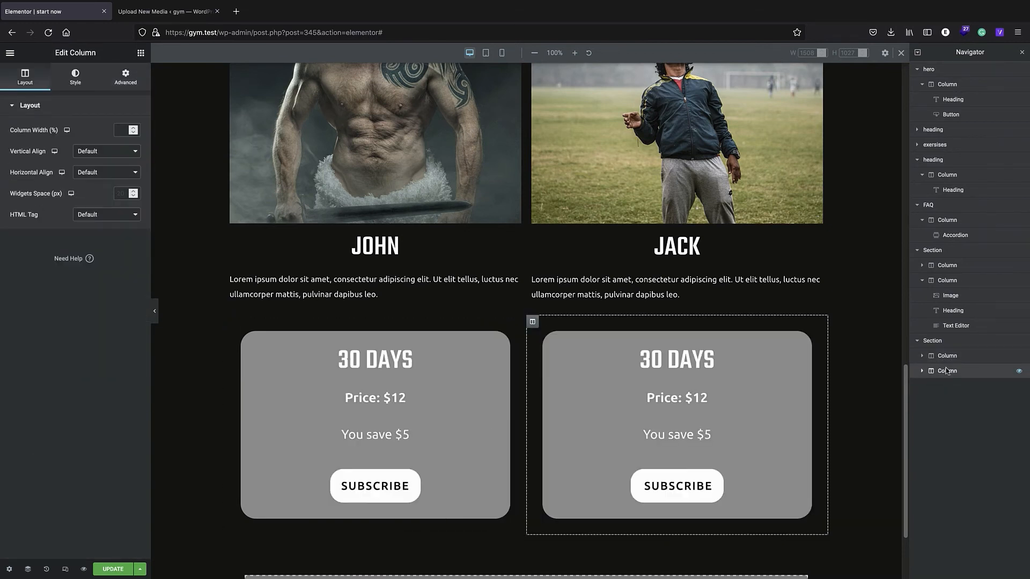
pyautogui.rightClick(947, 371)
pyautogui.click(960, 395)
# - Change the middle card's heading to "90 days" and the third card's heading to "365 days"
pyautogui.click(524, 360)
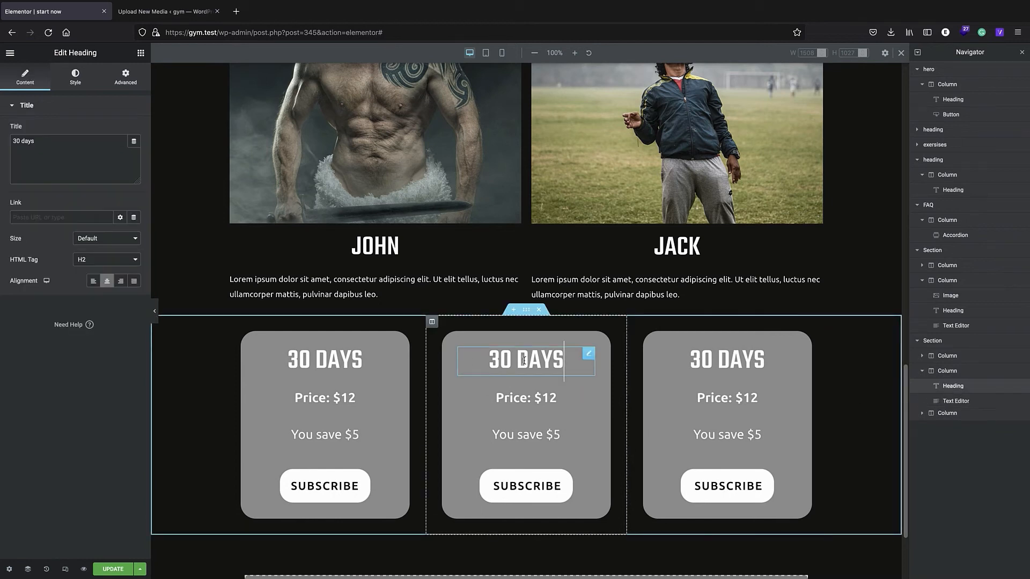
pyautogui.moveTo(21, 142); pyautogui.dragTo(8, 144)
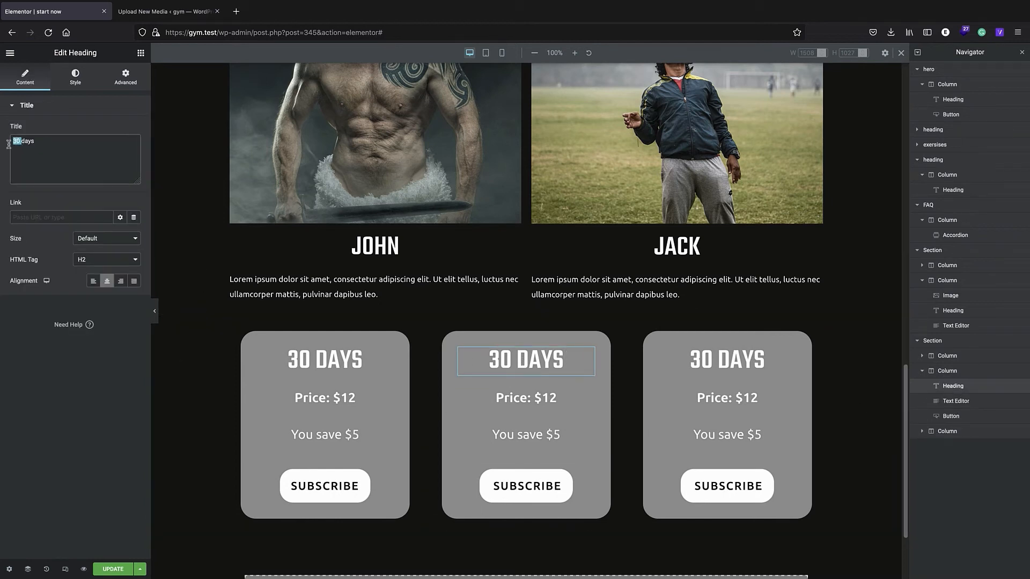
pyautogui.write('90')
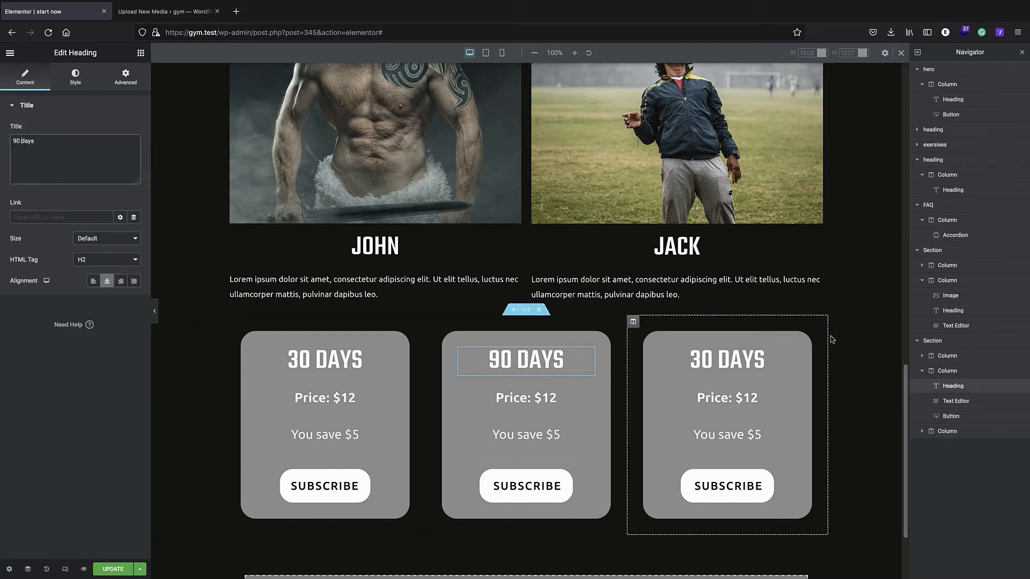
pyautogui.click(742, 364)
pyautogui.moveTo(22, 141); pyautogui.dragTo(6, 141)
pyautogui.write('365')
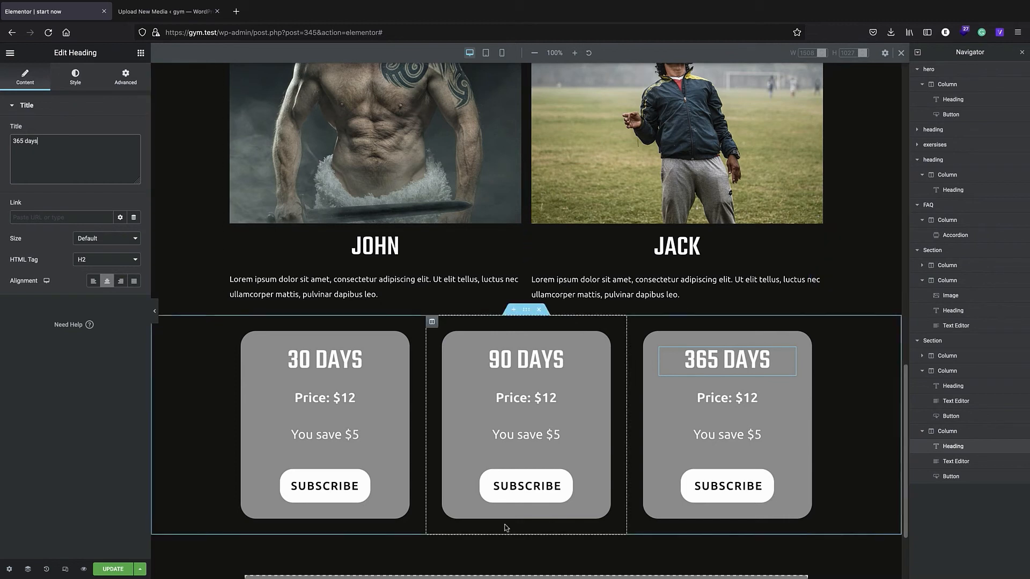
# - Set the price in the 90 DAYS card to $25
pyautogui.click(537, 413)
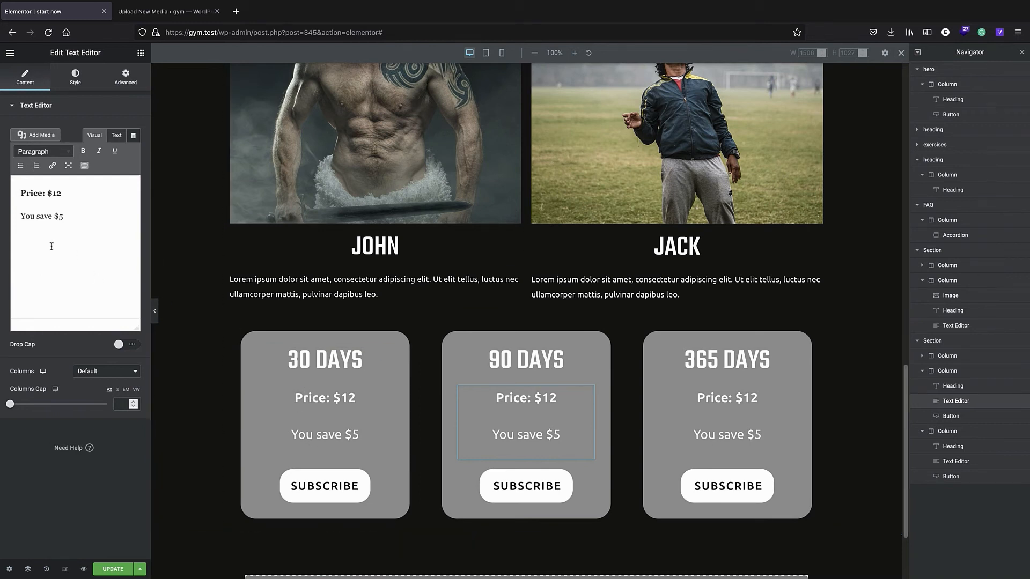
pyautogui.moveTo(56, 193); pyautogui.dragTo(62, 192)
pyautogui.write('25')
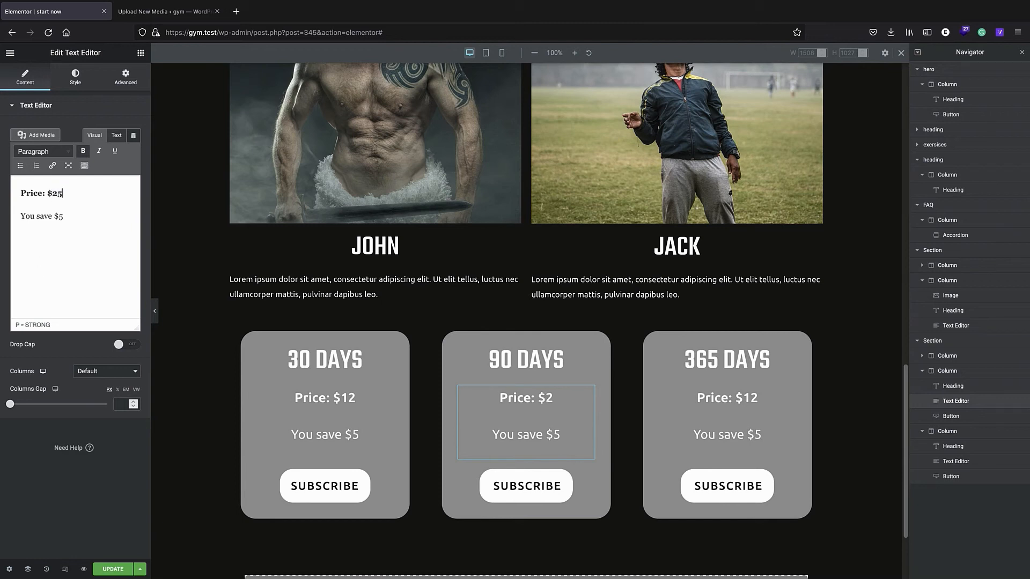
pyautogui.click(63, 218)
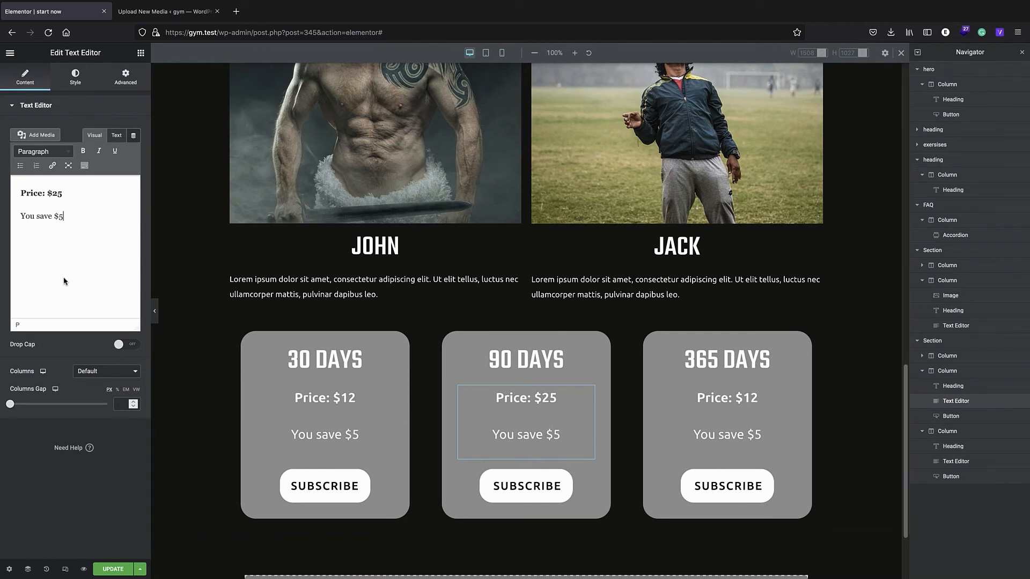
# - Set the price in the 365 DAYS card to $99
pyautogui.click(705, 405)
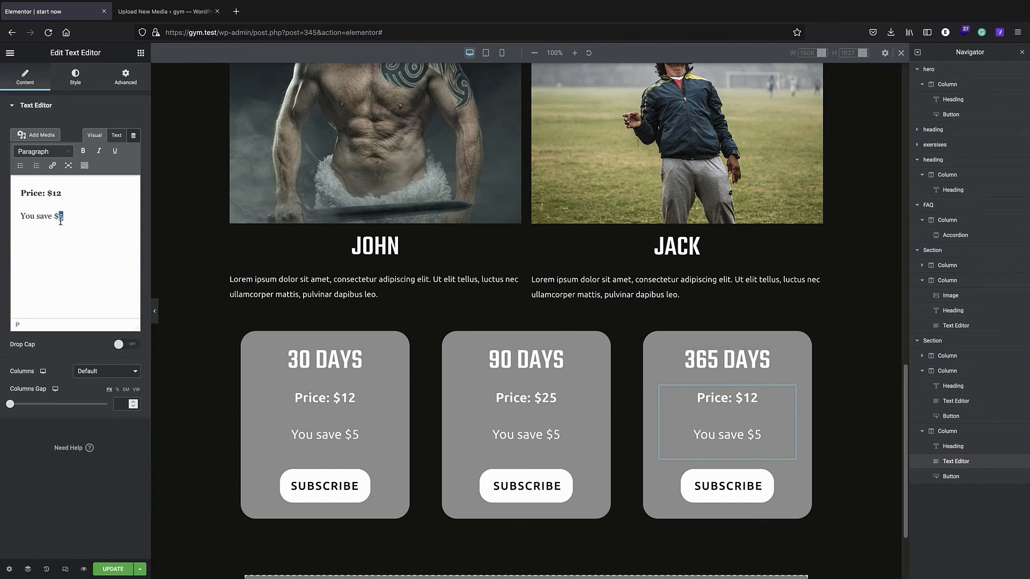
pyautogui.write('99')
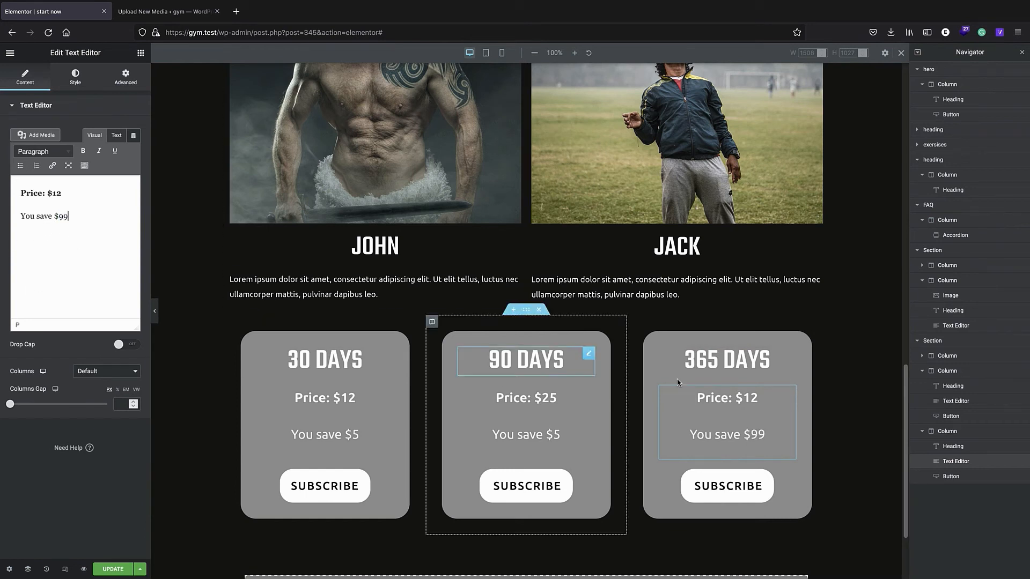
pyautogui.hotkey('ctrl', 'z')
pyautogui.moveTo(71, 191); pyautogui.dragTo(53, 193)
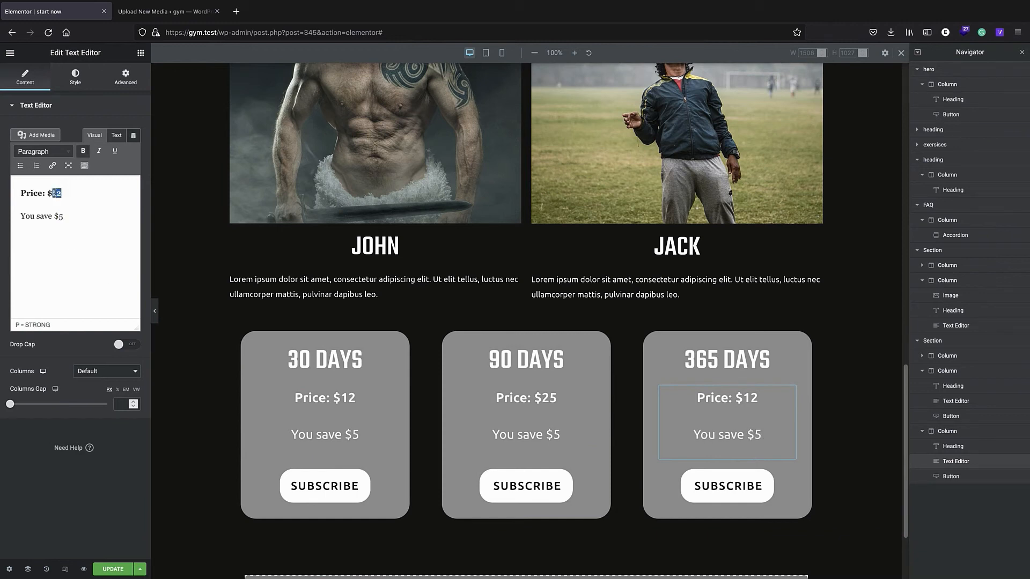
pyautogui.write('99')
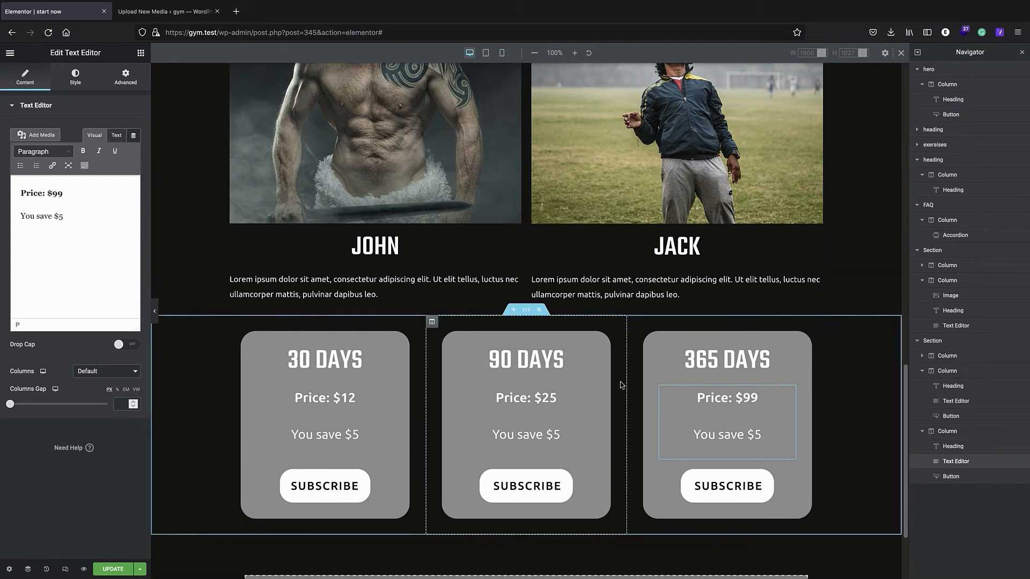
pyautogui.click(76, 78)
pyautogui.click(133, 151)
pyautogui.moveTo(17, 280); pyautogui.dragTo(23, 282)
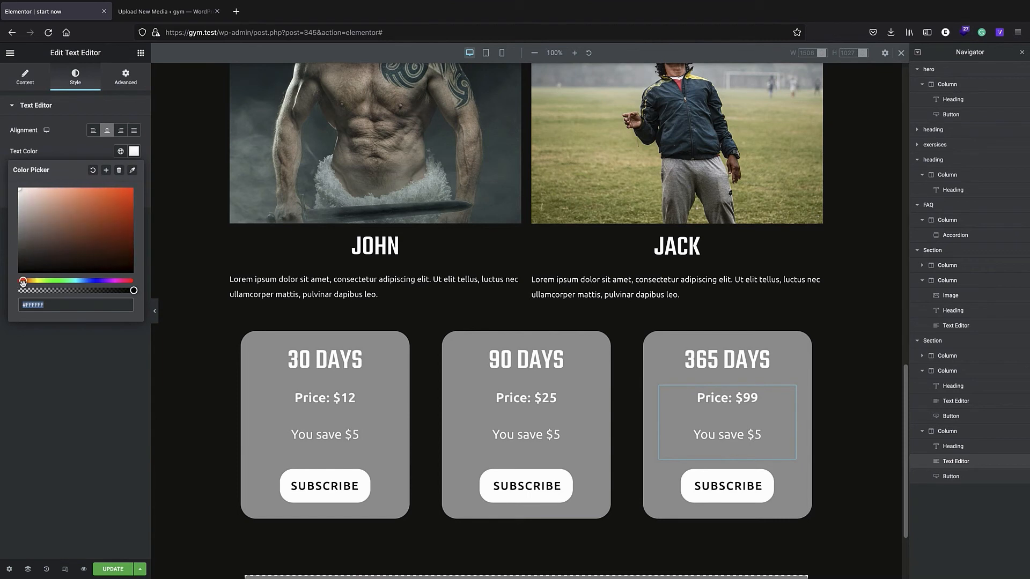
pyautogui.moveTo(67, 188); pyautogui.dragTo(62, 196)
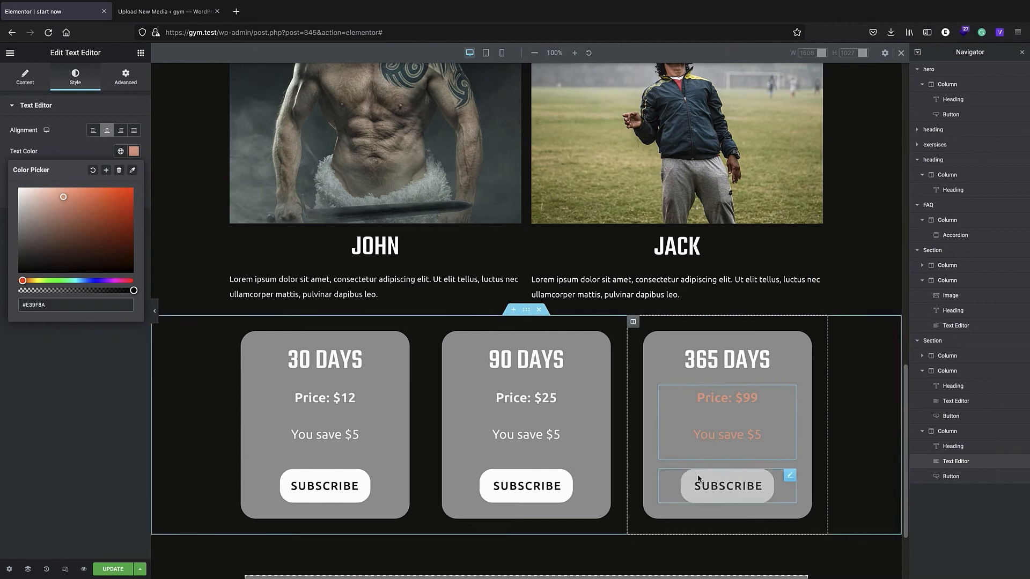
pyautogui.click(46, 569)
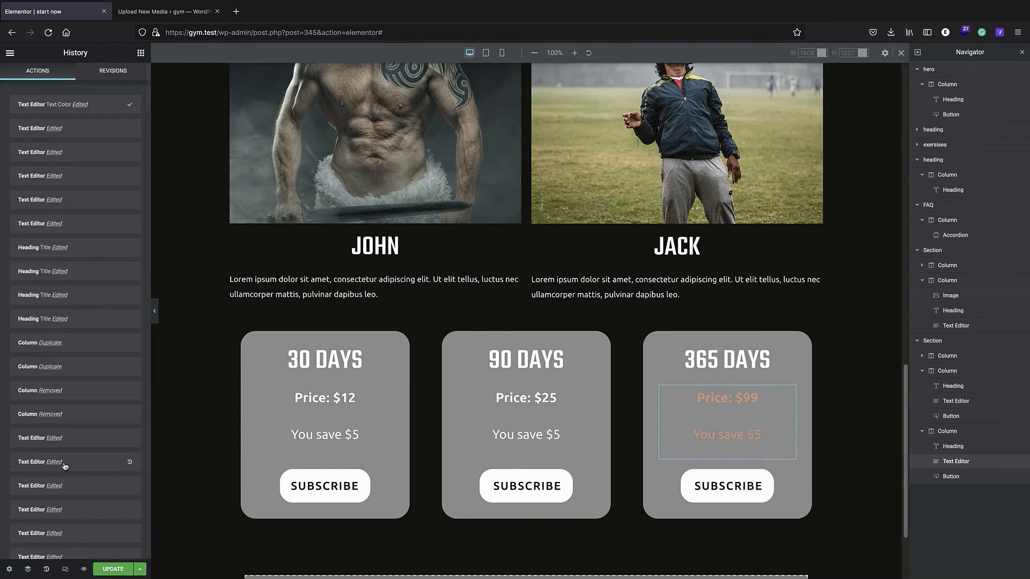
pyautogui.click(33, 134)
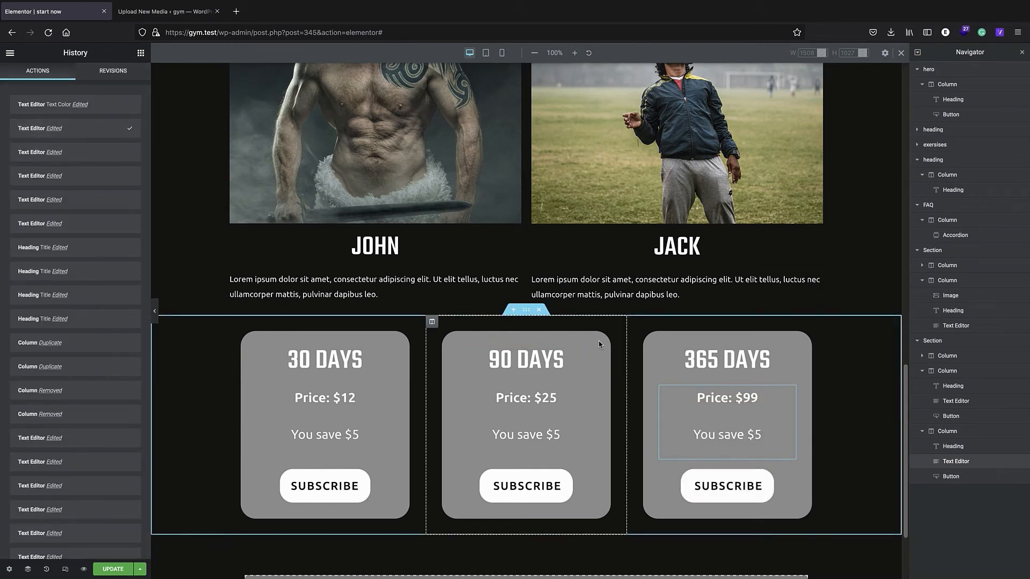
pyautogui.click(9, 570)
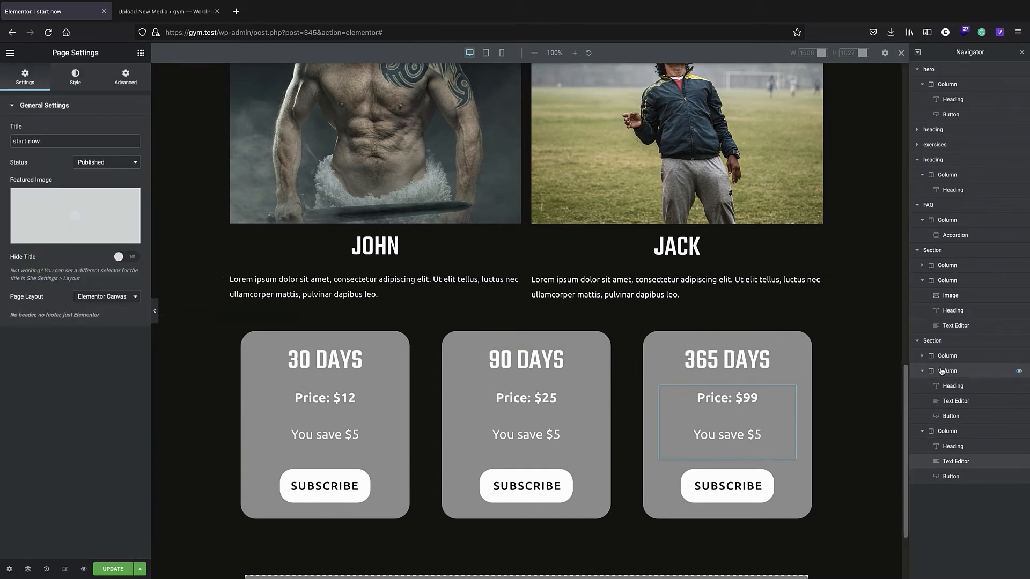
# - Set the background color of the 90 DAYS column to a muted terracotta orange, about #CC886A
pyautogui.click(941, 371)
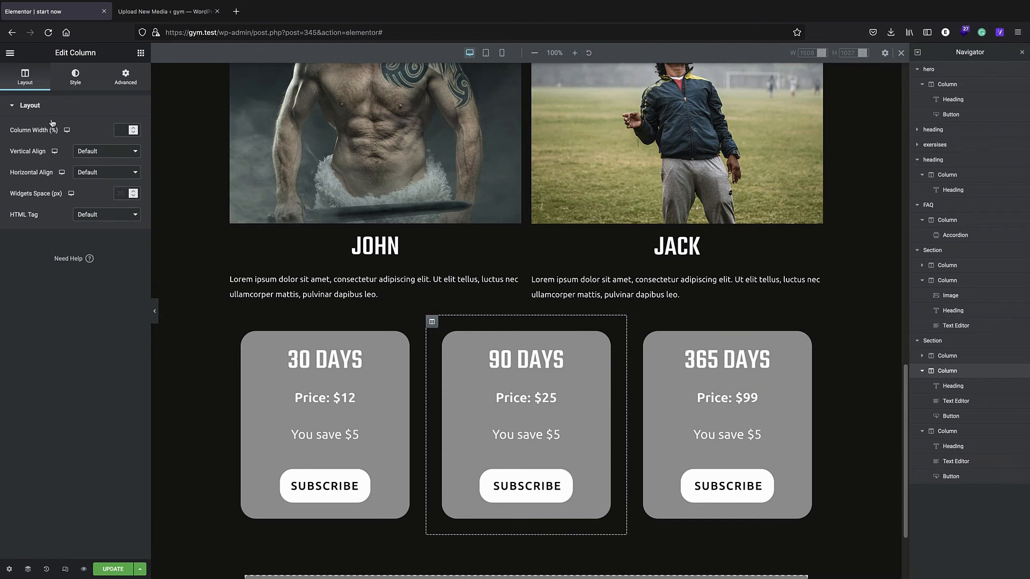
pyautogui.click(83, 79)
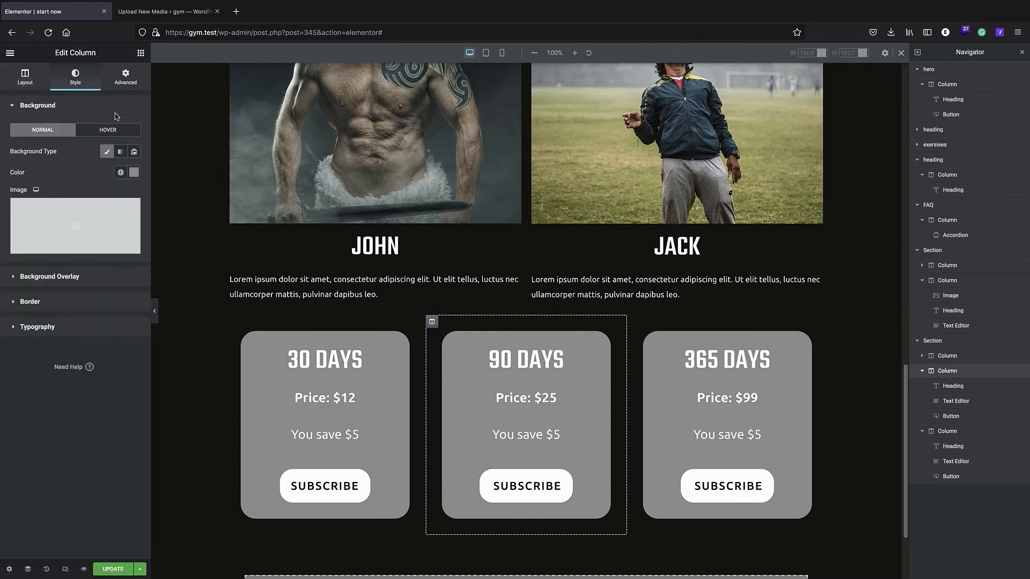
pyautogui.click(134, 172)
pyautogui.moveTo(58, 221); pyautogui.dragTo(85, 210)
pyautogui.moveTo(26, 301); pyautogui.dragTo(24, 301)
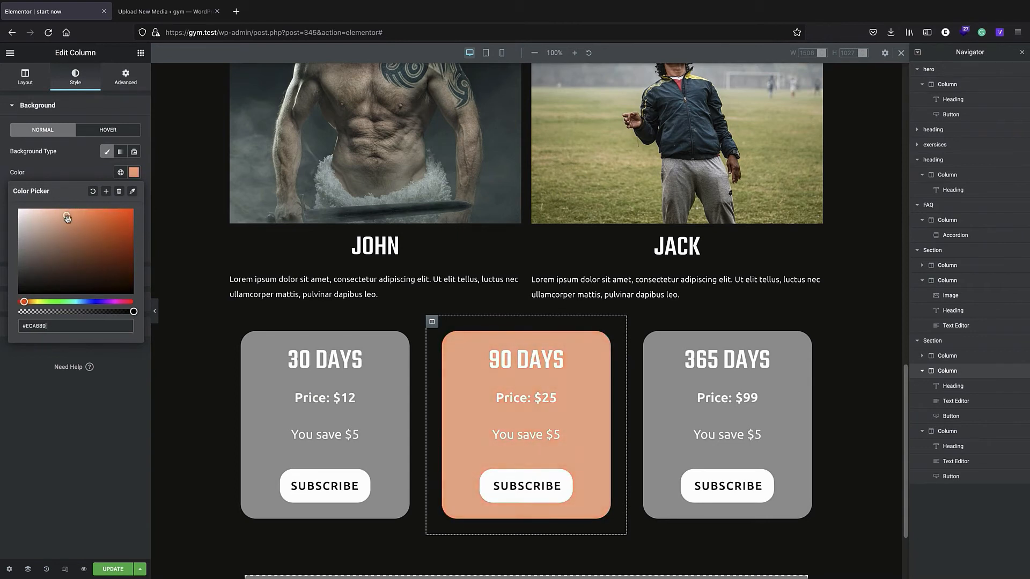
pyautogui.moveTo(67, 217); pyautogui.dragTo(72, 224)
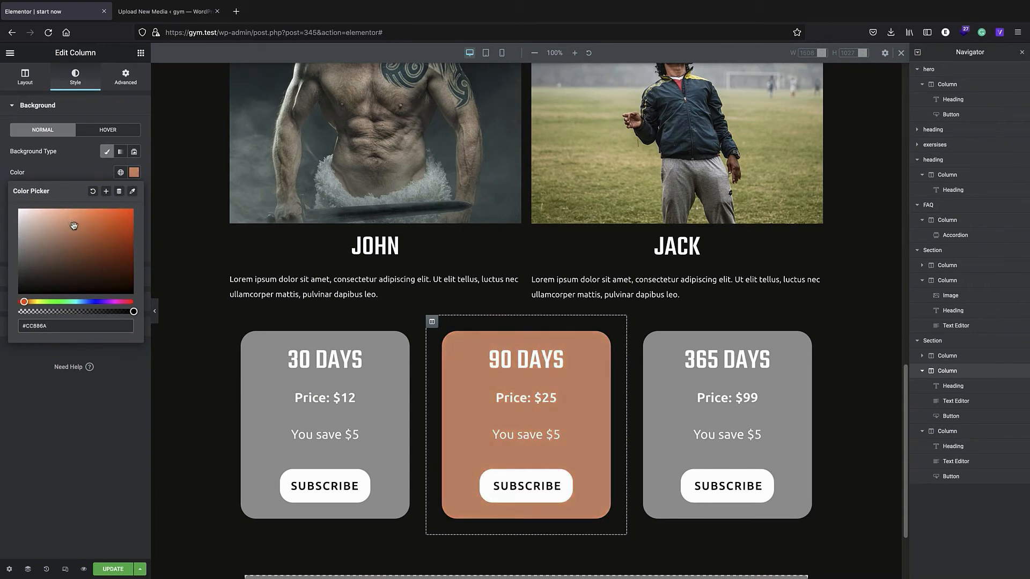
# - Set the background color of the 365 DAYS column to a golden orange, #E7AA60
pyautogui.click(668, 416)
pyautogui.click(134, 152)
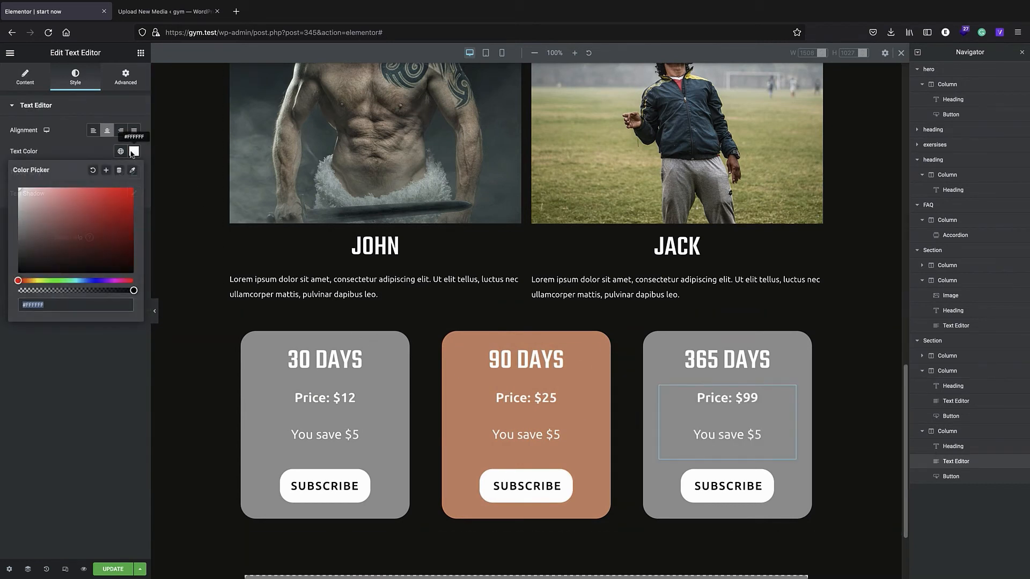
pyautogui.click(948, 431)
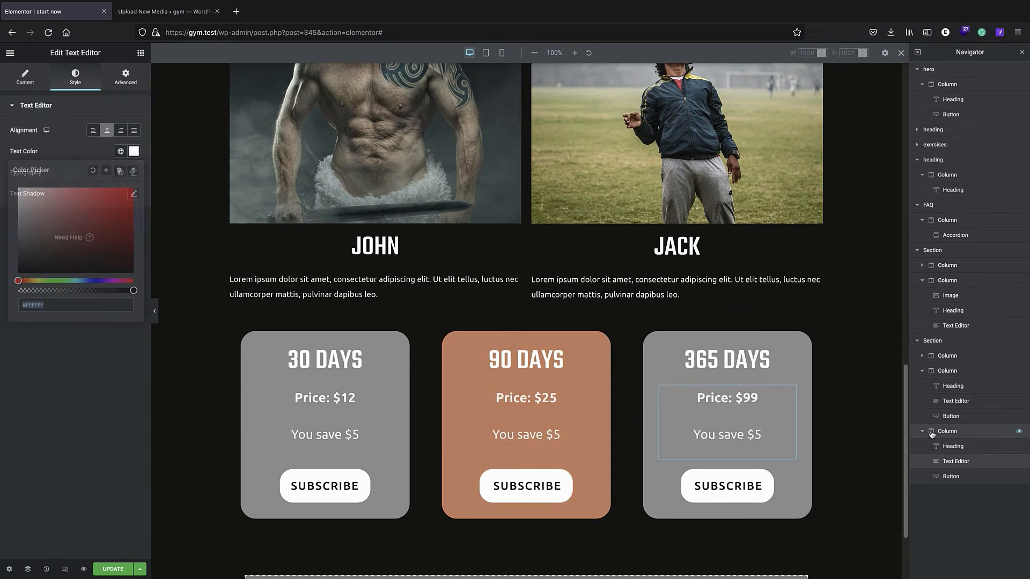
pyautogui.click(133, 172)
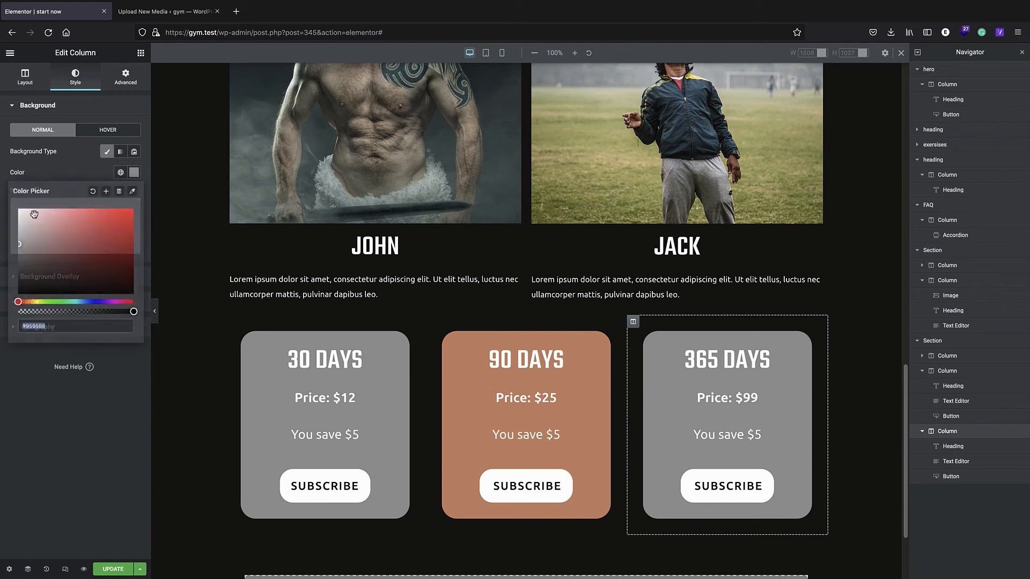
pyautogui.moveTo(25, 303); pyautogui.dragTo(28, 303)
pyautogui.moveTo(54, 211); pyautogui.dragTo(90, 211)
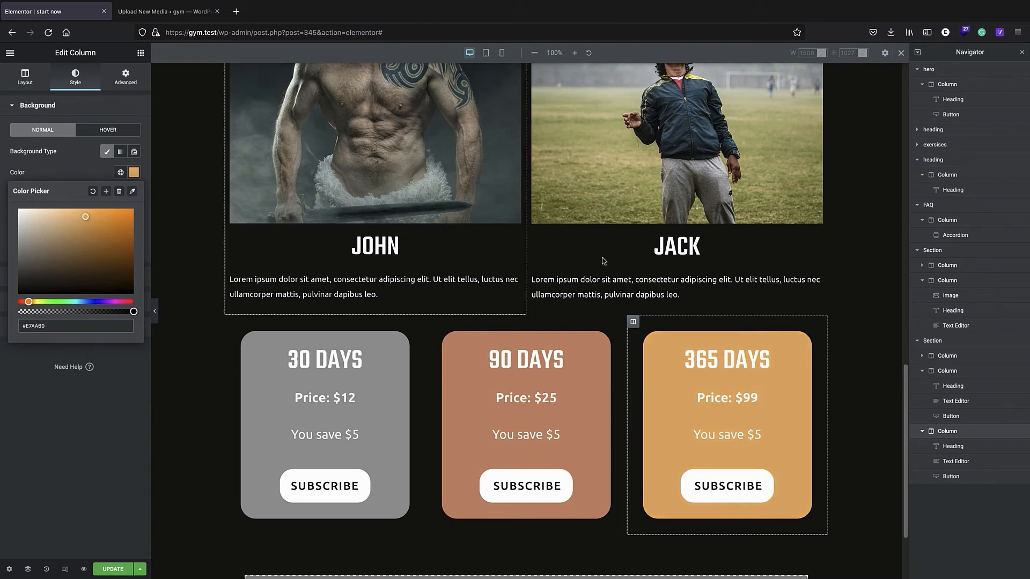
# - Rename the section holding the three subscription cards as "pricing"
pyautogui.scroll(-2, 429, 322)
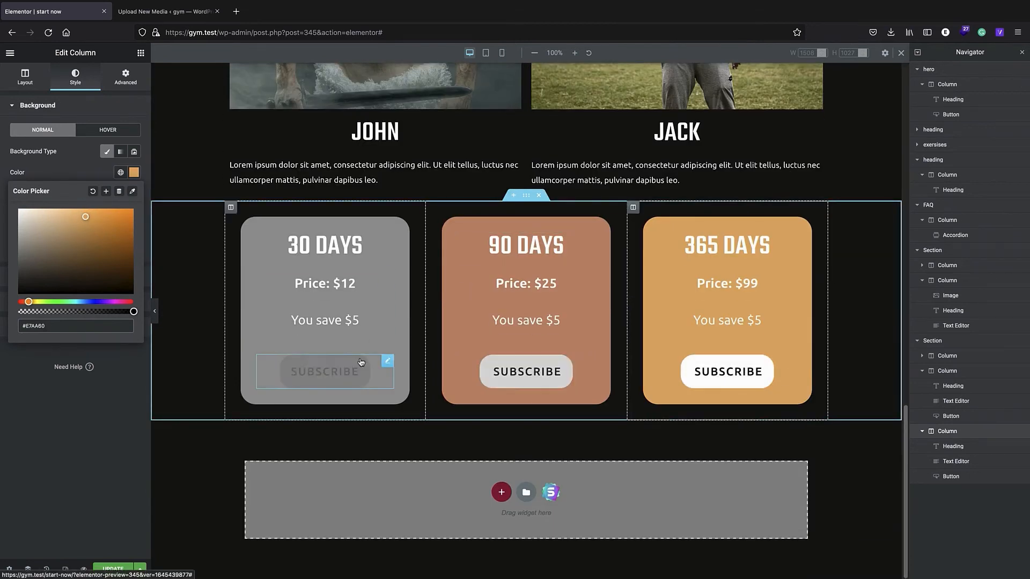
pyautogui.click(339, 384)
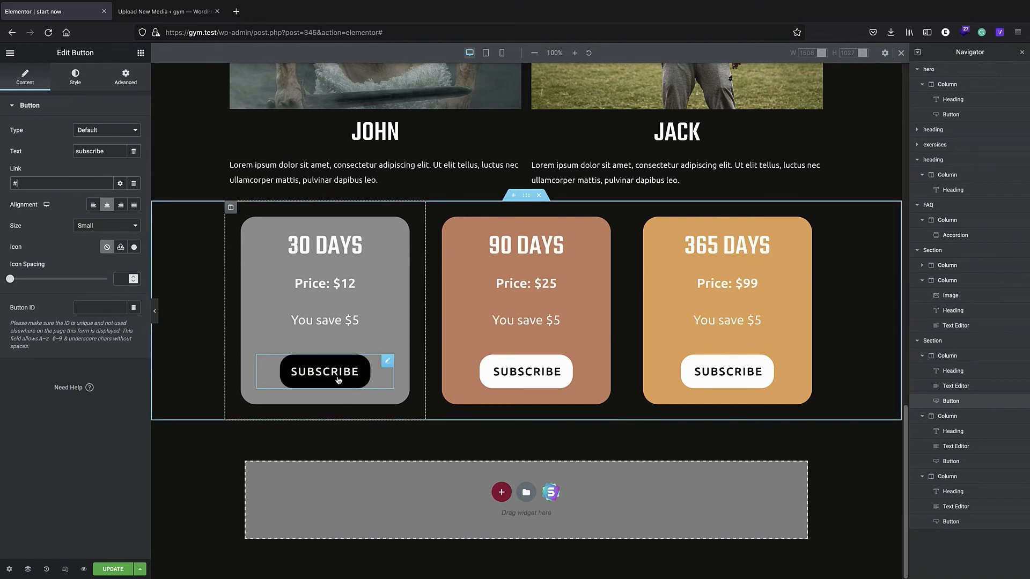
pyautogui.scroll(15, 483, 242)
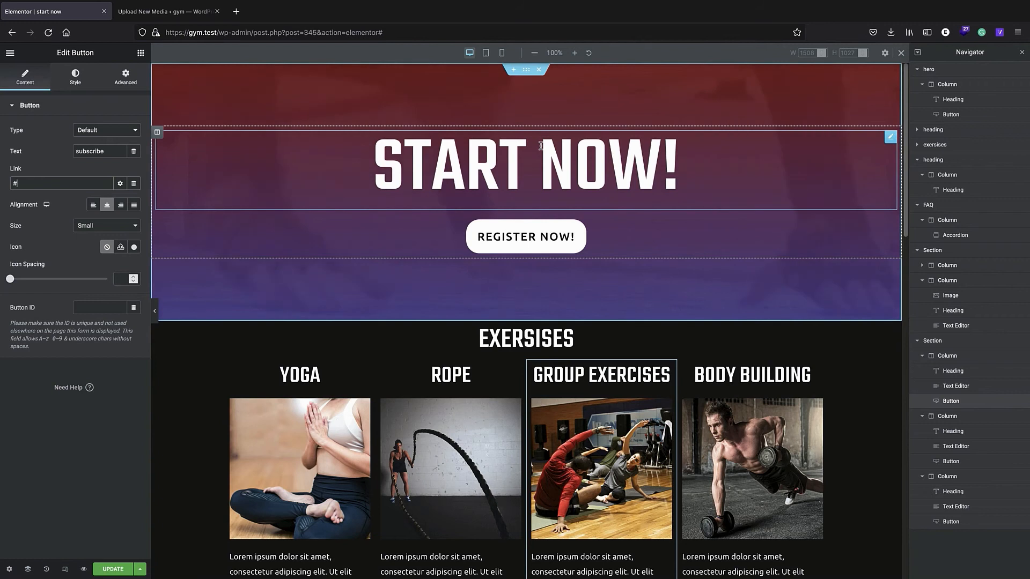
pyautogui.scroll(-15, 472, 222)
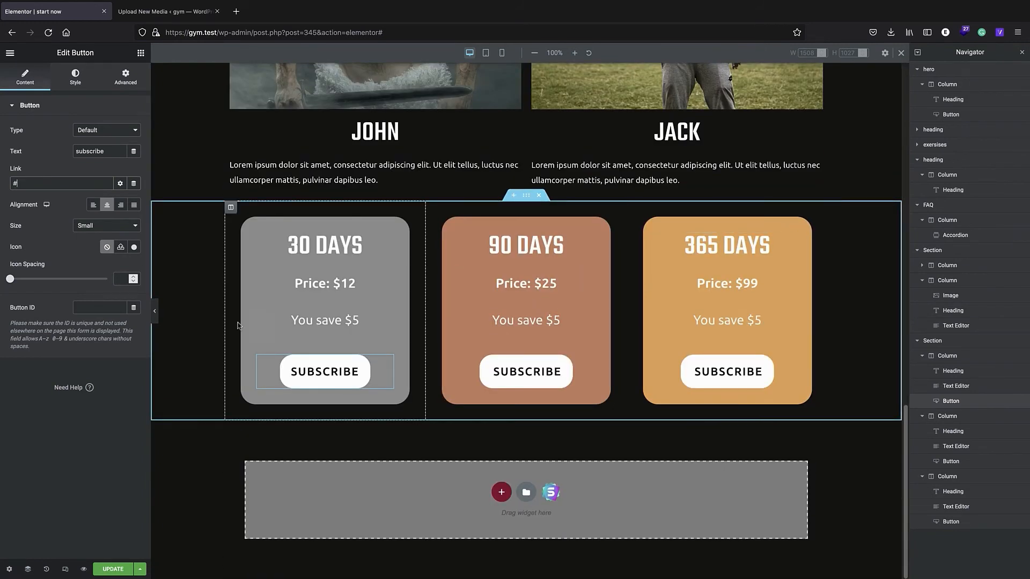
pyautogui.click(931, 342)
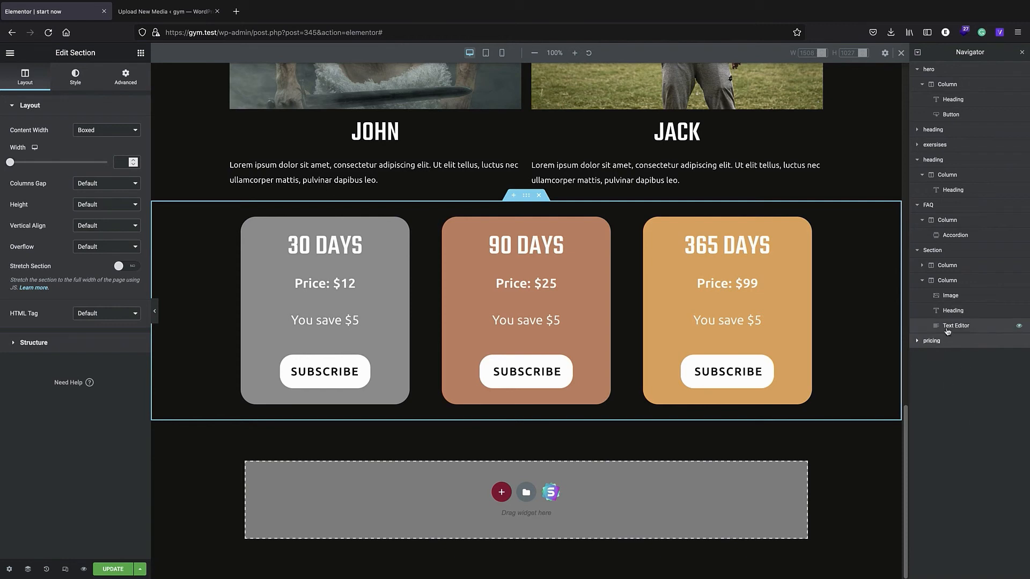
# - Set the CSS ID of the pricing section to "pricing"
pyautogui.click(136, 78)
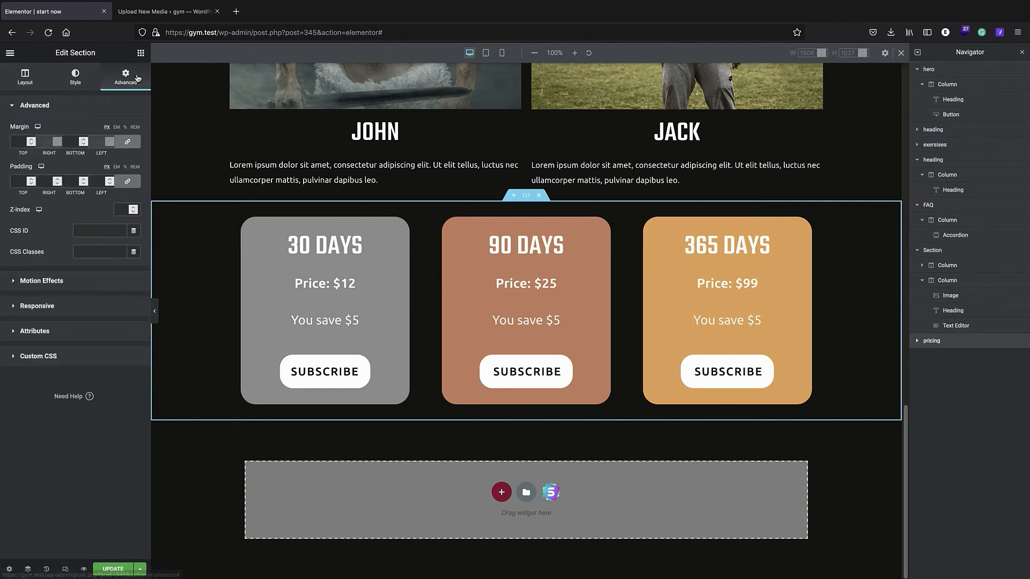
pyautogui.click(15, 333)
pyautogui.click(13, 182)
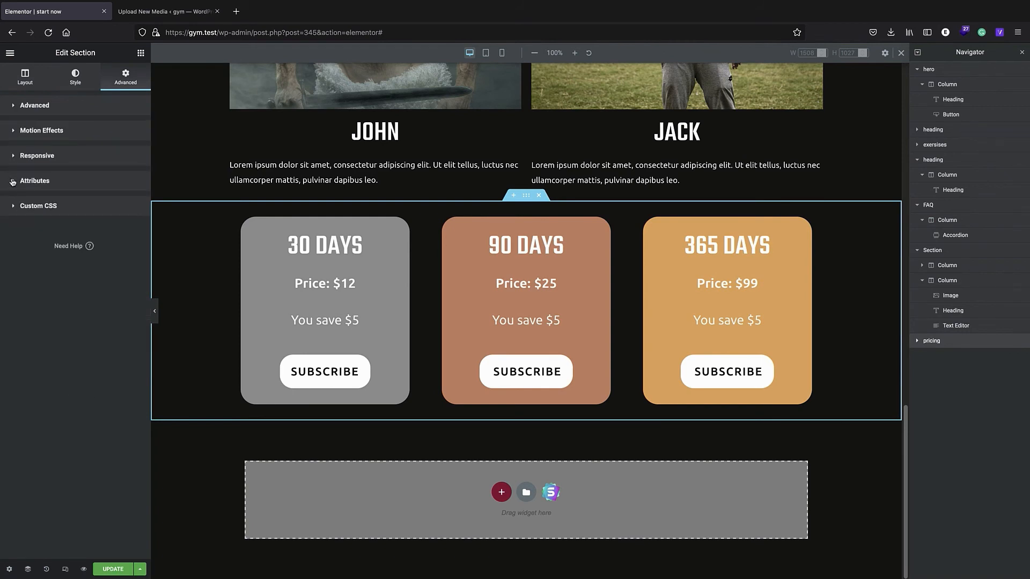
pyautogui.click(15, 107)
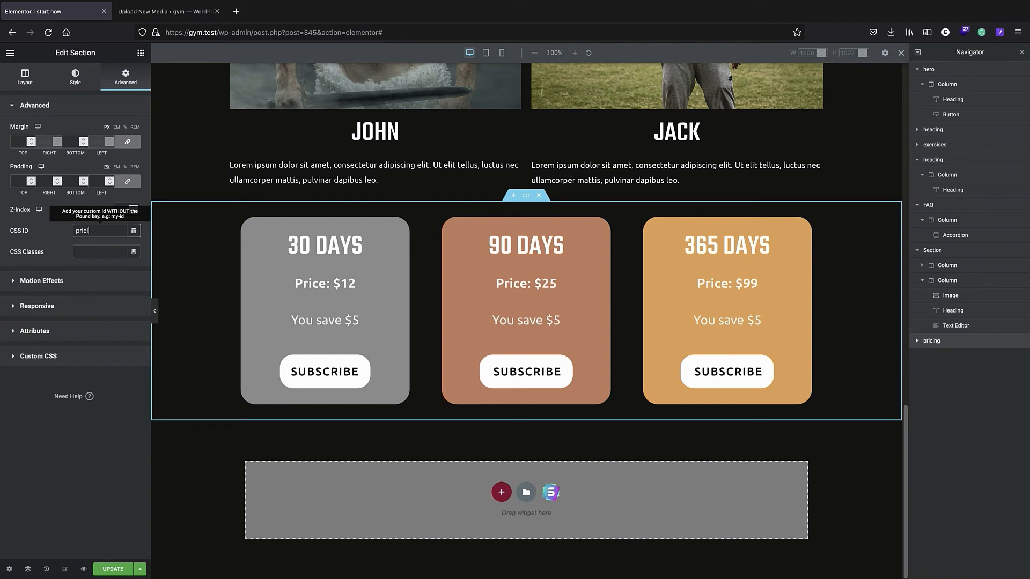
pyautogui.doubleClick(83, 231)
# - Link the hero's REGISTER NOW! button to #pricing and test that it jumps to the pricing section
pyautogui.scroll(19, 456, 271)
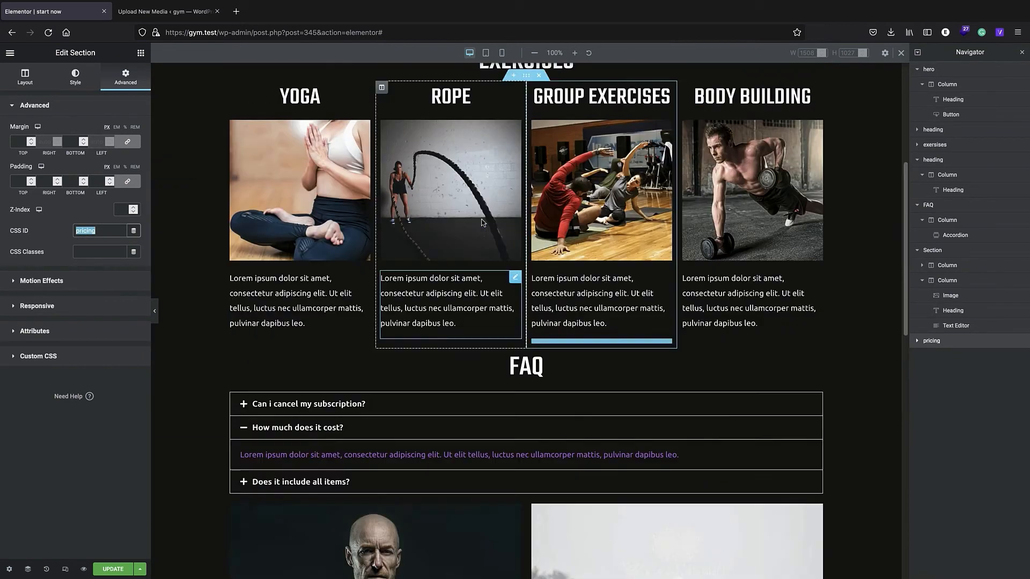
pyautogui.click(520, 245)
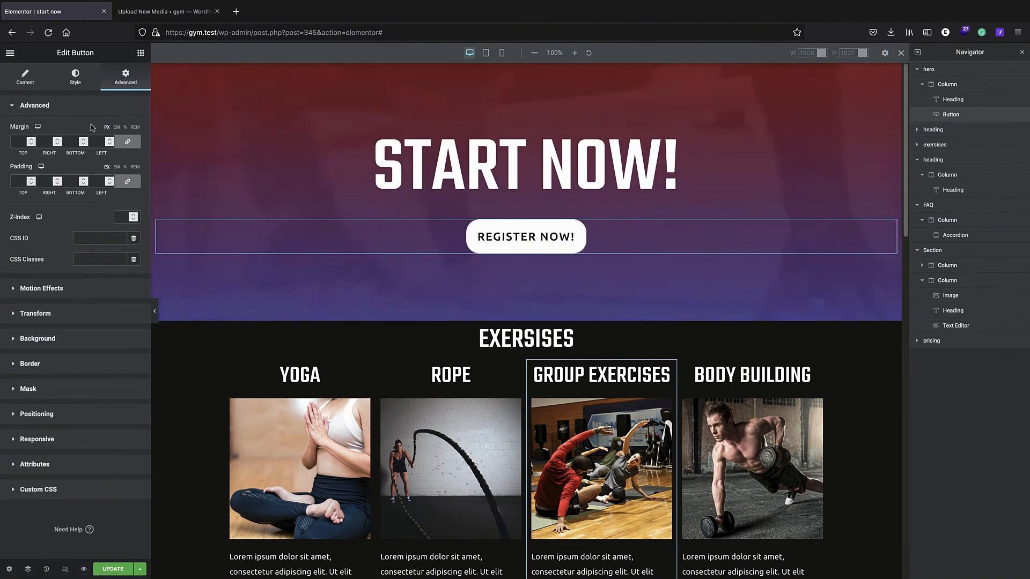
pyautogui.click(25, 78)
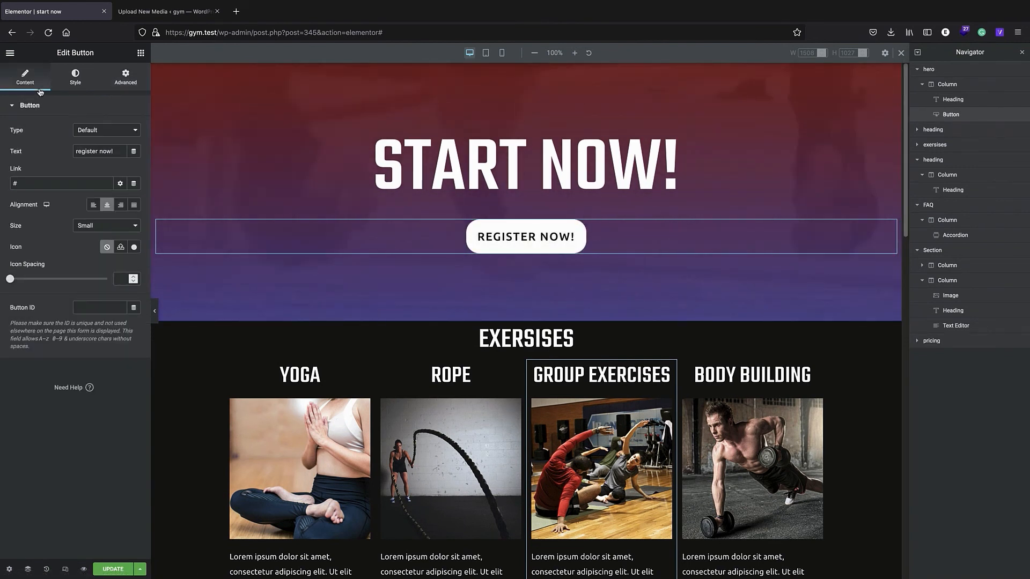
pyautogui.click(52, 183)
pyautogui.write('pricing')
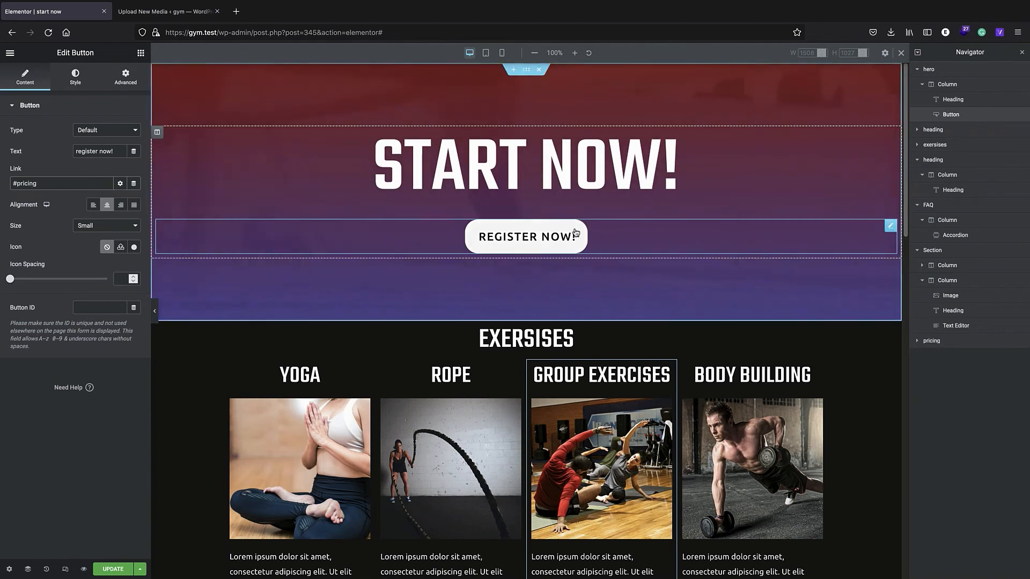
pyautogui.click(540, 238)
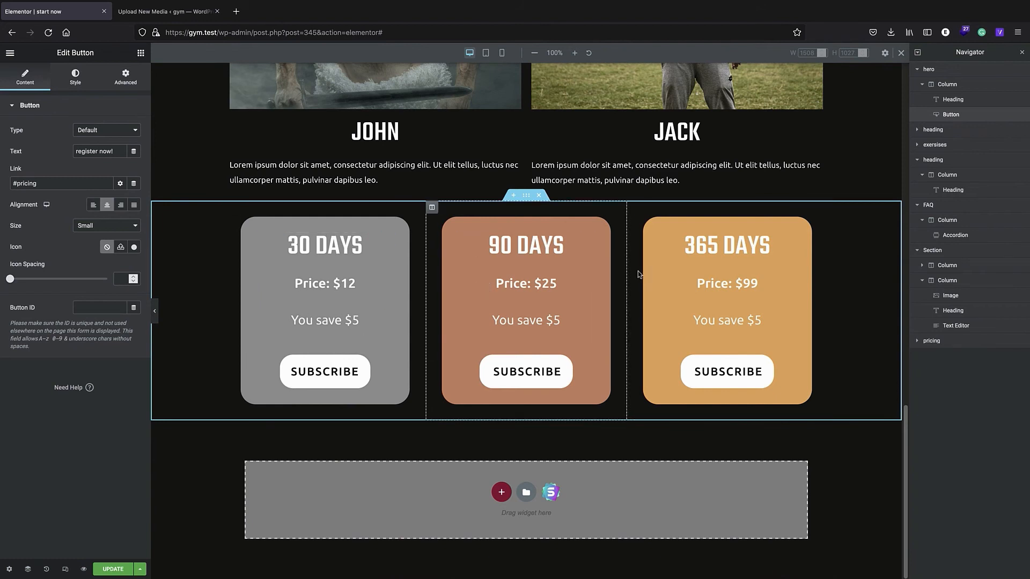
# - Duplicate the EXERSISES heading and move the copy above the pricing section, at the end of the second trainer's column
pyautogui.scroll(15, 638, 271)
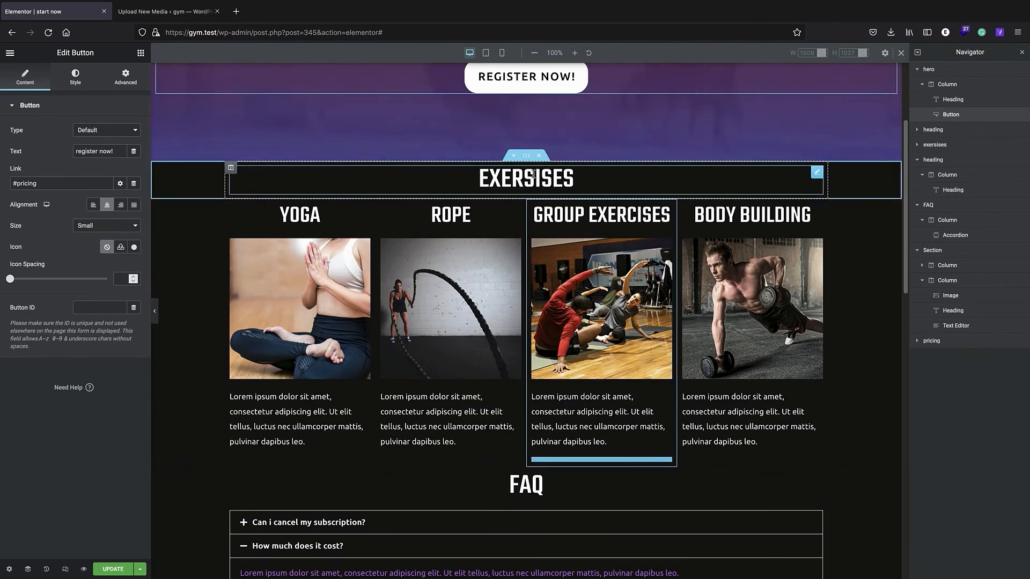
pyautogui.click(533, 173)
pyautogui.rightClick(932, 159)
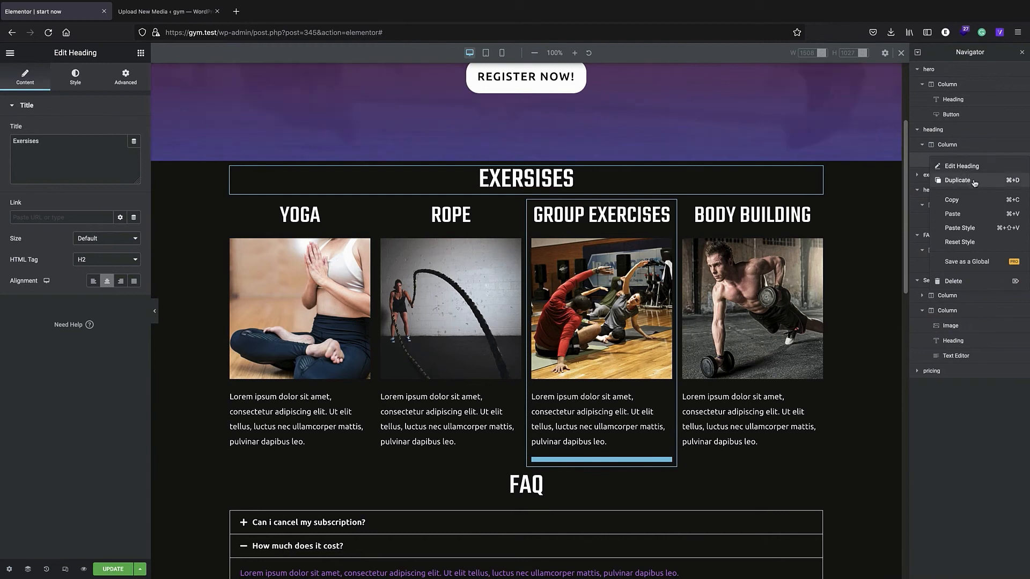
pyautogui.click(958, 181)
pyautogui.moveTo(957, 176); pyautogui.dragTo(945, 424)
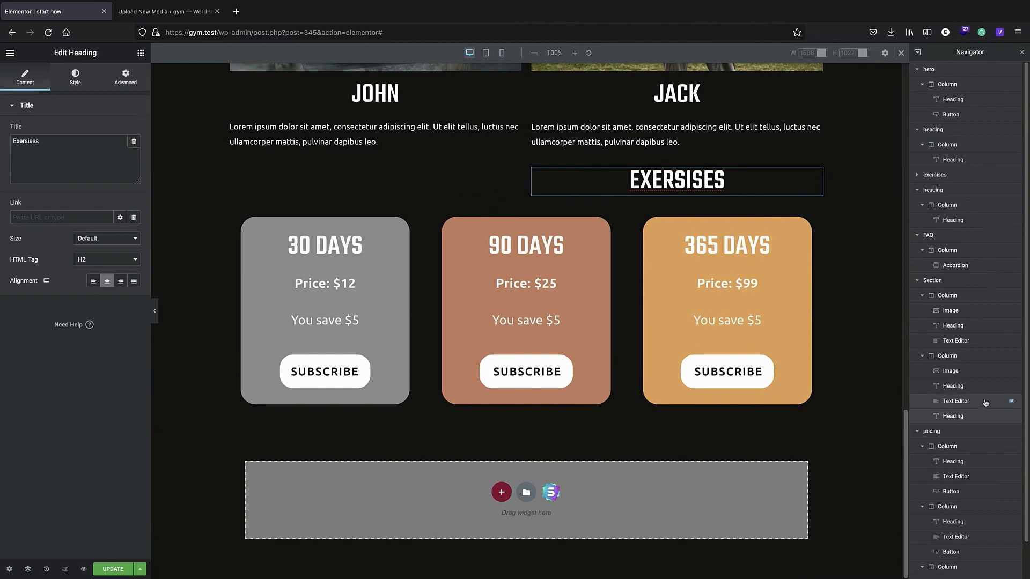
pyautogui.moveTo(953, 417)
pyautogui.mouseDown()
pyautogui.moveTo(950, 437)
pyautogui.moveTo(950, 420)
pyautogui.mouseUp()
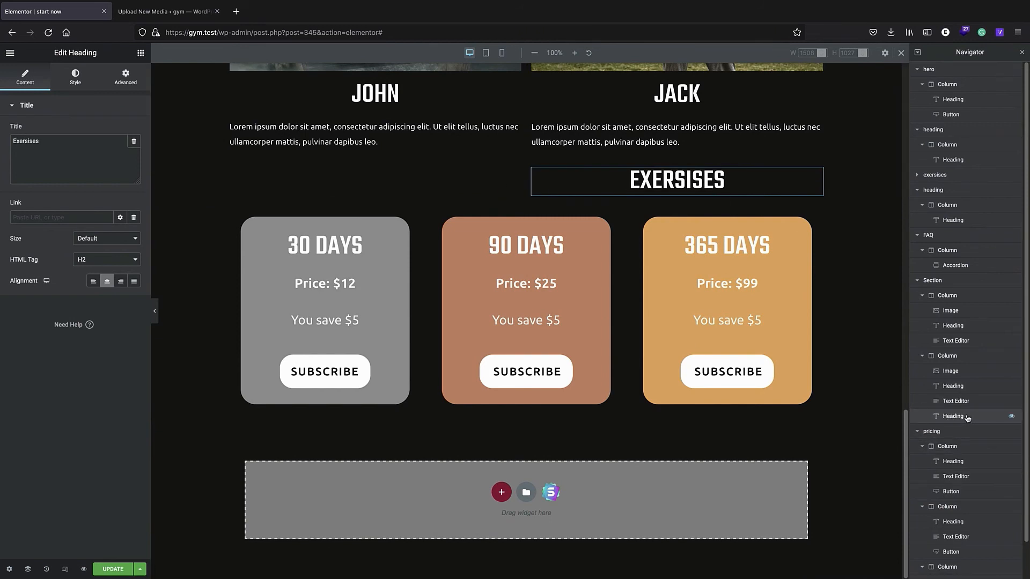
# - Add a new single-column section and move it directly above the pricing section
pyautogui.click(502, 492)
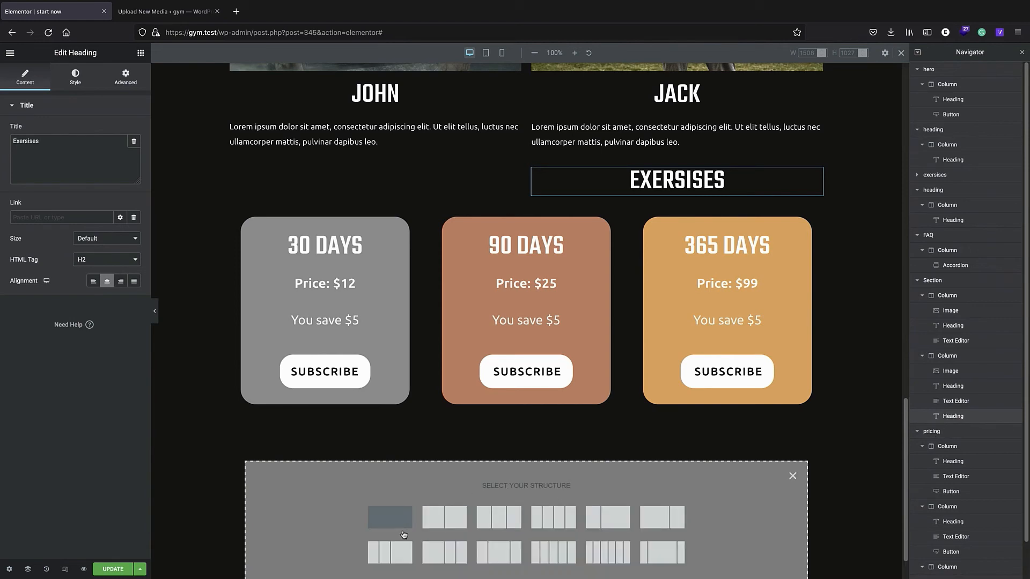
pyautogui.click(400, 520)
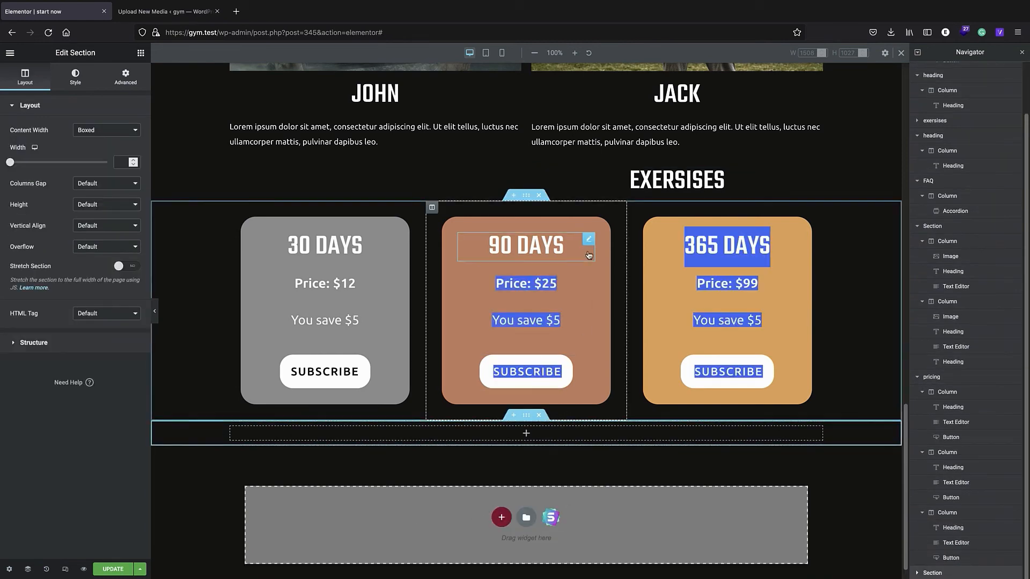
pyautogui.moveTo(231, 428); pyautogui.dragTo(484, 320)
pyautogui.press('Delete')
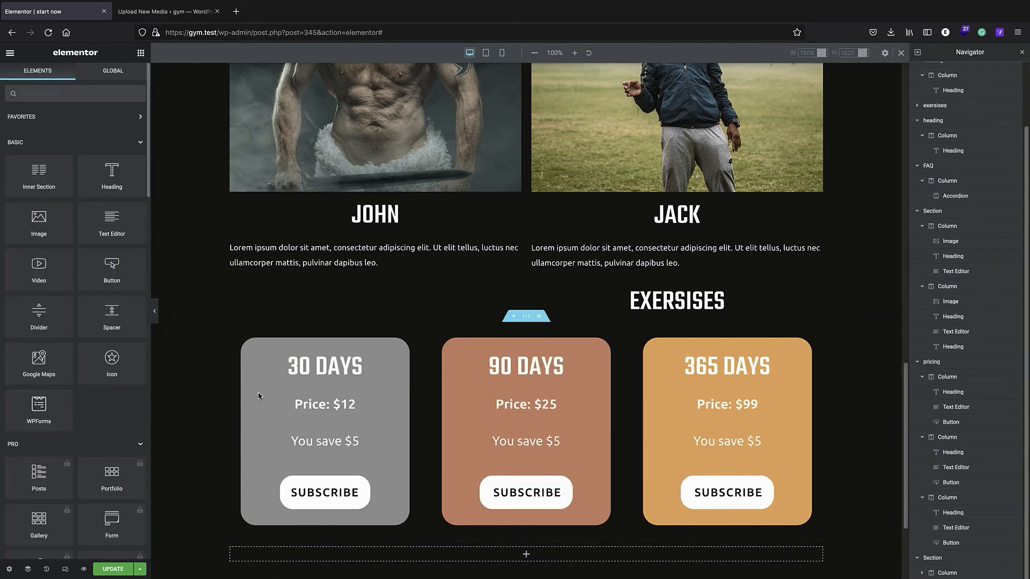
pyautogui.scroll(-2, 343, 398)
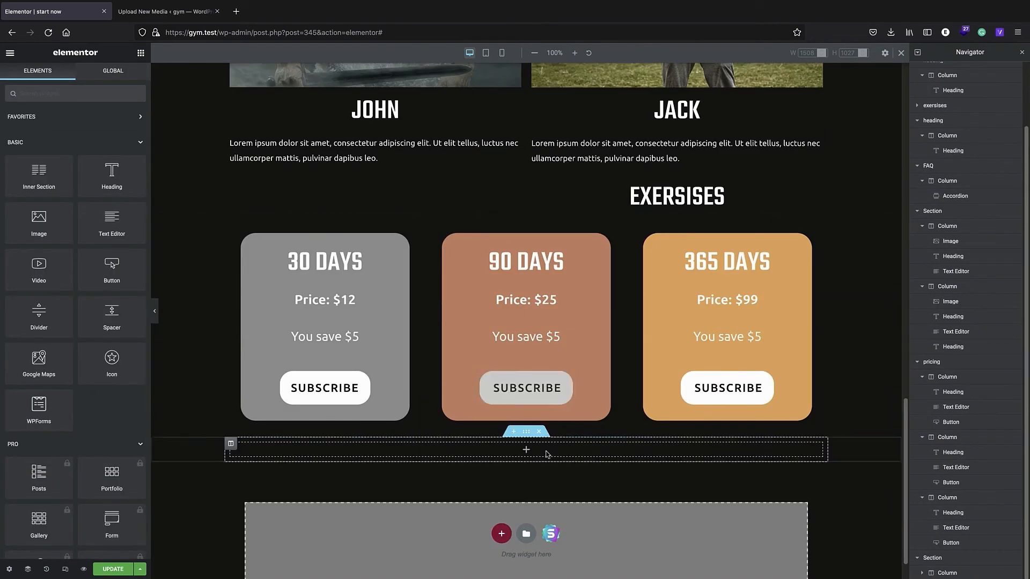
pyautogui.click(955, 559)
pyautogui.moveTo(955, 560); pyautogui.dragTo(968, 375)
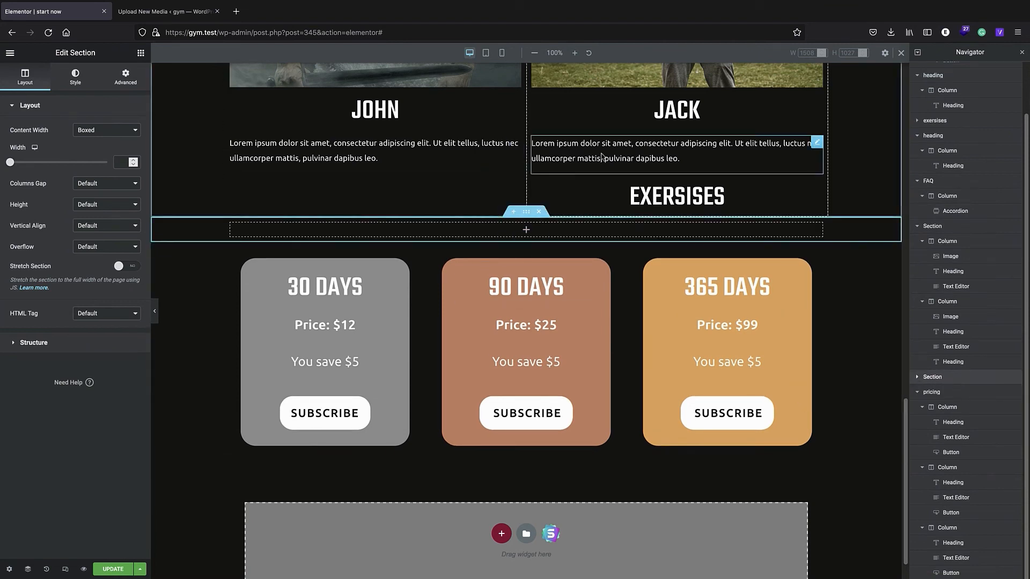
# - Move the copied EXERSISES heading into the new section above the cards and change its title to "pricing"
pyautogui.click(677, 198)
pyautogui.moveTo(950, 377)
pyautogui.mouseDown()
pyautogui.moveTo(940, 377)
pyautogui.moveTo(944, 394)
pyautogui.moveTo(963, 391)
pyautogui.mouseUp()
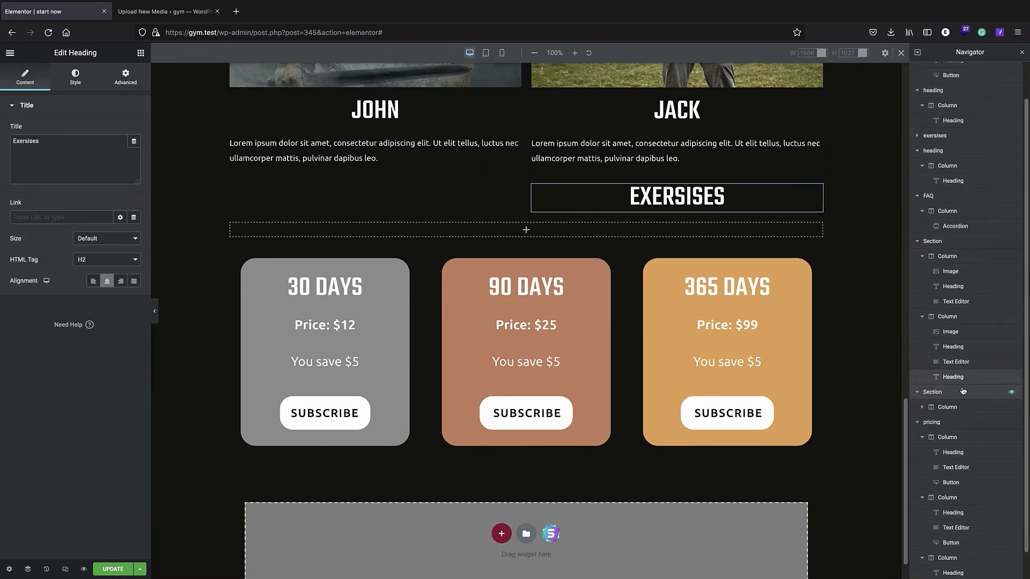
pyautogui.click(934, 407)
pyautogui.moveTo(966, 374); pyautogui.dragTo(959, 412)
pyautogui.click(516, 218)
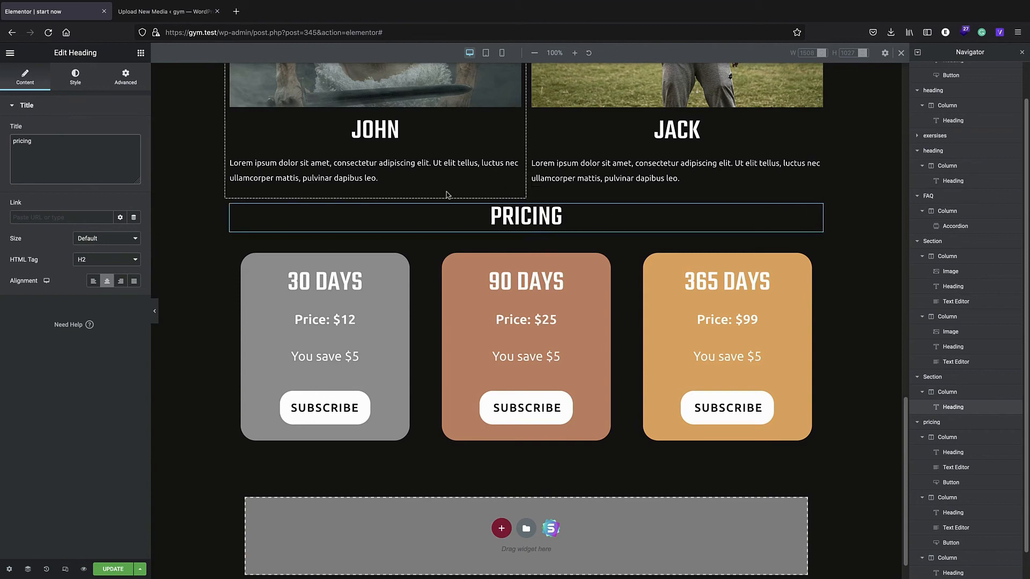
# - Add a single-column section below the pricing cards and insert a Google Maps widget in its own section beneath it
pyautogui.scroll(-1, 475, 499)
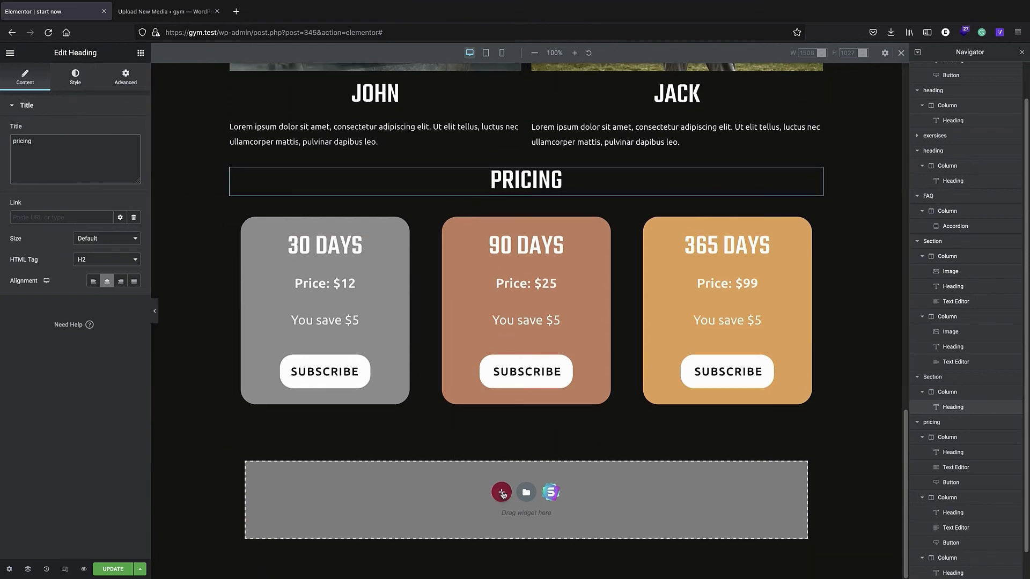
pyautogui.click(501, 493)
pyautogui.click(408, 512)
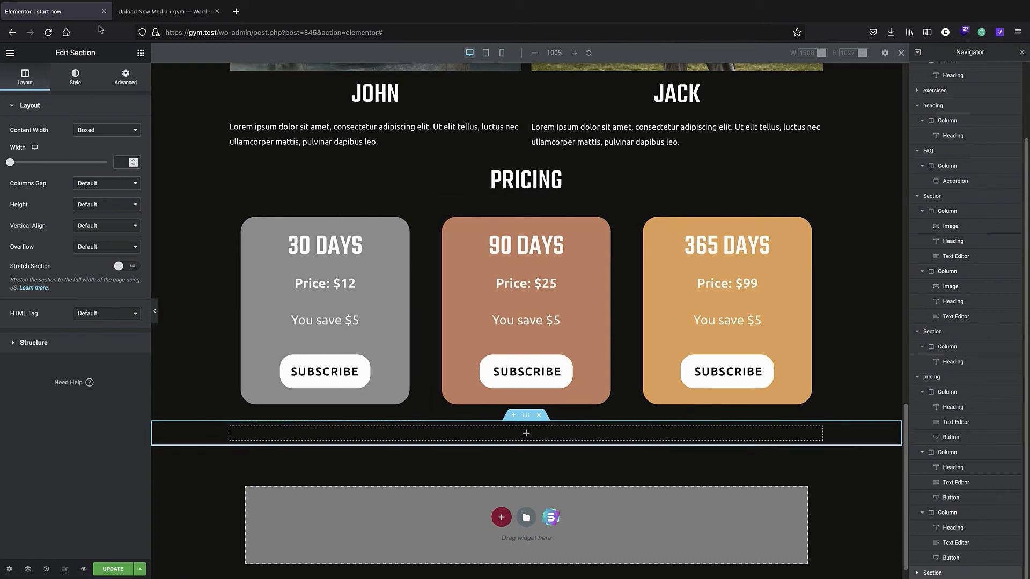
pyautogui.click(140, 53)
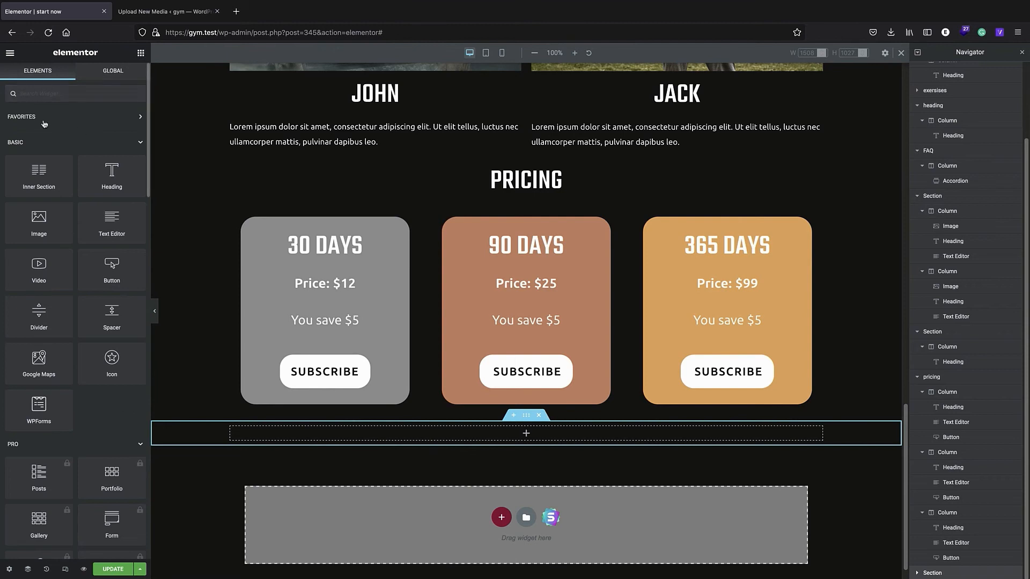
pyautogui.write('map')
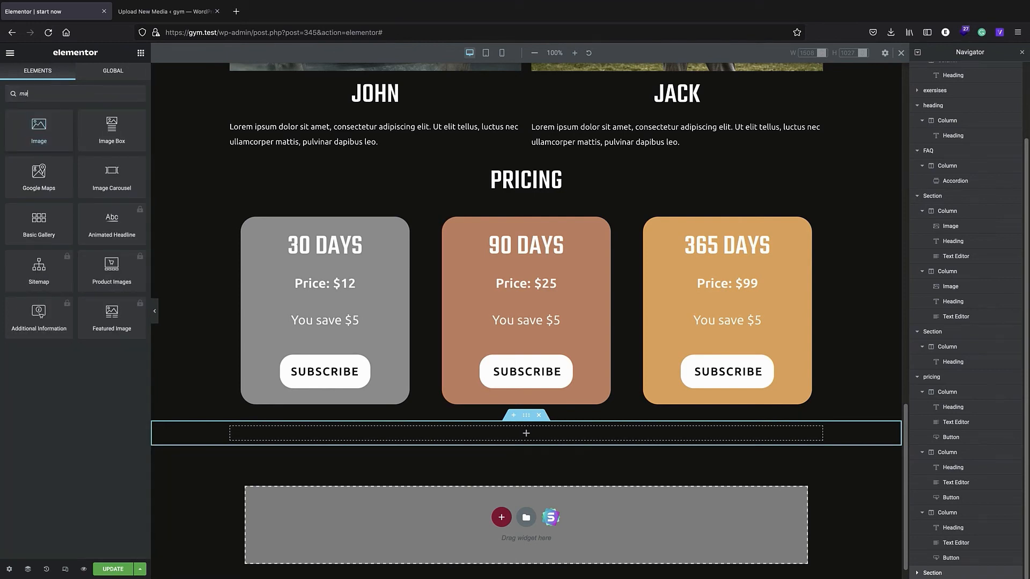
pyautogui.moveTo(43, 132); pyautogui.dragTo(472, 510)
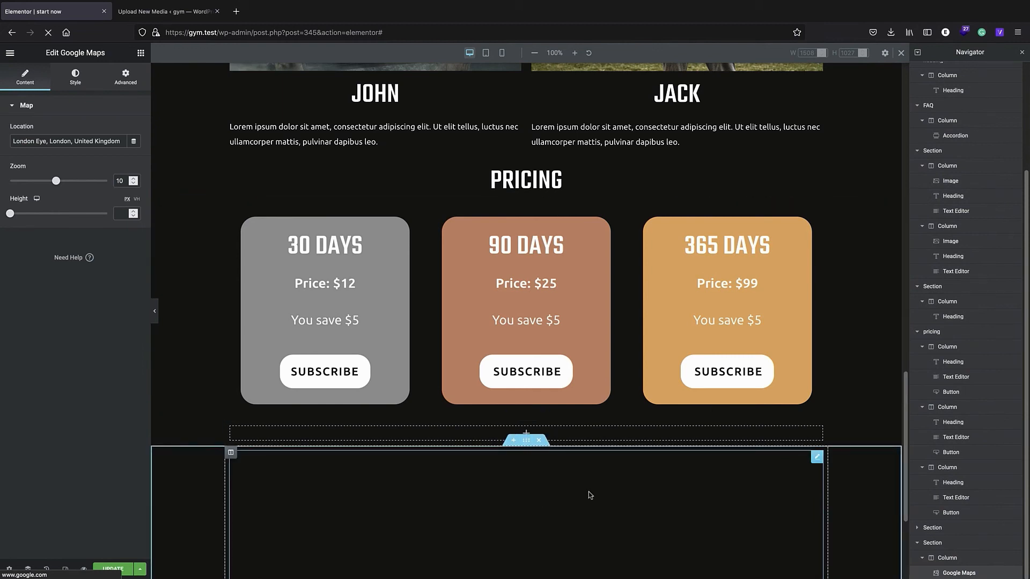
pyautogui.scroll(-3, 590, 495)
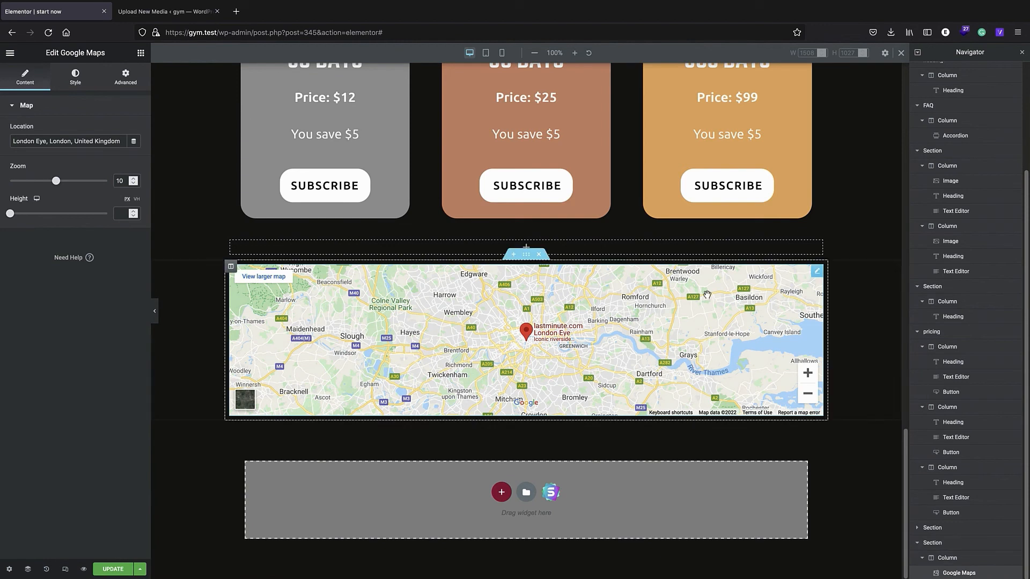
# - Collapse the sections in the page structure and rename the one holding the PRICING heading as "heading"
pyautogui.scroll(5, 707, 294)
pyautogui.click(534, 259)
pyautogui.scroll(-1, 534, 260)
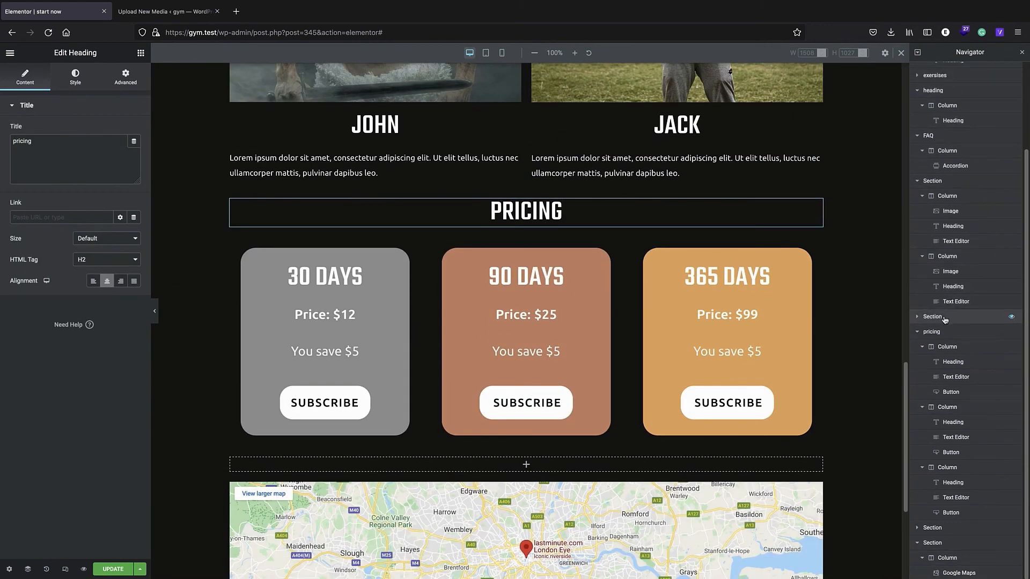
pyautogui.click(932, 286)
pyautogui.moveTo(562, 467); pyautogui.dragTo(944, 347)
pyautogui.click(916, 336)
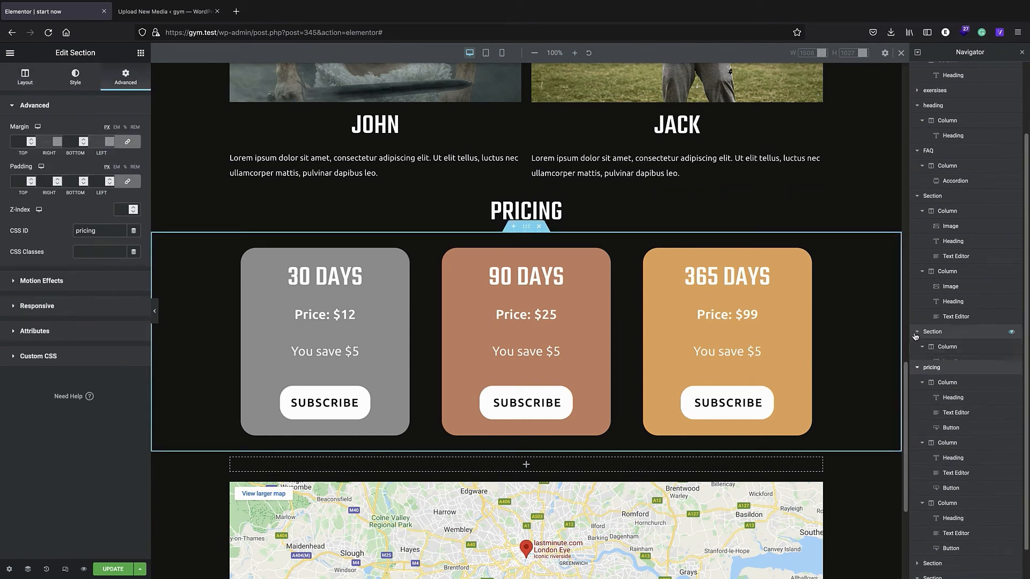
pyautogui.click(915, 337)
pyautogui.click(917, 349)
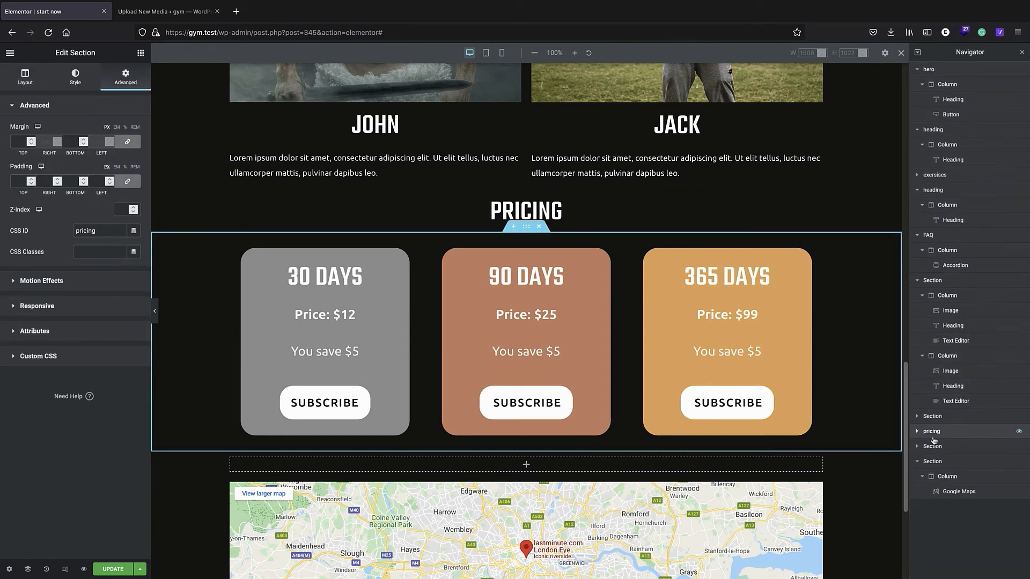
pyautogui.click(929, 418)
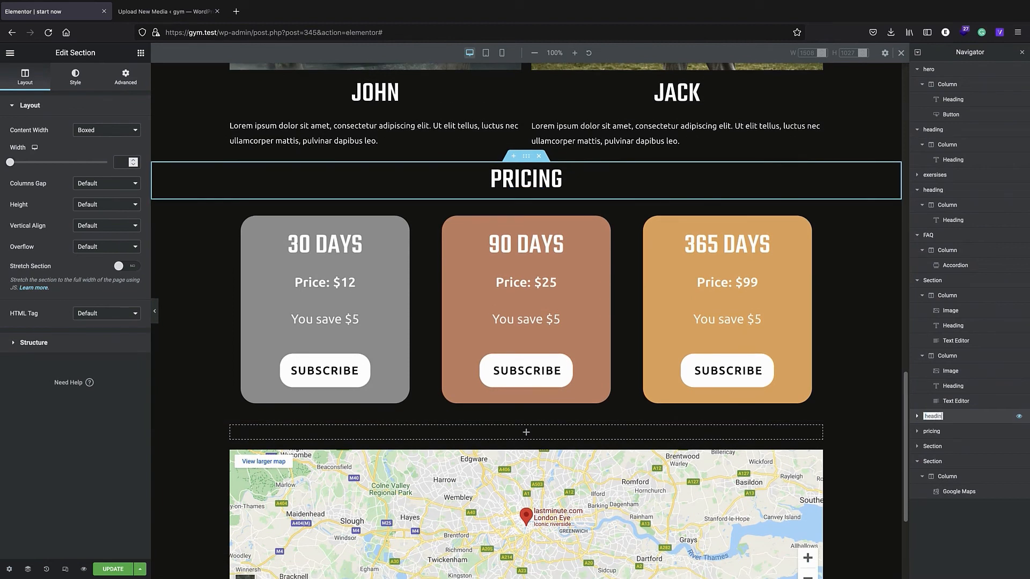
# - Duplicate the PRICING heading's section and move the copy directly above the map section
pyautogui.rightClick(949, 419)
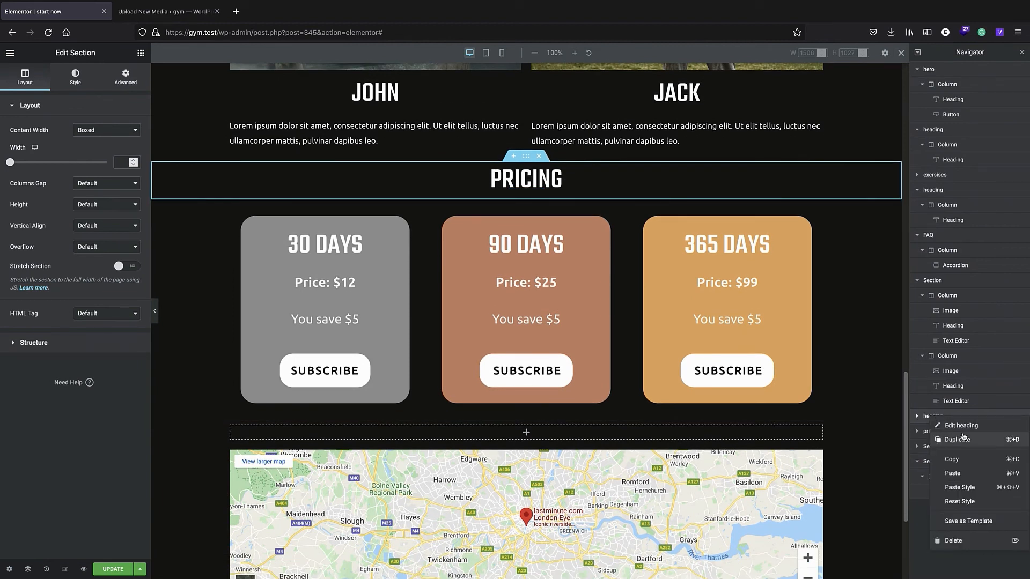
pyautogui.click(958, 440)
pyautogui.moveTo(936, 438); pyautogui.dragTo(953, 485)
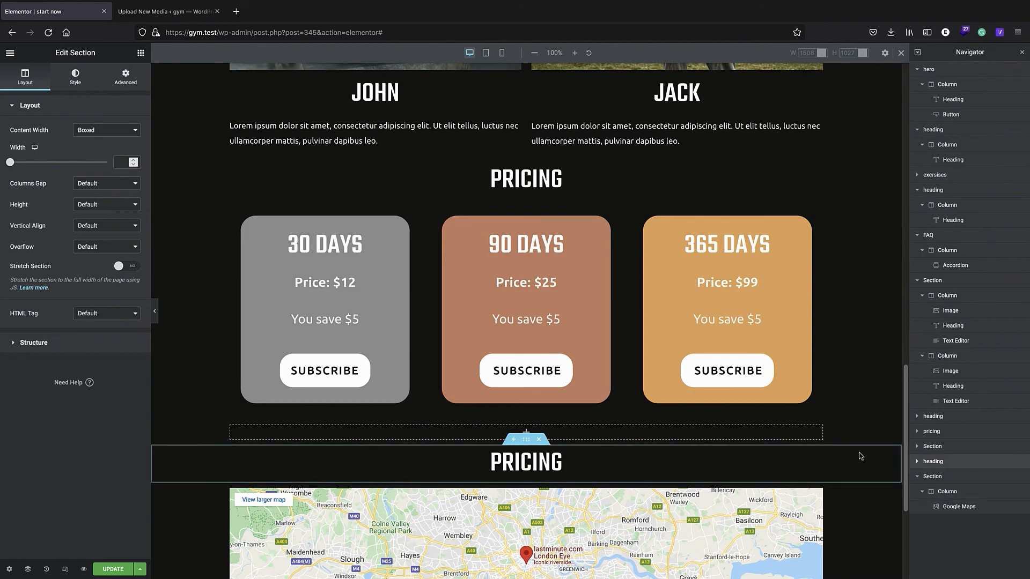
# - Change the title of the copied heading above the map to "our location"
pyautogui.doubleClick(512, 463)
pyautogui.write('o')
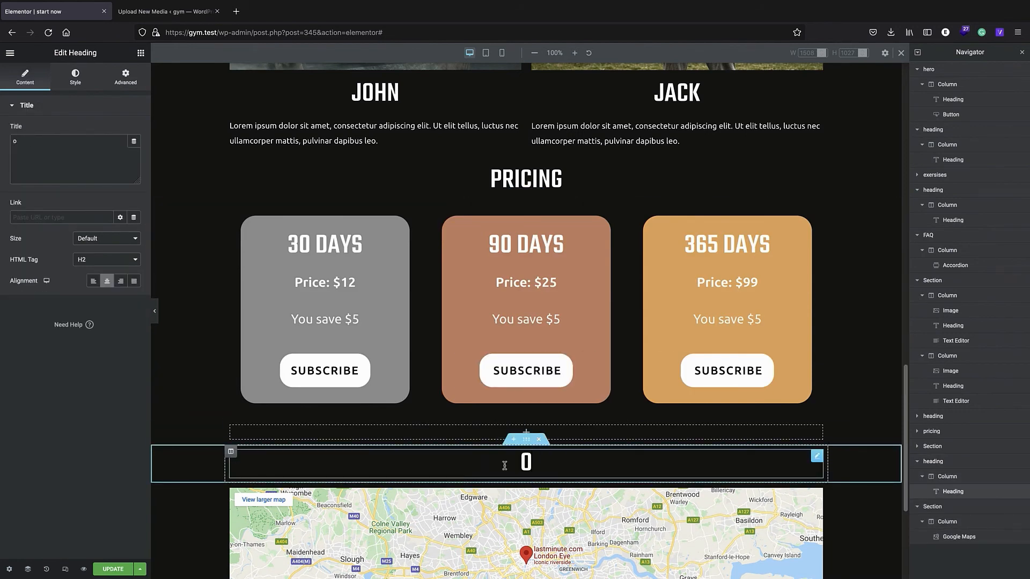
pyautogui.write('ur location')
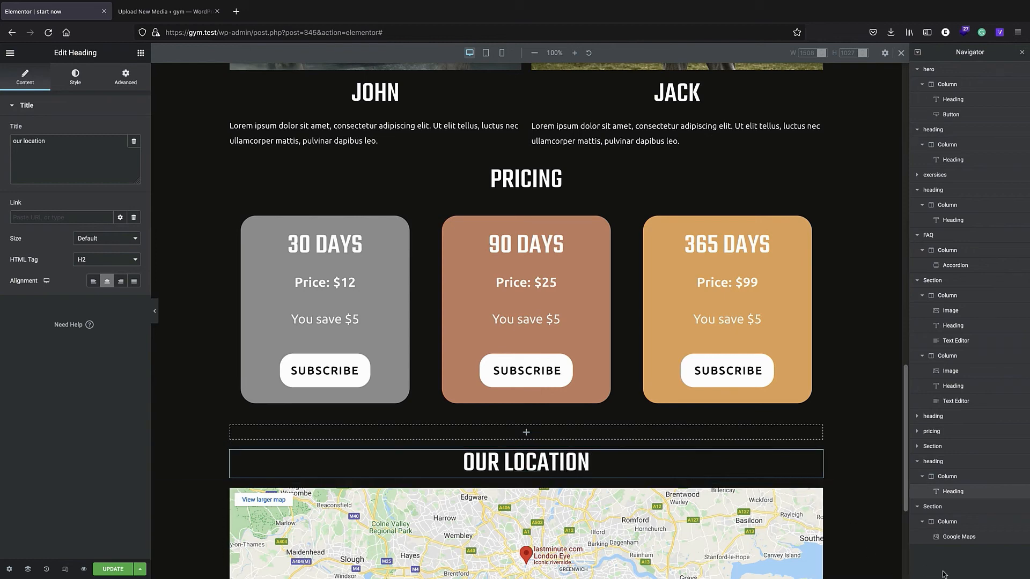
# - Review the whole page on desktop, check it in the tablet and mobile previews, and return to the desktop view
pyautogui.scroll(-5, 418, 356)
pyautogui.scroll(10, 418, 356)
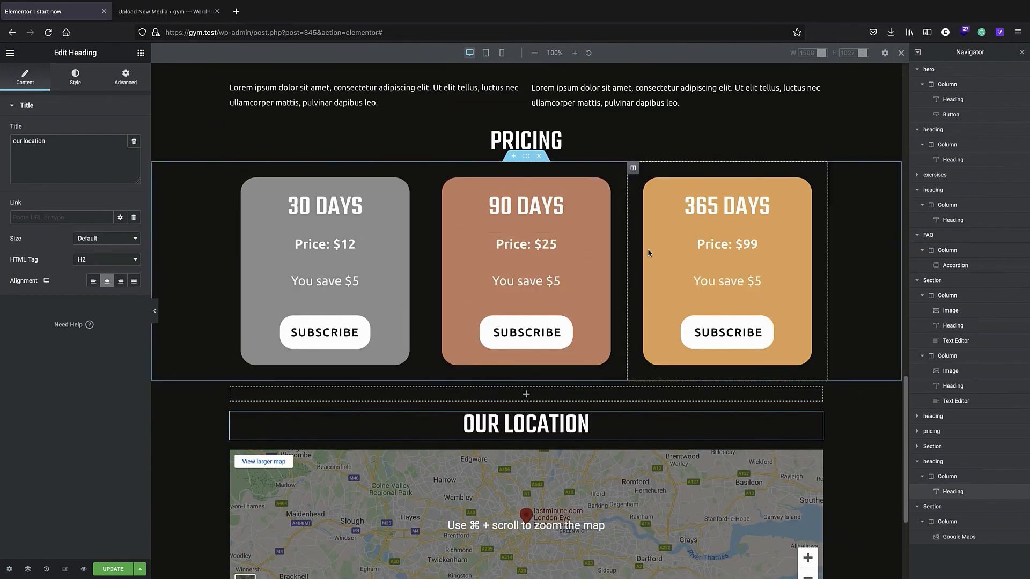
pyautogui.scroll(3, 549, 304)
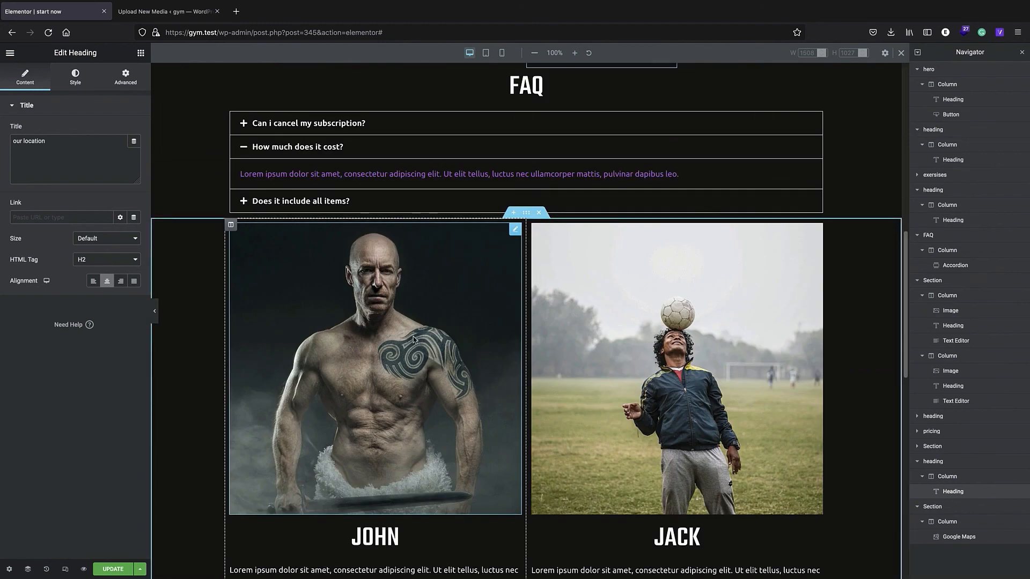
pyautogui.scroll(8, 413, 339)
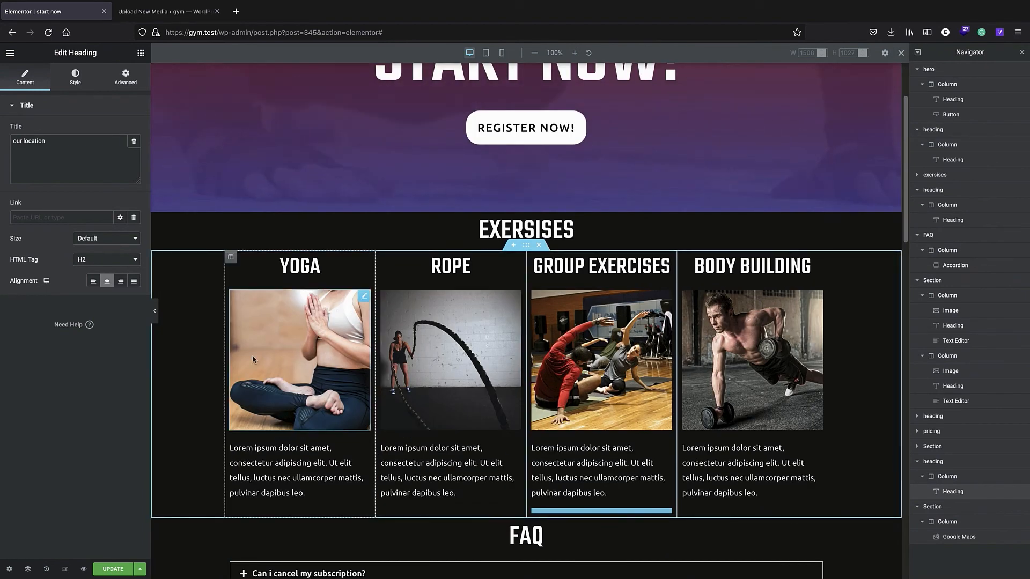
pyautogui.scroll(3, 636, 283)
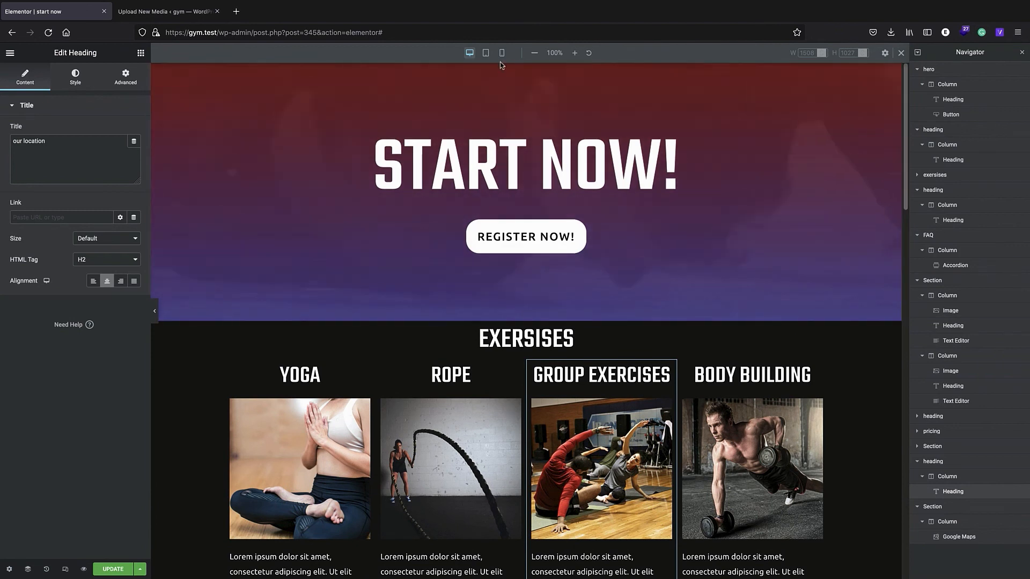
pyautogui.click(486, 52)
pyautogui.scroll(-4, 470, 227)
pyautogui.scroll(-2, 472, 252)
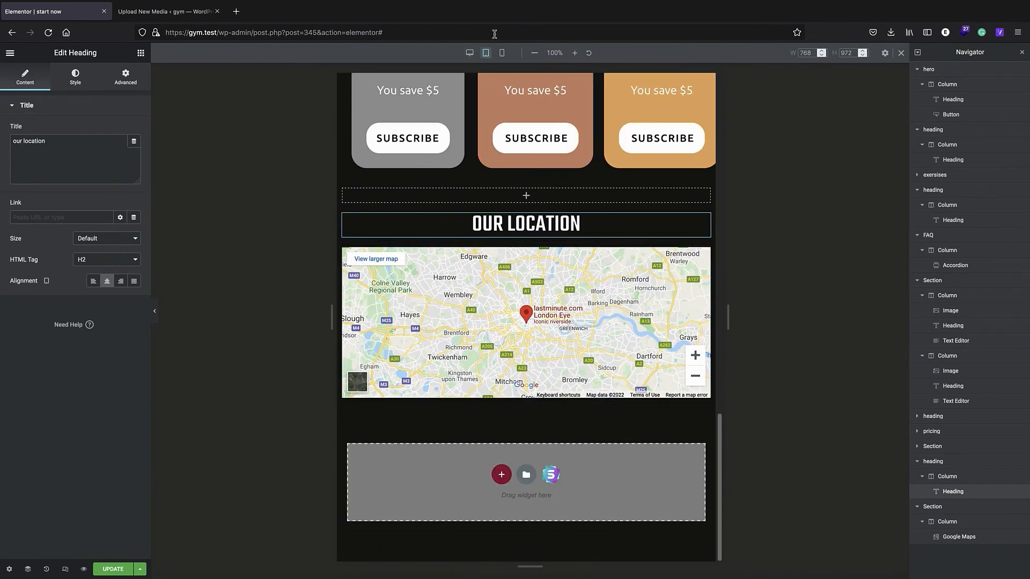
pyautogui.click(502, 53)
pyautogui.scroll(15, 529, 342)
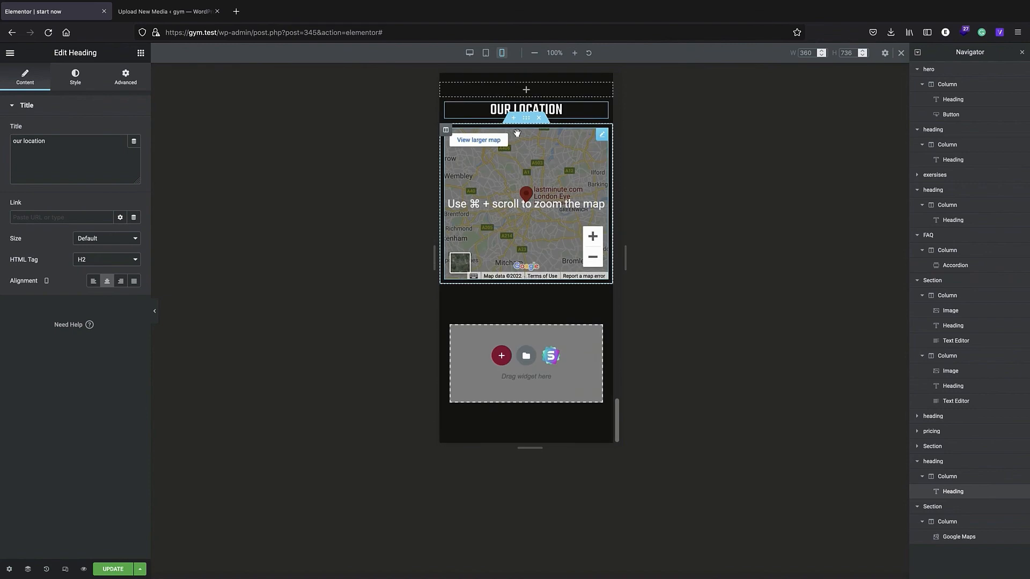
pyautogui.scroll(10, 531, 161)
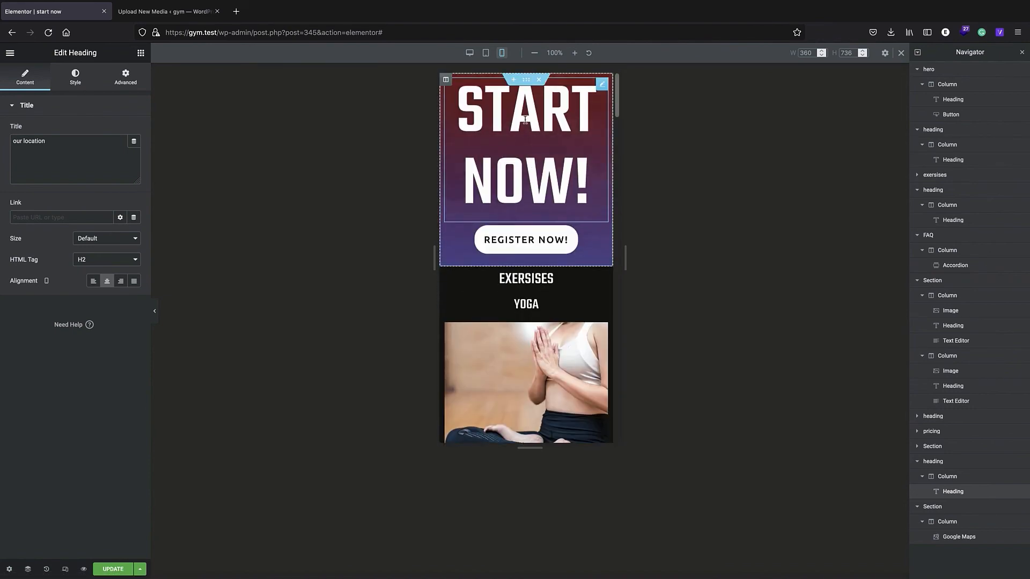
pyautogui.click(470, 53)
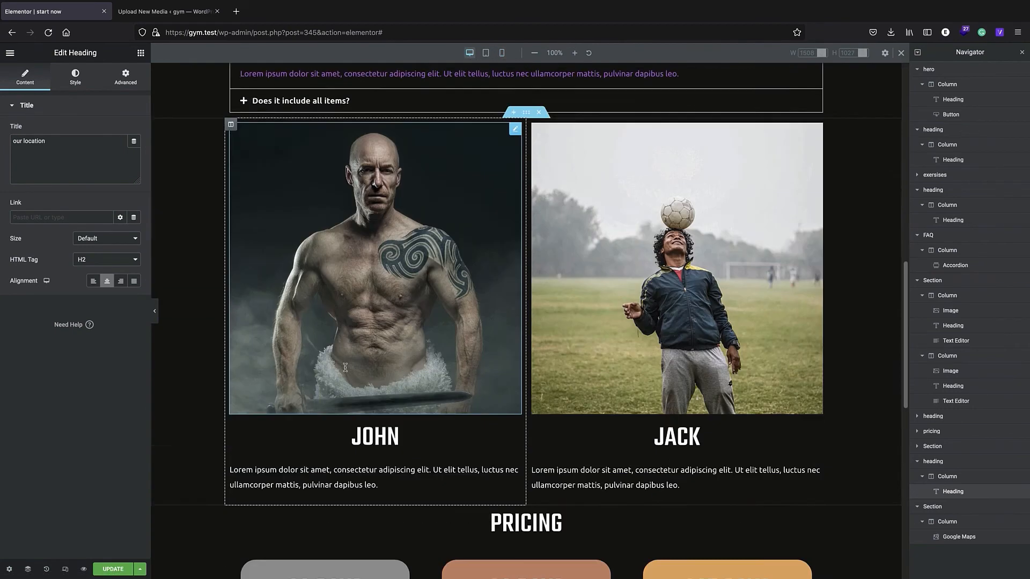
# - Save the page changes and open the site's front page at gym.test
pyautogui.click(110, 569)
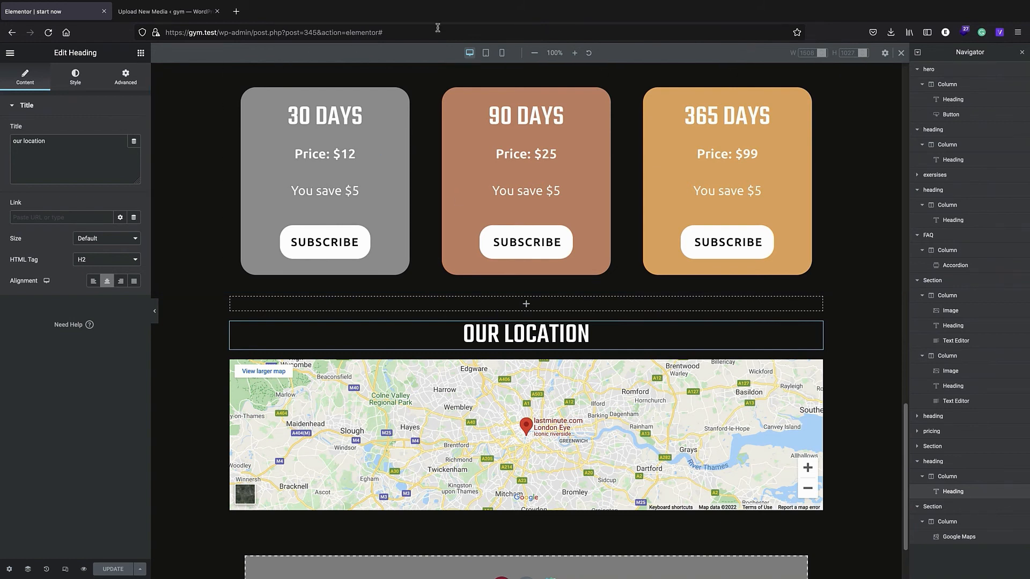
pyautogui.moveTo(438, 28); pyautogui.dragTo(217, 34)
pyautogui.press('BackSpace')
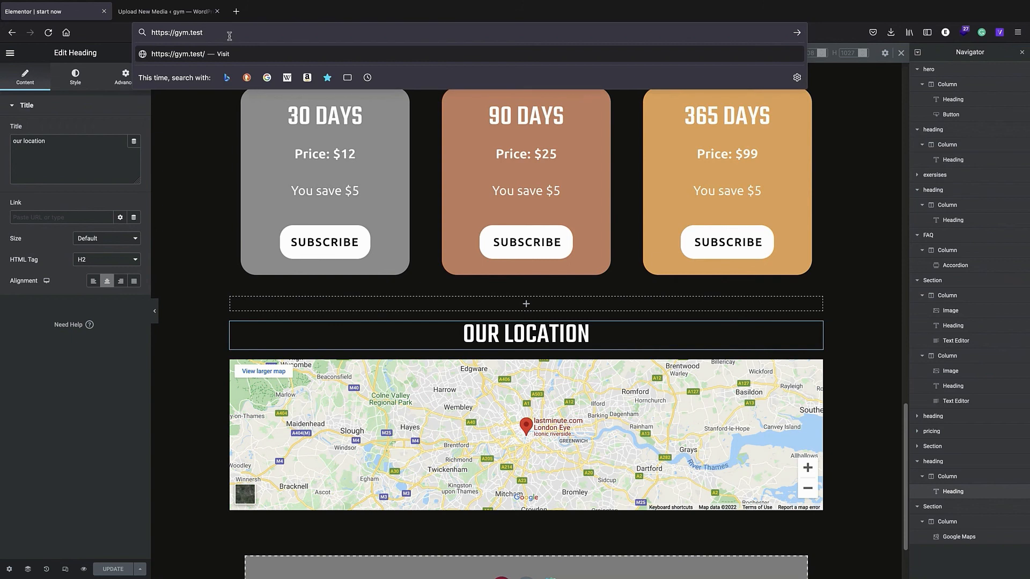
pyautogui.press('Return')
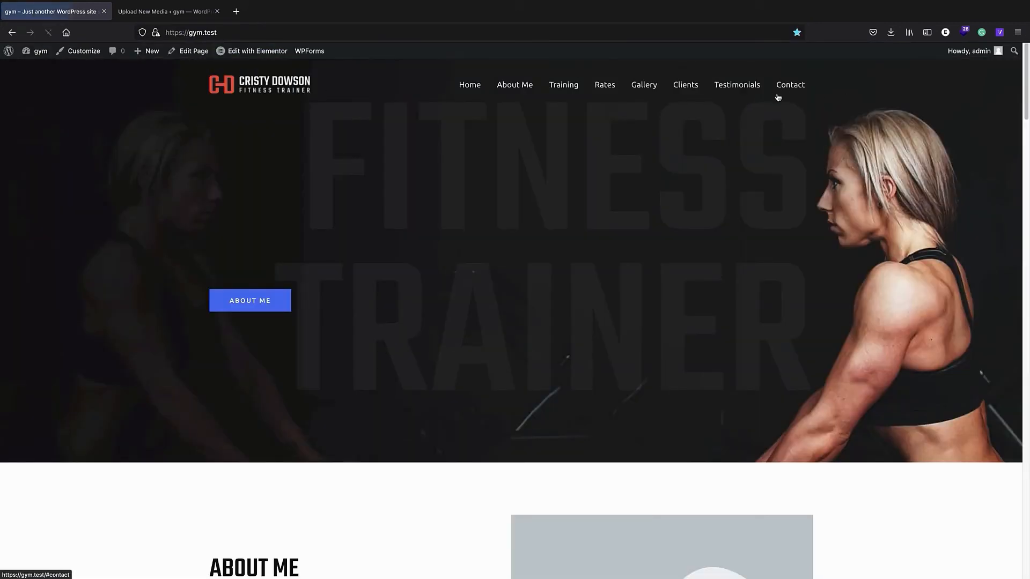
# - Open the WordPress admin area and display the list of all the site's pages
pyautogui.click(8, 51)
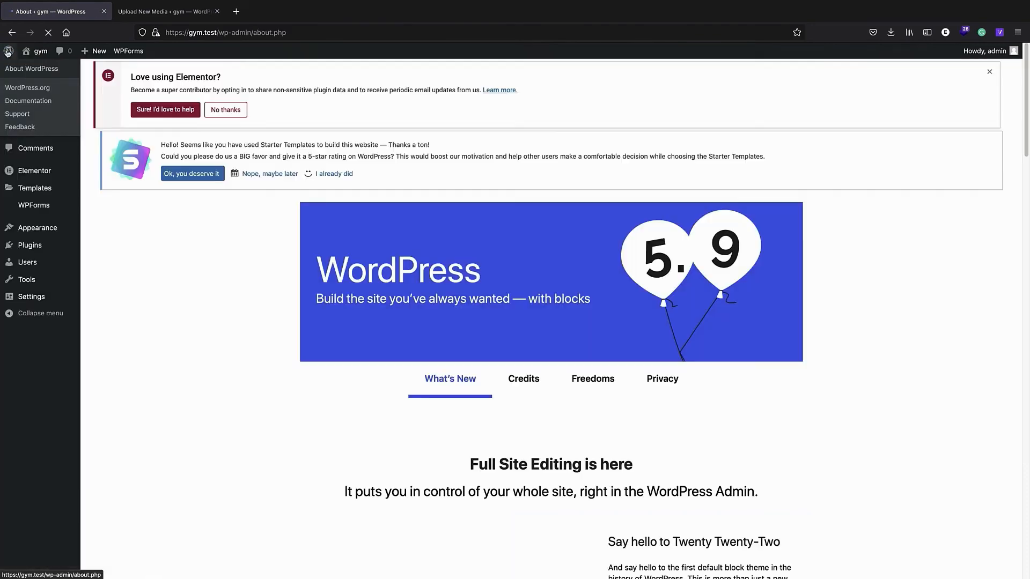
pyautogui.moveTo(45, 229)
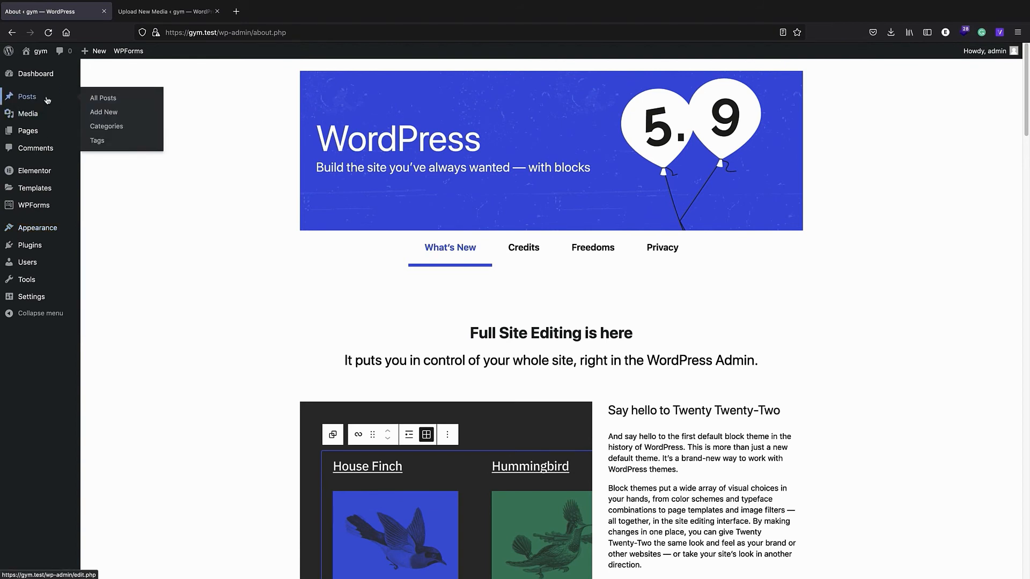
pyautogui.moveTo(45, 133)
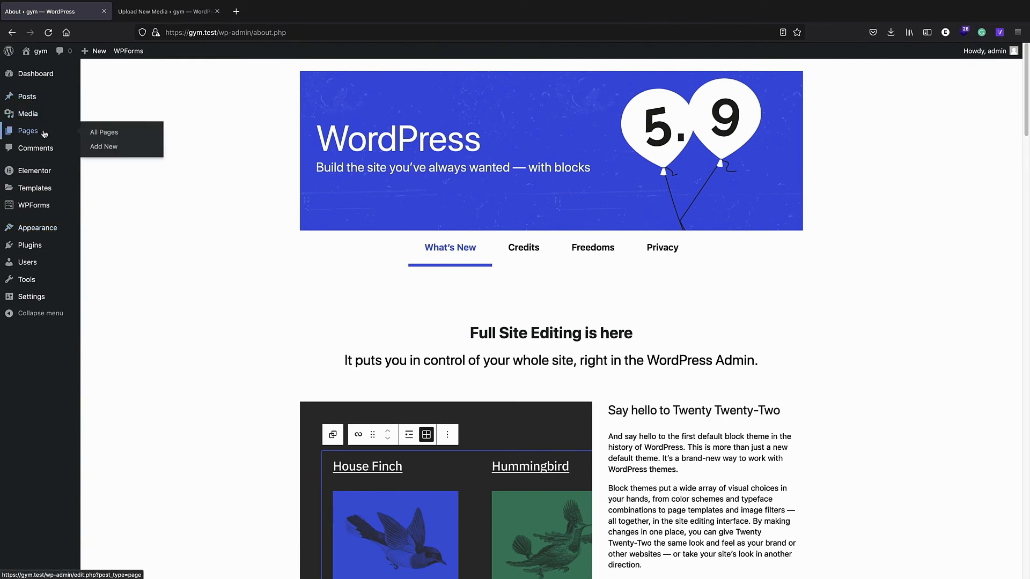
pyautogui.click(112, 138)
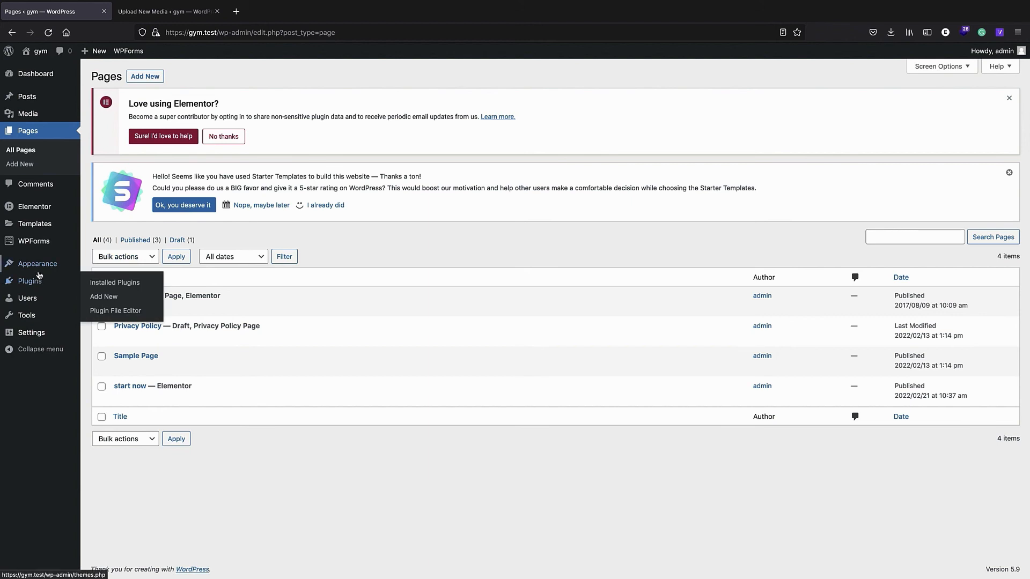
# - Add the "start now" page to the site's Top Navigation menu as its first item and save the menu
pyautogui.moveTo(36, 270)
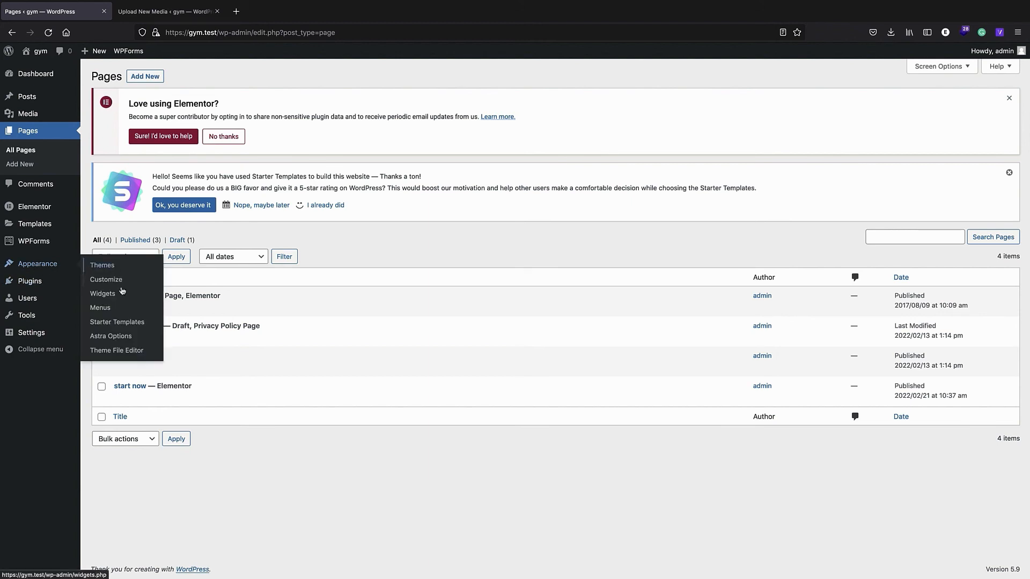
pyautogui.click(117, 310)
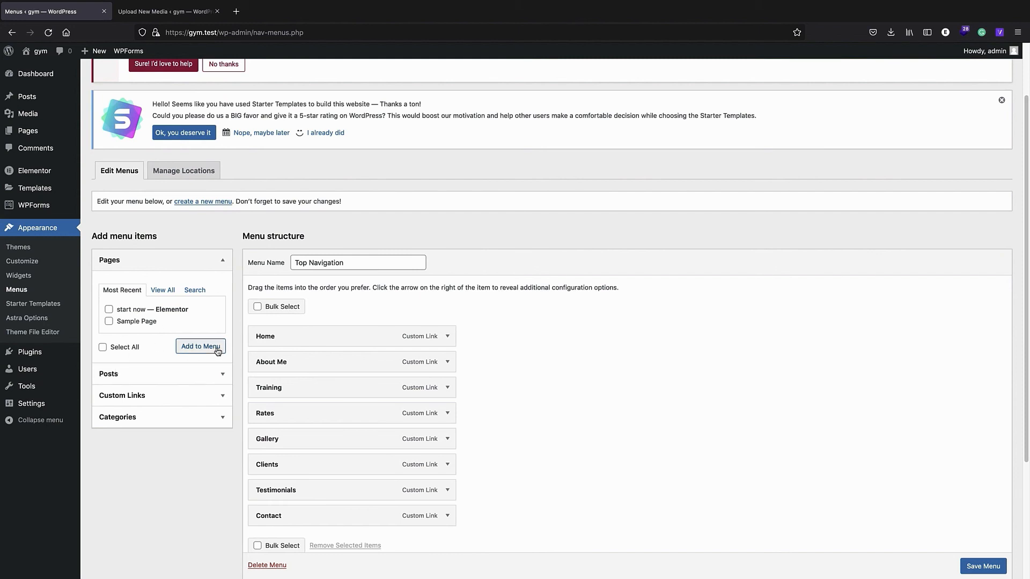
pyautogui.scroll(-1, 178, 180)
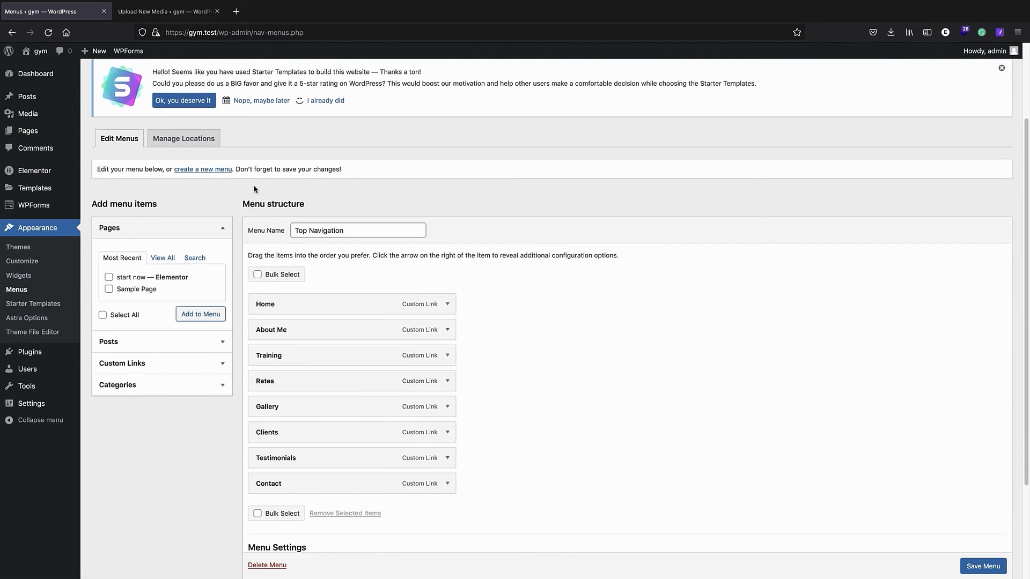
pyautogui.scroll(3, 196, 138)
pyautogui.click(187, 226)
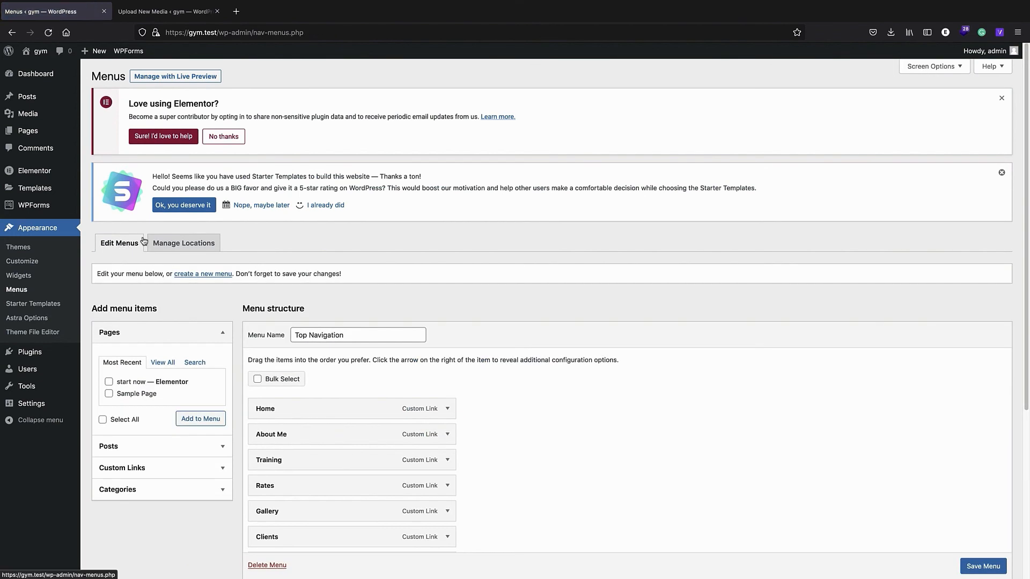
pyautogui.scroll(-1, 329, 327)
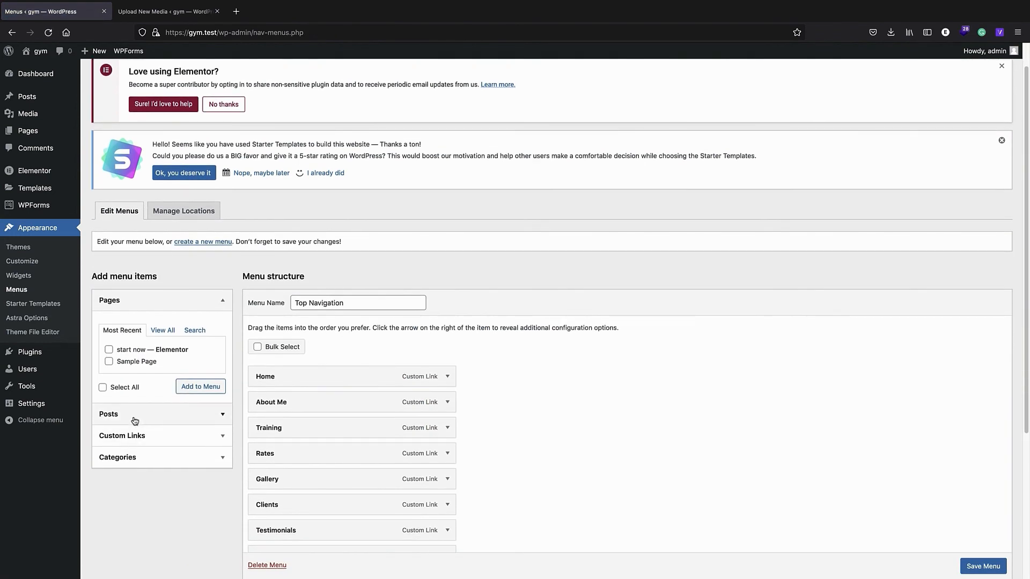
pyautogui.click(167, 330)
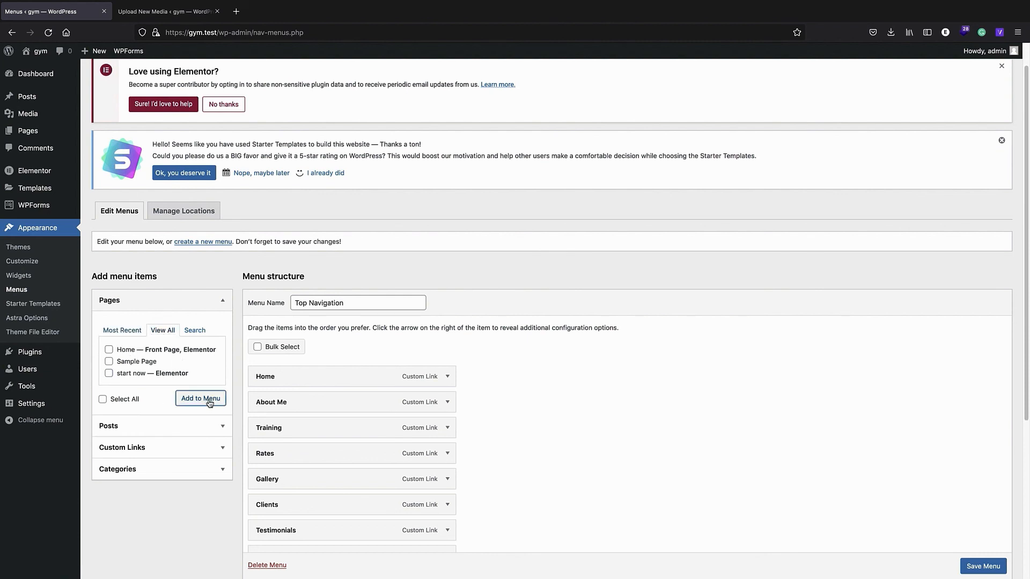
pyautogui.scroll(-3, 390, 363)
pyautogui.moveTo(361, 474); pyautogui.dragTo(299, 262)
pyautogui.click(981, 567)
# - Open the site's front page in a new tab, follow its "start now" menu link and review the landing page
pyautogui.rightClick(39, 51)
pyautogui.click(144, 23)
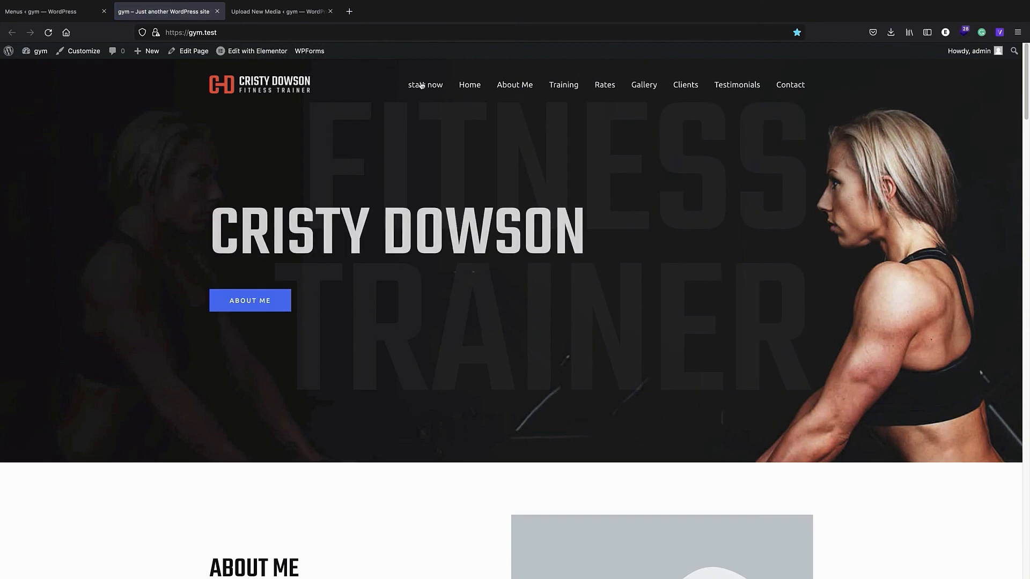
pyautogui.click(421, 84)
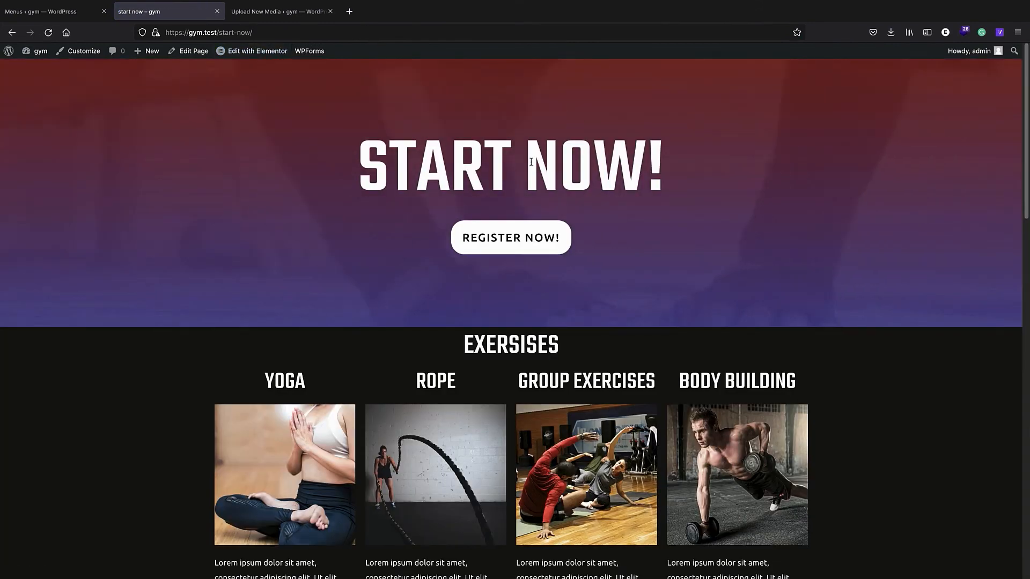
pyautogui.scroll(-8, 479, 146)
pyautogui.scroll(-10, 443, 292)
pyautogui.scroll(15, 446, 288)
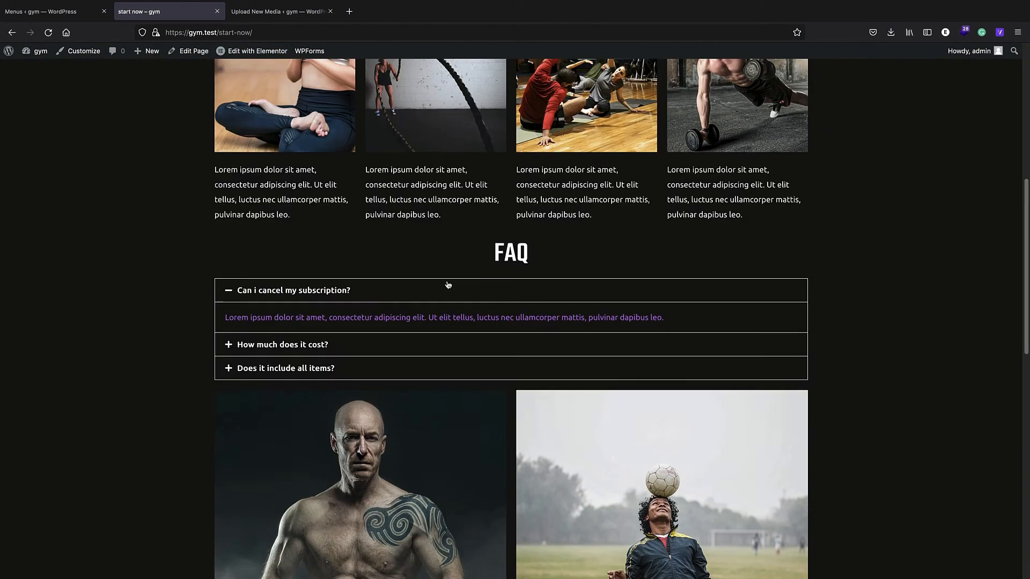
pyautogui.scroll(3, 448, 283)
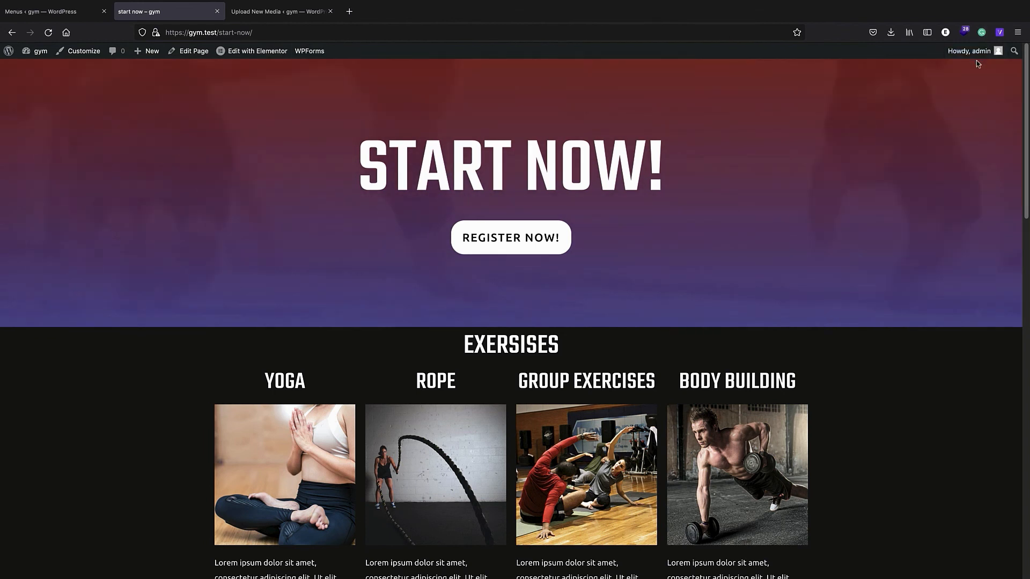
pyautogui.scroll(-1, 178, 163)
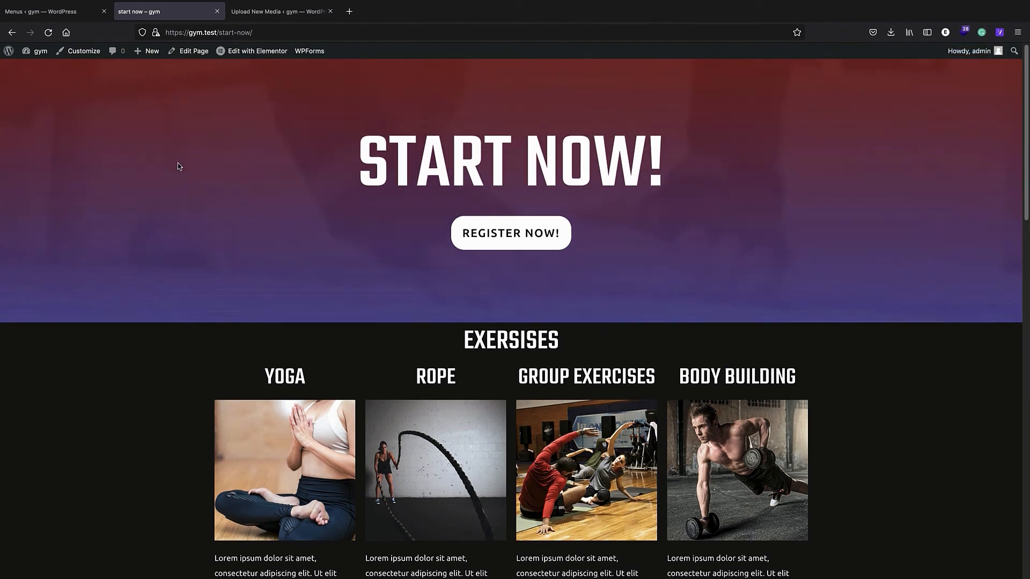
# - Open the "start now" page for editing with Elementor
pyautogui.click(243, 50)
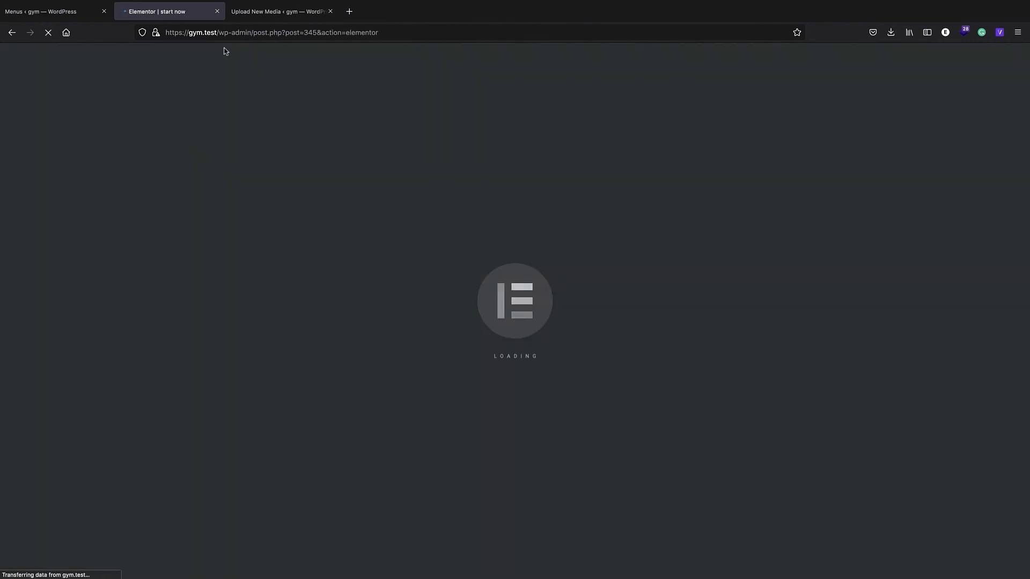
pyautogui.click(44, 20)
pyautogui.click(161, 11)
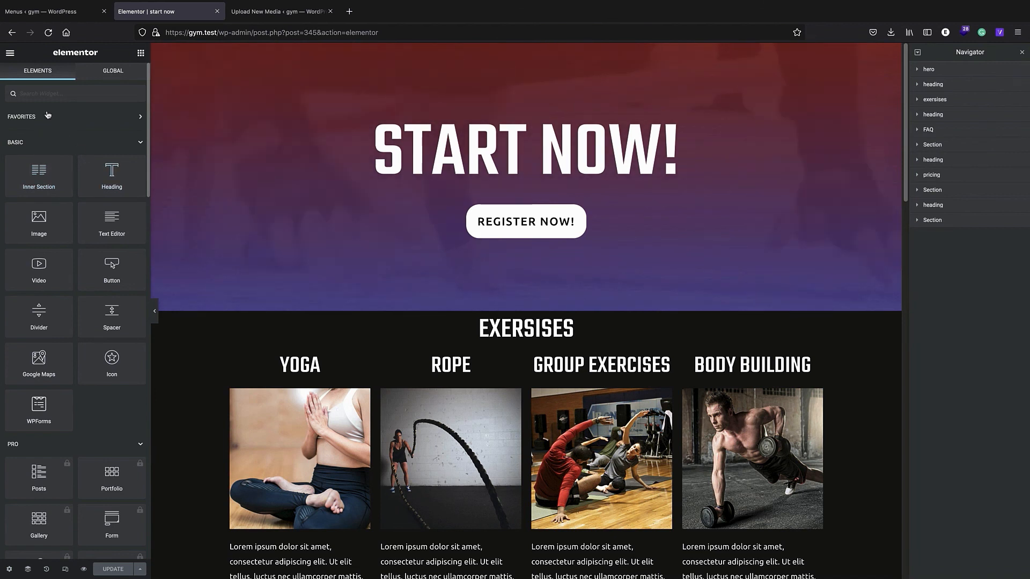
pyautogui.click(63, 93)
pyautogui.write('link')
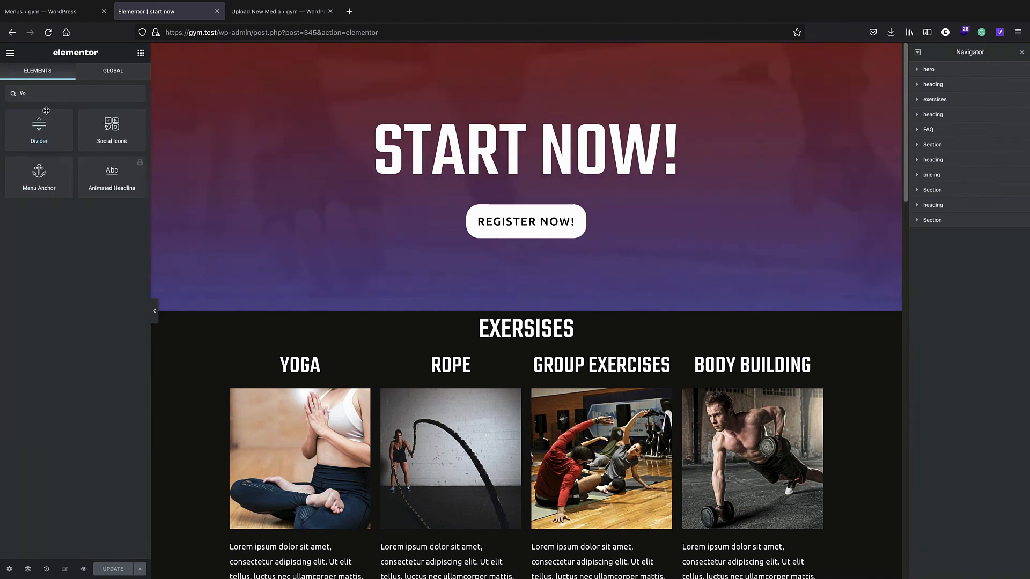
pyautogui.press('BackSpace')
pyautogui.press('BackSpace')
pyautogui.press('BackSpace')
pyautogui.press('BackSpace')
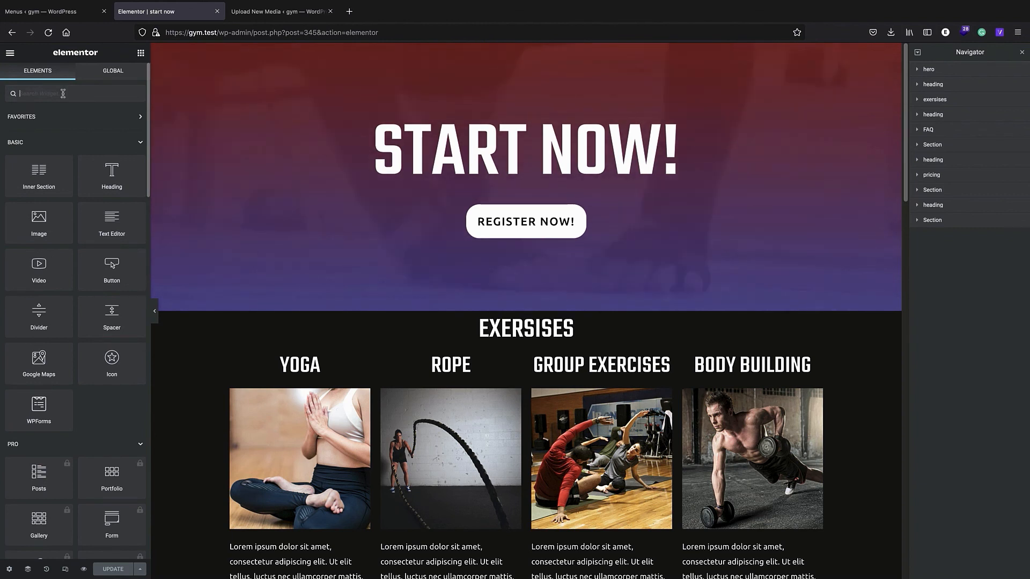
# - Add an Icon widget above the START NOW! heading in the hero section and set its icon to Home
pyautogui.moveTo(112, 360); pyautogui.dragTo(504, 129)
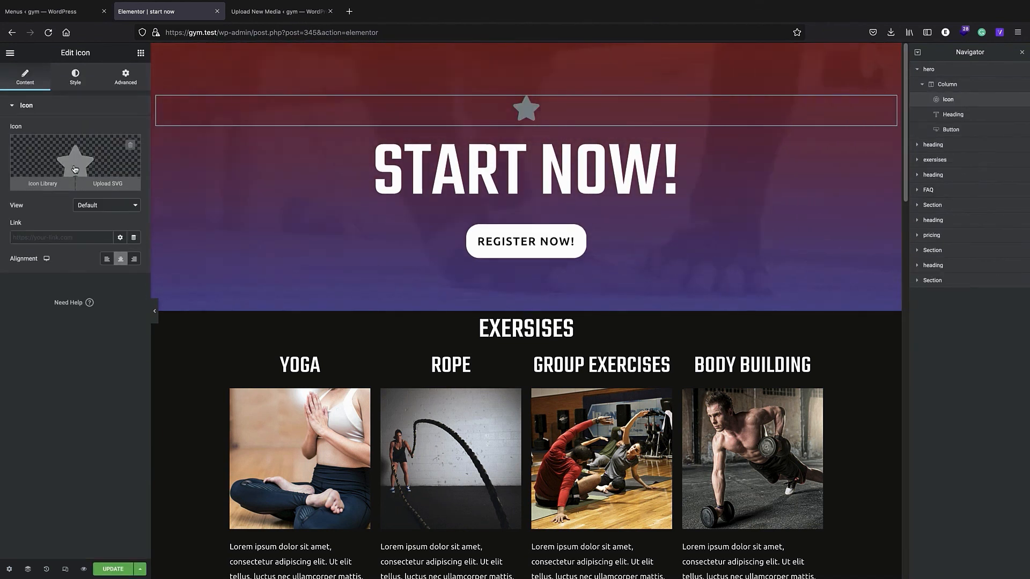
pyautogui.click(64, 168)
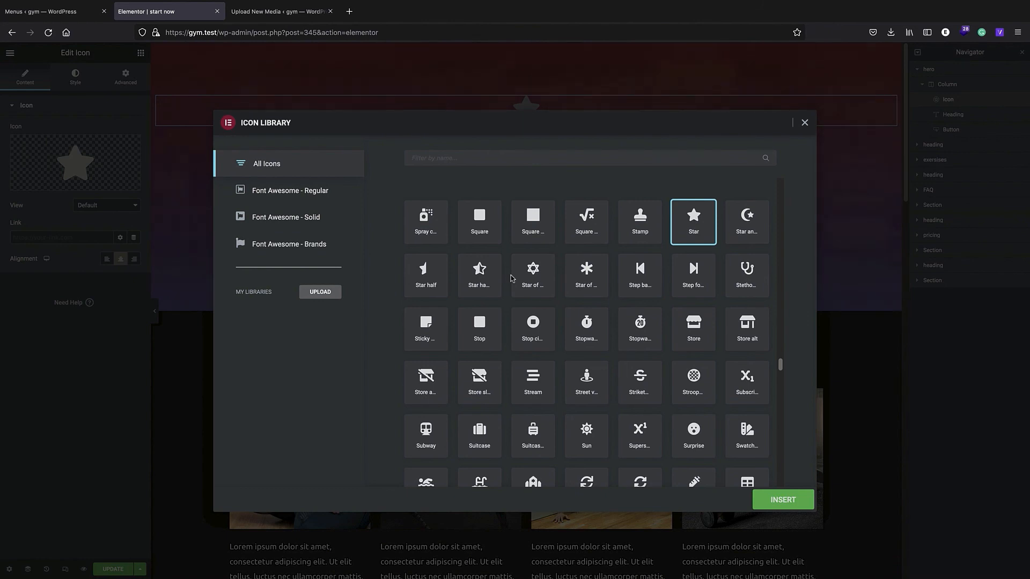
pyautogui.scroll(-5, 606, 308)
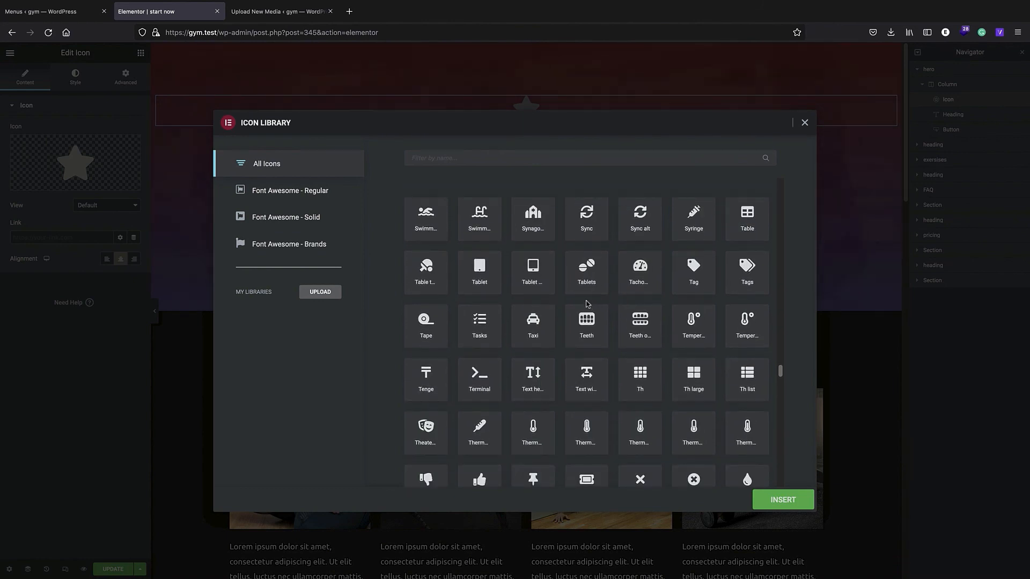
pyautogui.scroll(2, 566, 265)
pyautogui.click(483, 158)
pyautogui.write('hom')
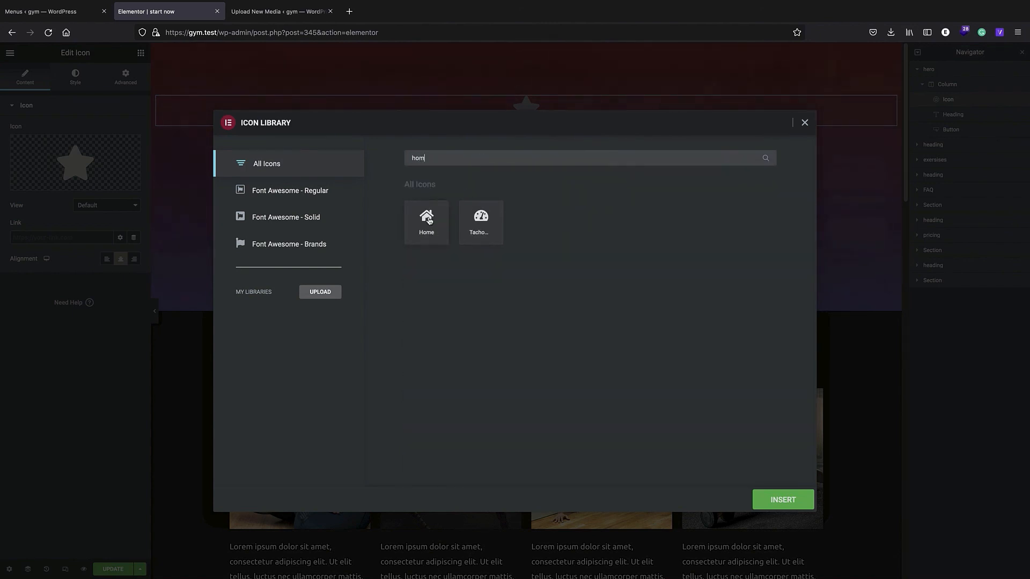
pyautogui.click(430, 220)
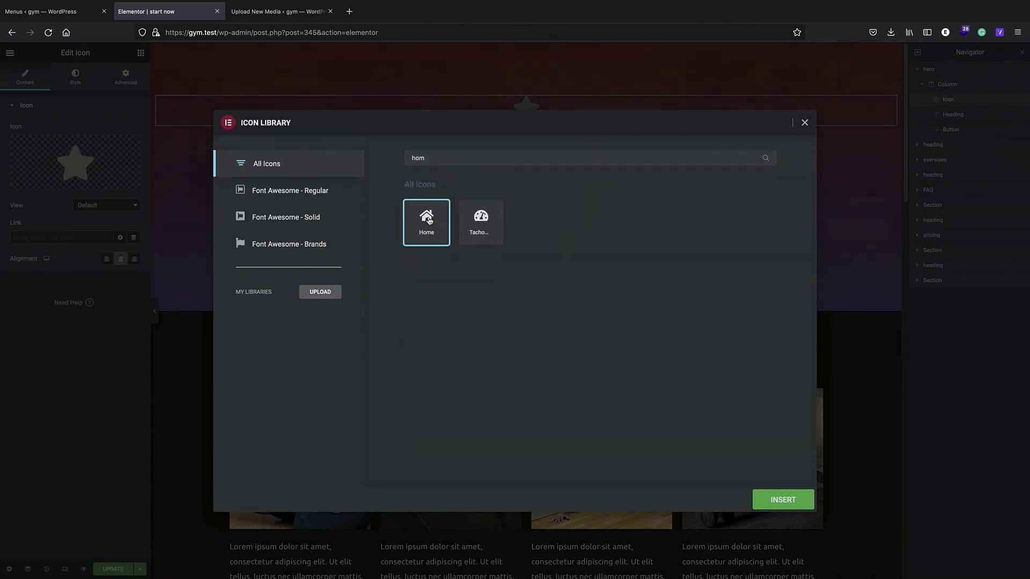
pyautogui.click(768, 499)
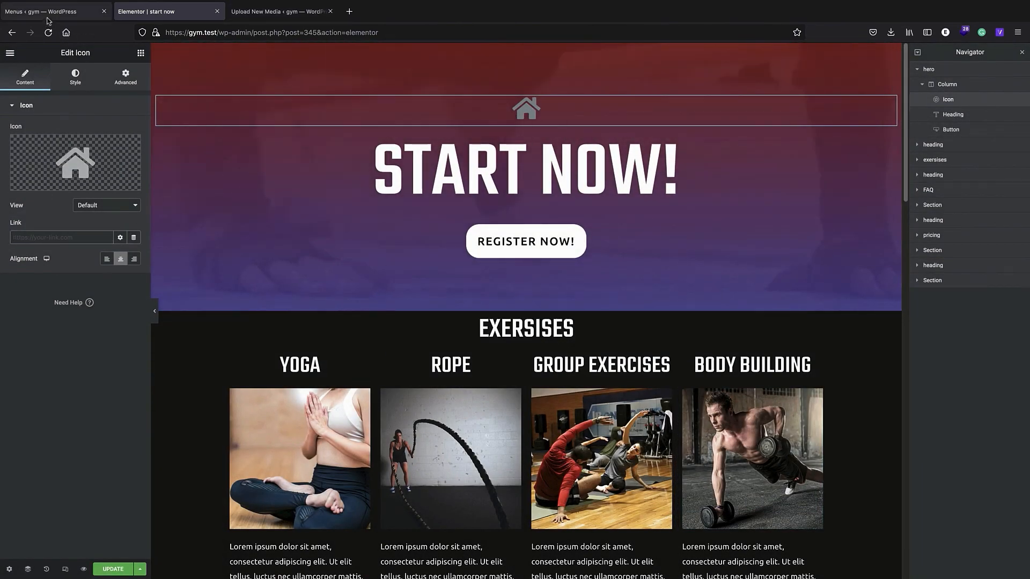
pyautogui.click(217, 33)
pyautogui.click(217, 33)
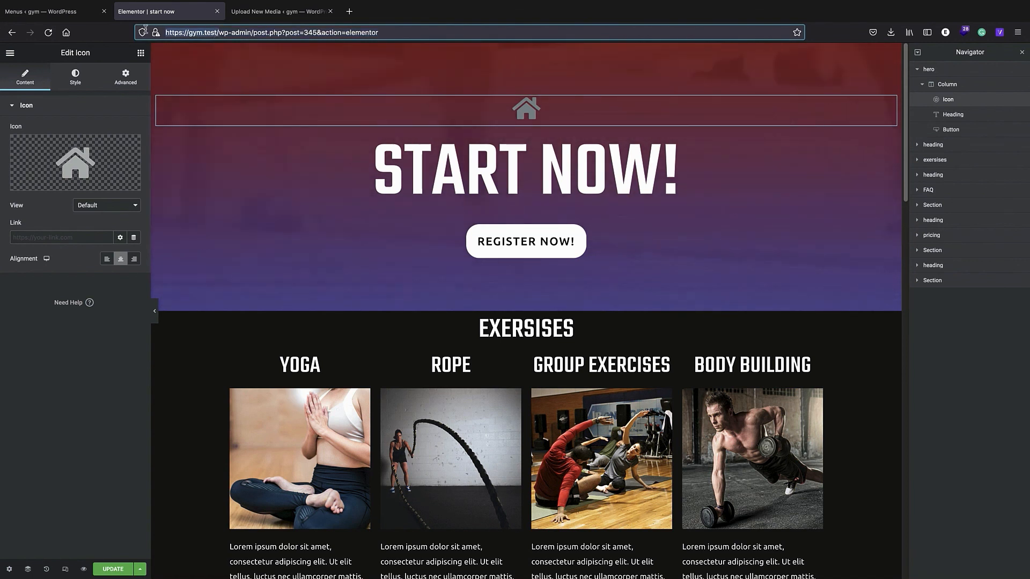
pyautogui.click(44, 236)
pyautogui.write('https://gym.test/')
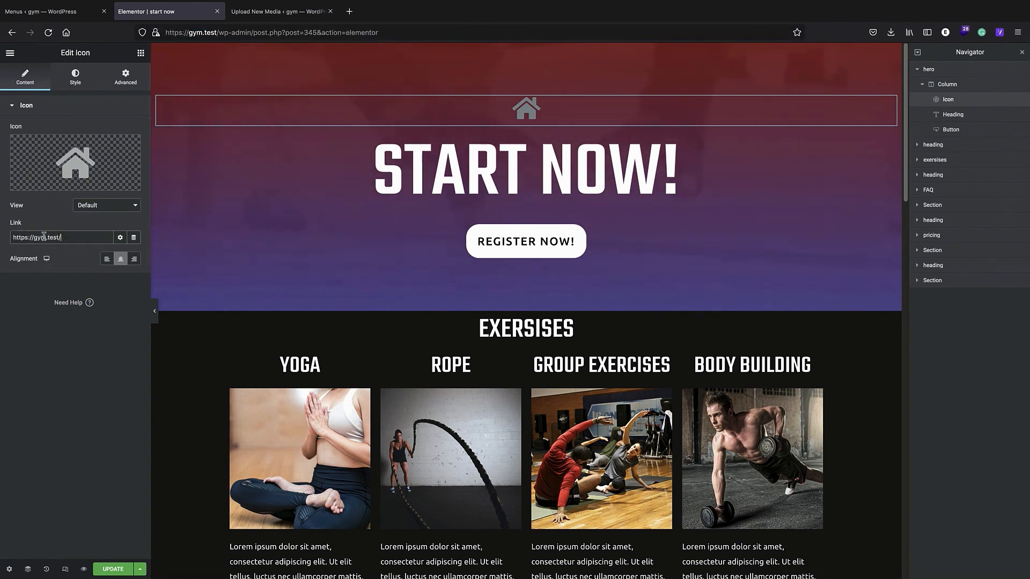
pyautogui.moveTo(110, 163)
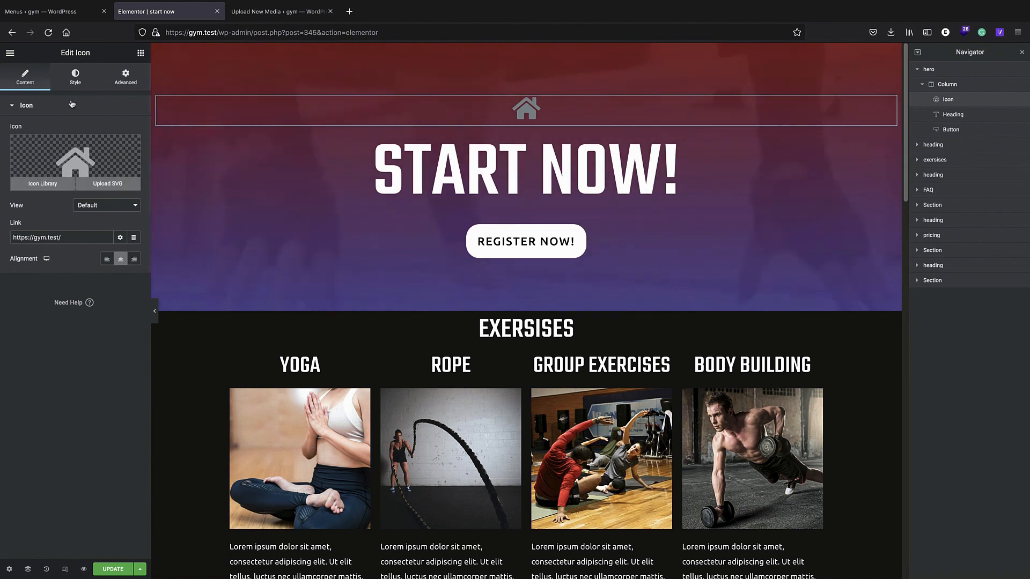
# - Set the home icon's normal primary color to white (#FFFFFF) and its hover primary color to black (#000000)
pyautogui.click(75, 77)
pyautogui.click(133, 152)
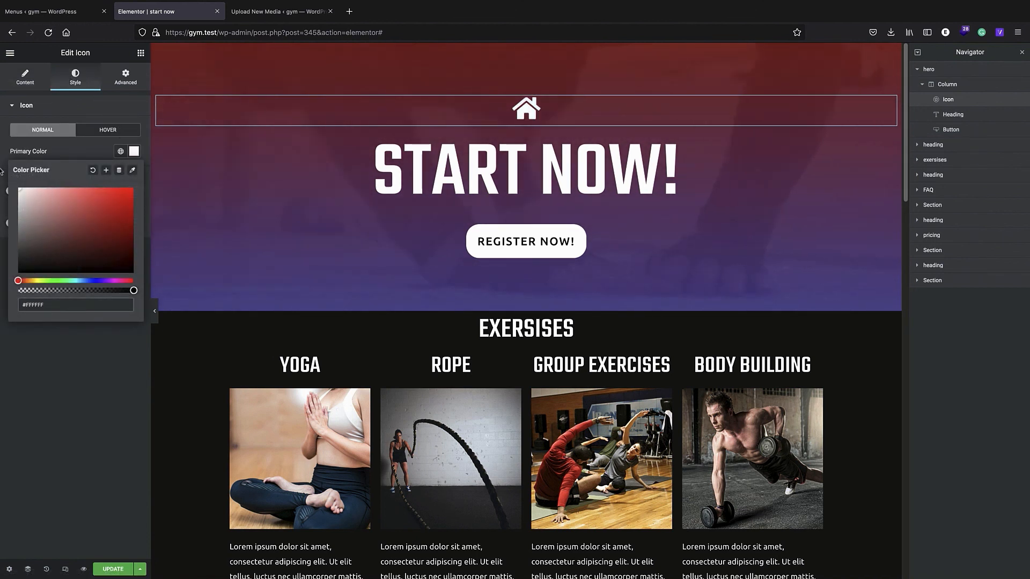
pyautogui.click(69, 394)
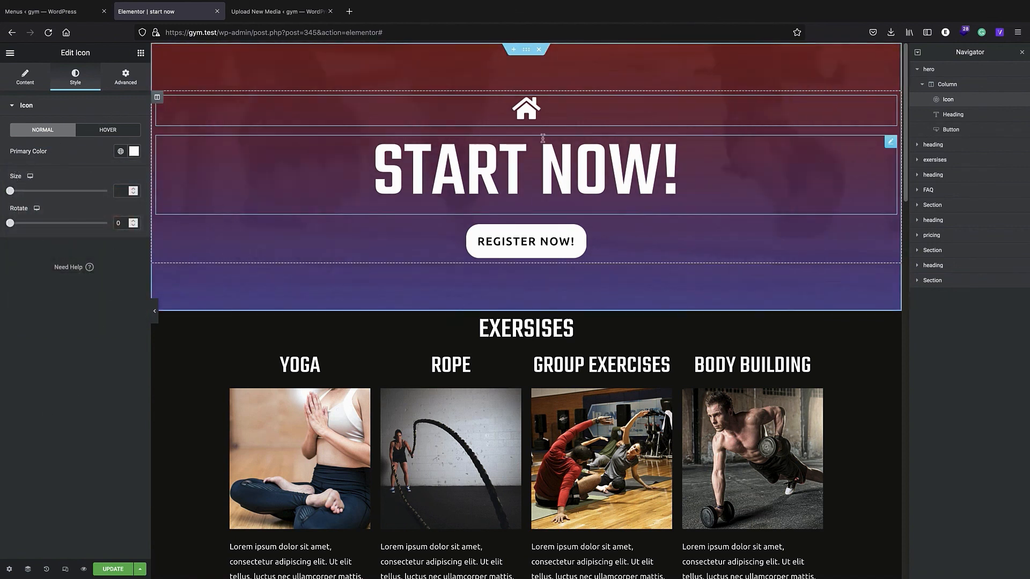
pyautogui.click(109, 129)
pyautogui.click(133, 151)
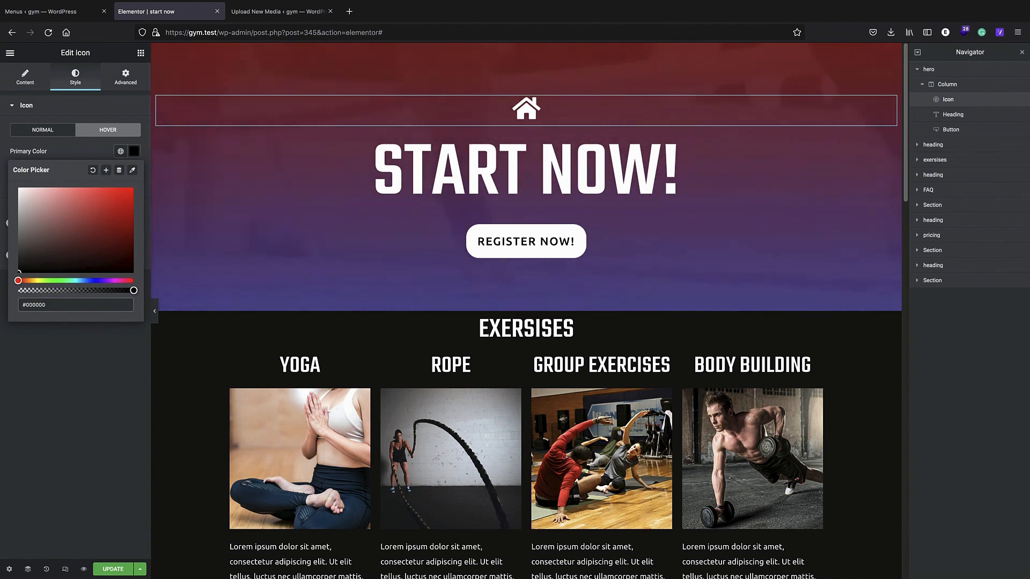
pyautogui.click(69, 370)
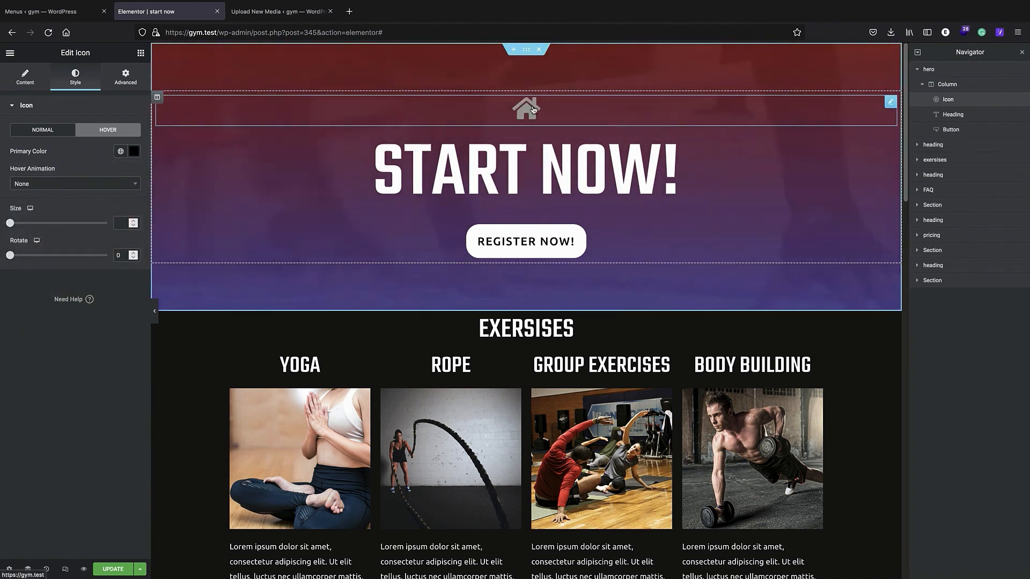
# - Save the page changes and open the live "start now" page to check the home icon
pyautogui.click(114, 570)
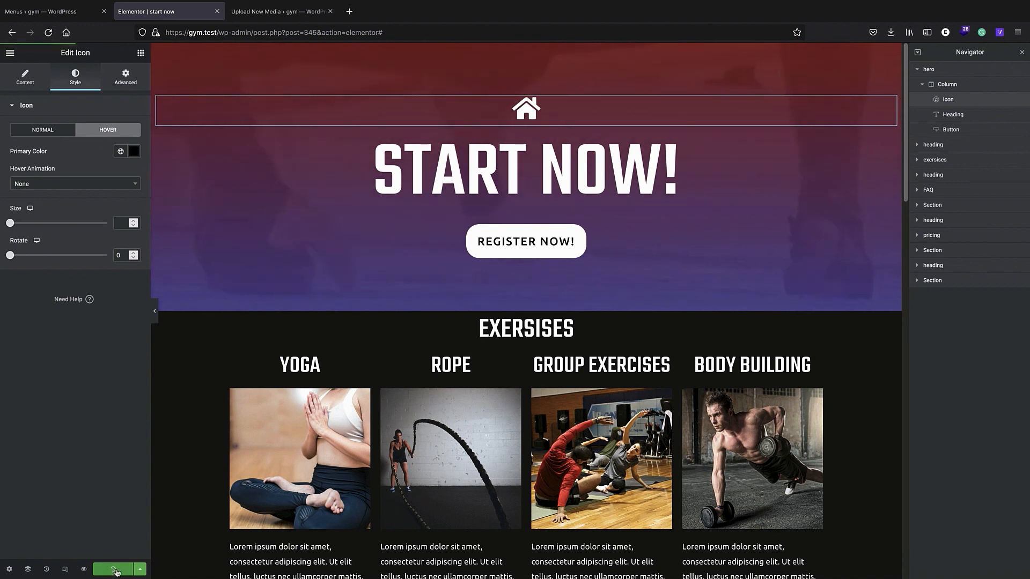
pyautogui.click(35, 74)
pyautogui.click(70, 84)
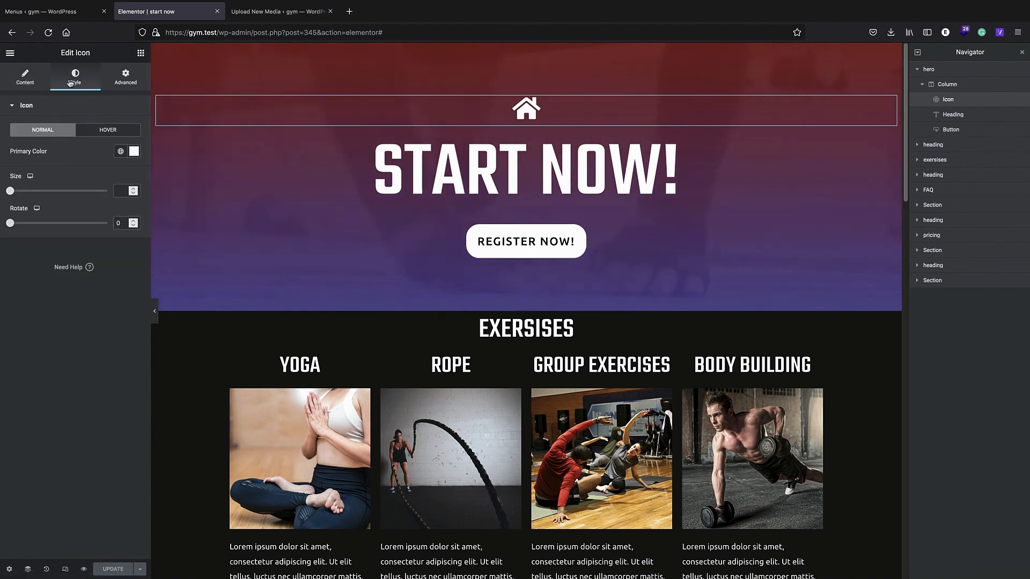
pyautogui.click(273, 12)
pyautogui.click(187, 15)
pyautogui.click(42, 16)
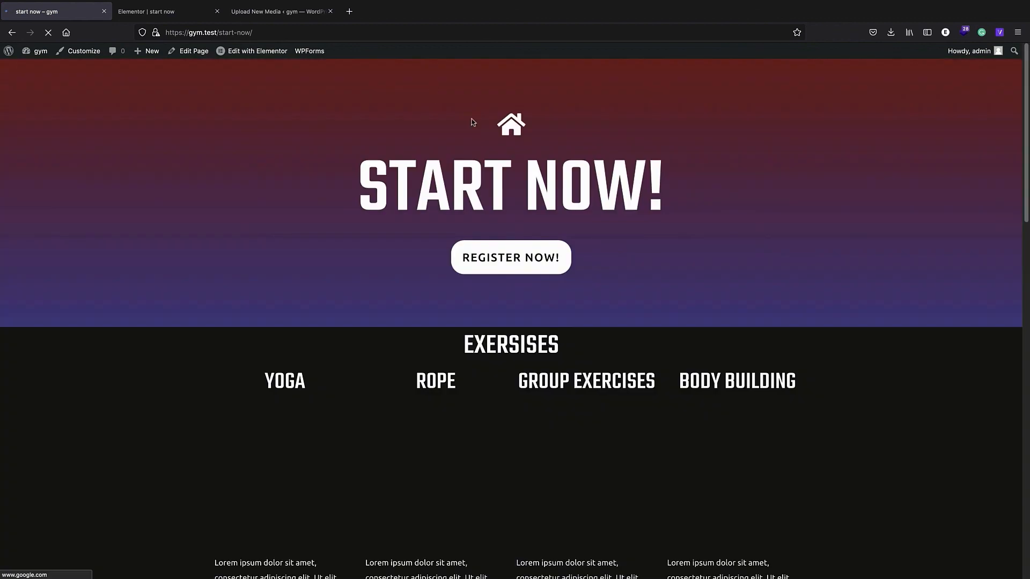
# - Test the home icon's link on the live page, then return to the Elementor editor and show the widget list
pyautogui.click(499, 137)
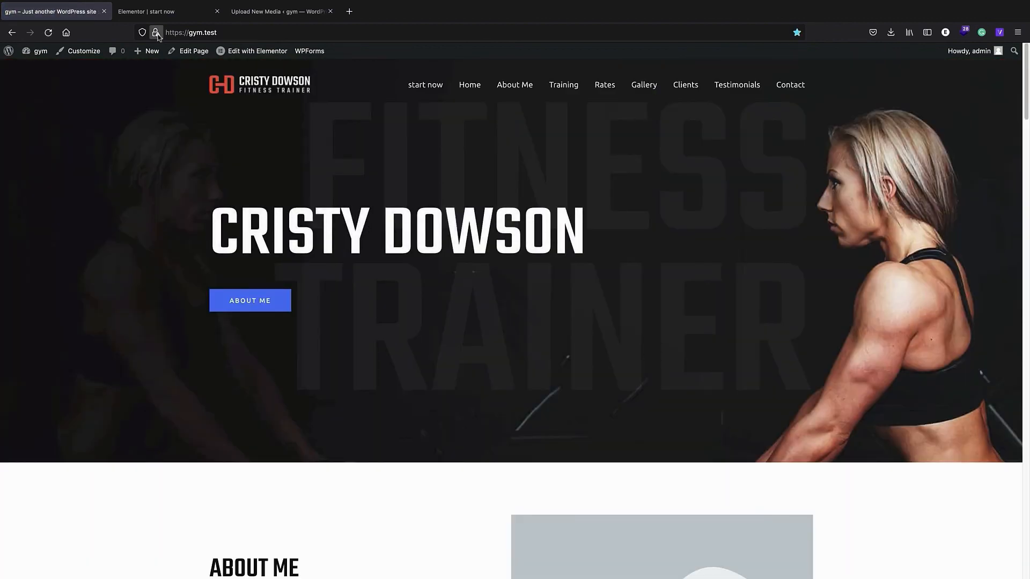
pyautogui.click(161, 11)
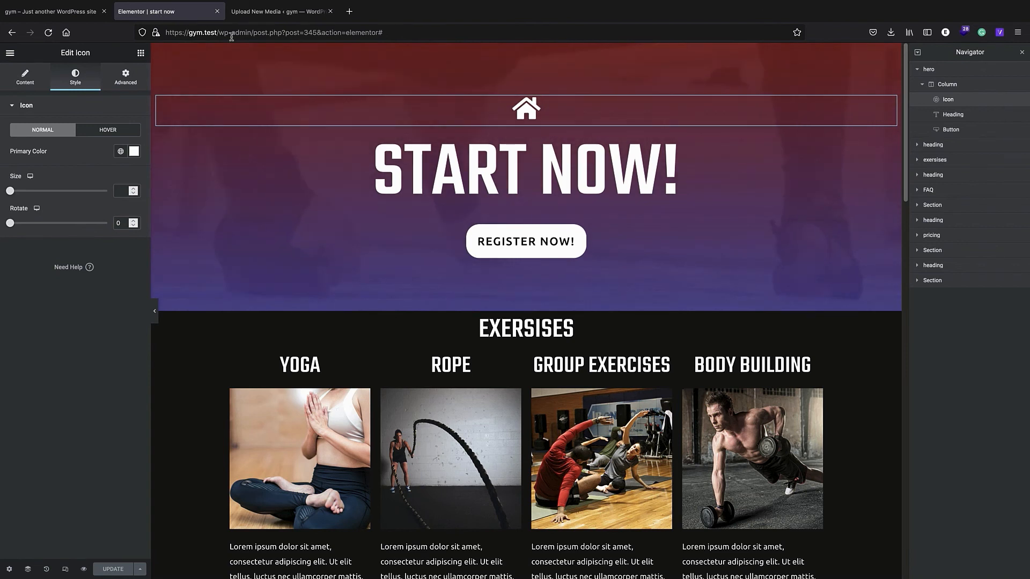
pyautogui.click(24, 81)
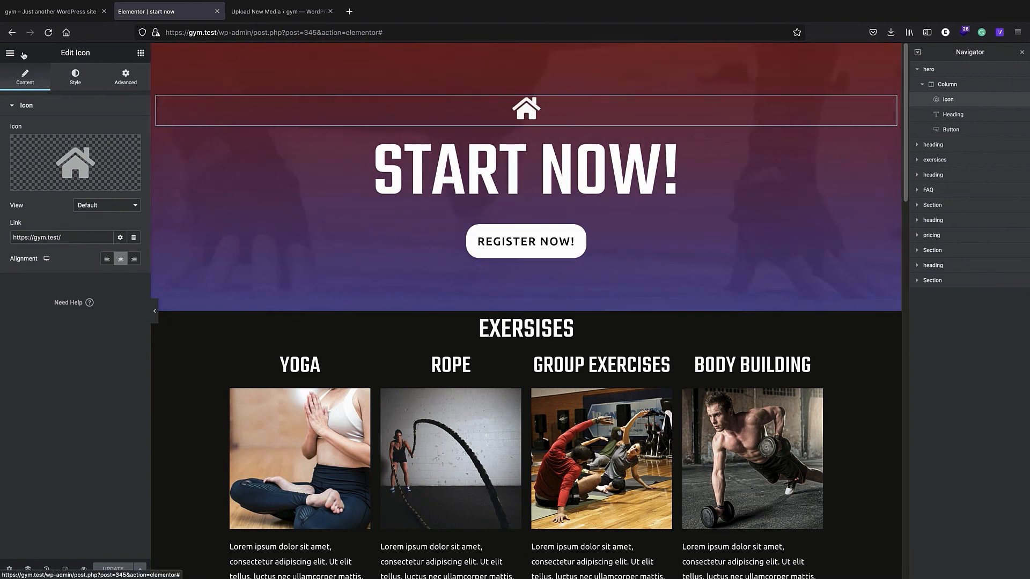
pyautogui.click(140, 53)
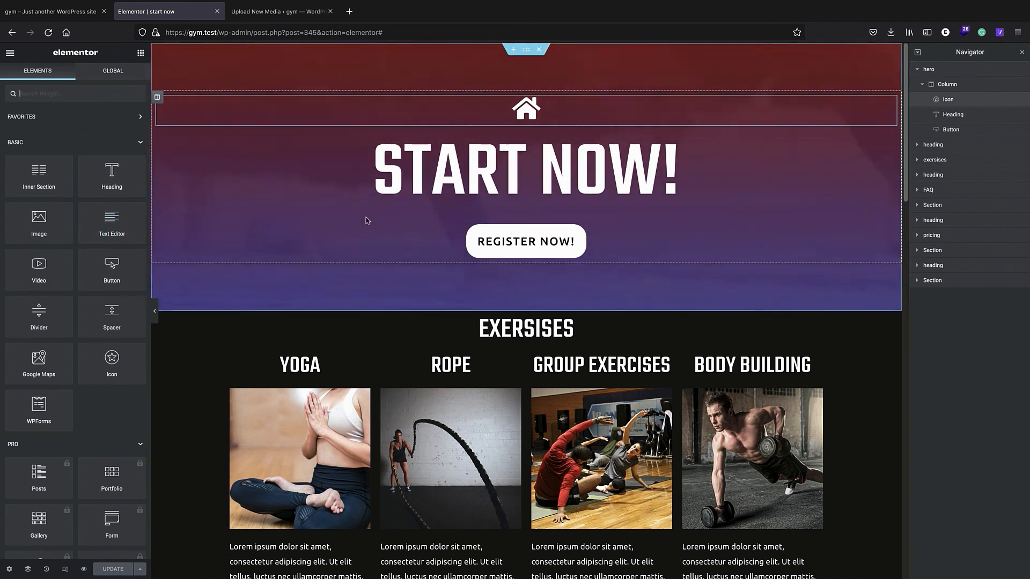
# - Look over the page from the hero section to the trainer photos, pricing cards and location map
pyautogui.scroll(-3, 504, 151)
pyautogui.scroll(-20, 505, 150)
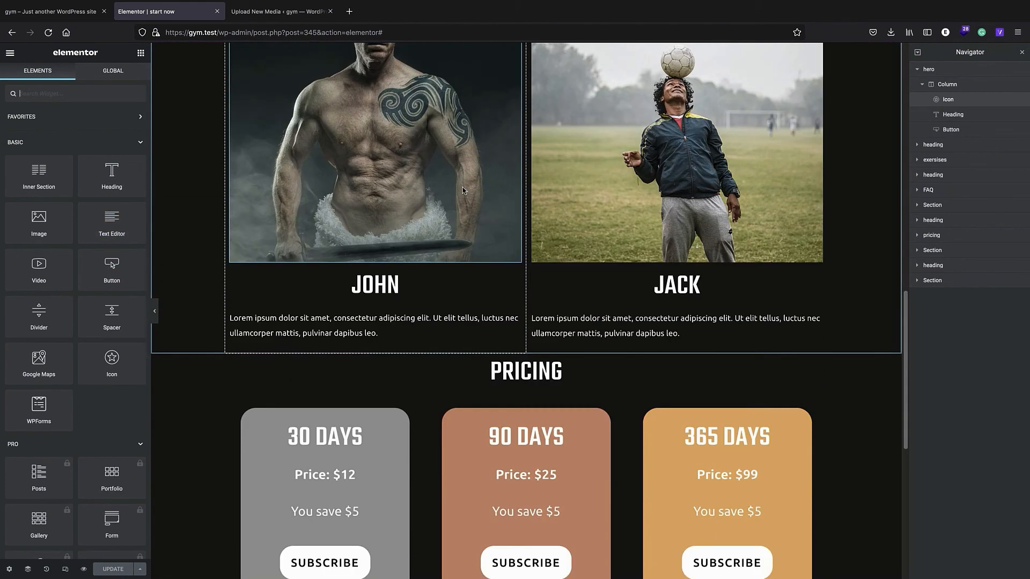
pyautogui.scroll(20, 459, 188)
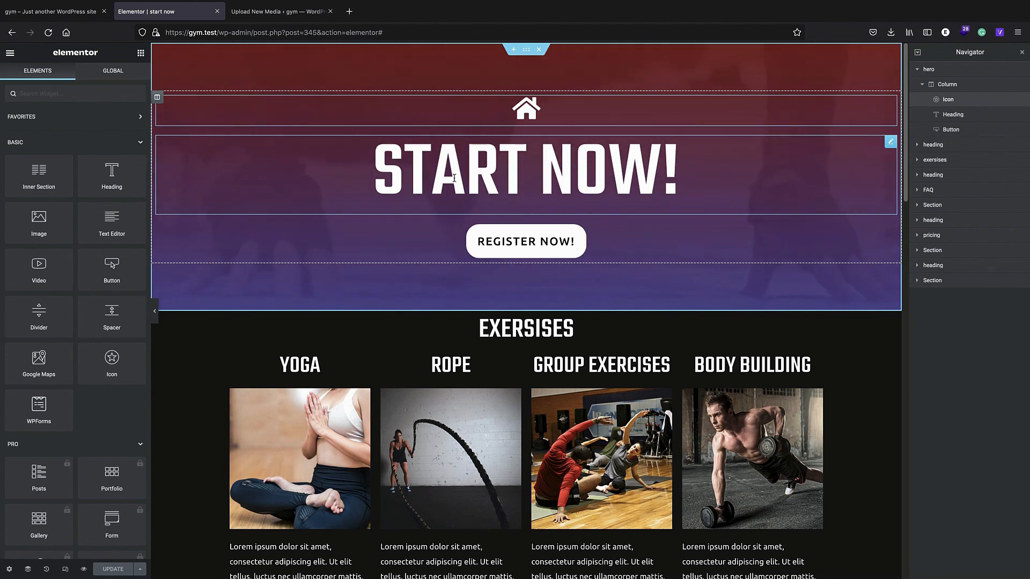
pyautogui.scroll(-20, 346, 297)
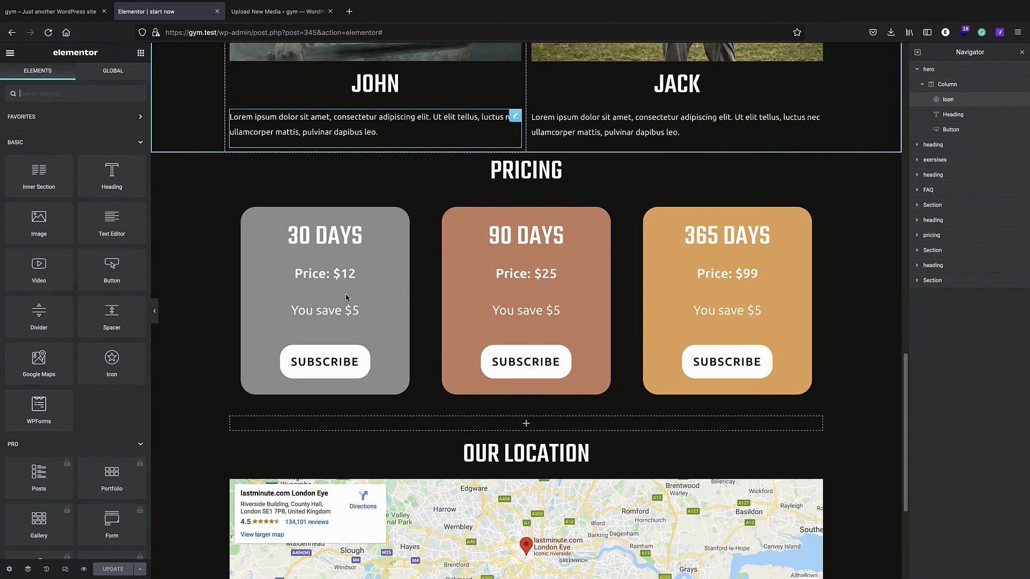
pyautogui.scroll(5, 418, 261)
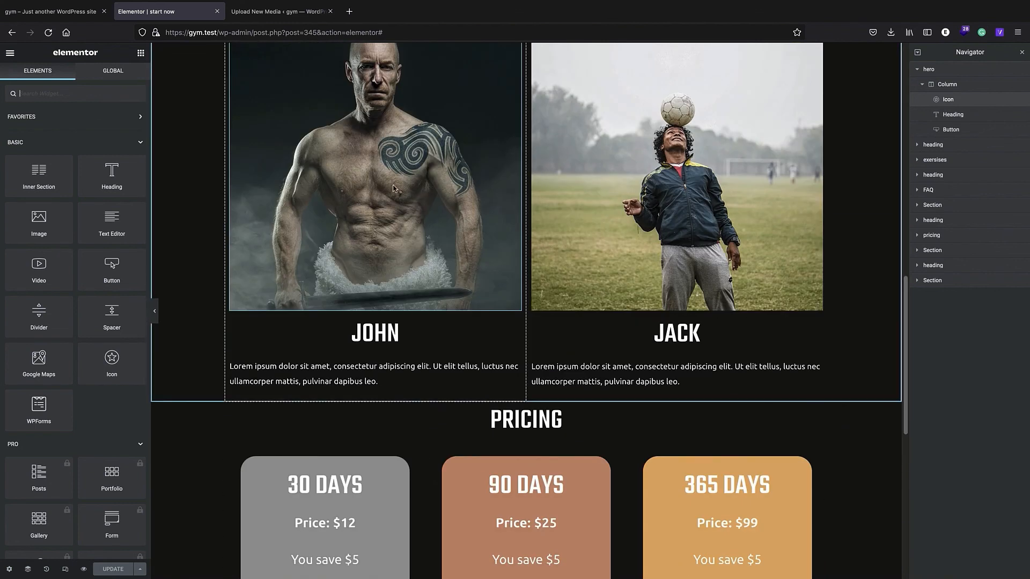
pyautogui.click(393, 188)
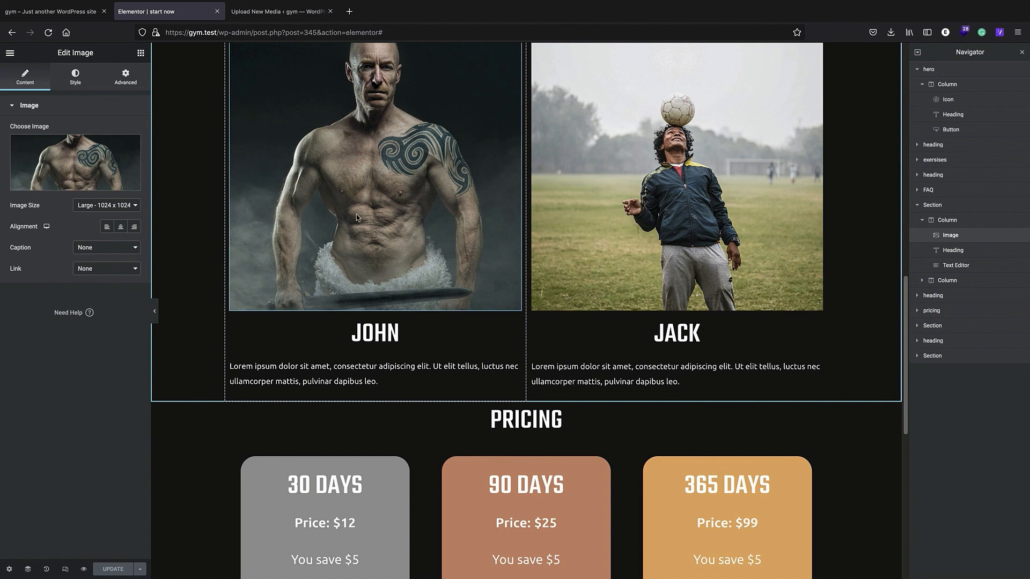
pyautogui.scroll(-3, 356, 217)
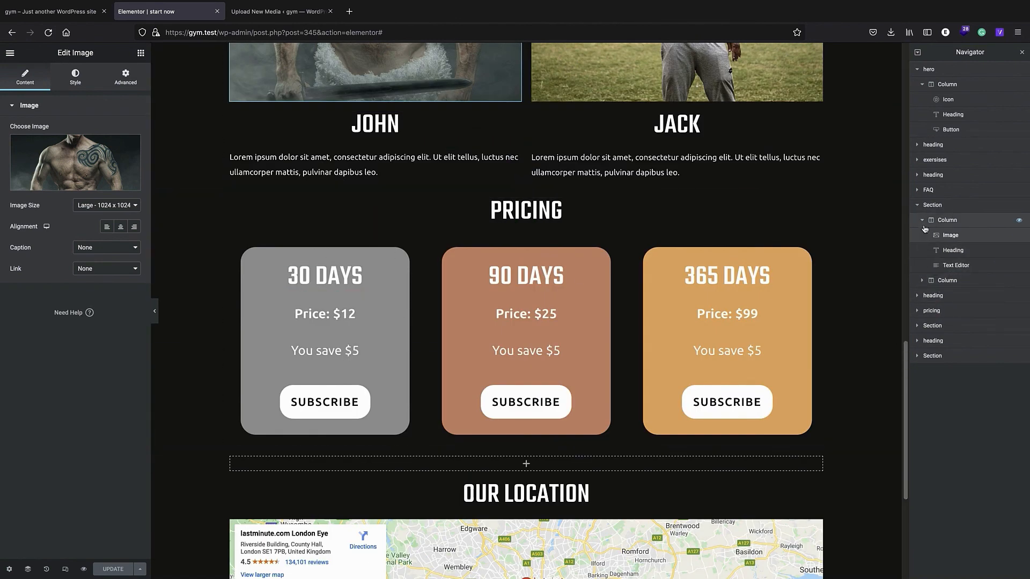
# - Set the entrance animation of the 30 DAYS column in the pricing section to Rotate In
pyautogui.click(932, 205)
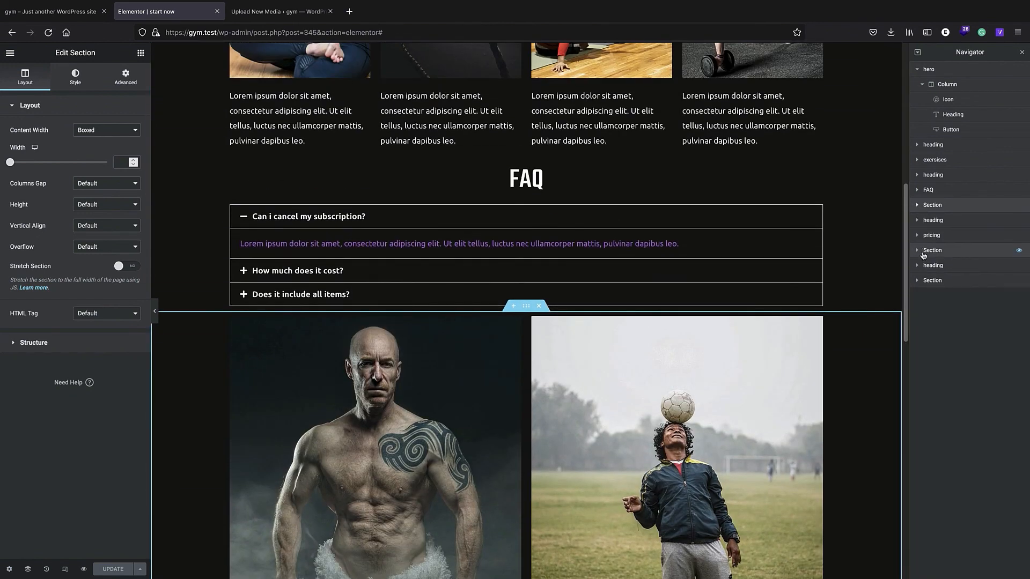
pyautogui.click(917, 235)
pyautogui.click(947, 250)
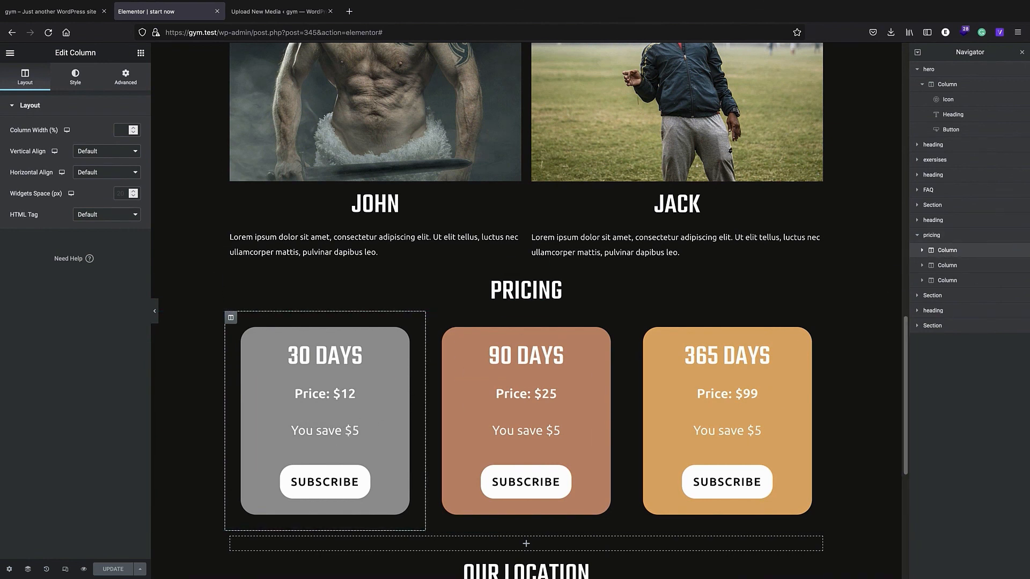
pyautogui.click(125, 81)
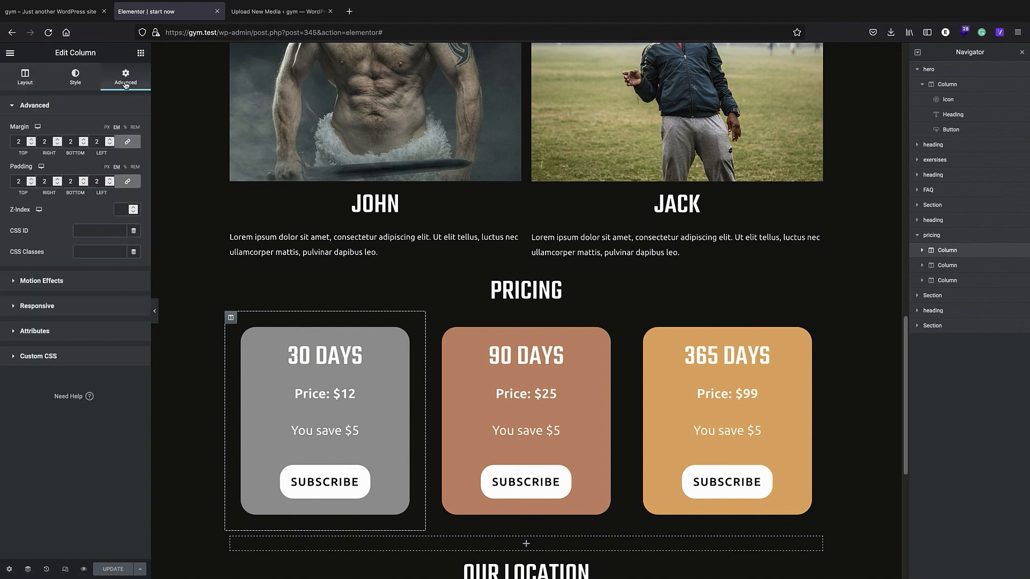
pyautogui.click(80, 283)
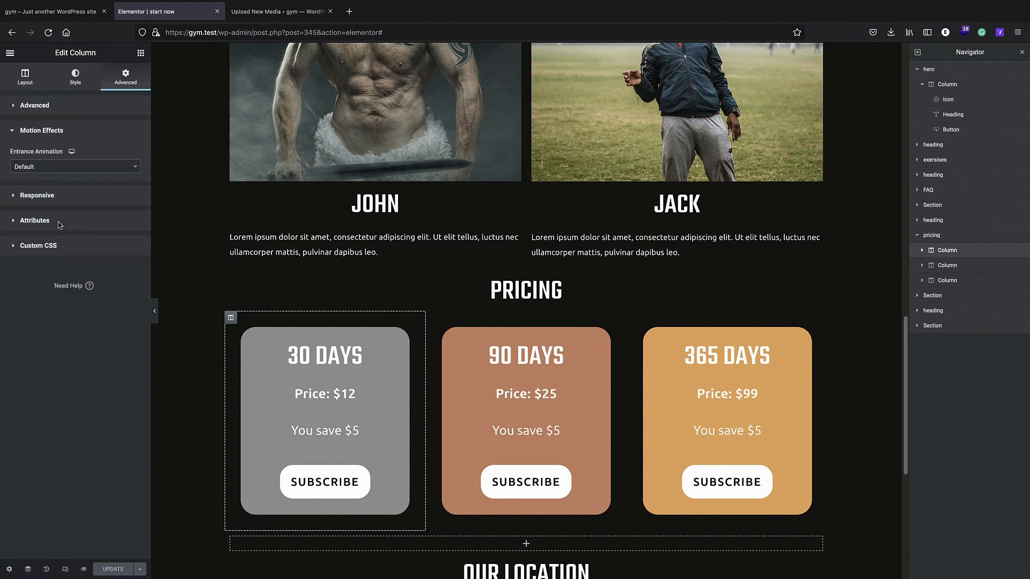
pyautogui.click(50, 167)
pyautogui.scroll(-5, 54, 236)
pyautogui.scroll(-2, 56, 235)
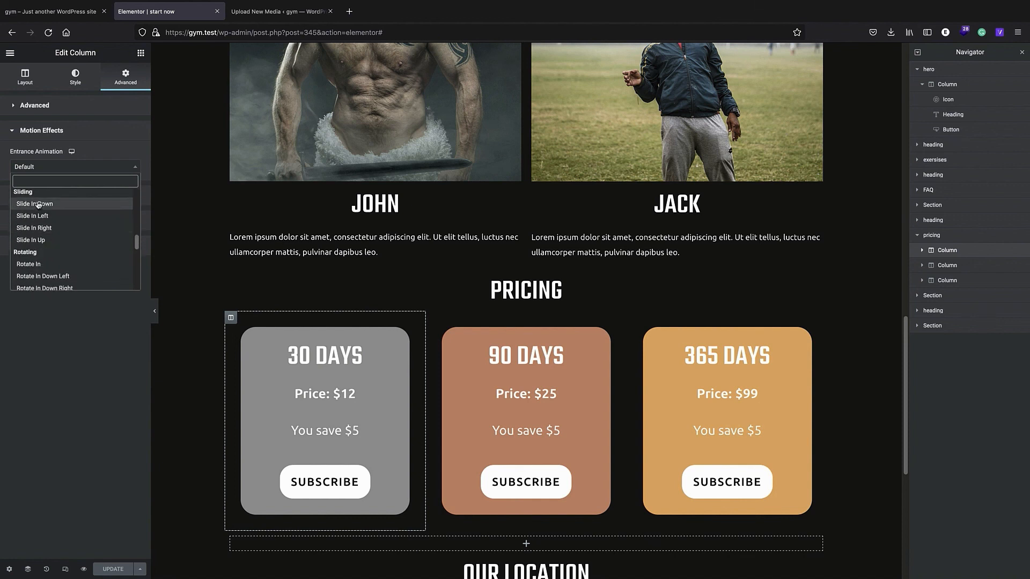
pyautogui.scroll(1, 39, 204)
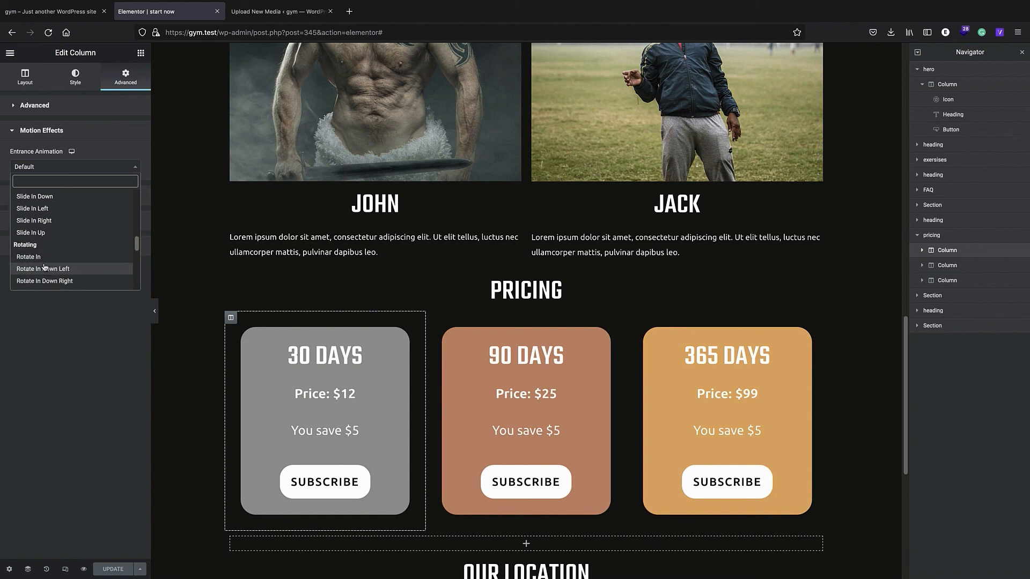
pyautogui.click(38, 270)
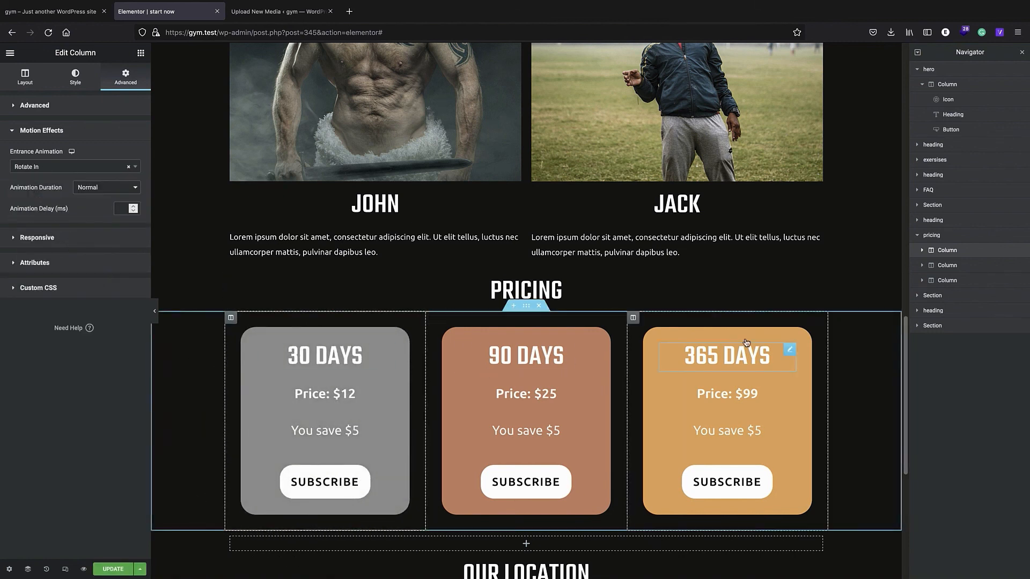
# - Set the entrance animation of the 90 DAYS pricing column to Rotate In
pyautogui.click(936, 266)
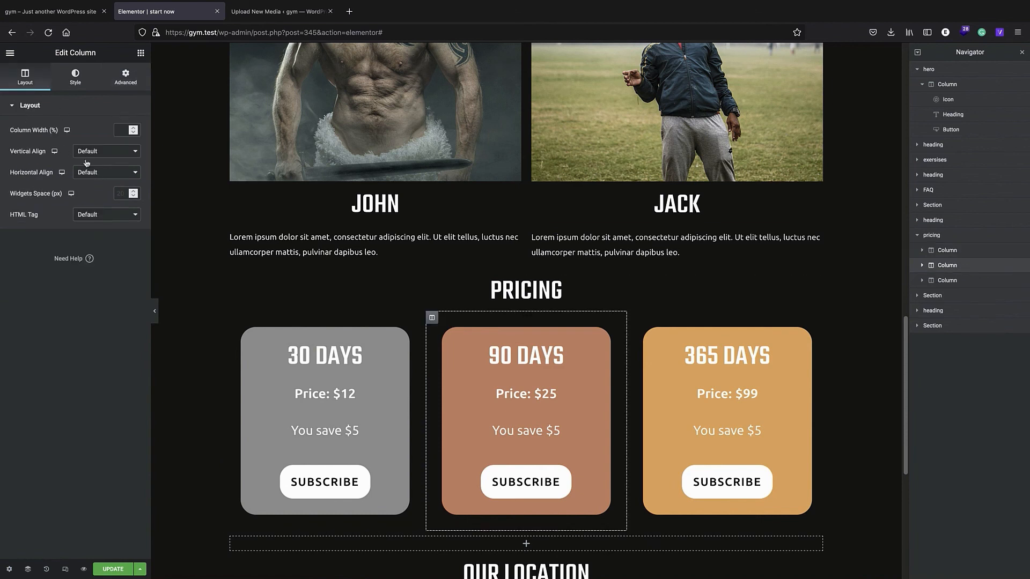
pyautogui.click(119, 80)
pyautogui.click(75, 165)
pyautogui.scroll(-6, 70, 223)
pyautogui.scroll(-3, 69, 223)
pyautogui.click(69, 269)
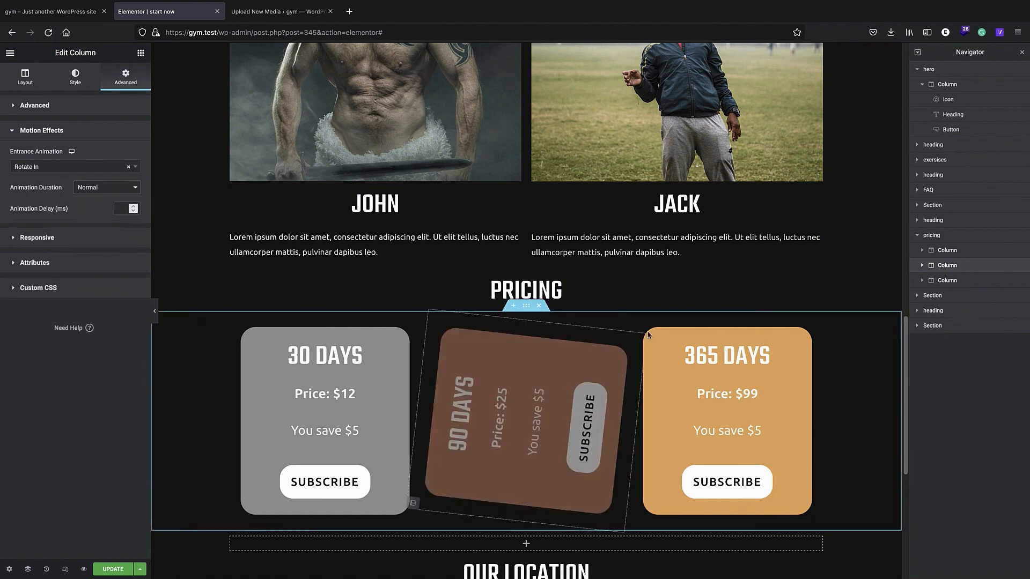
# - Try the Rotate In entrance animation on the 365 DAYS heading
pyautogui.click(746, 341)
pyautogui.click(126, 77)
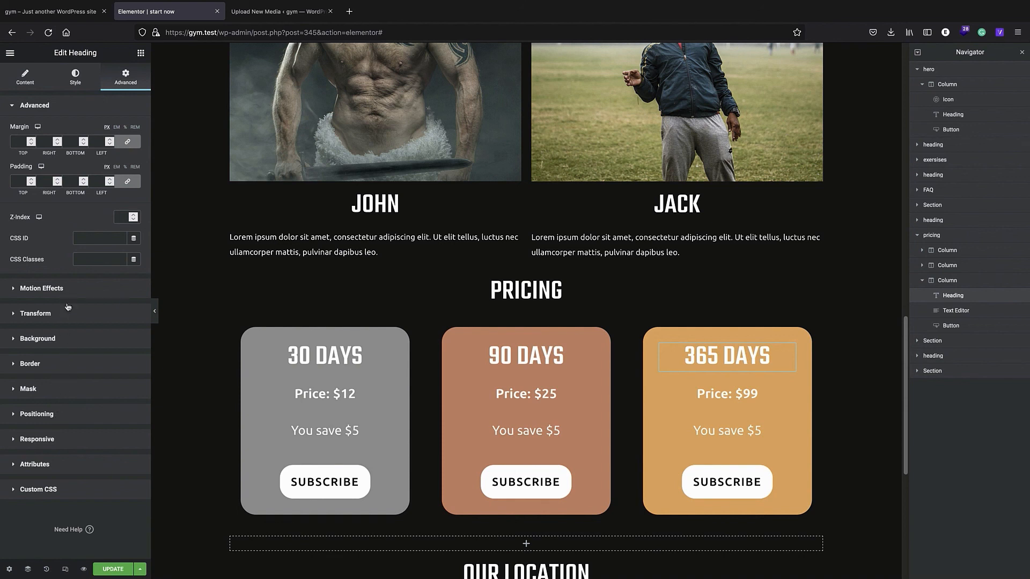
pyautogui.click(59, 289)
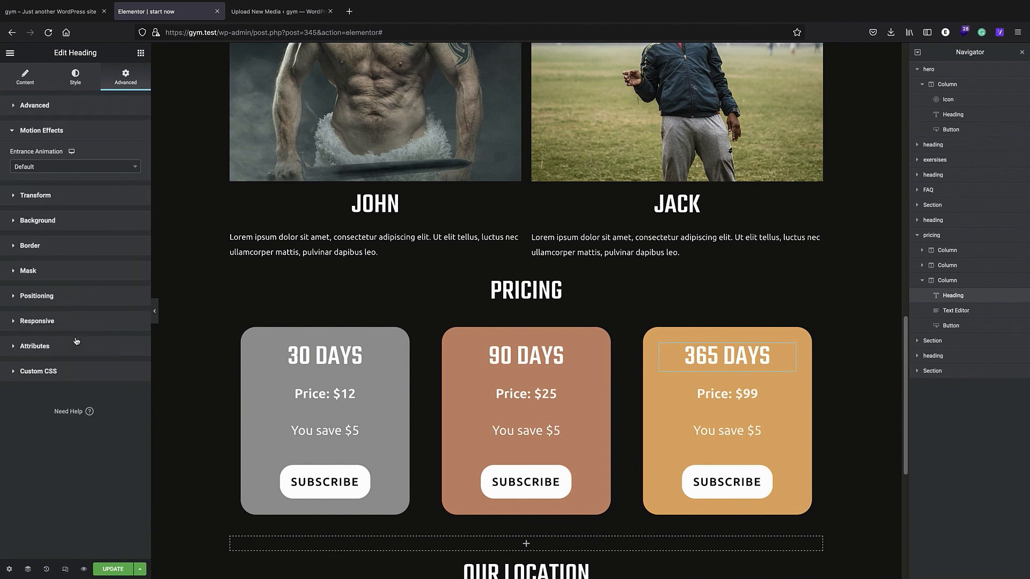
pyautogui.click(64, 171)
pyautogui.scroll(-5, 66, 216)
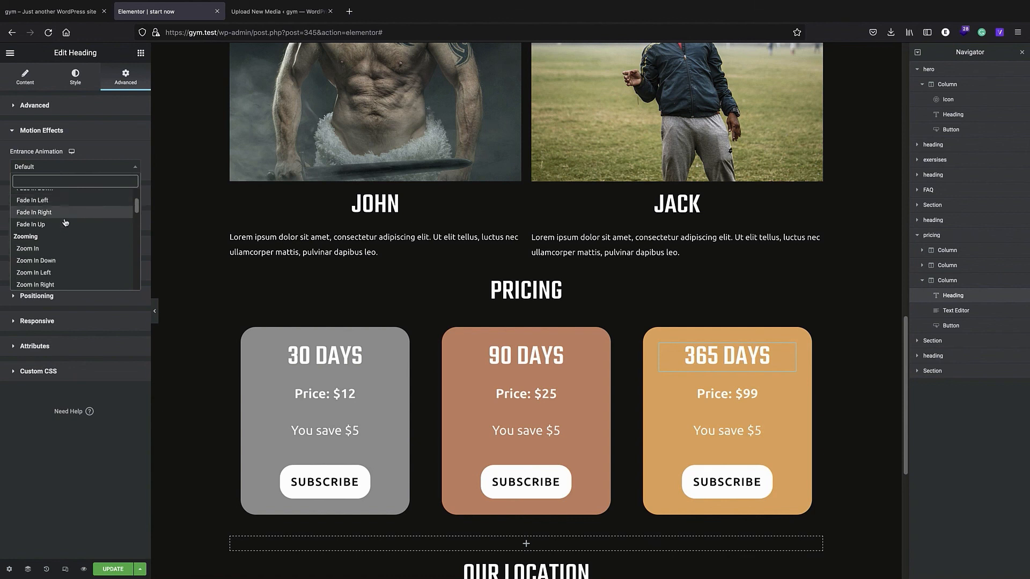
pyautogui.scroll(-3, 69, 263)
pyautogui.click(69, 271)
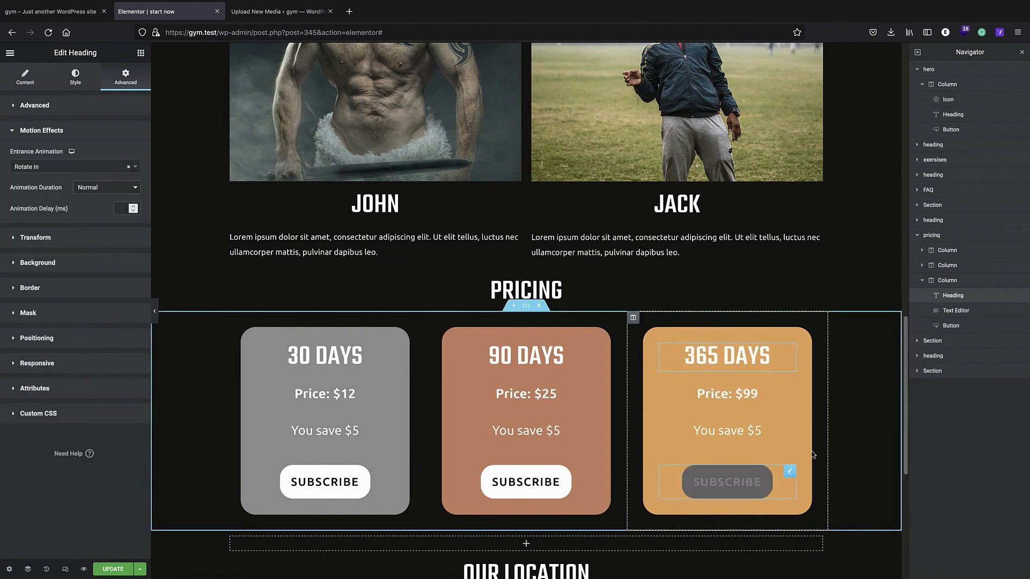
# - Save the page, check the pricing animations on the live "start now" page, and return to the editor
pyautogui.scroll(-1, 581, 464)
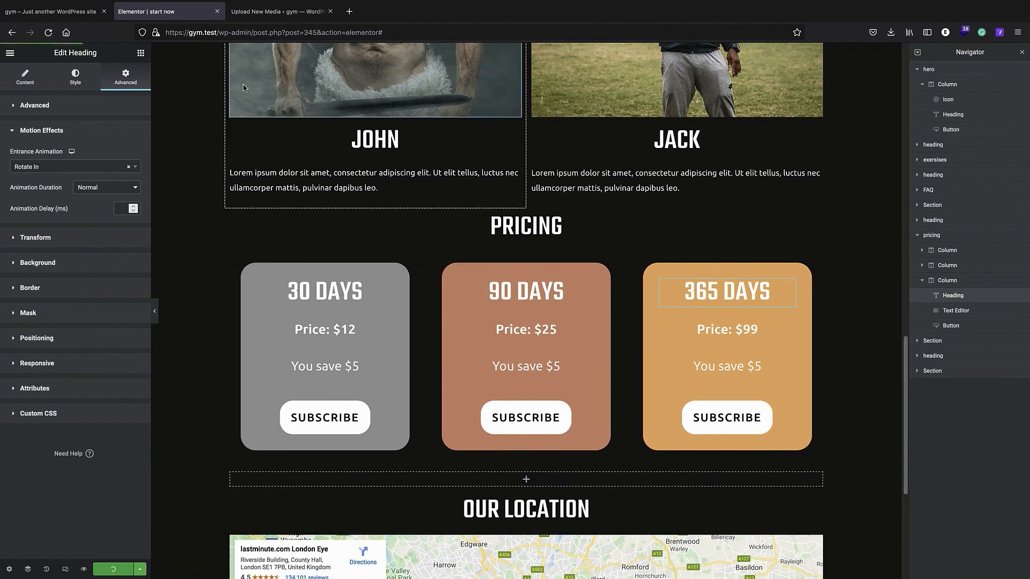
pyautogui.click(271, 13)
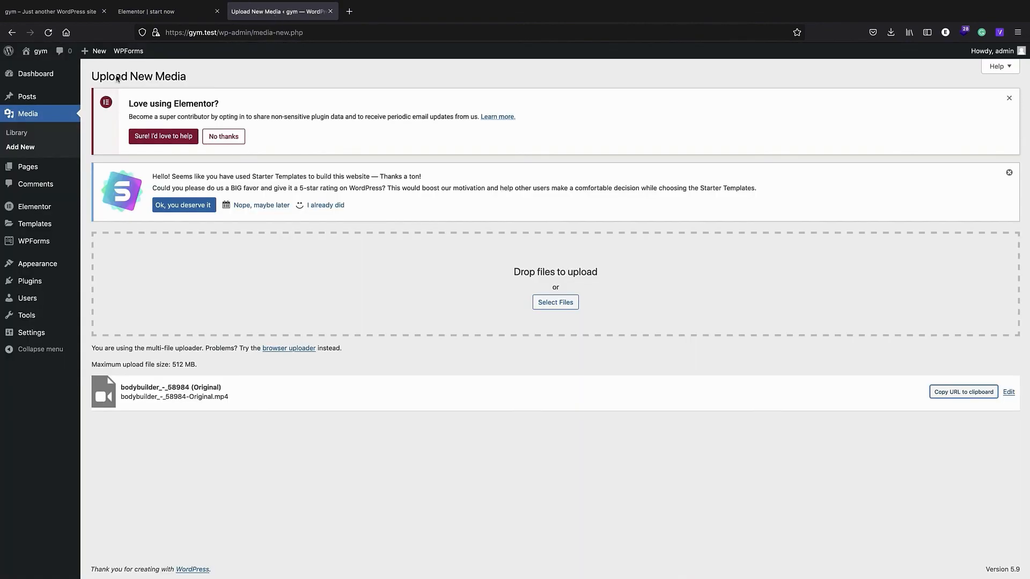
pyautogui.click(51, 13)
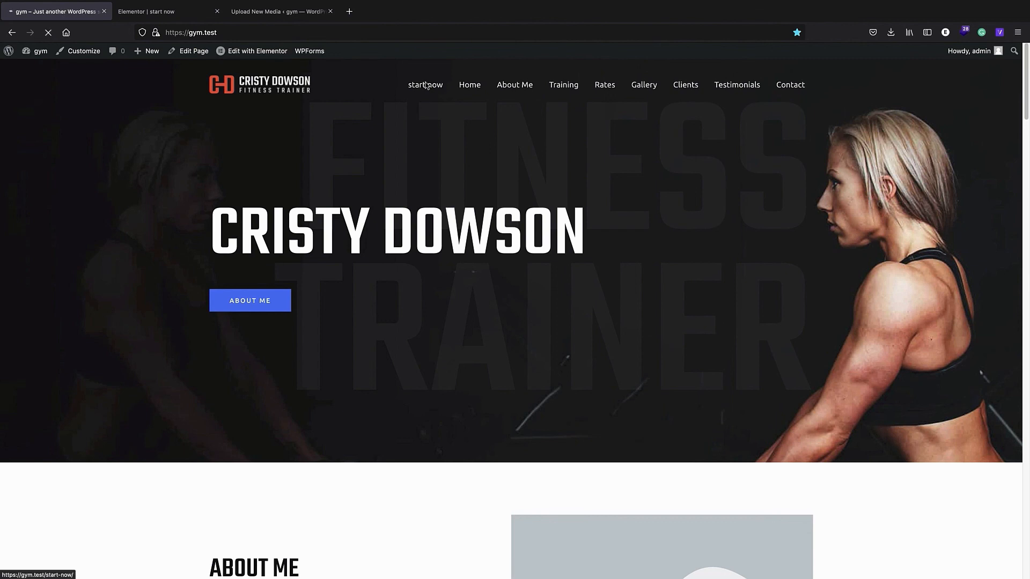
pyautogui.scroll(-15, 444, 107)
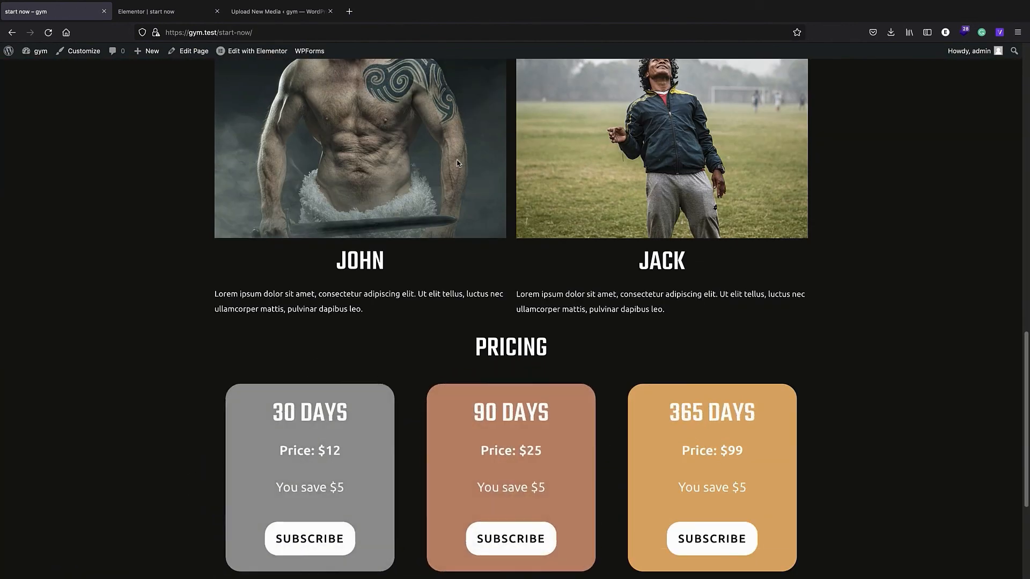
pyautogui.scroll(-4, 457, 163)
pyautogui.click(184, 15)
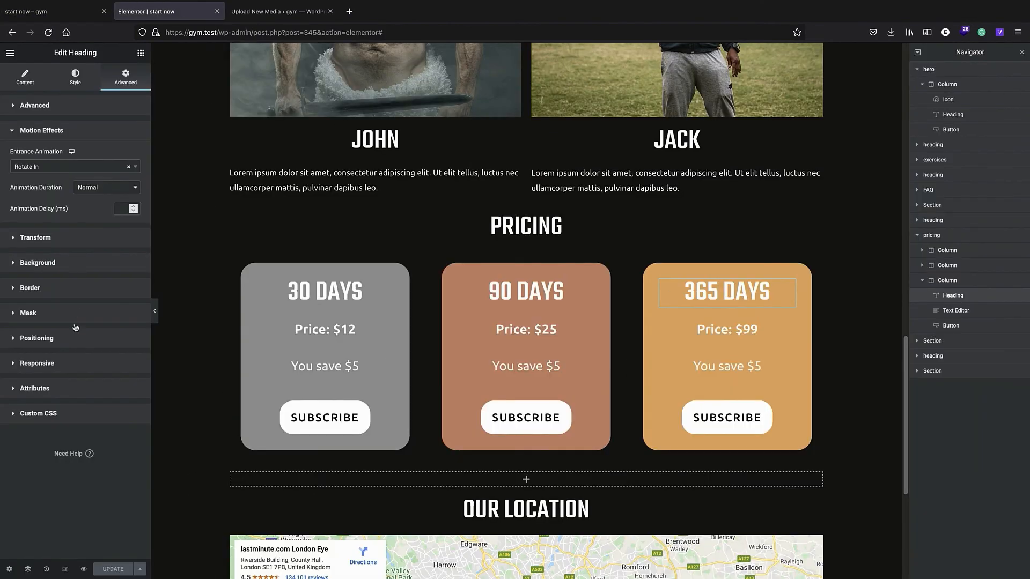
# - Undo the entrance animation change on the 365 DAYS heading through the edit history
pyautogui.click(674, 329)
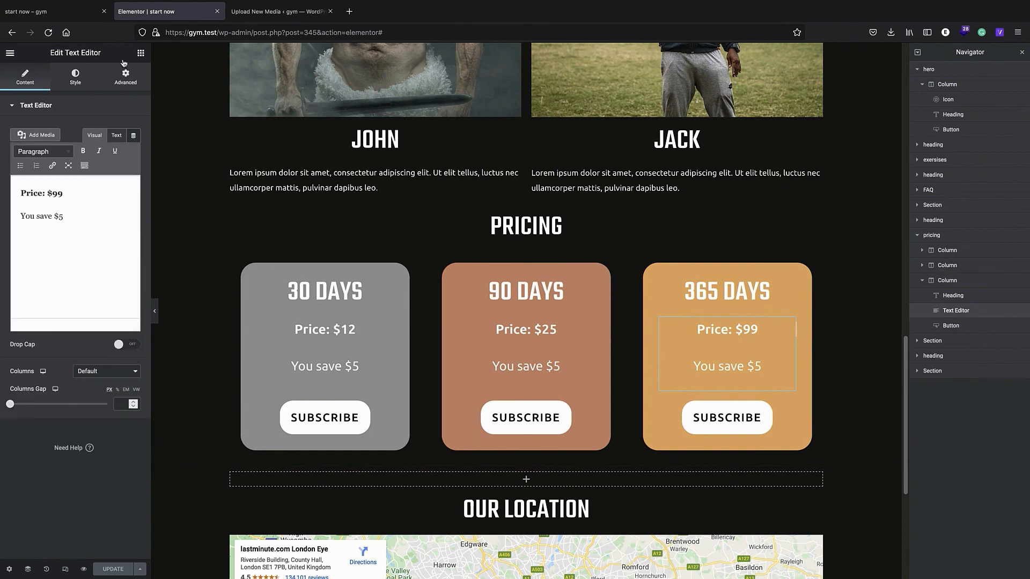
pyautogui.click(85, 78)
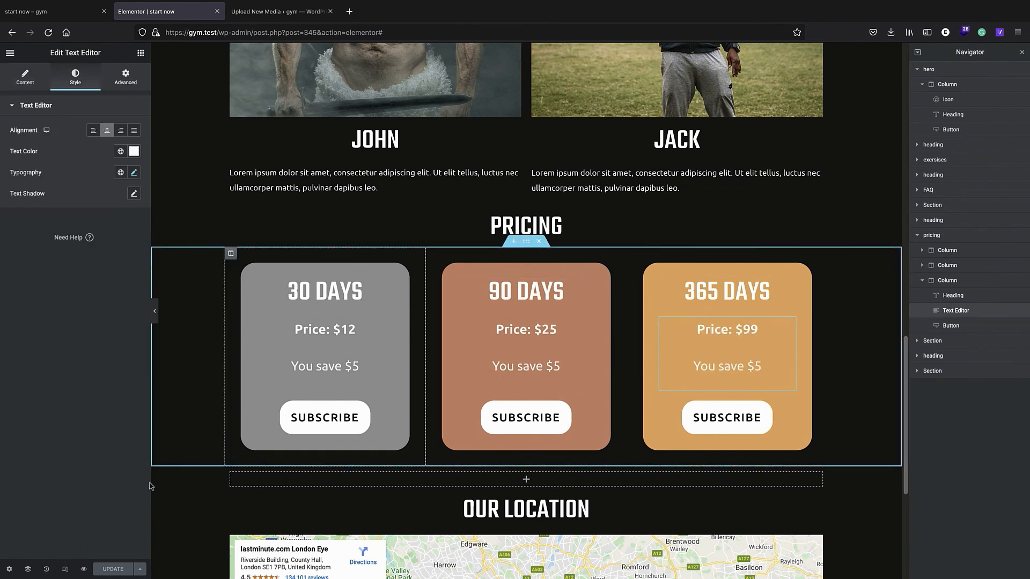
pyautogui.click(48, 569)
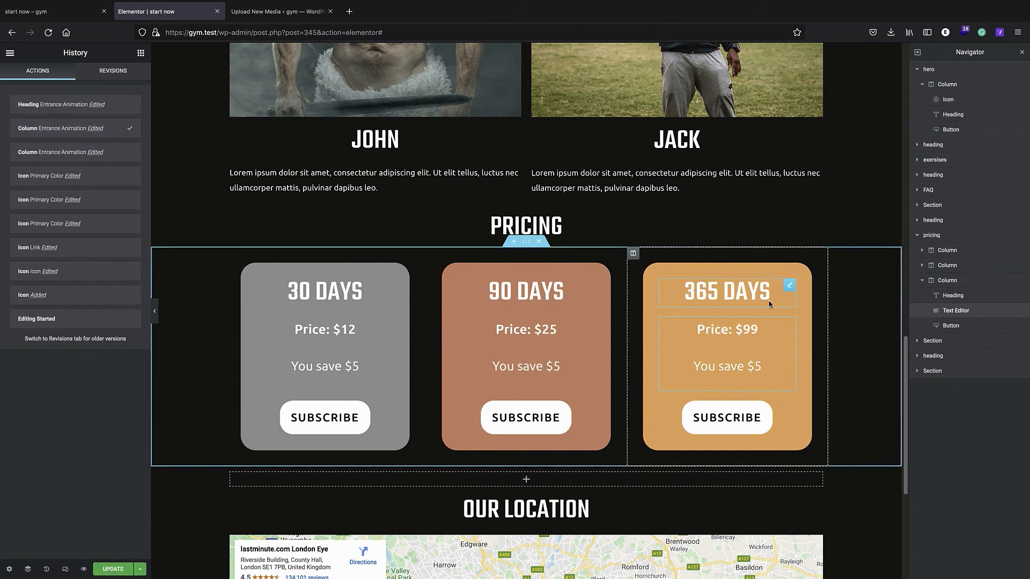
# - Set the entrance animation of the whole 365 DAYS pricing column to Rotate In
pyautogui.click(947, 283)
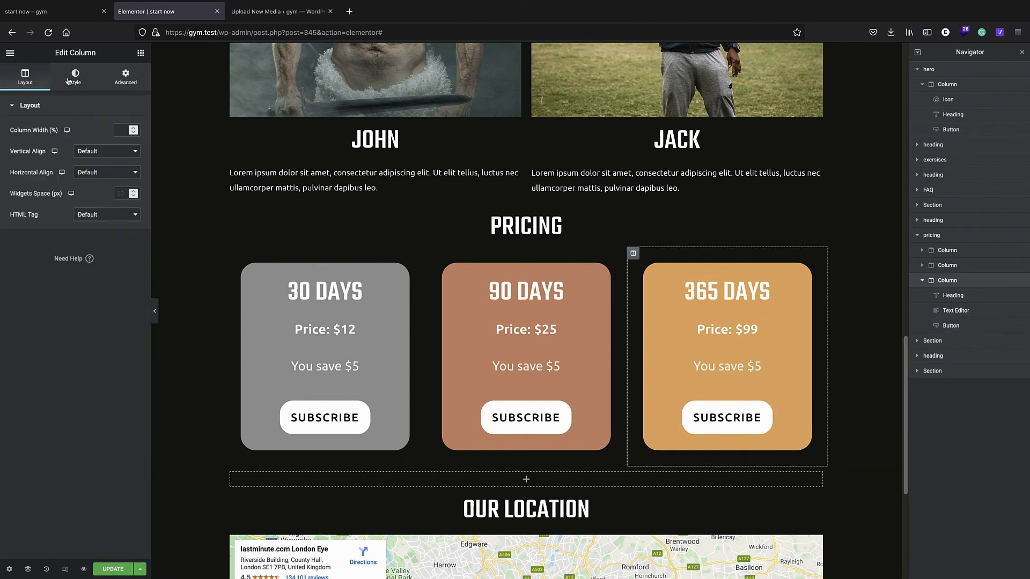
pyautogui.click(123, 77)
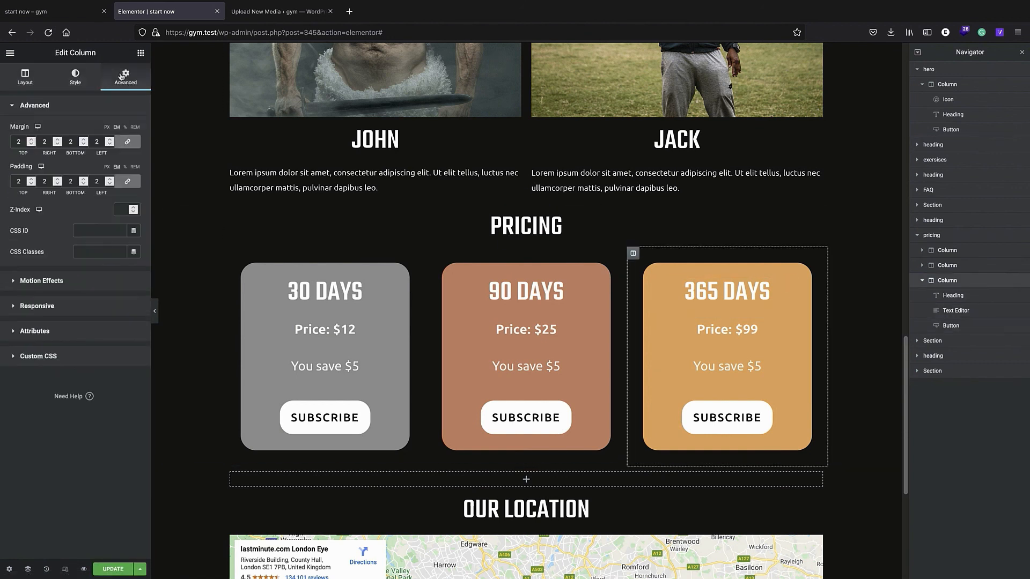
pyautogui.click(57, 281)
pyautogui.click(60, 172)
pyautogui.scroll(-6, 51, 236)
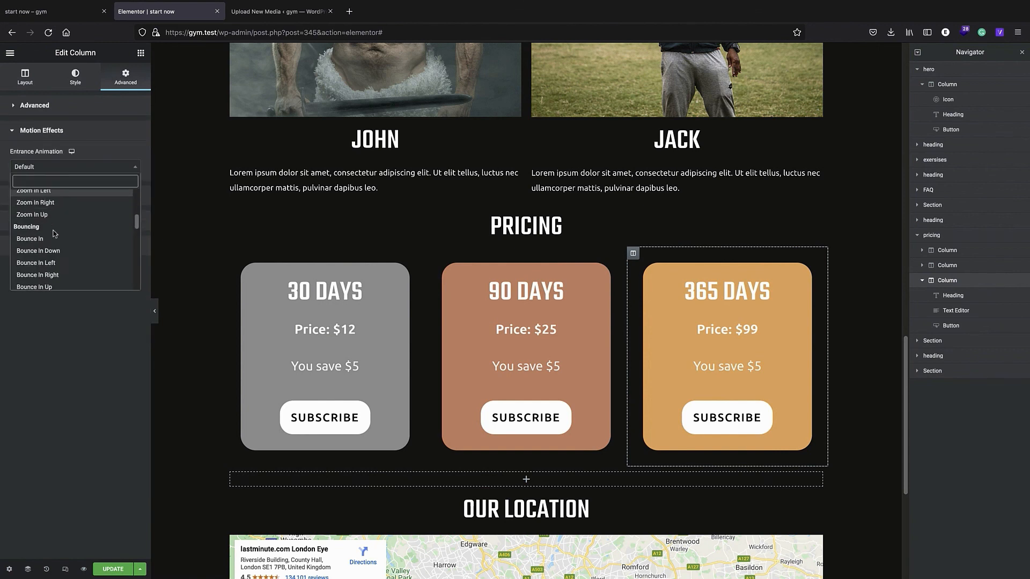
pyautogui.click(49, 250)
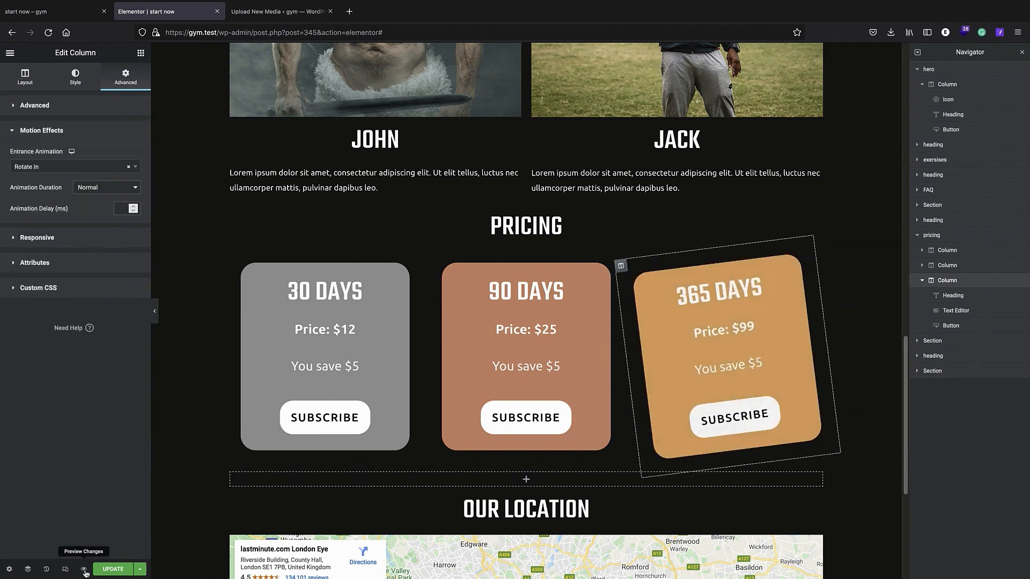
# - Save the page and check the Rotate In animation of all three pricing columns on the live page
pyautogui.click(58, 13)
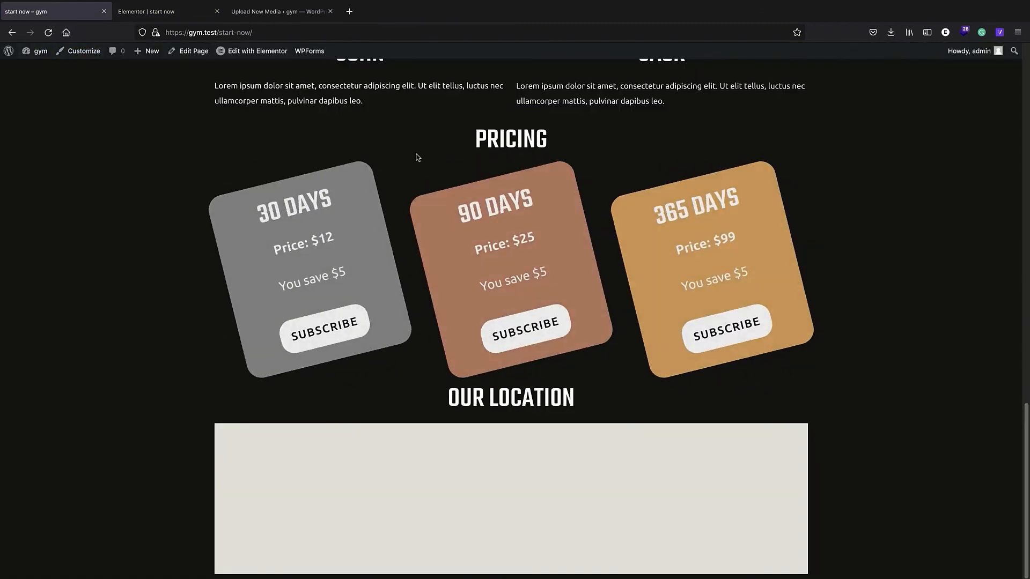
pyautogui.scroll(8, 554, 414)
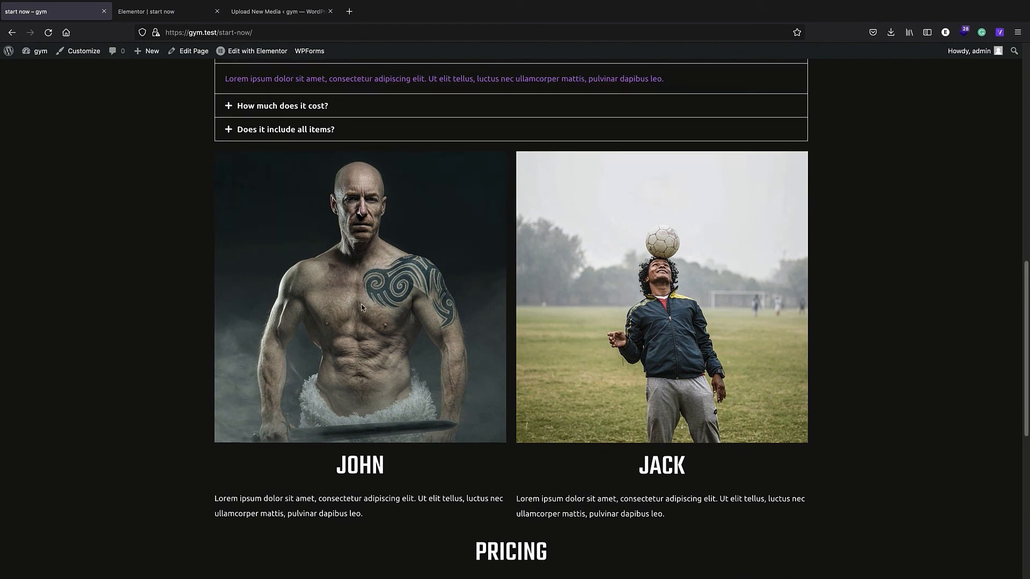
pyautogui.scroll(-8, 354, 291)
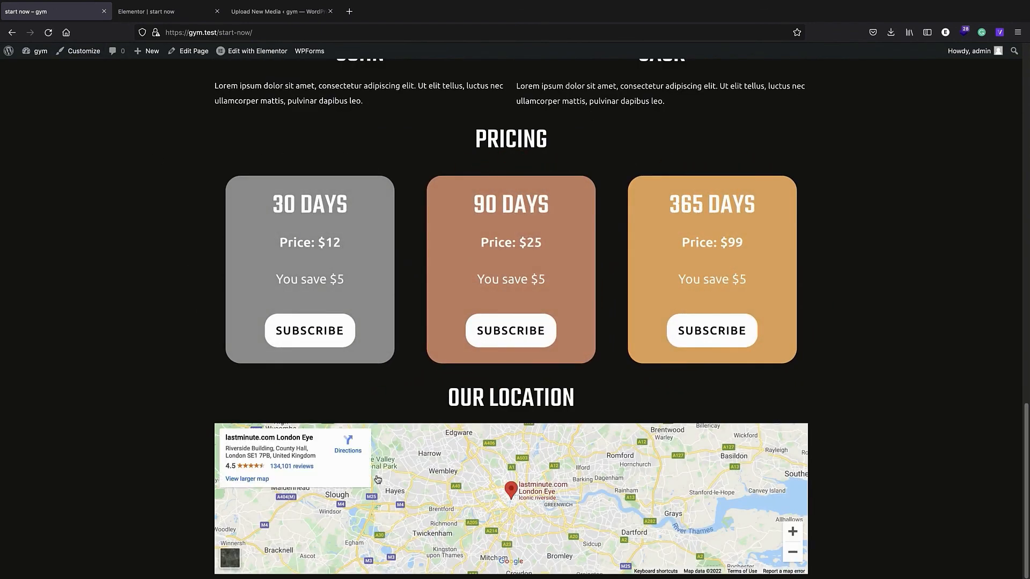
pyautogui.scroll(4, 377, 479)
pyautogui.scroll(-4, 393, 465)
pyautogui.click(221, 6)
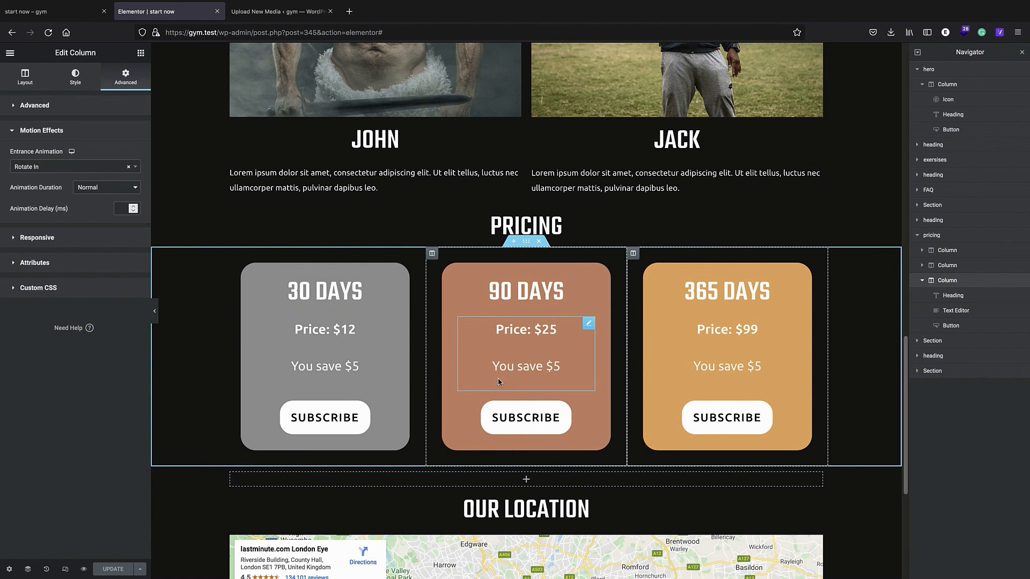
# - Review the FAQ and exercises sections in the editor and the hero section on the live "start now" page
pyautogui.scroll(10, 240, 309)
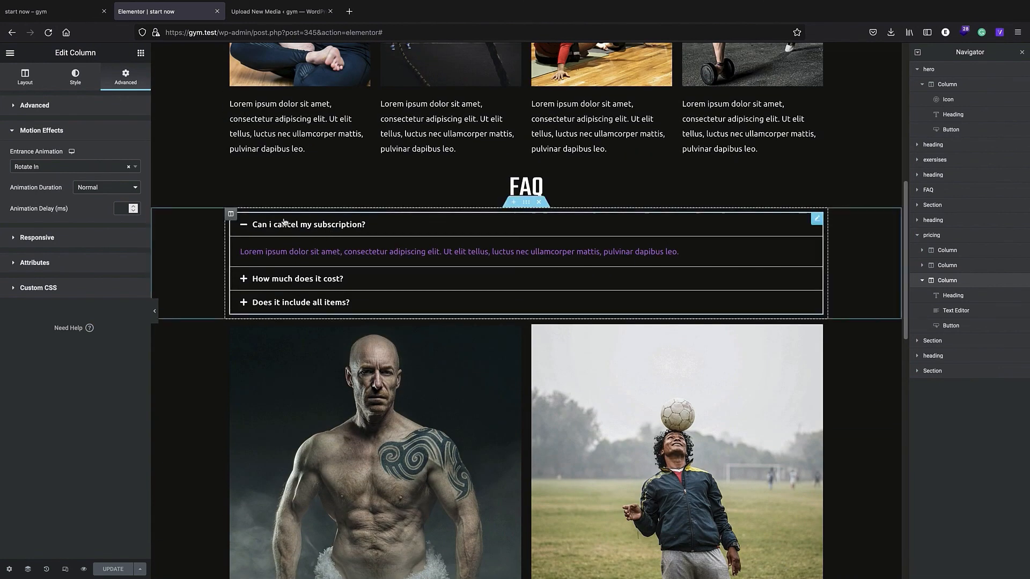
pyautogui.click(74, 263)
pyautogui.click(69, 184)
pyautogui.scroll(8, 506, 265)
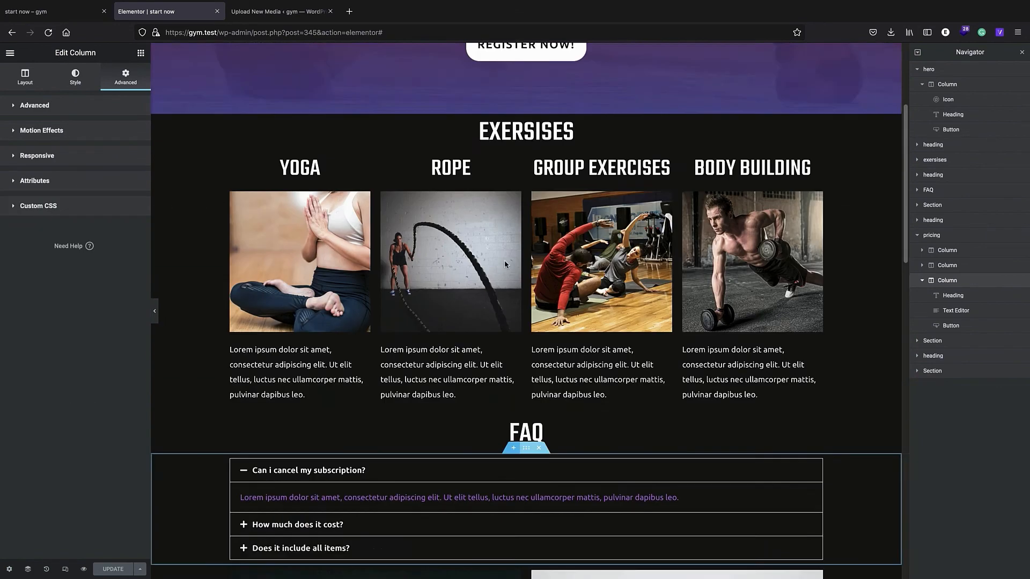
pyautogui.click(67, 13)
pyautogui.scroll(15, 498, 219)
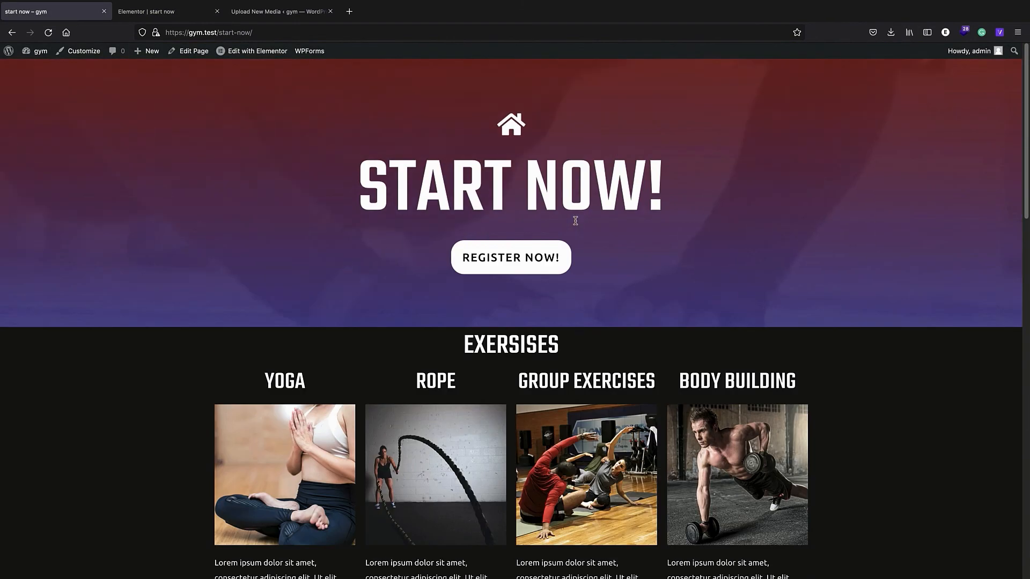